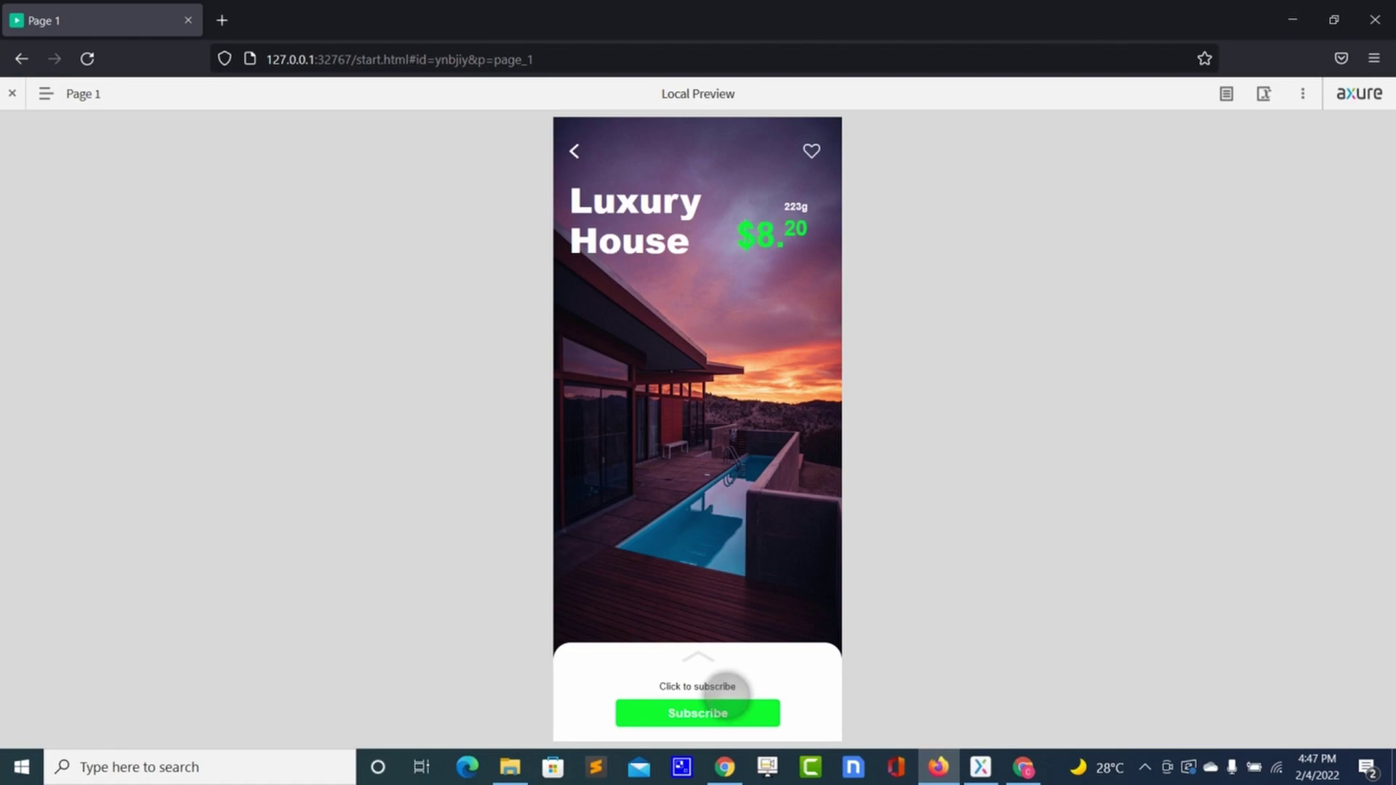
Switch from the Firefox local preview back to the Axure RP 9 editor.
key("alt+Tab")
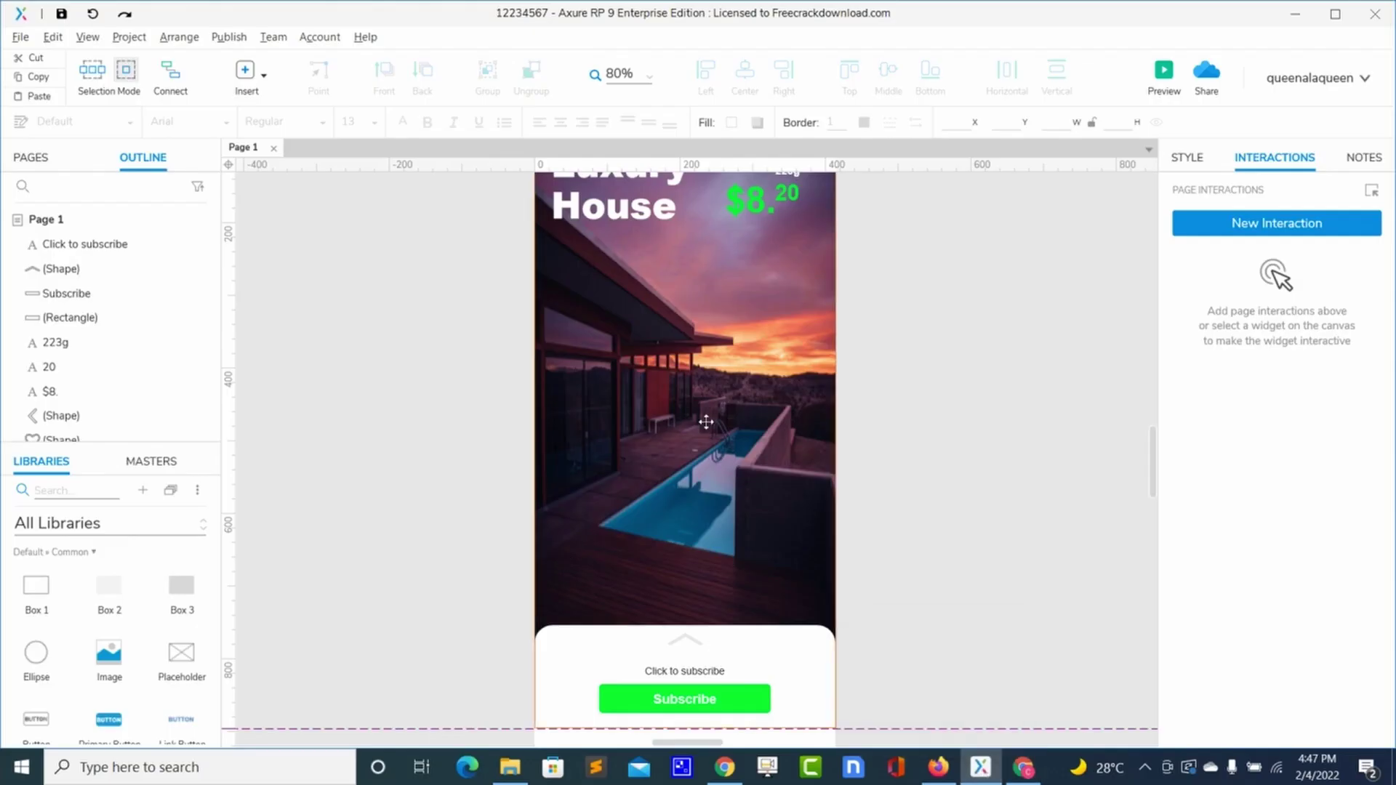
Place Box 1 on the phone page and size it to 414×896 at position 0,0.
scroll(706, 422, "up", 1)
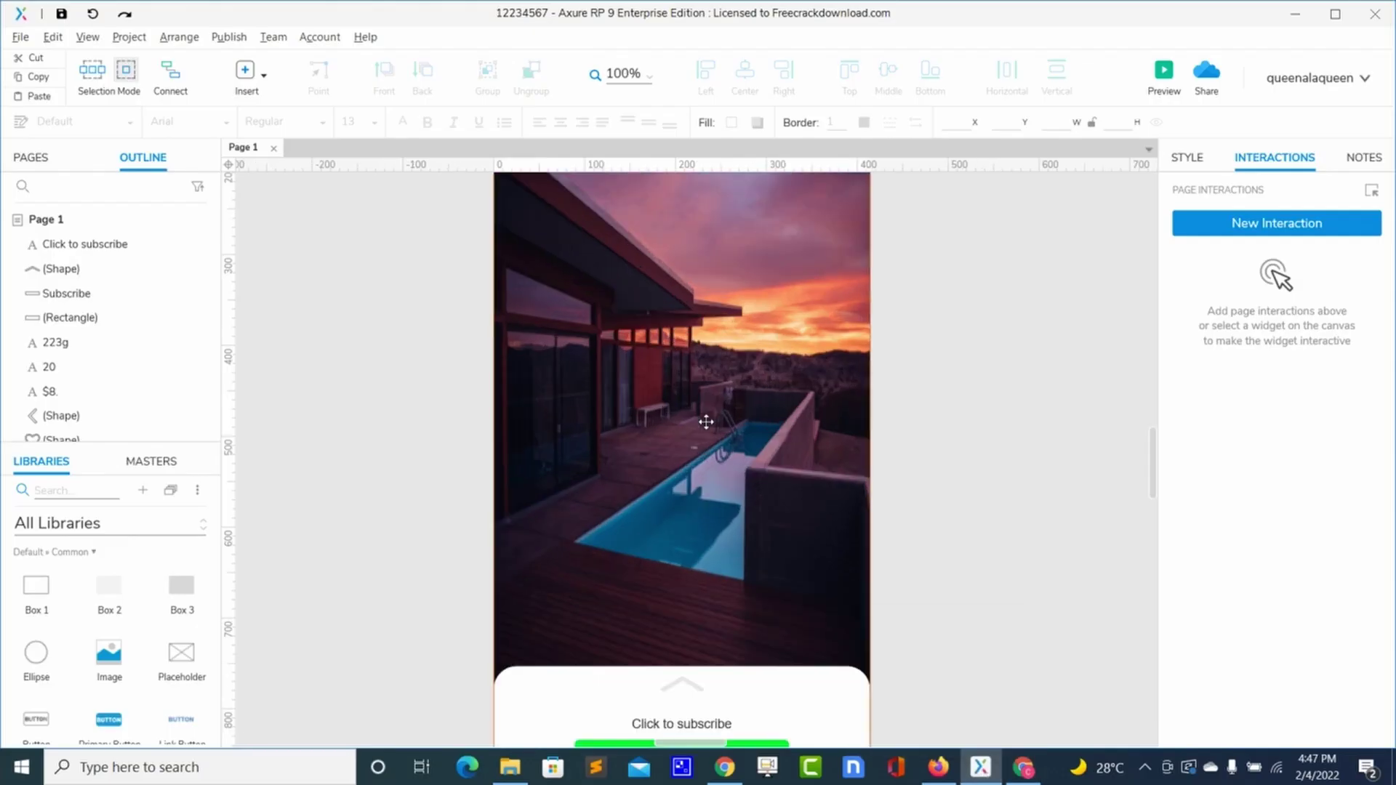
scroll(706, 422, "down", 1)
scroll(706, 422, "down", 2)
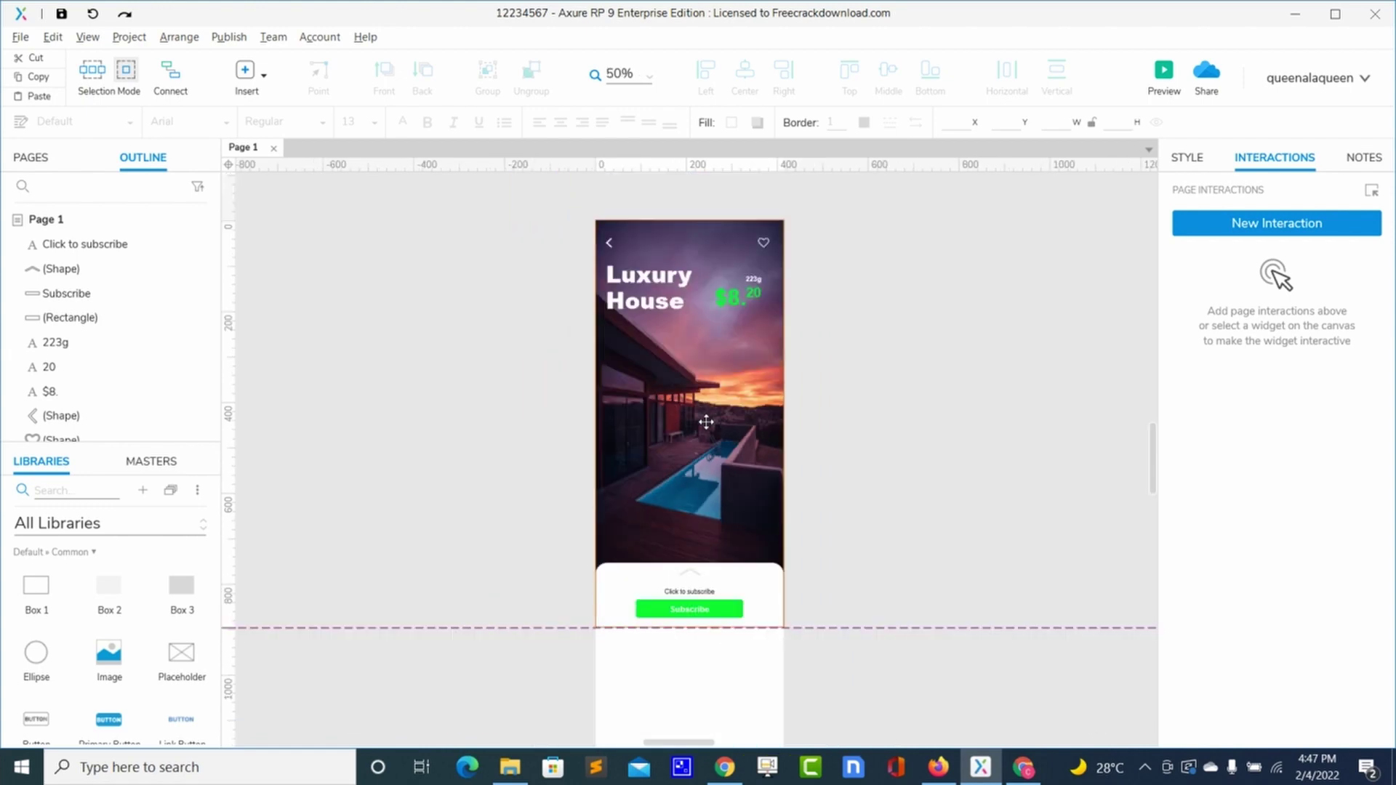
left_click_drag(34, 594, 597, 333)
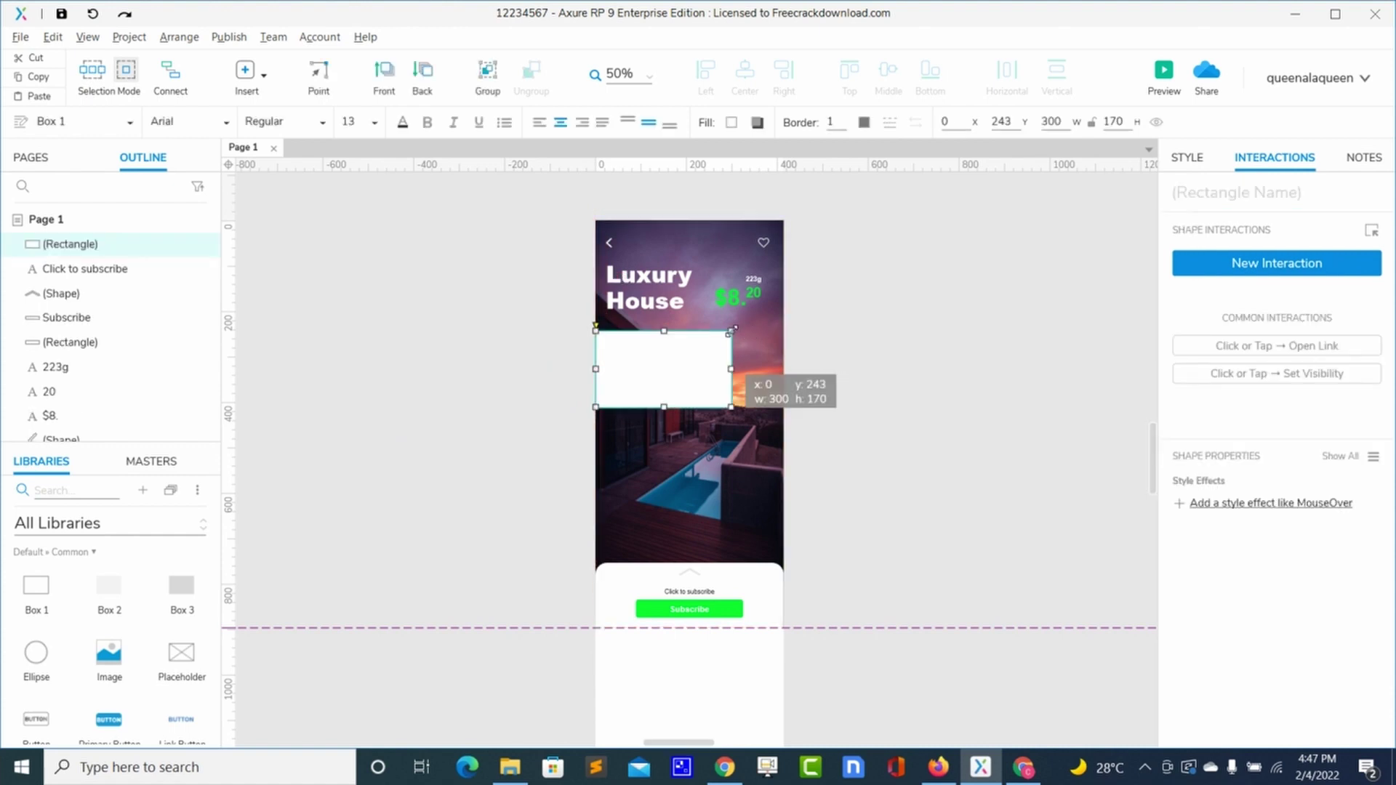
left_click_drag(732, 330, 787, 219)
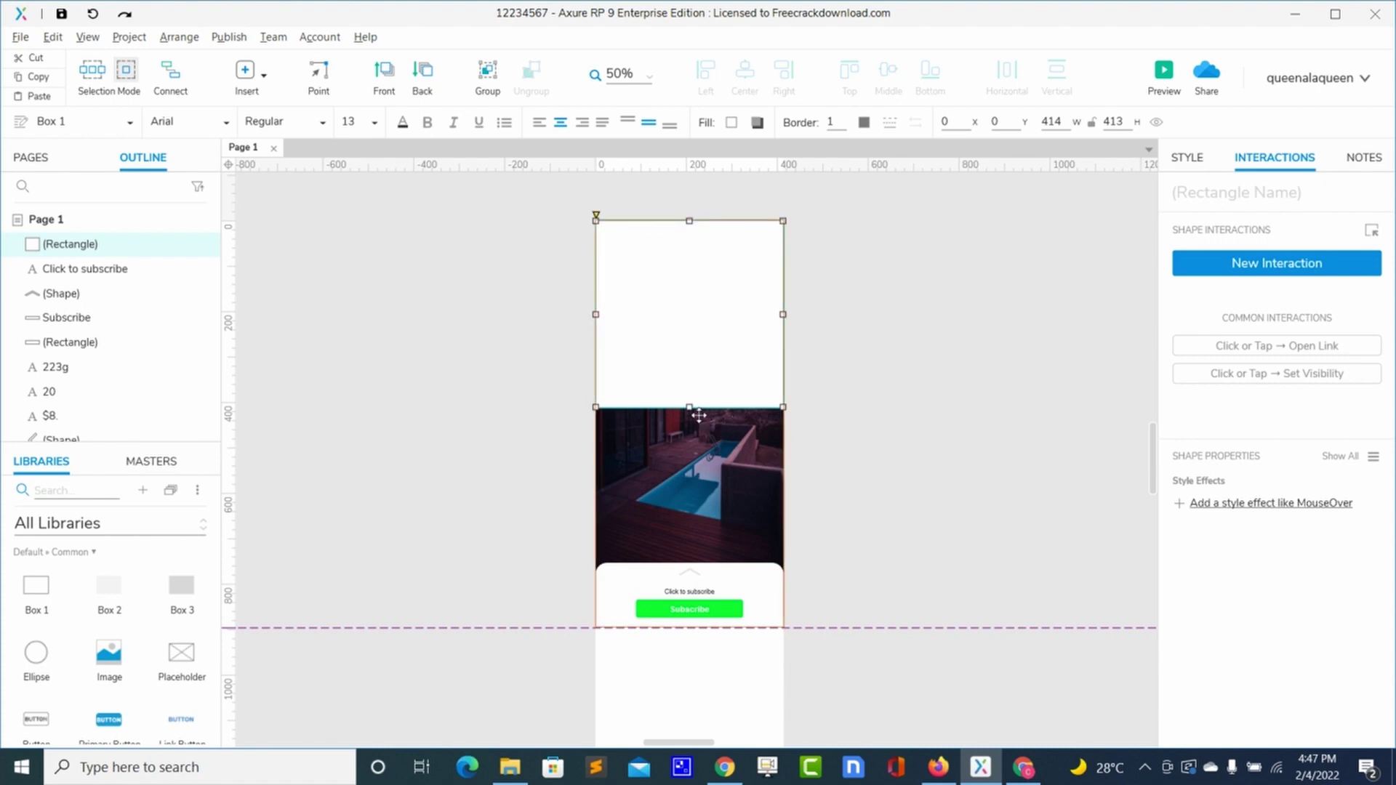
left_click_drag(689, 405, 717, 627)
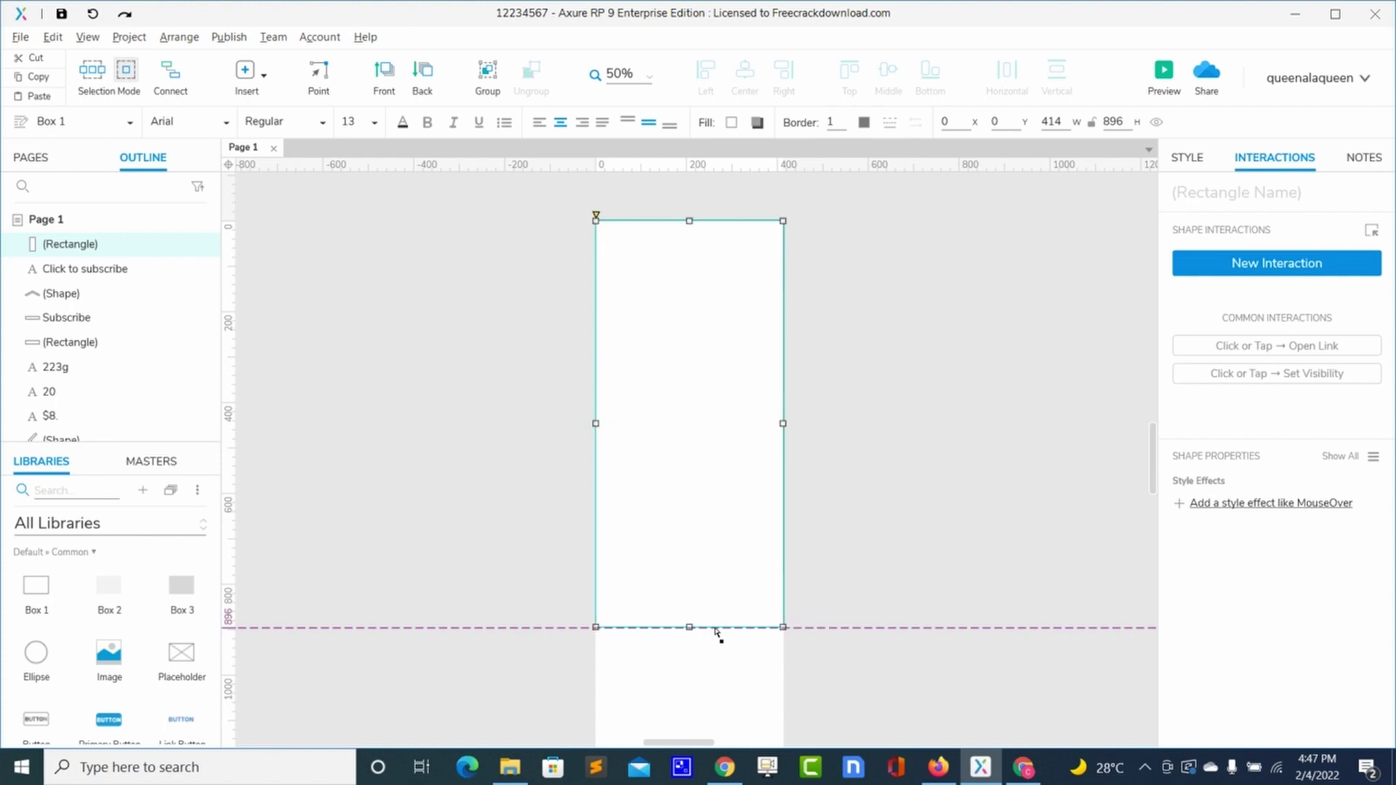
left_click(1184, 162)
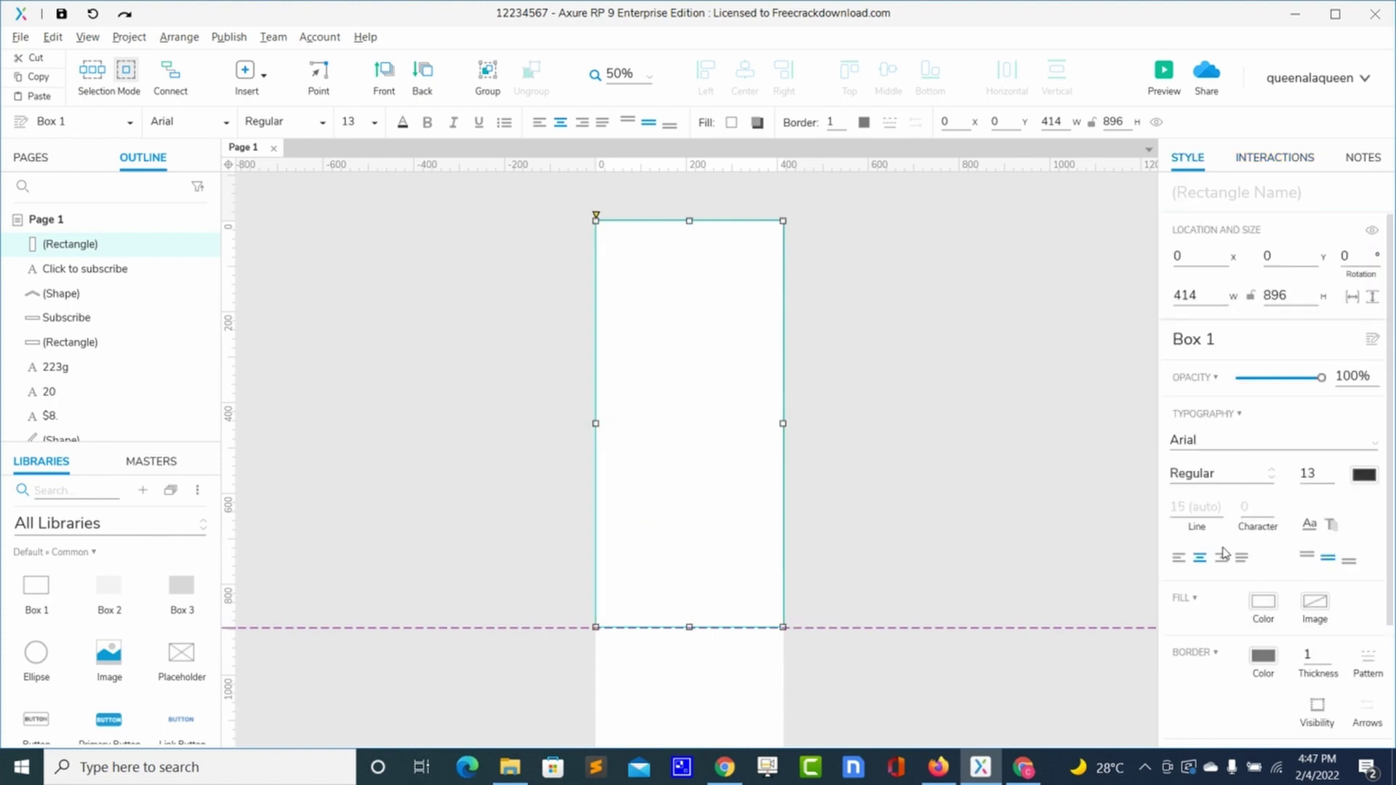
Give the box a linear grey-to-black gradient fill at about 93% opacity.
left_click(1264, 607)
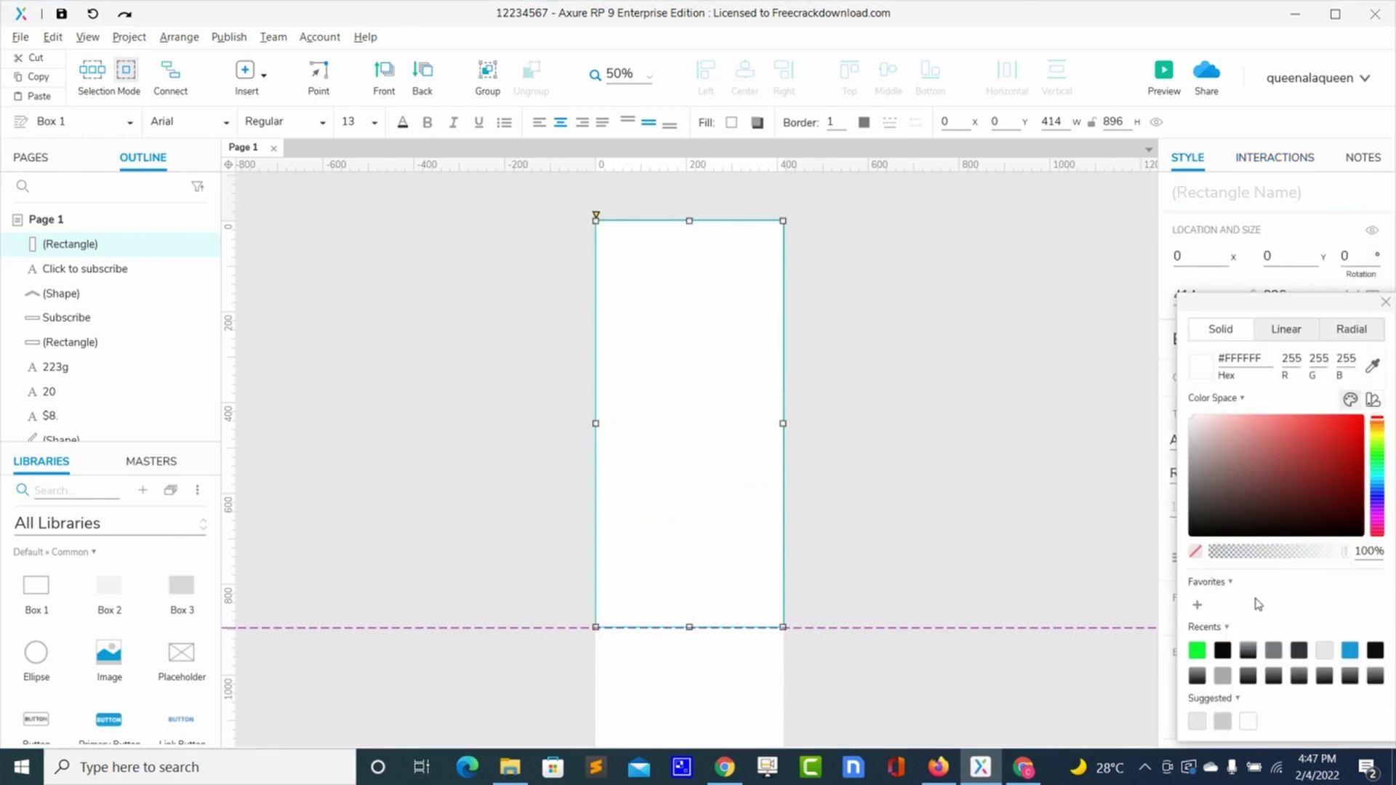
left_click(1193, 536)
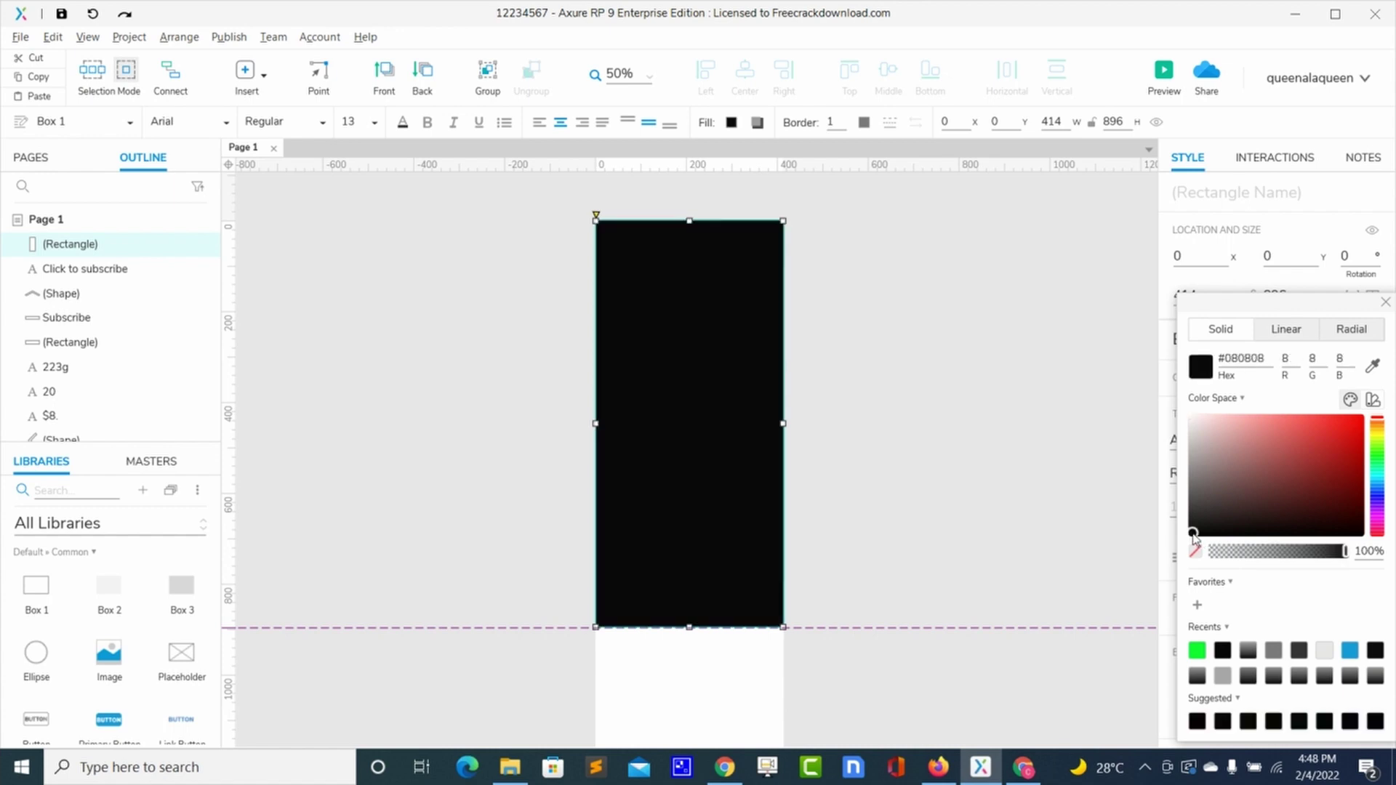
left_click_drag(1193, 537, 1191, 541)
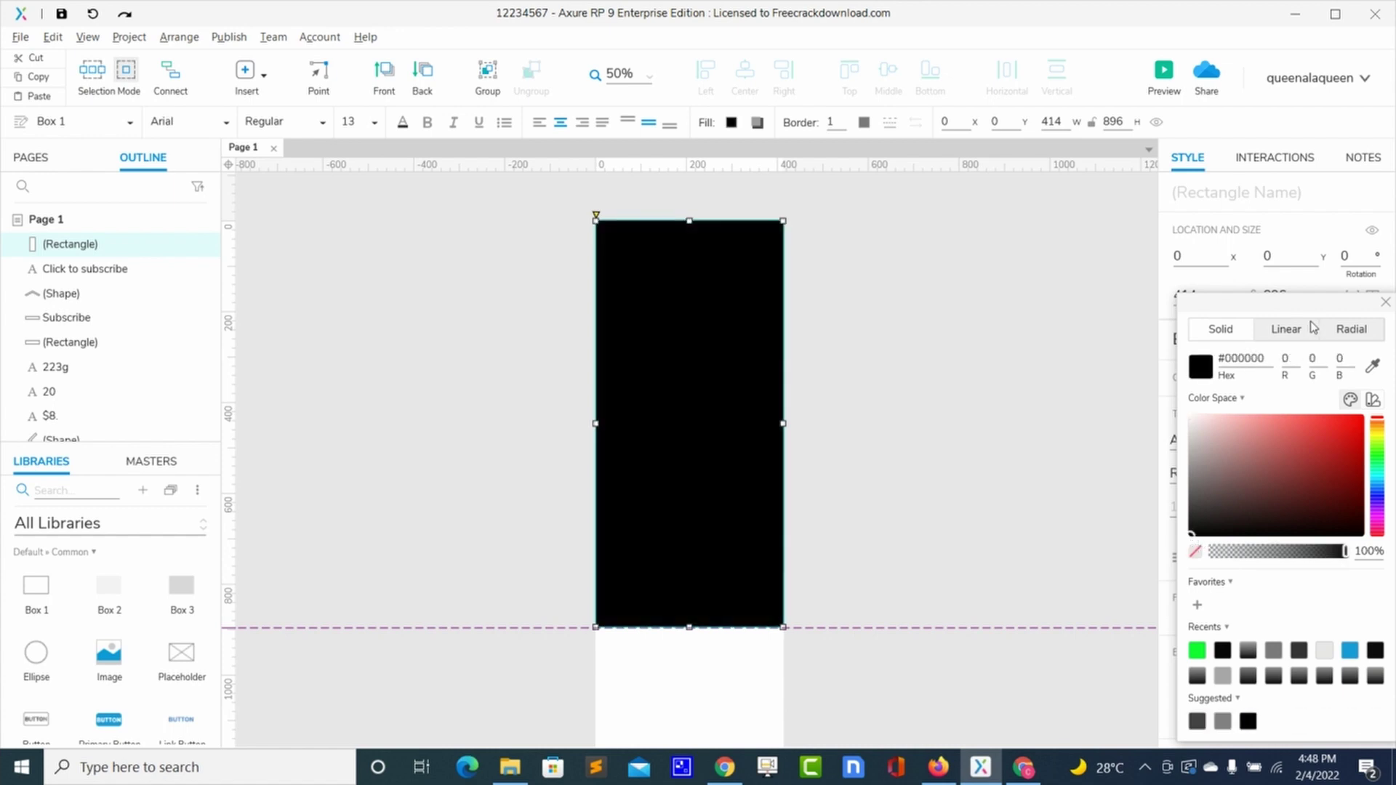
left_click(1287, 331)
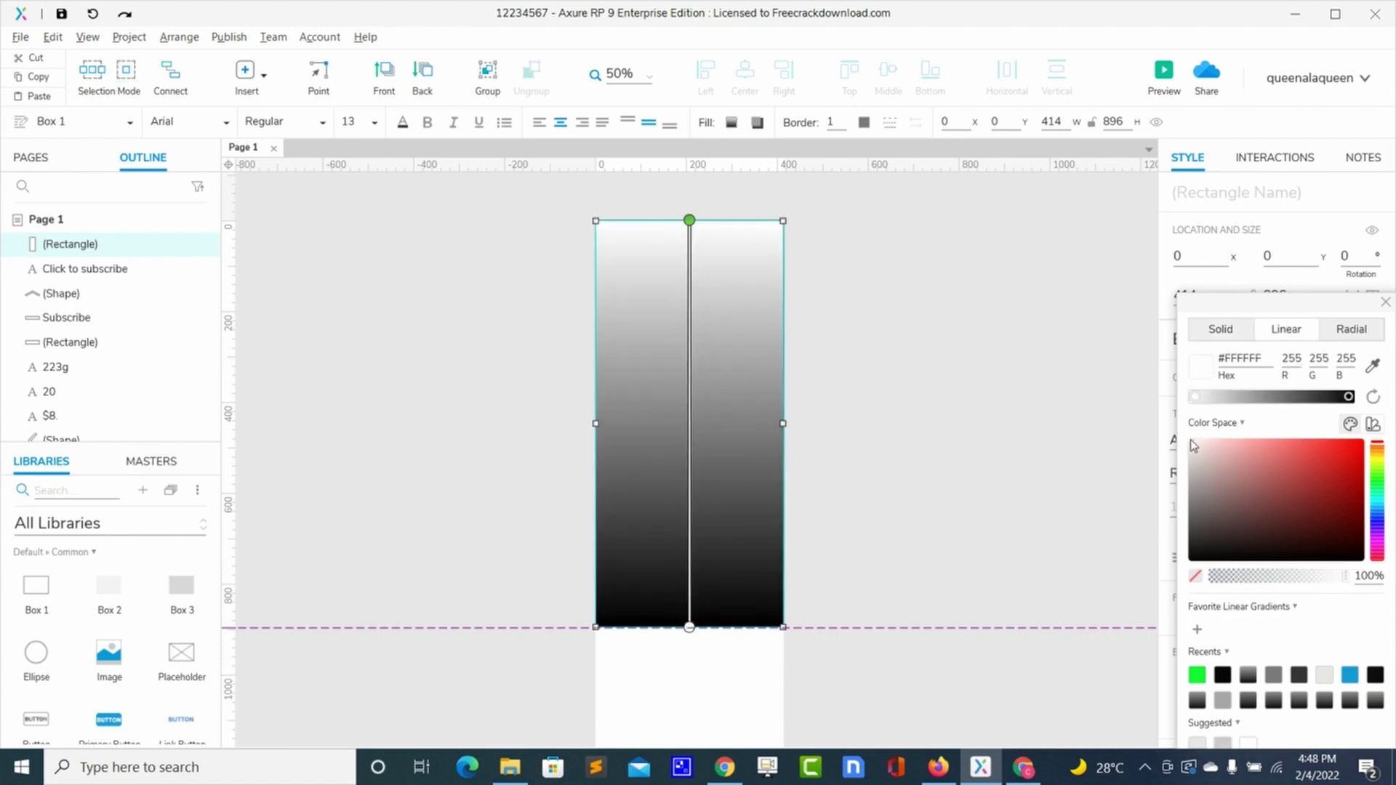
left_click_drag(1190, 440, 1190, 497)
left_click_drag(1335, 581, 1334, 582)
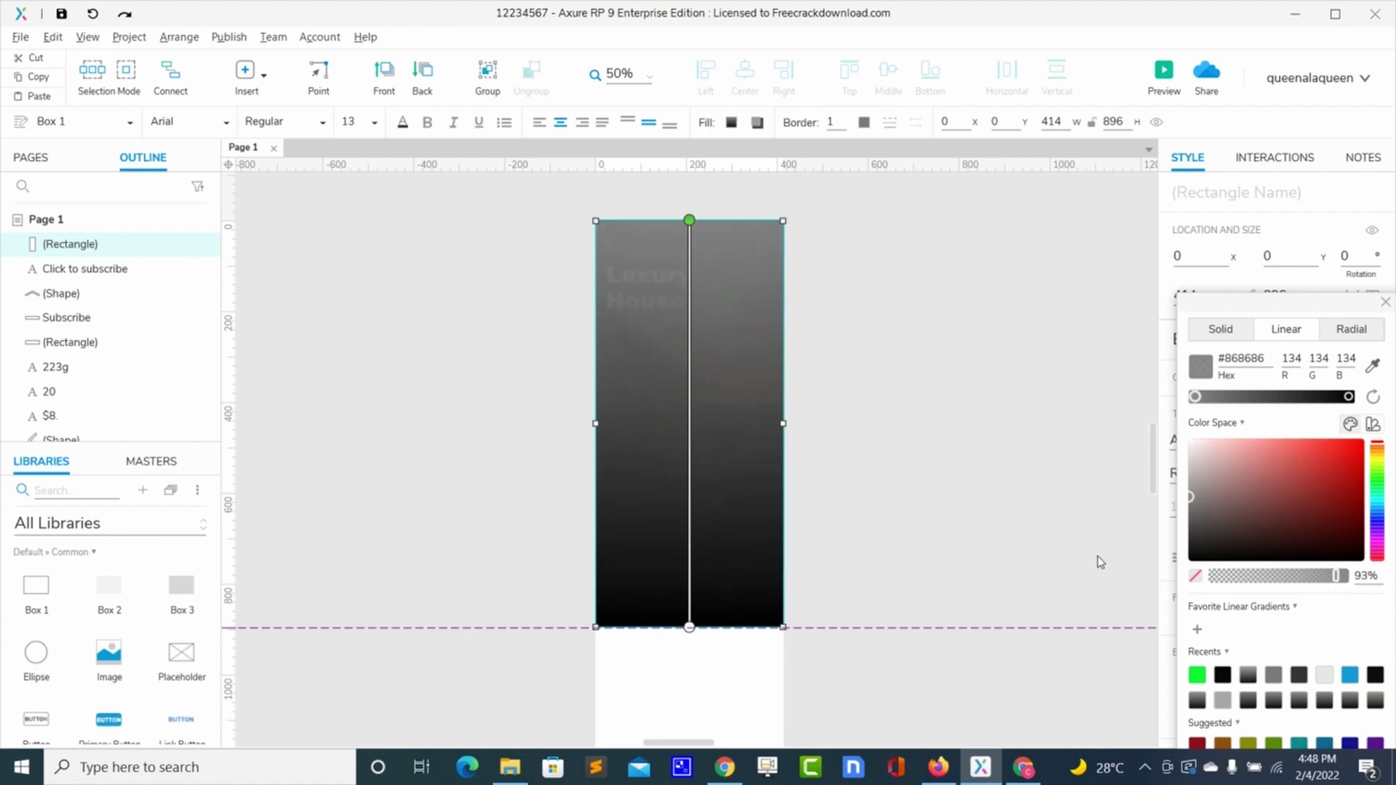
left_click(993, 521)
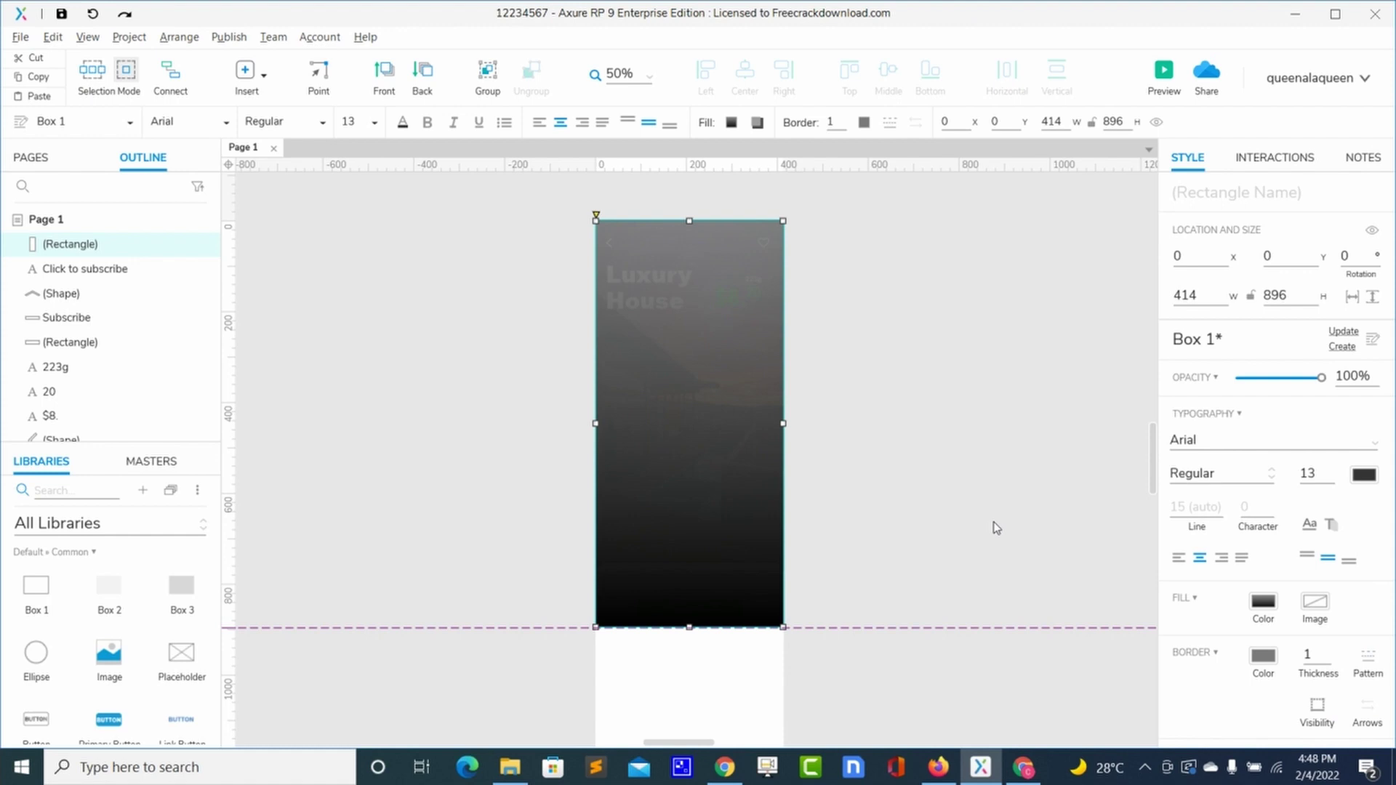
Set the box's text colour to white #FFFFFF.
left_click(1366, 479)
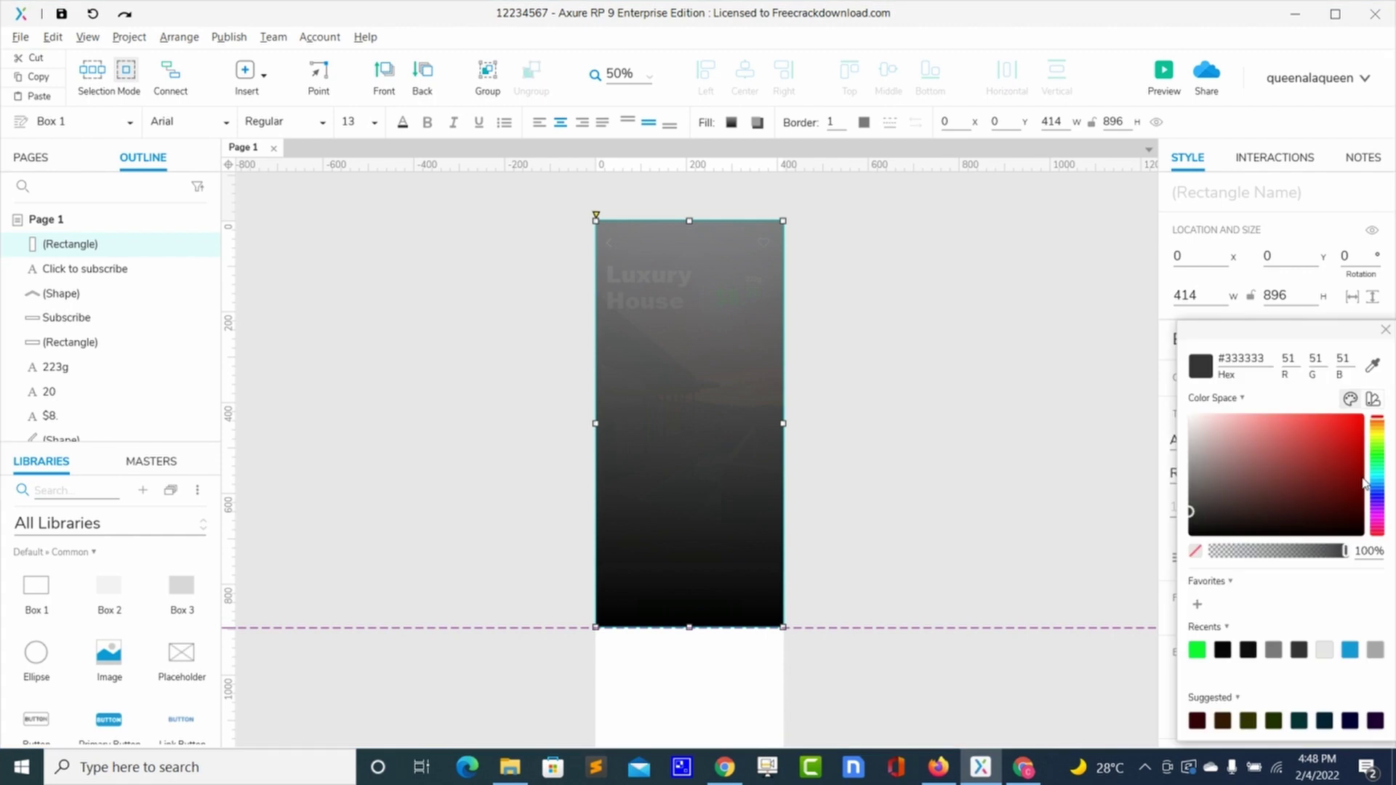
left_click(1193, 423)
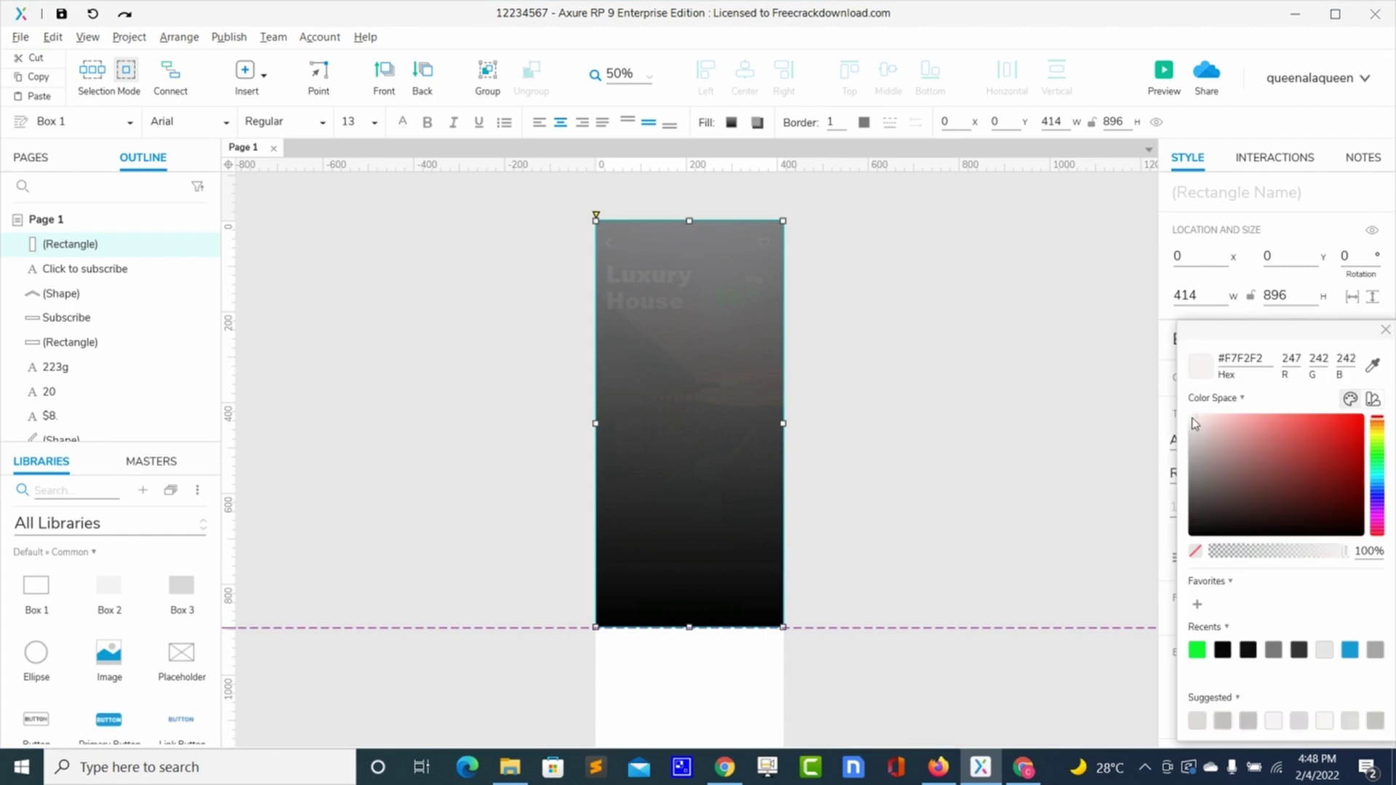
left_click(1190, 416)
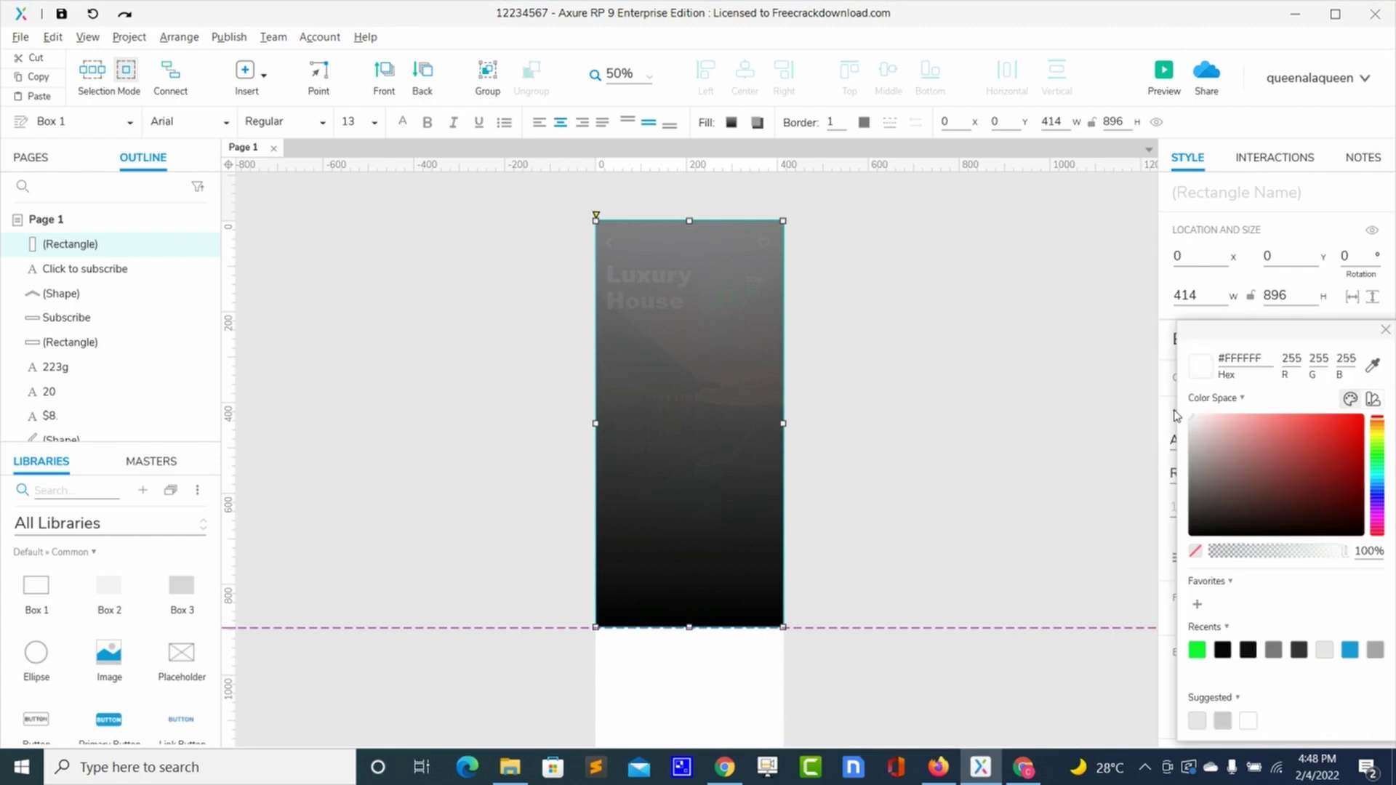
left_click(1387, 333)
Set font size 18 and write the two-line message 'We uses ciikies to make your experience on this page better'.
double_click(1309, 473)
type("18")
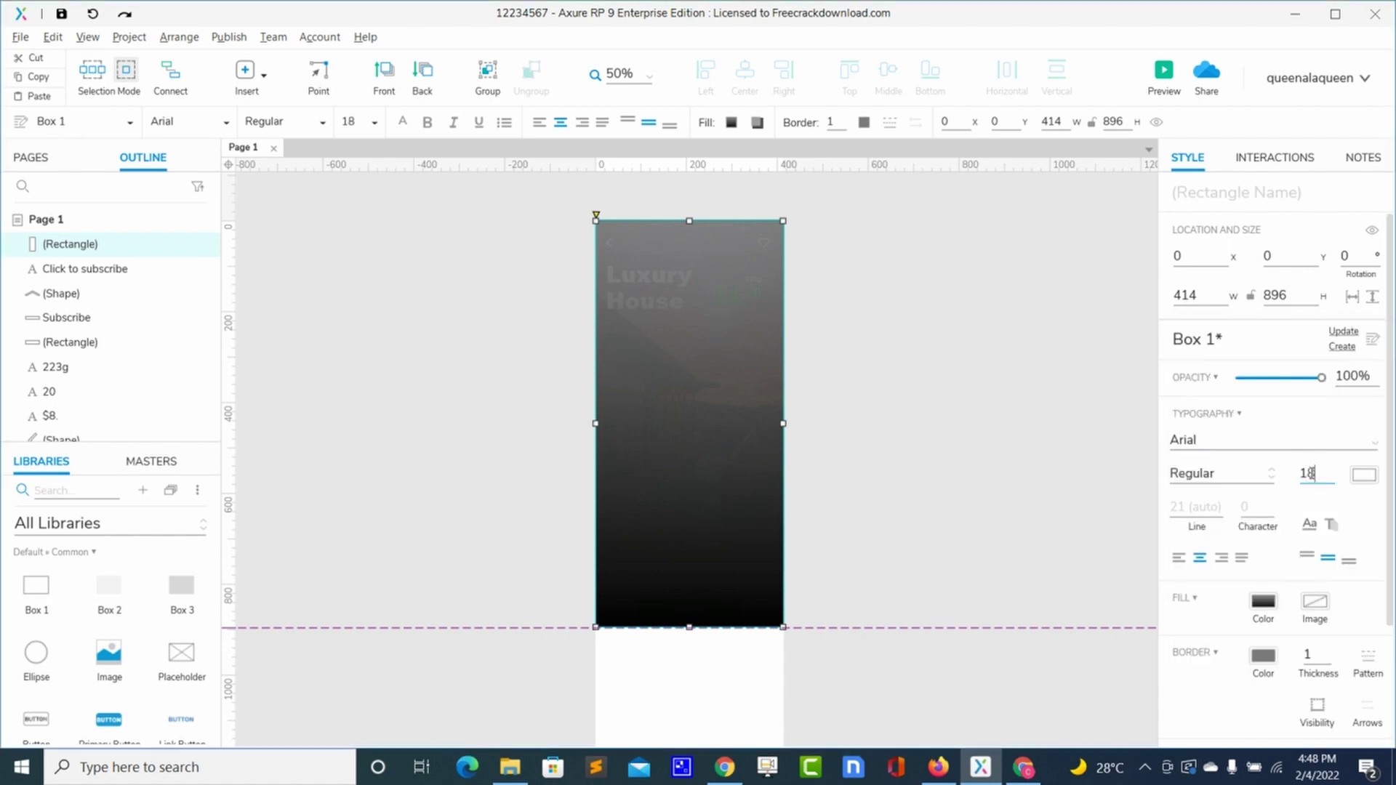
double_click(675, 355)
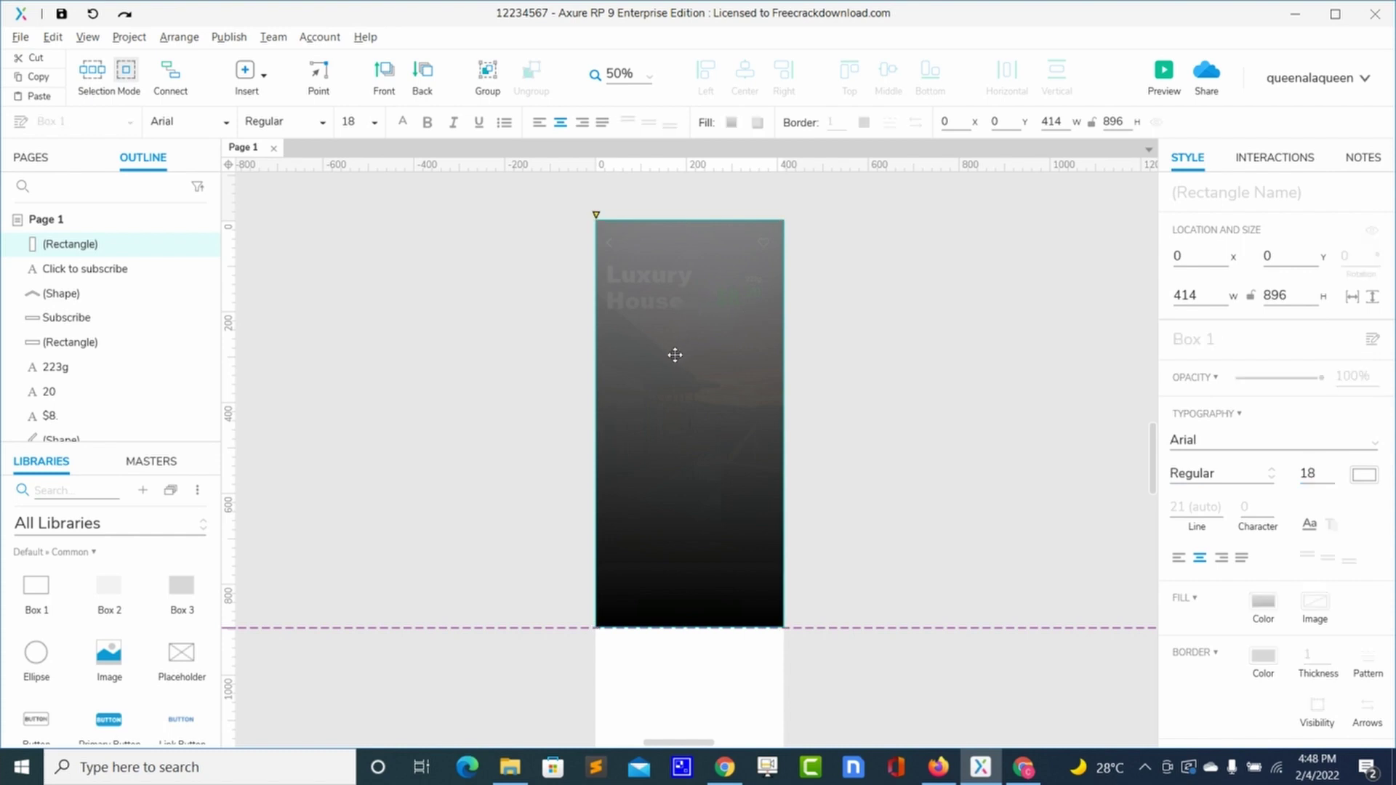
type("We uses ciikies to make")
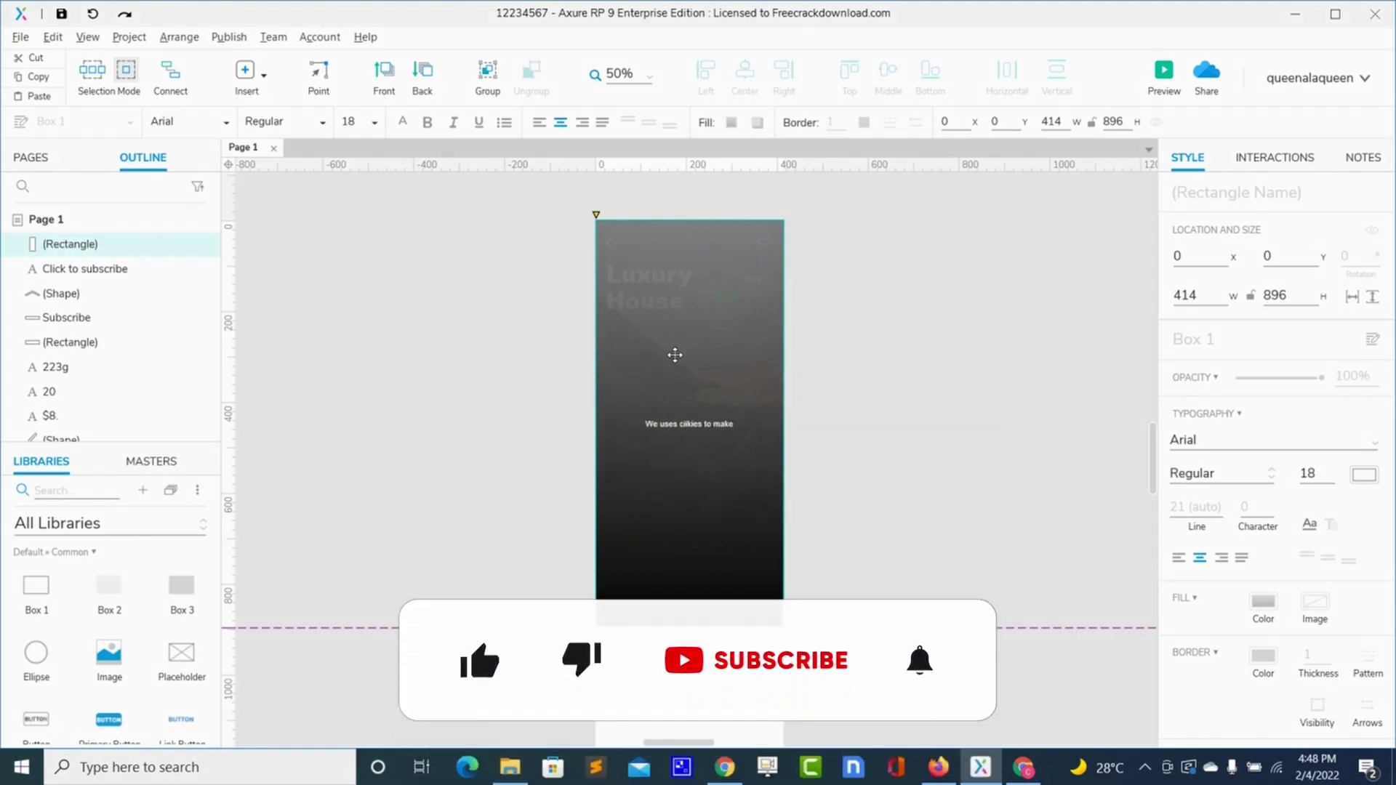
type(" your")
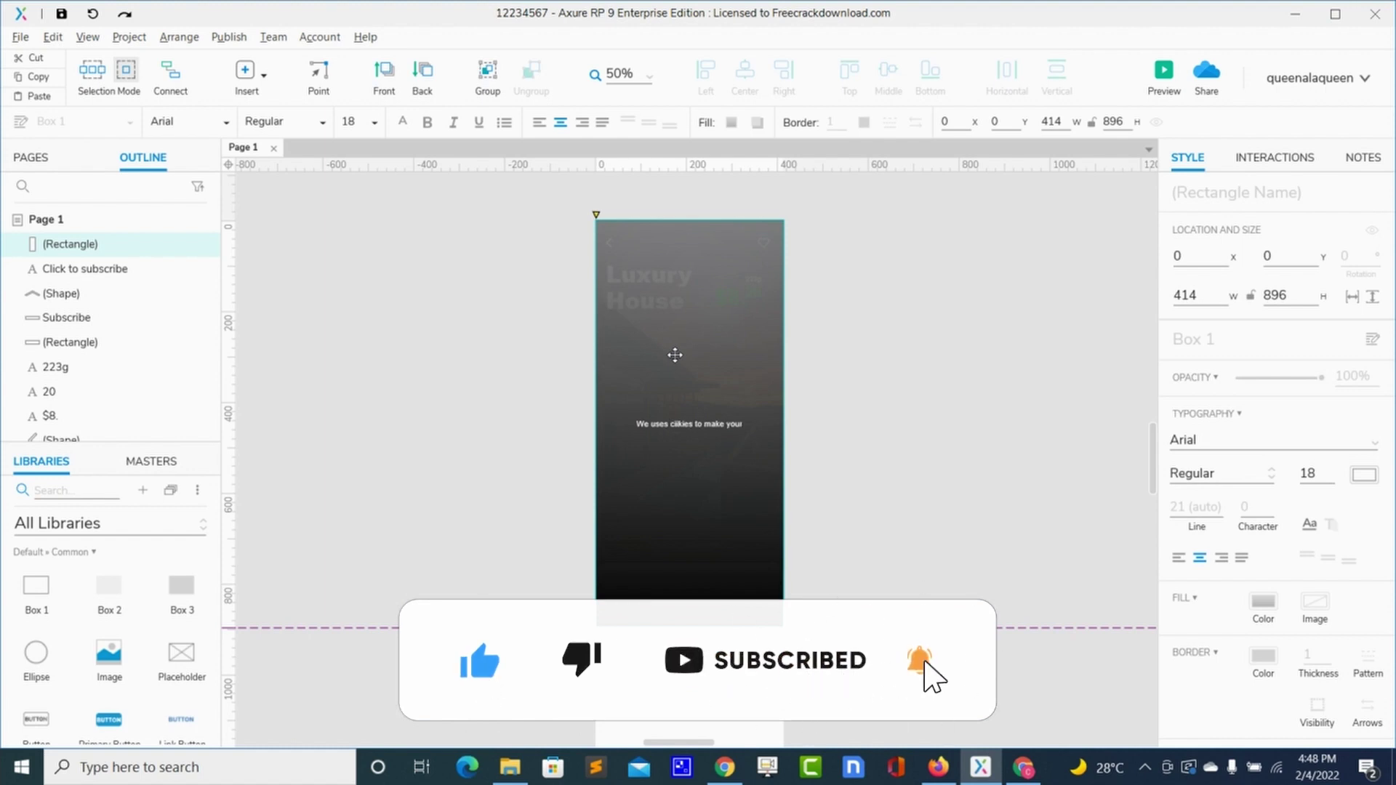
key("Return")
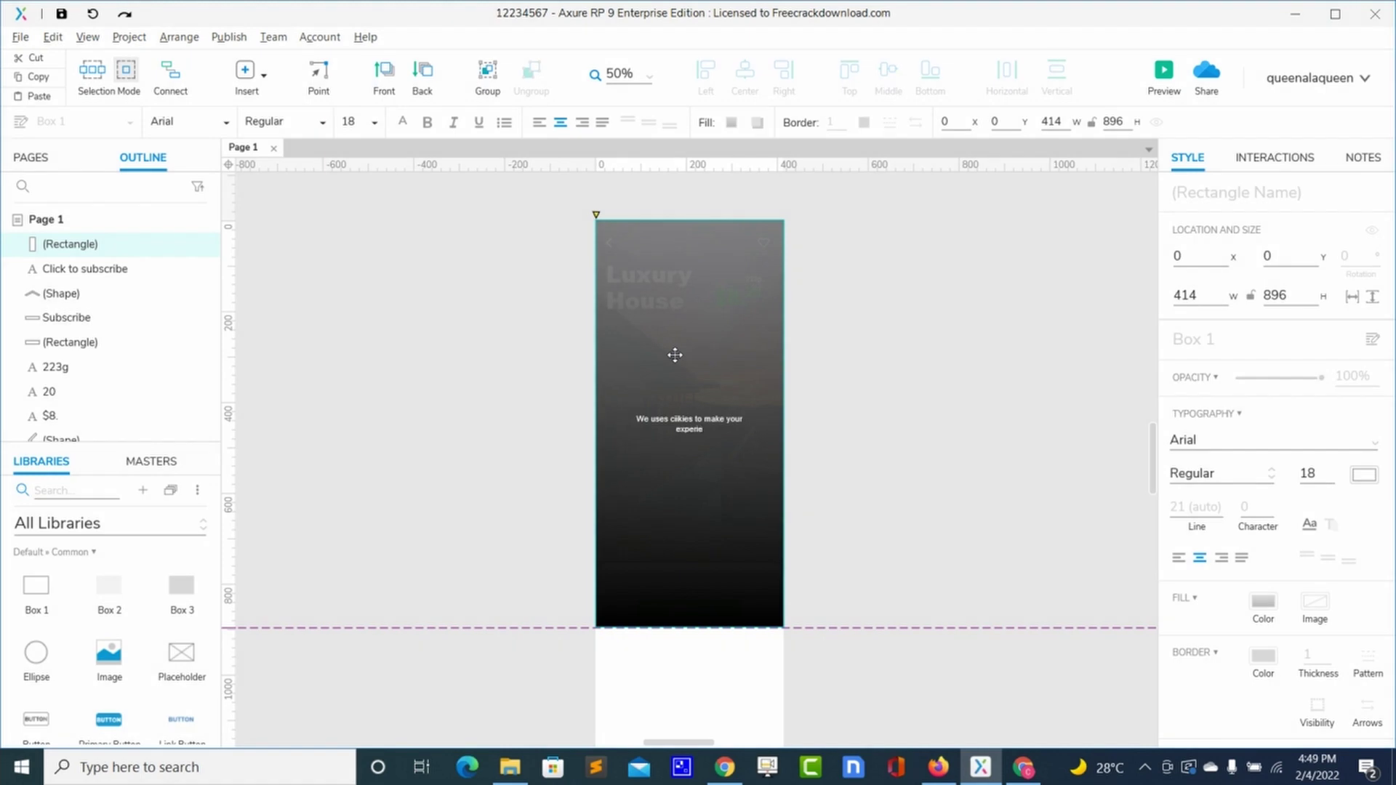
type("experience on theis")
key("BackSpace")
key("BackSpace")
key("BackSpace")
type("is page")
type("better")
key("Escape")
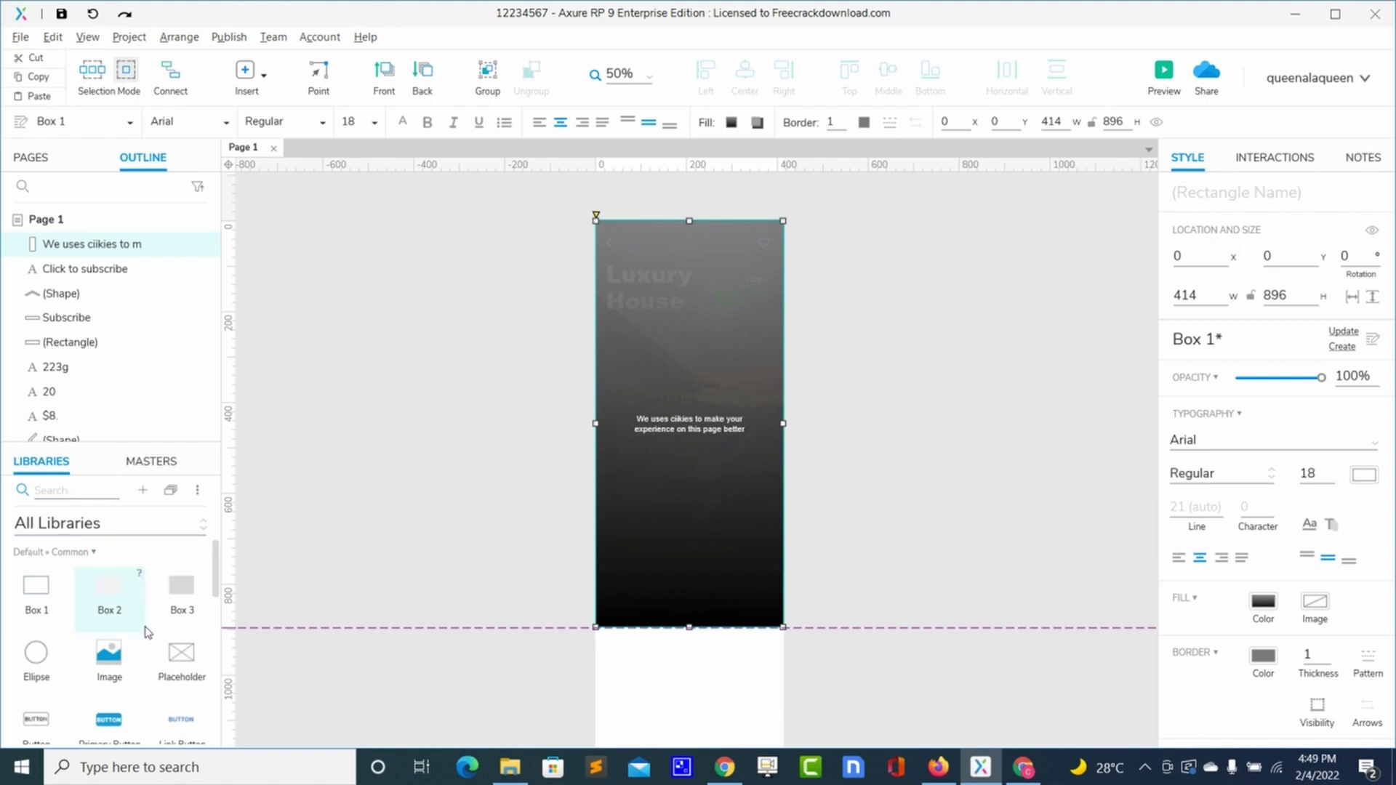
Add a widened Link Button below the message and label it 'Cookies Policies'.
left_click_drag(177, 723, 671, 448)
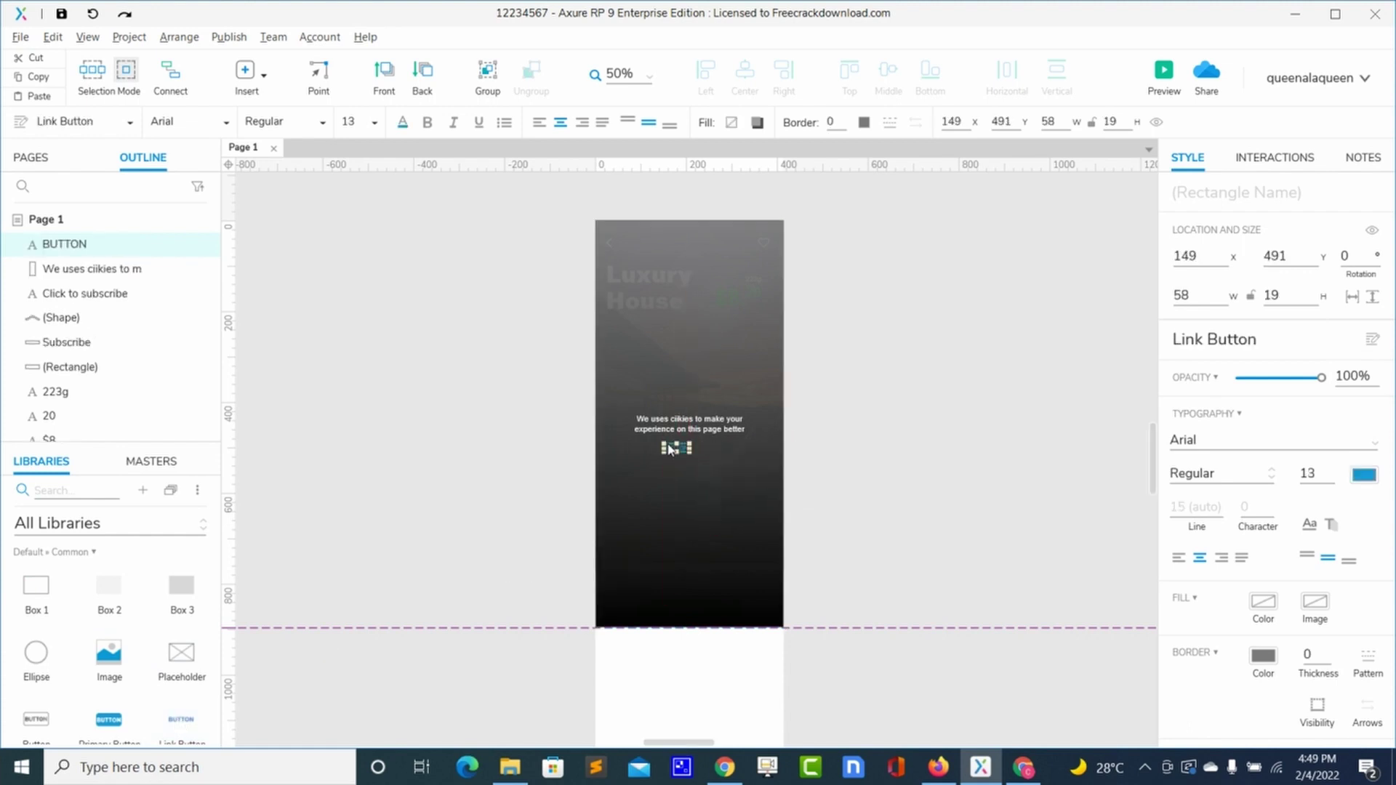
left_click(671, 450)
left_click(677, 449)
mouse_move(676, 448)
left_mouse_down()
mouse_move(749, 449)
mouse_move(699, 449)
left_mouse_up()
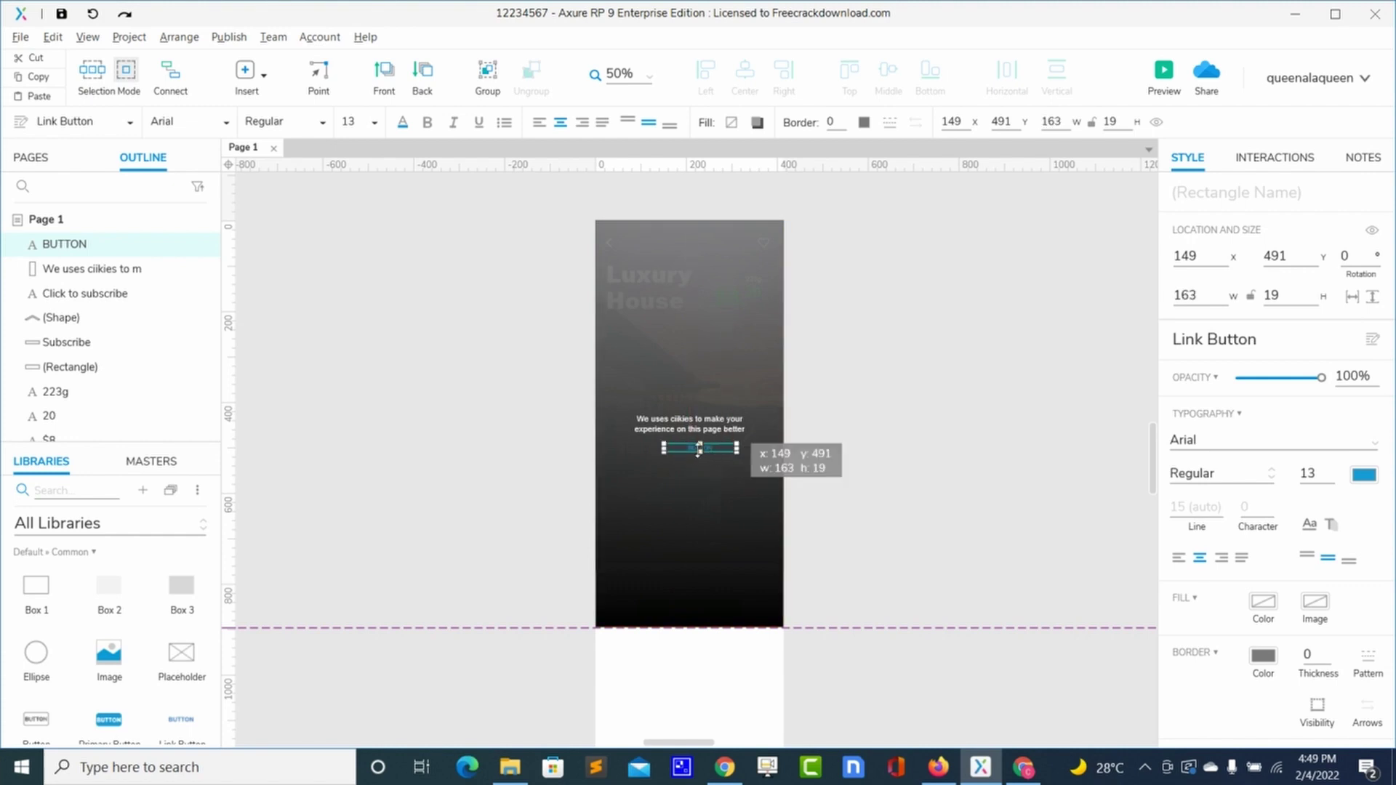
double_click(696, 449)
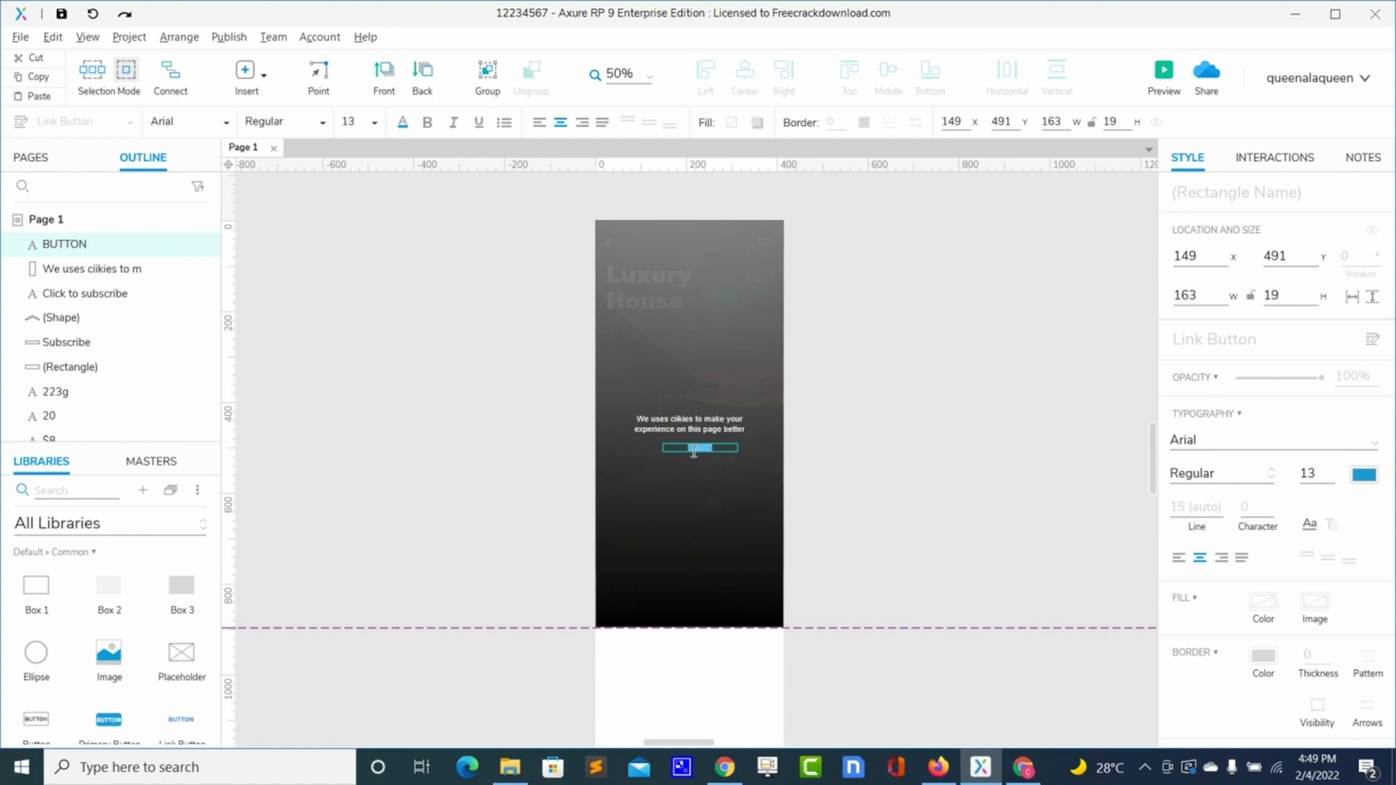
left_click(689, 470)
key("ctrl+z")
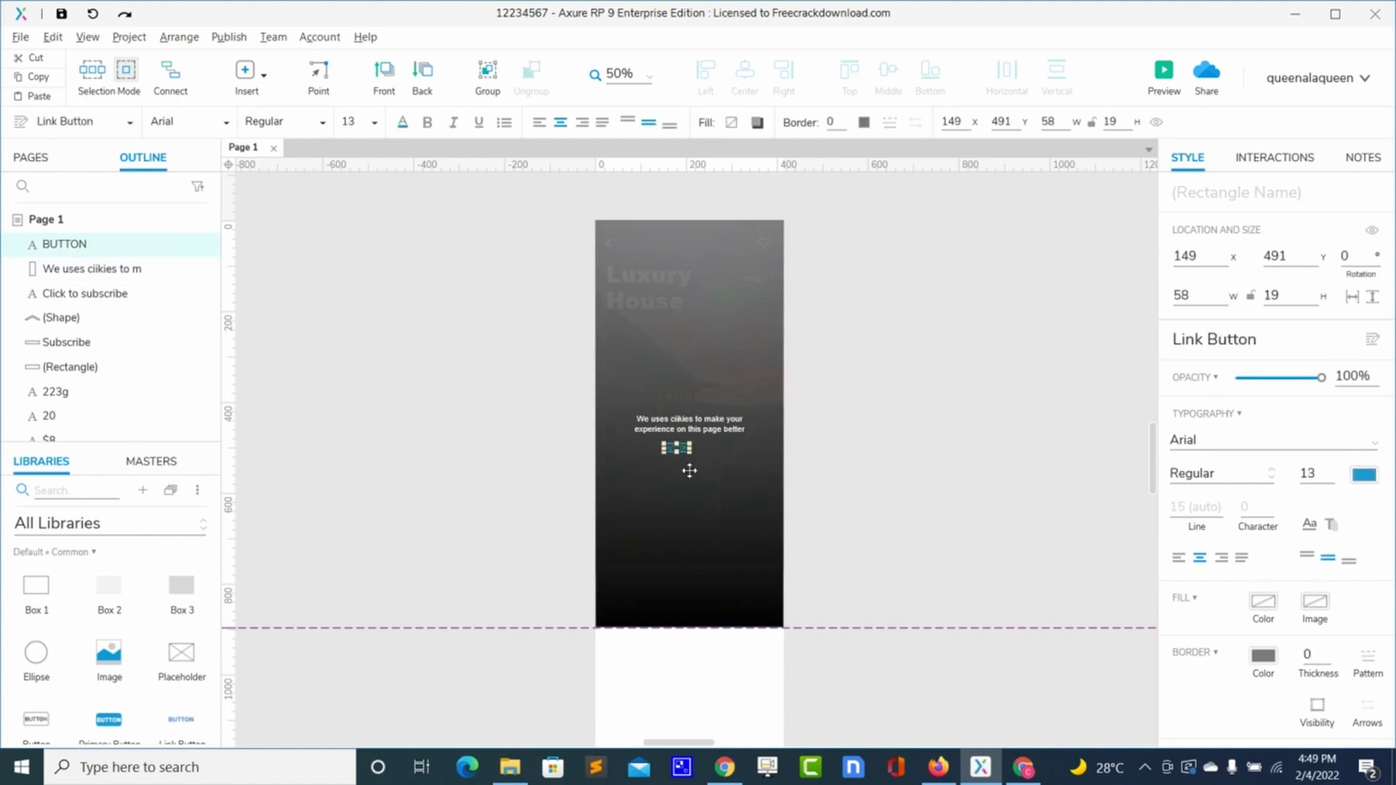
double_click(684, 454)
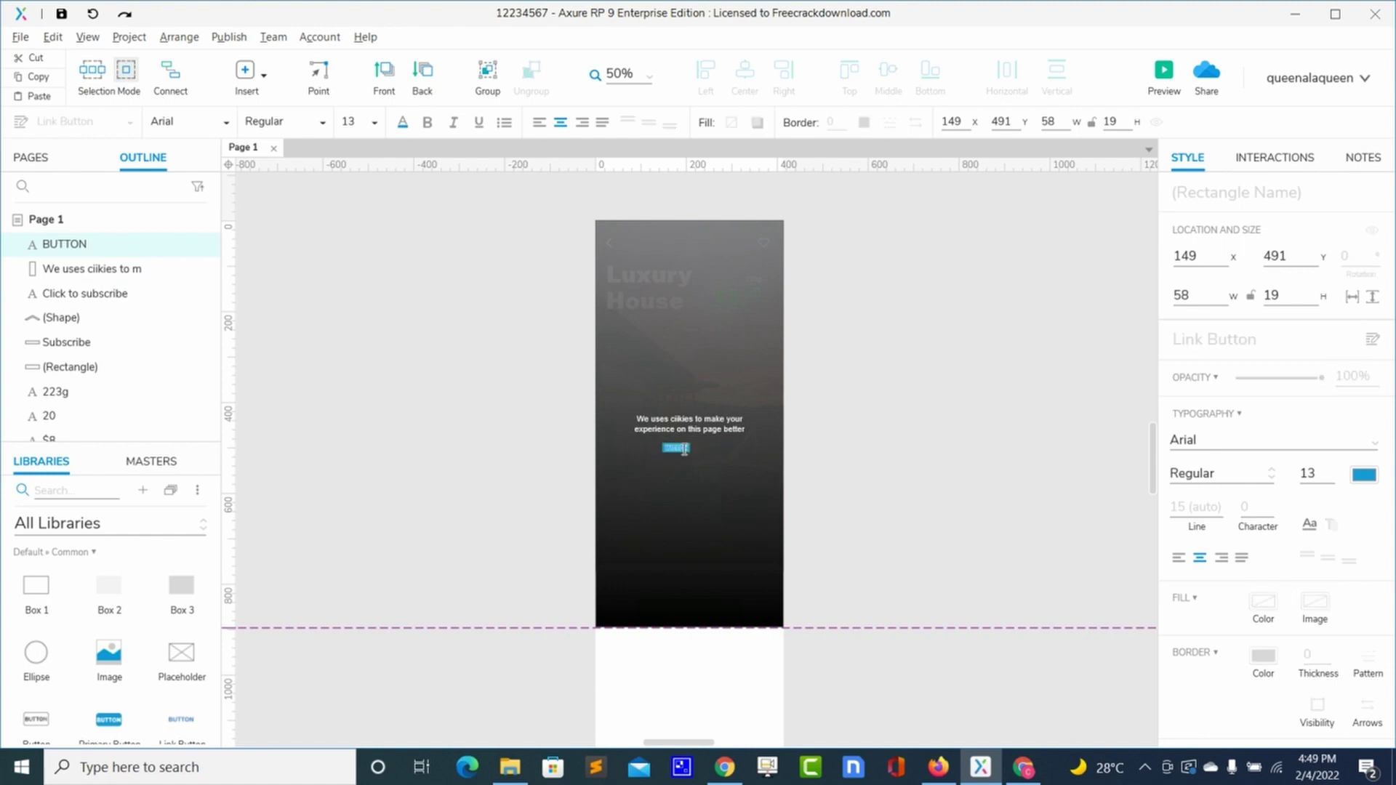
type("Cookies Policies")
Set the Cookies Policies link text to size 20 and white #FFFFFF.
left_click(685, 463)
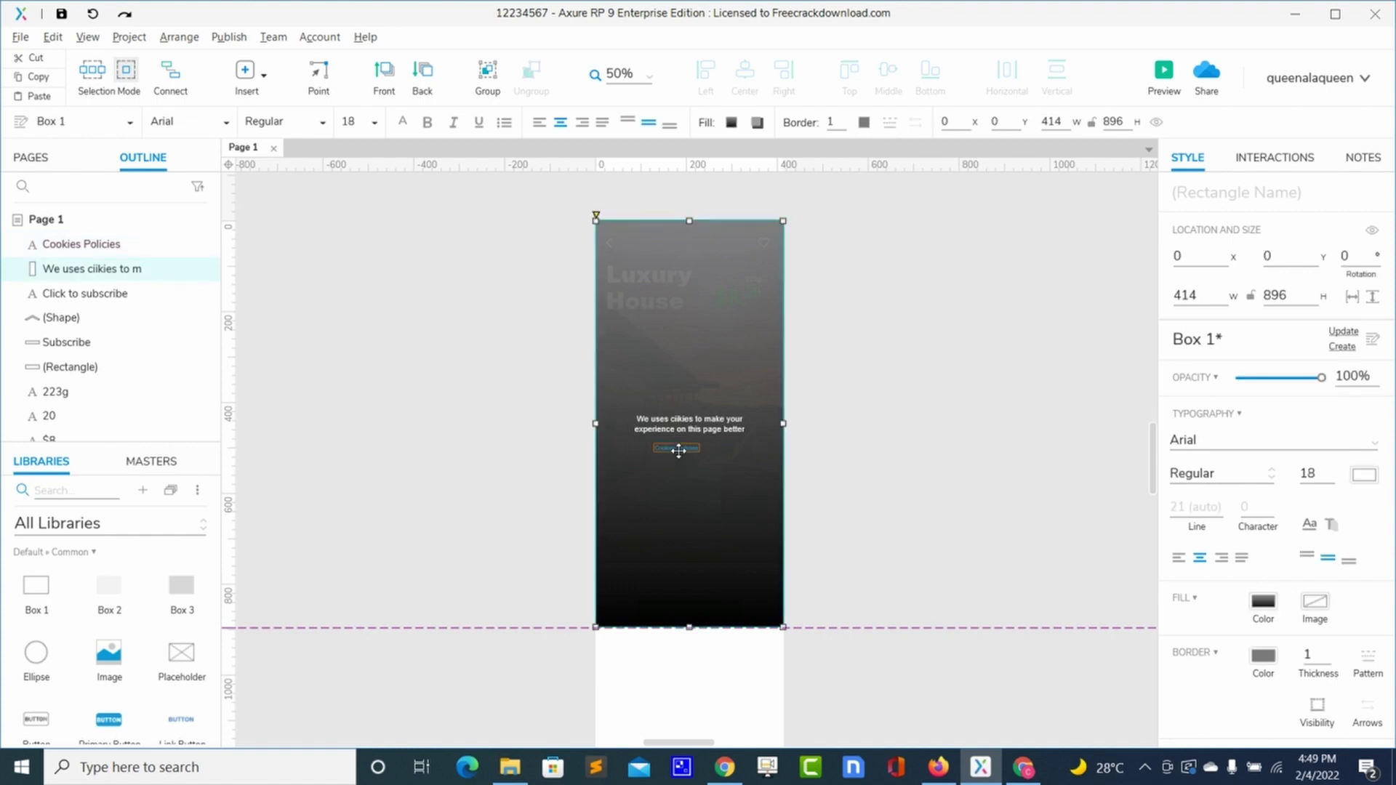
left_click(677, 450)
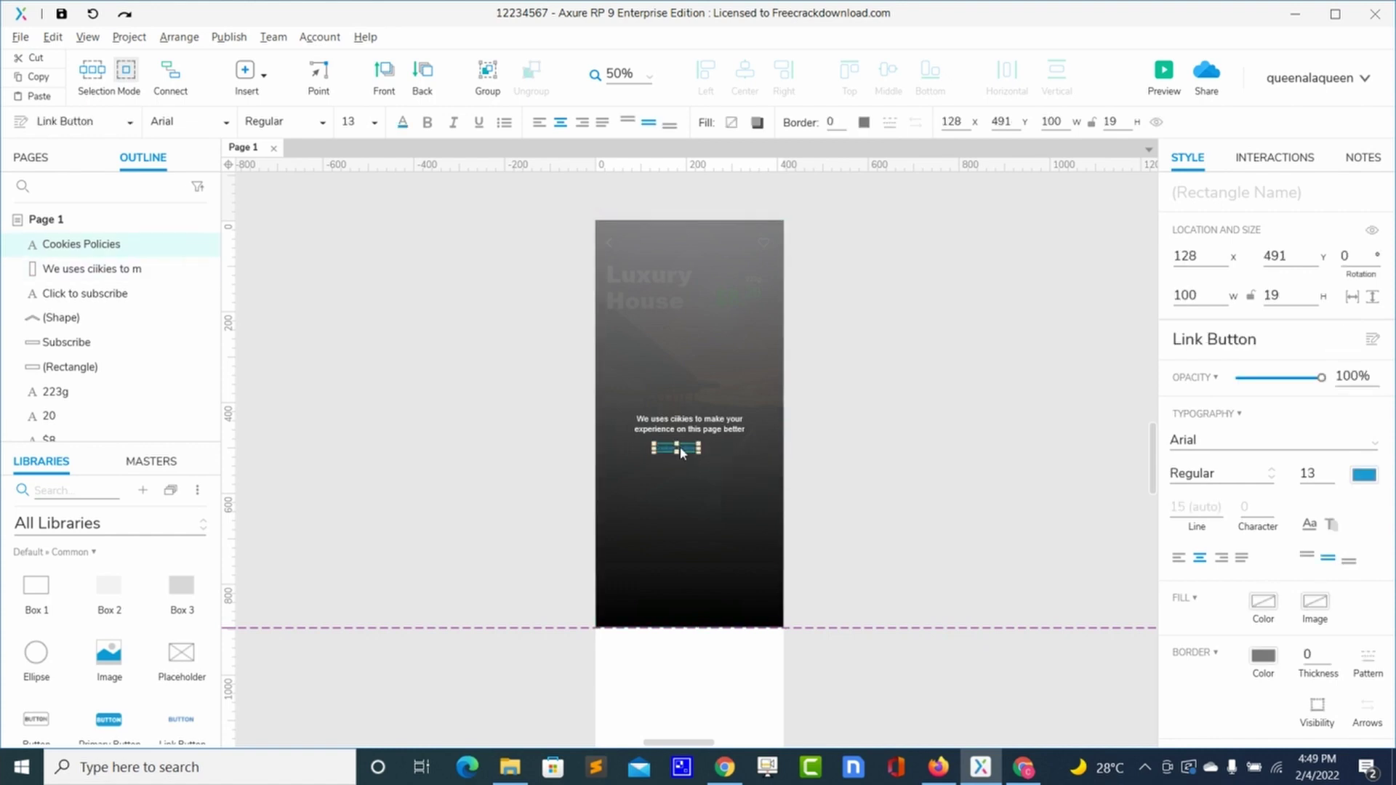
double_click(679, 447)
double_click(1313, 474)
type("20")
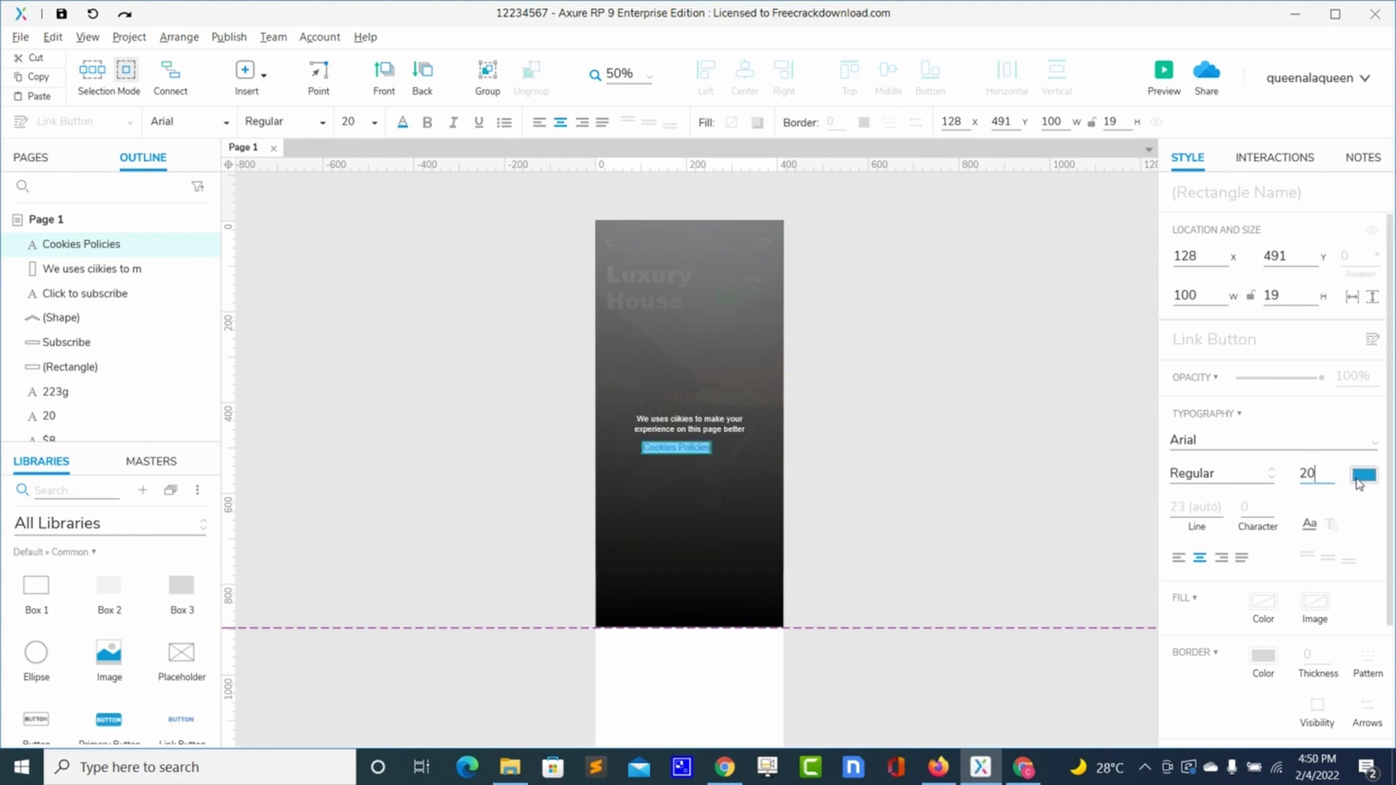
left_click(1364, 477)
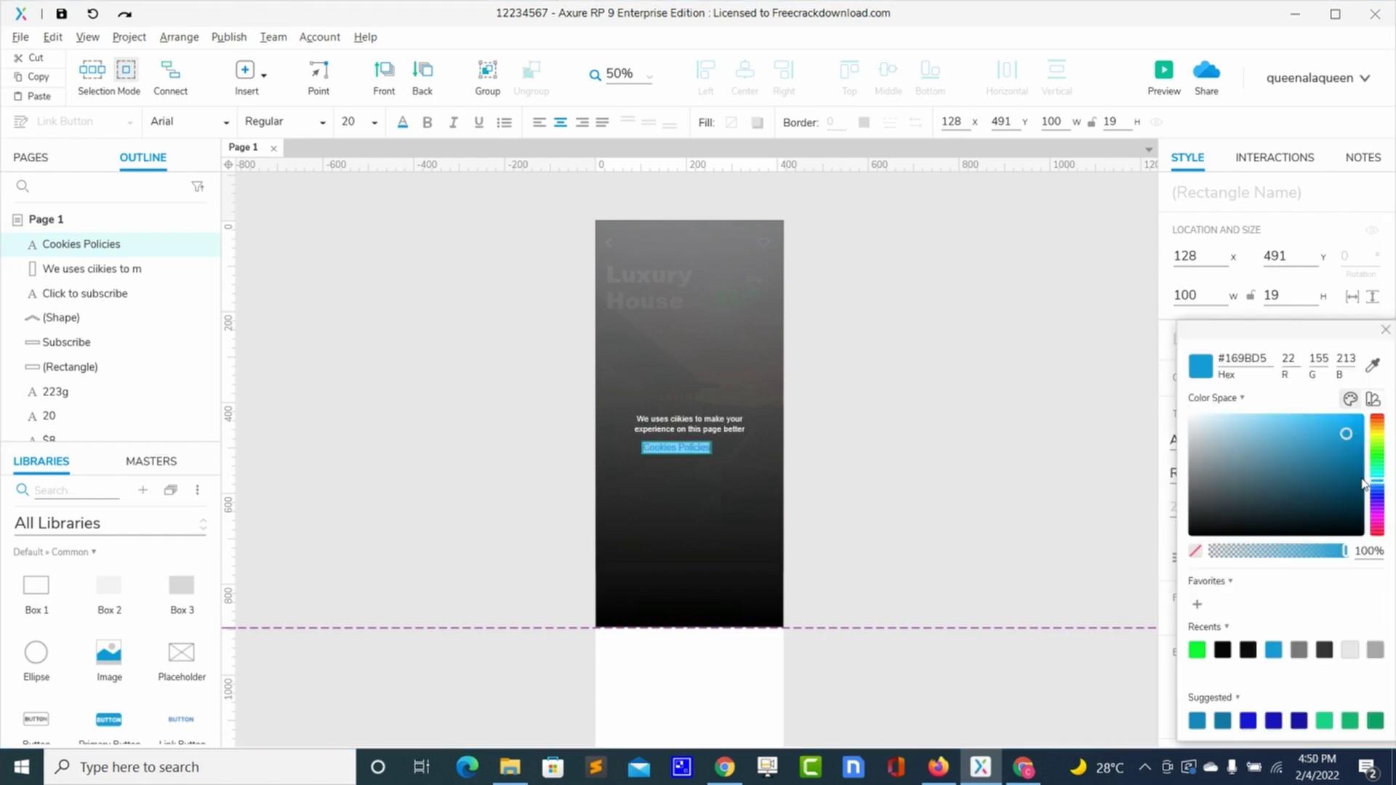
left_click(1195, 475)
mouse_move(1197, 480)
left_mouse_down()
mouse_move(1202, 435)
mouse_move(1186, 414)
left_mouse_up()
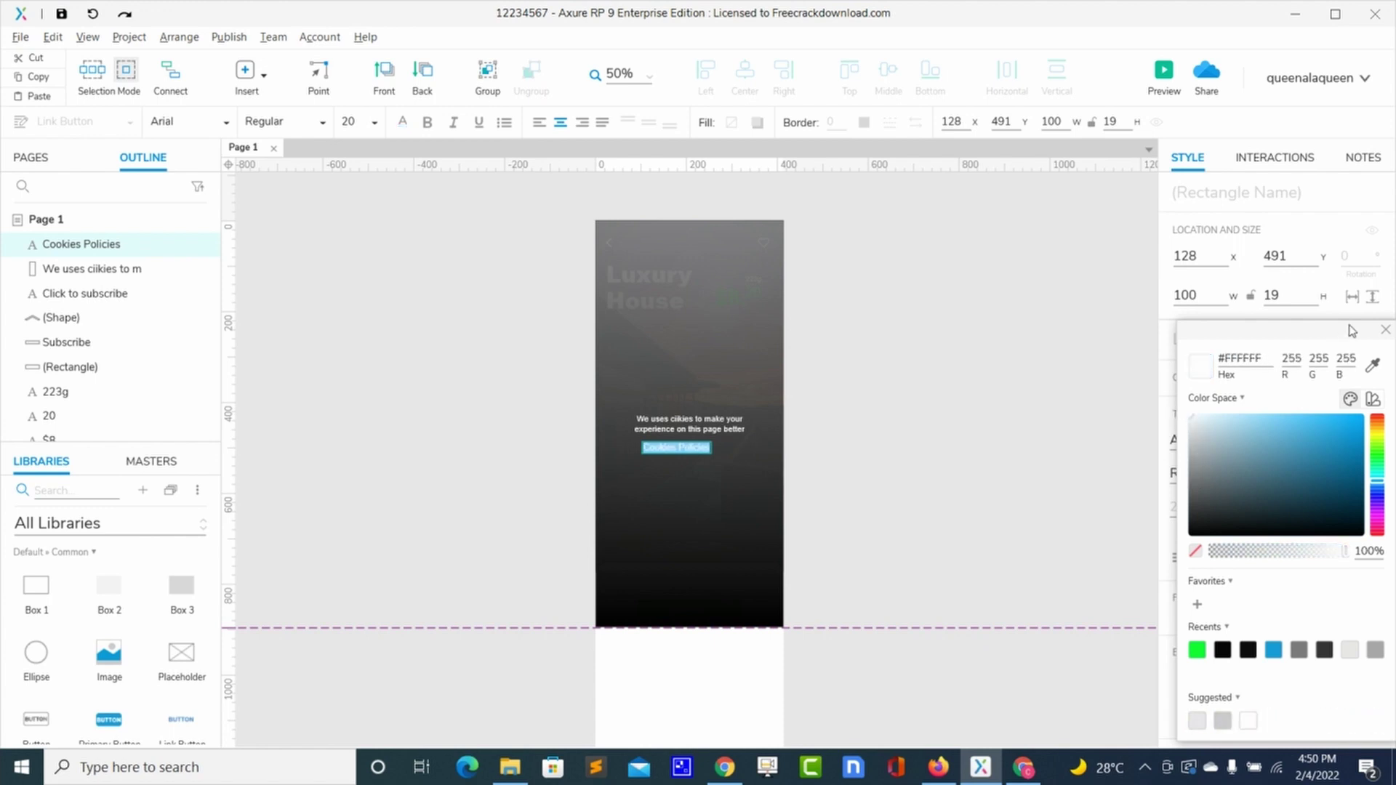
left_click(1387, 332)
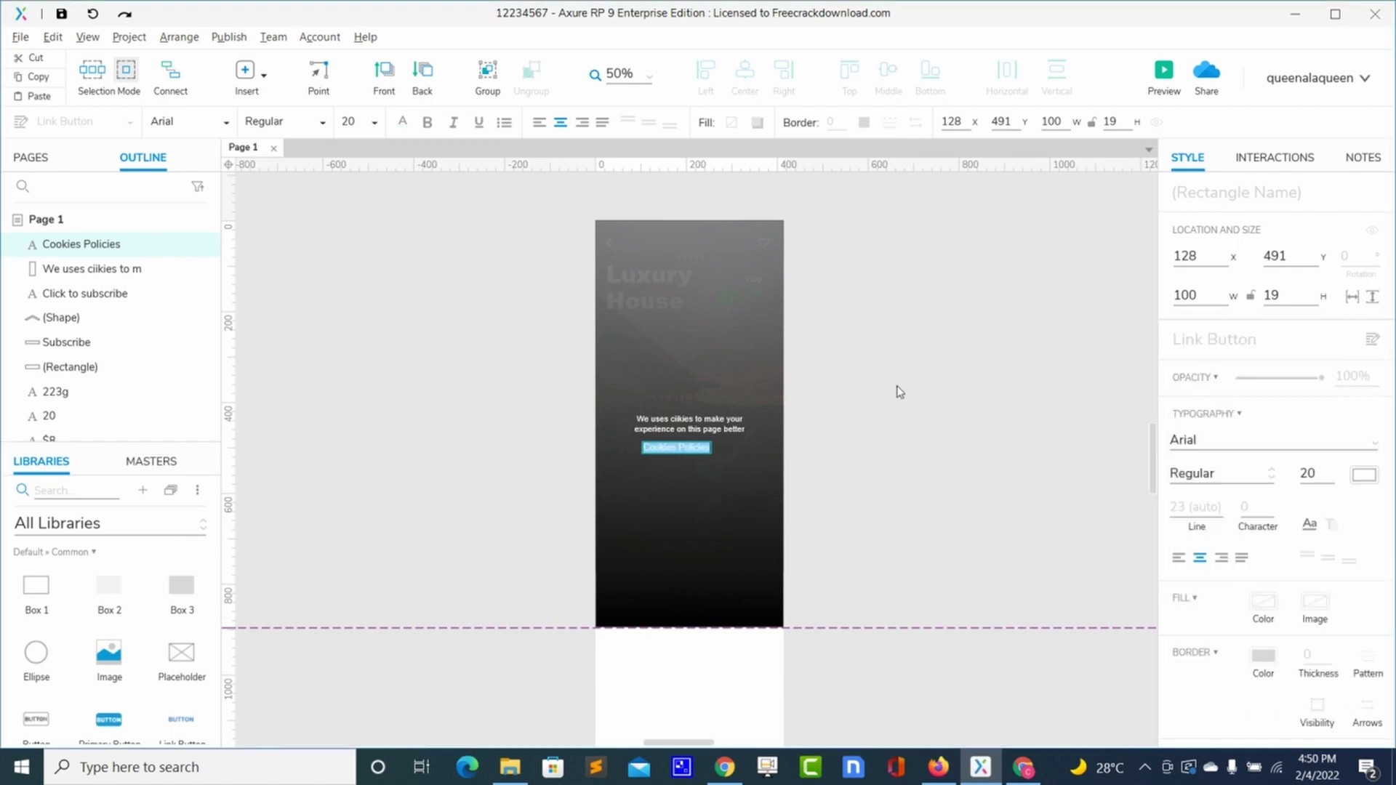
Exit text editing and reselect the Cookies Policies link.
left_click(742, 474)
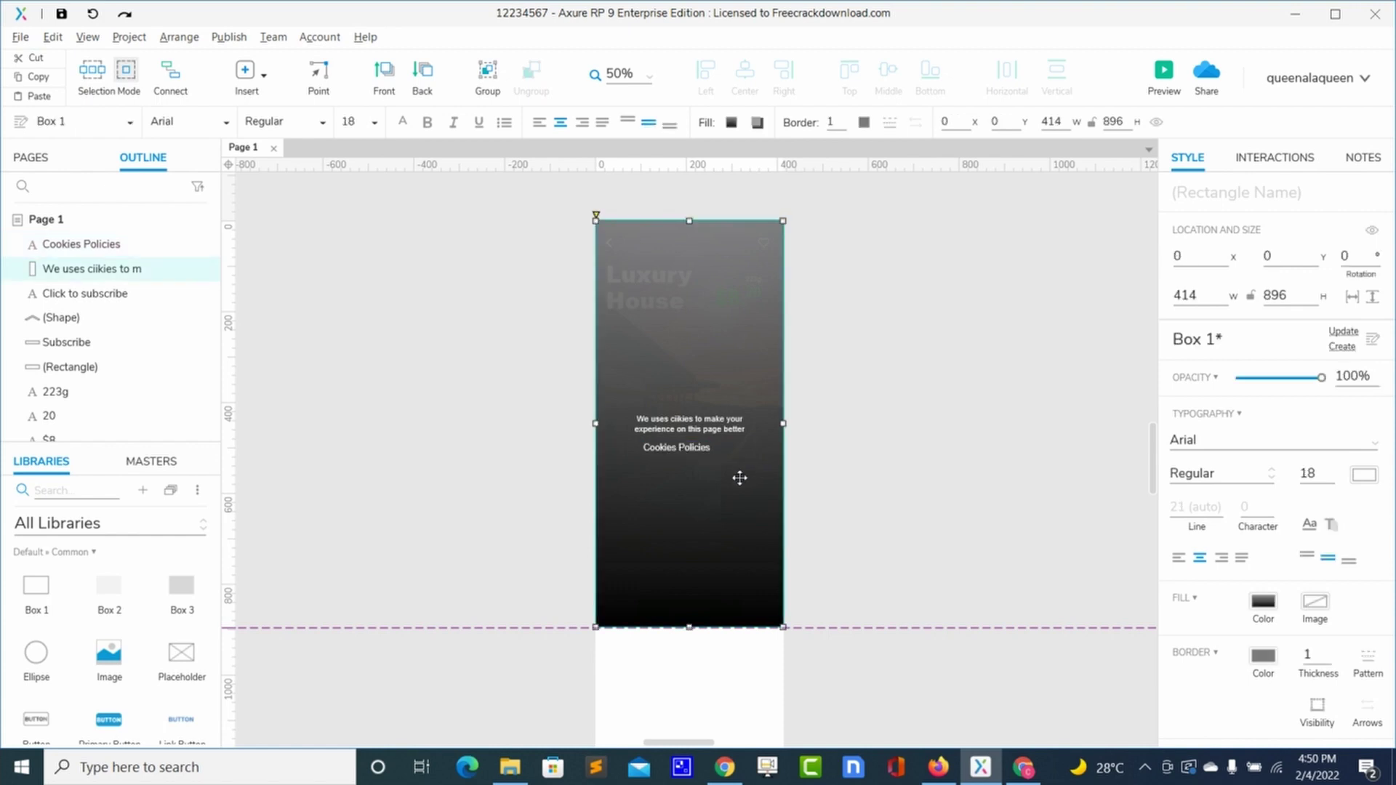
left_click(699, 452)
left_click(699, 452)
left_click(682, 448)
left_click(683, 448)
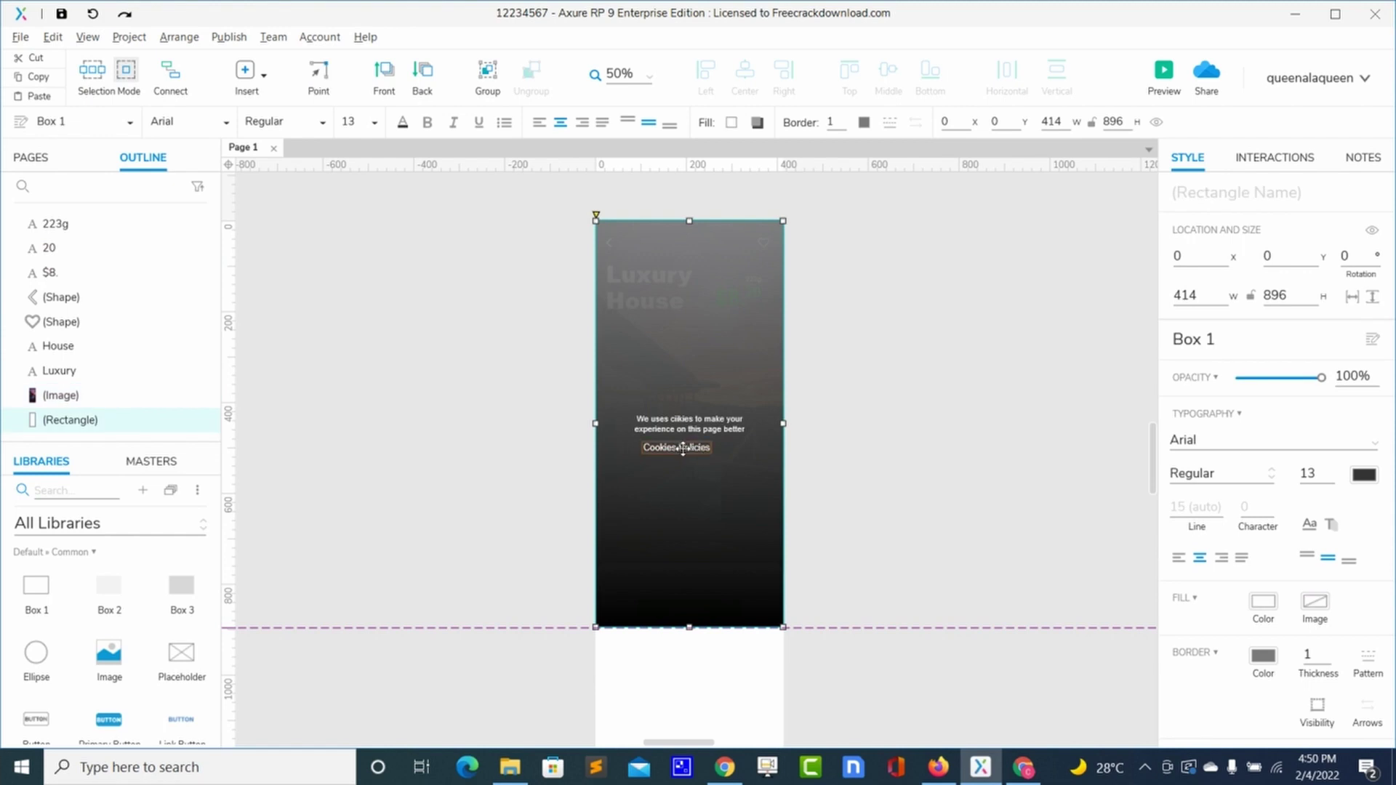
left_click(683, 448)
Centre the Cookies Policies link and draw a 151-wide horizontal line under it.
left_click_drag(684, 454, 700, 454)
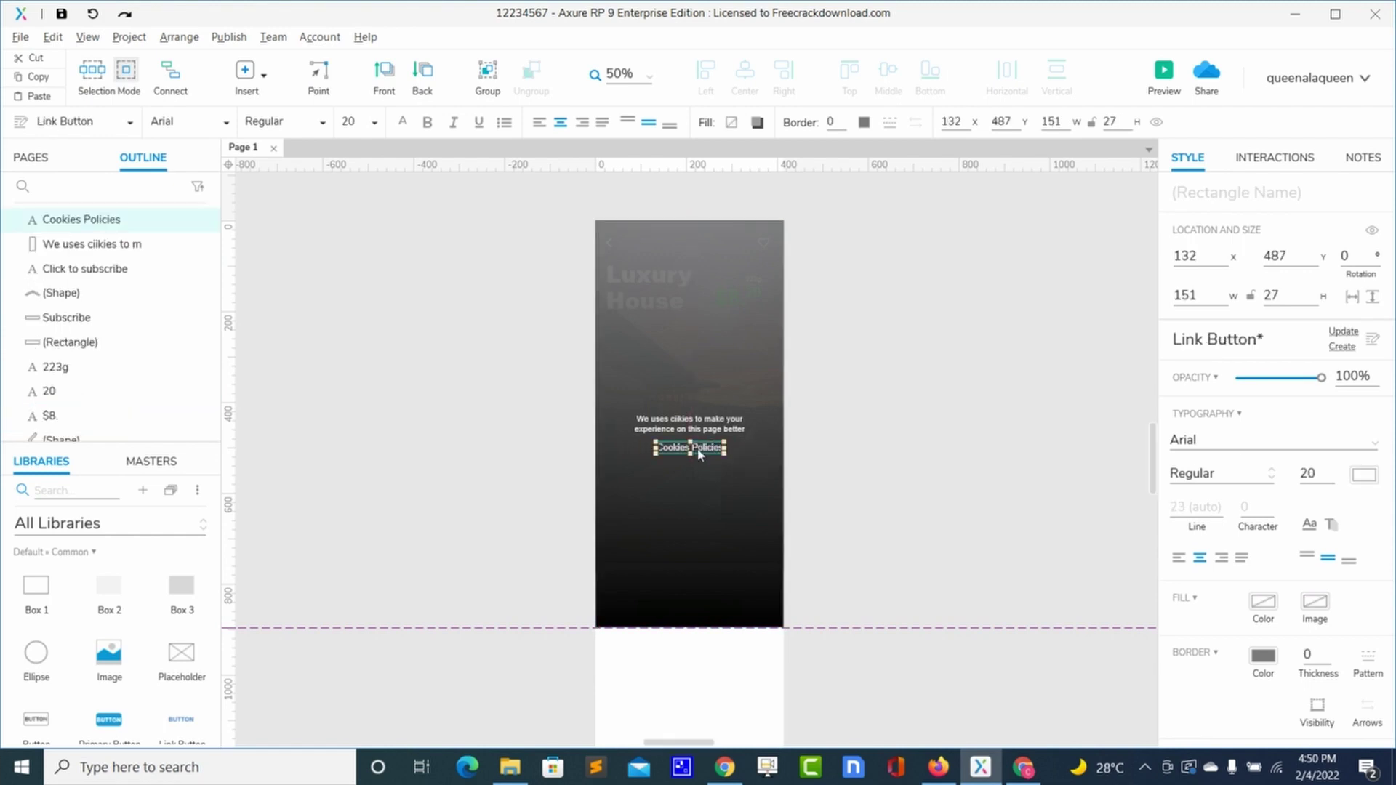
key("Up")
key("Up")
key("Up")
key("Up")
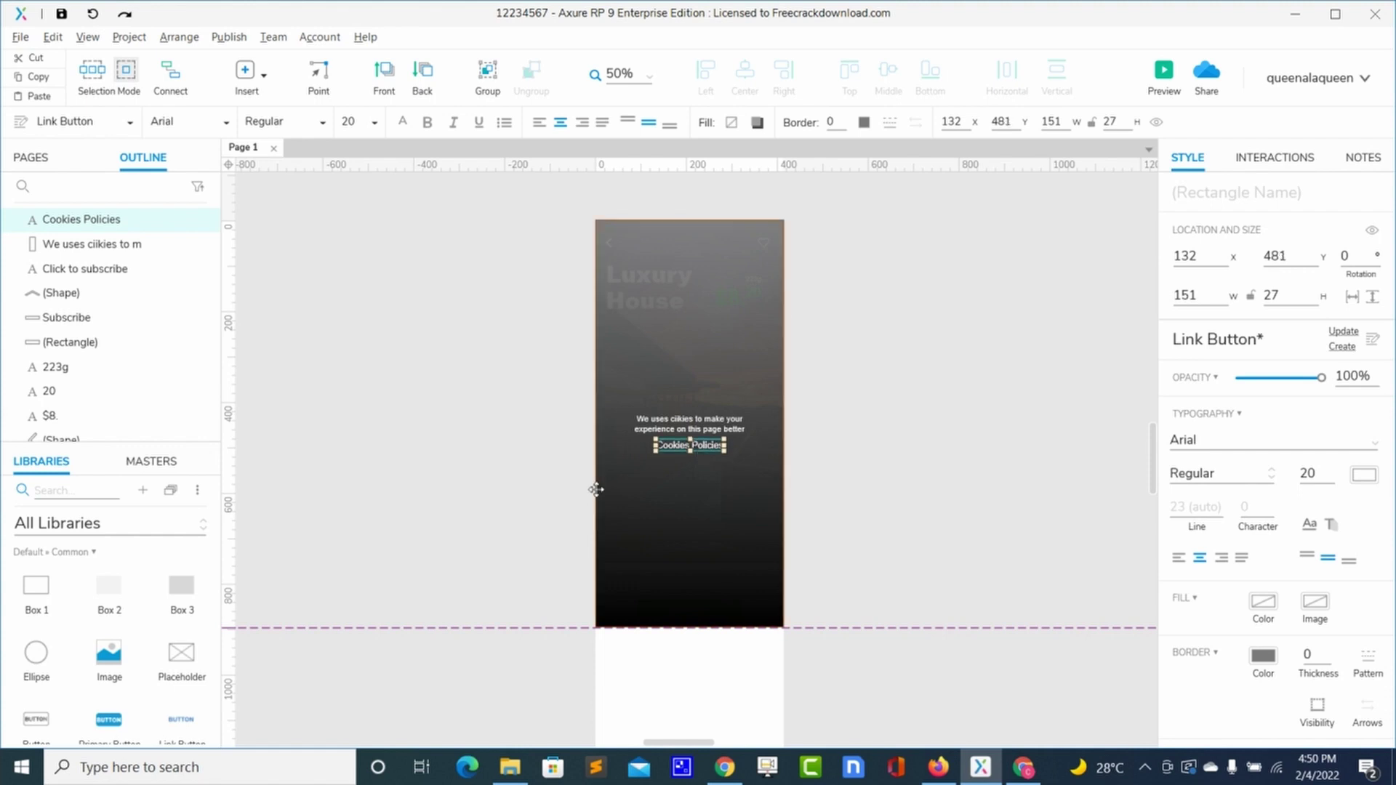
left_click(43, 489)
type("l")
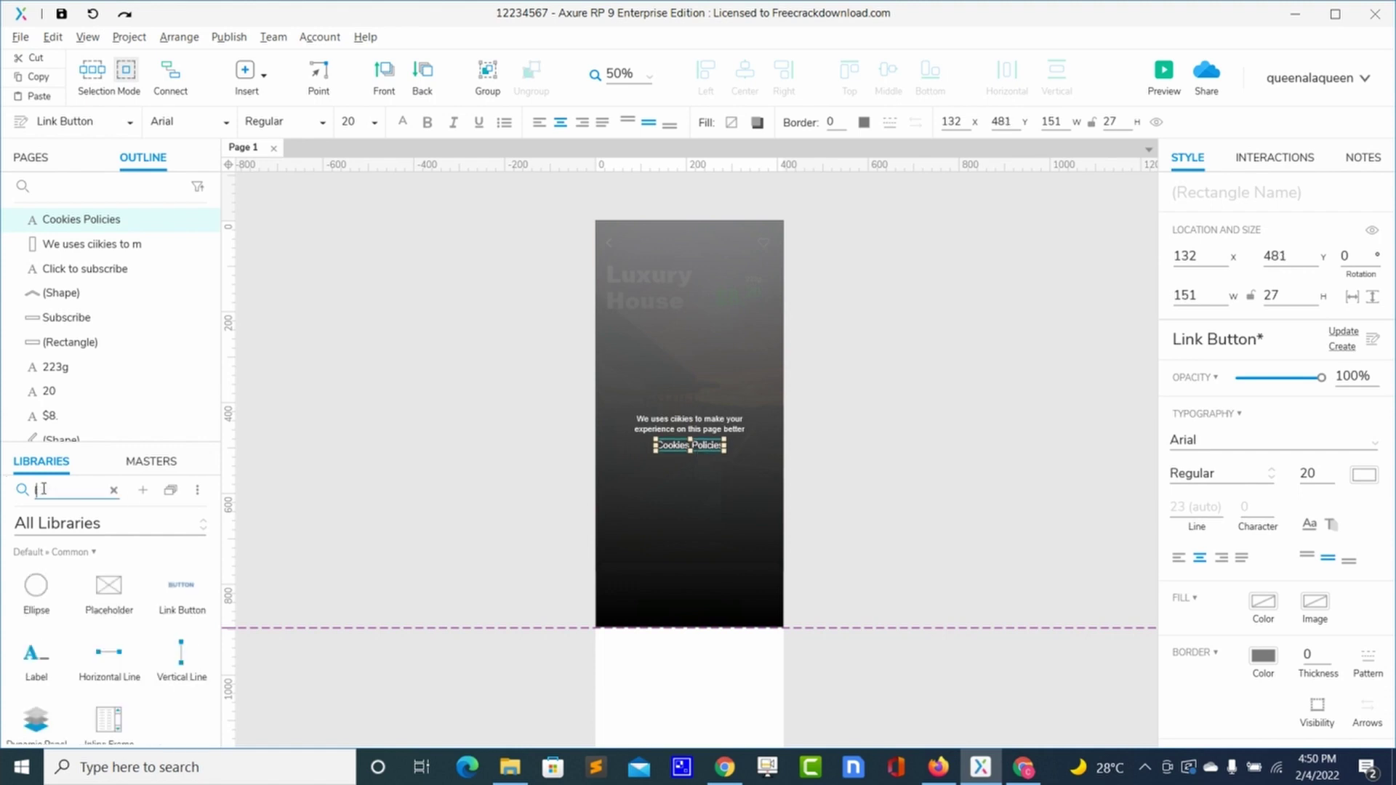
left_click_drag(99, 666, 646, 453)
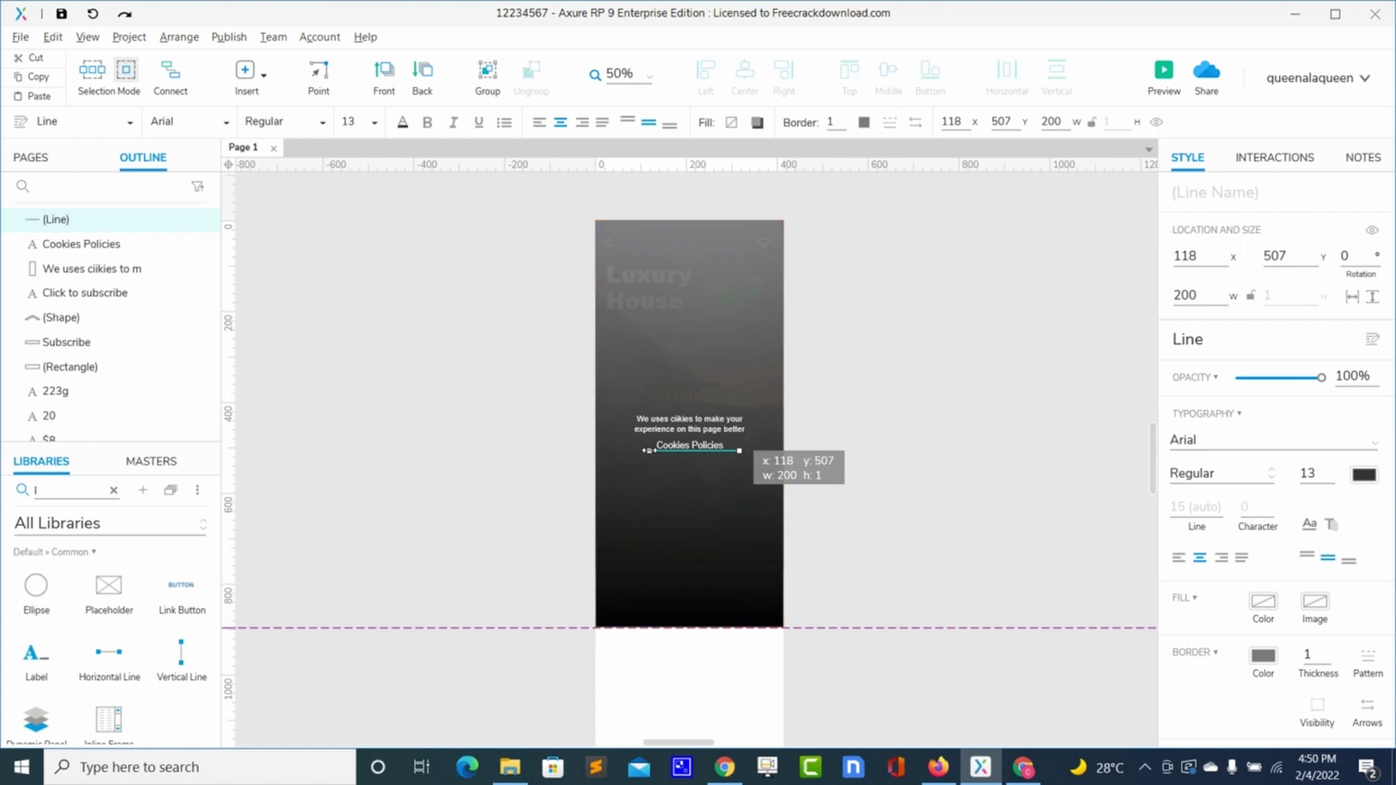
left_click_drag(648, 451, 653, 451)
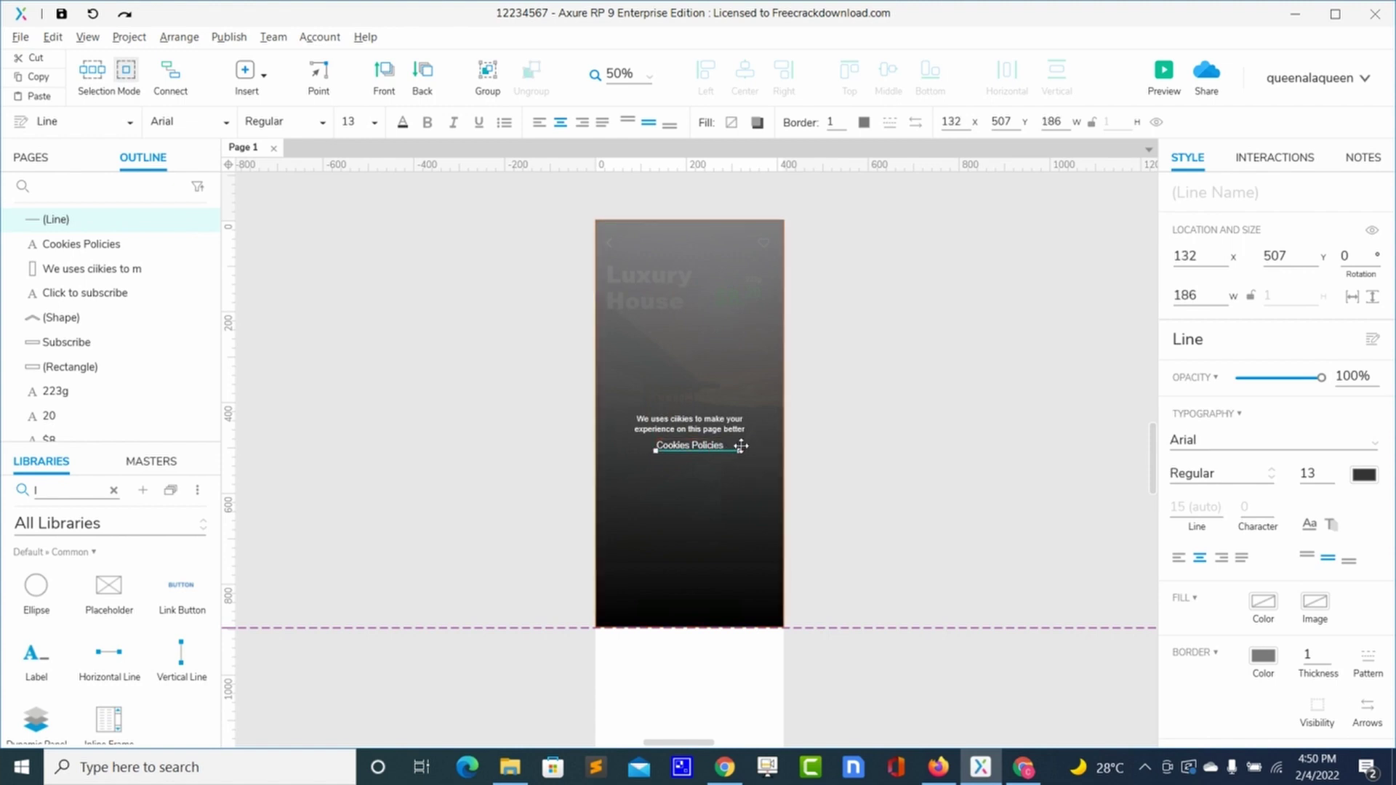
left_click_drag(742, 451, 726, 453)
Place a 140×40 Primary Button at 143, 530 beneath Cookies Policies.
left_click(704, 464)
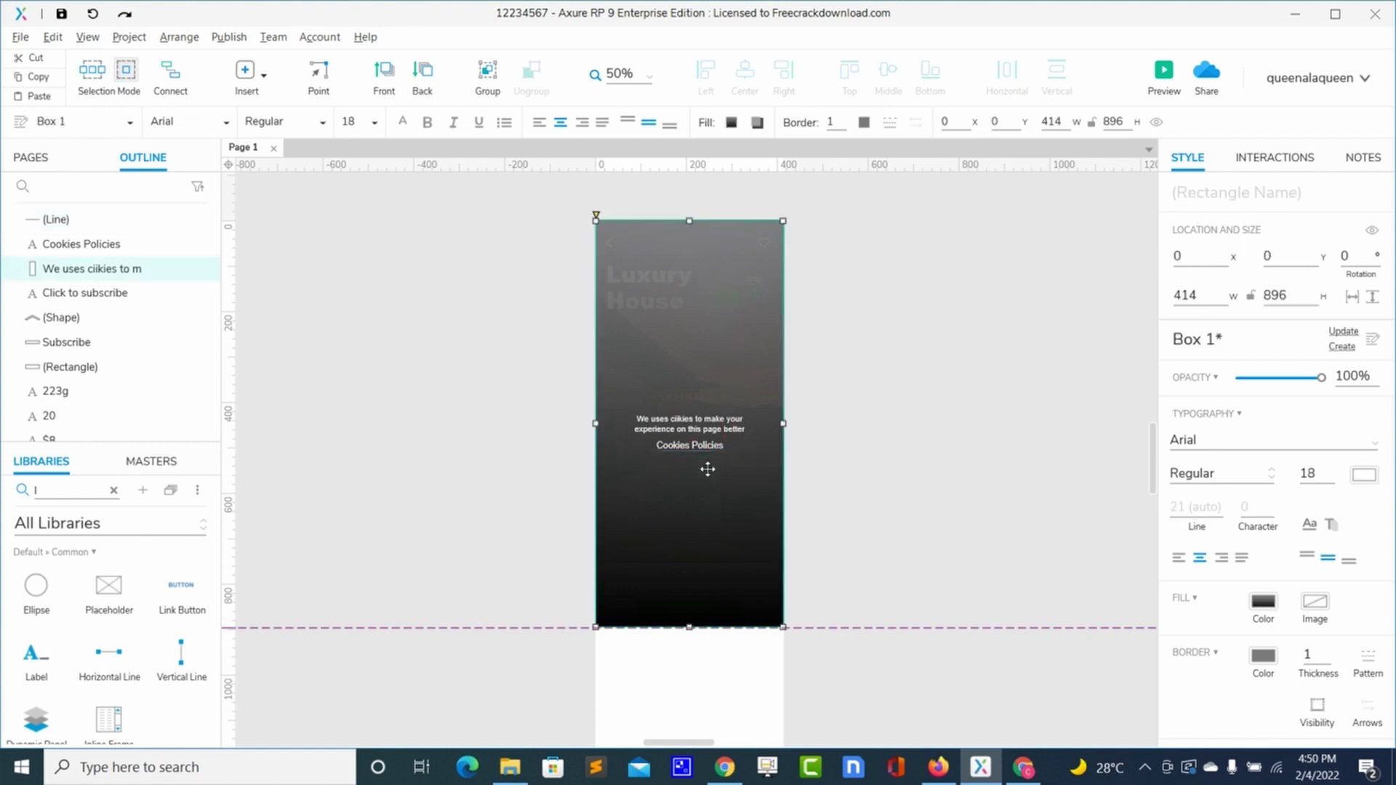
left_click(113, 490)
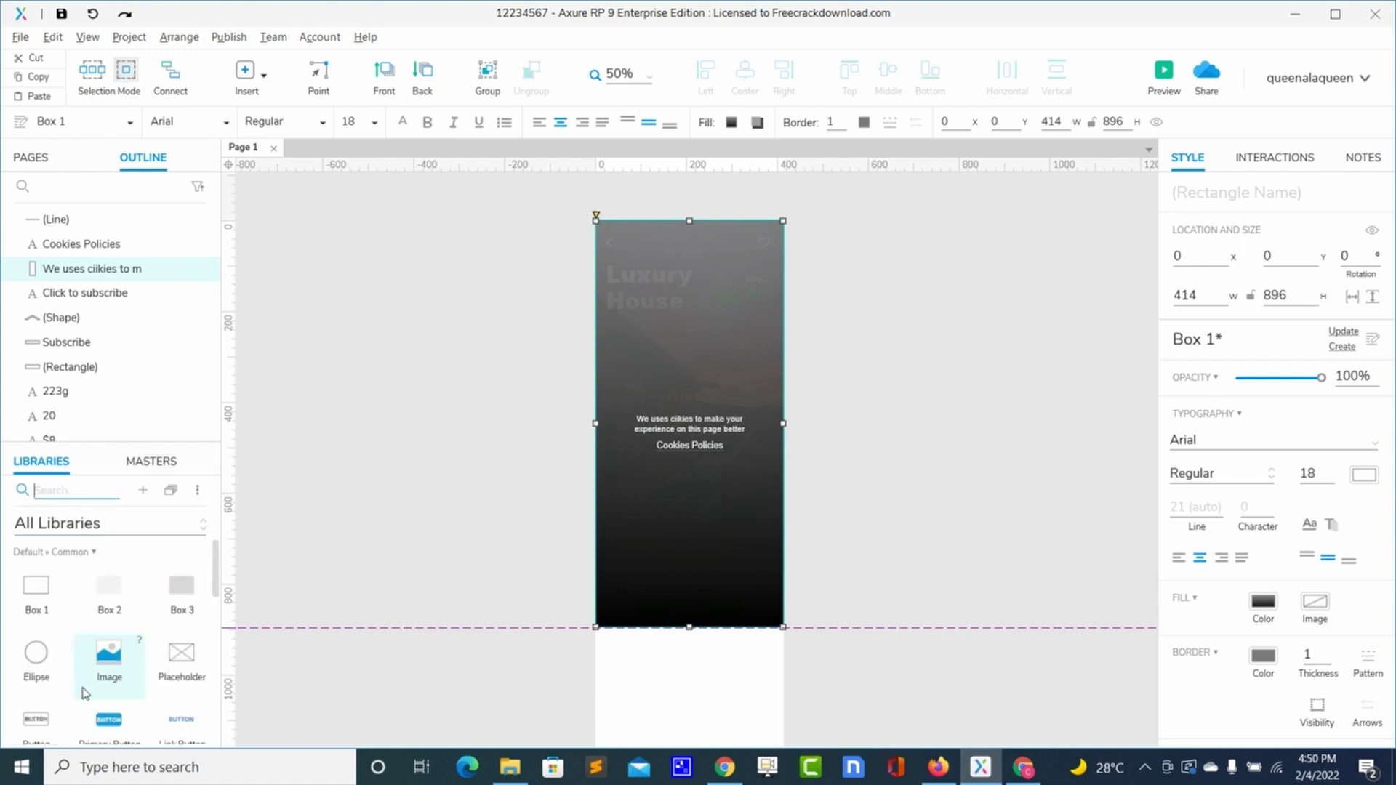
left_click_drag(108, 725, 659, 459)
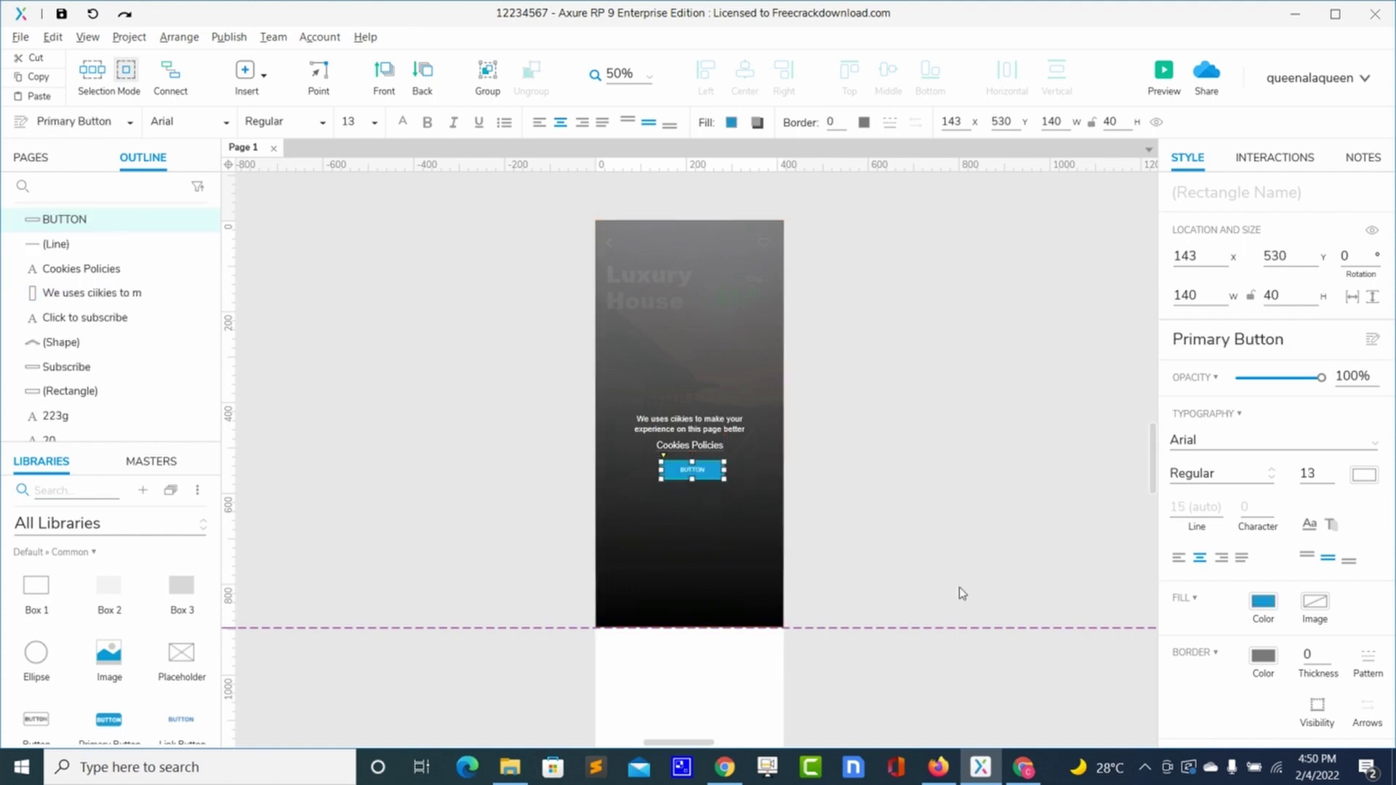
Set the button's corner radius to 15.
scroll(1278, 651, "down", 3)
double_click(1258, 658)
type("10")
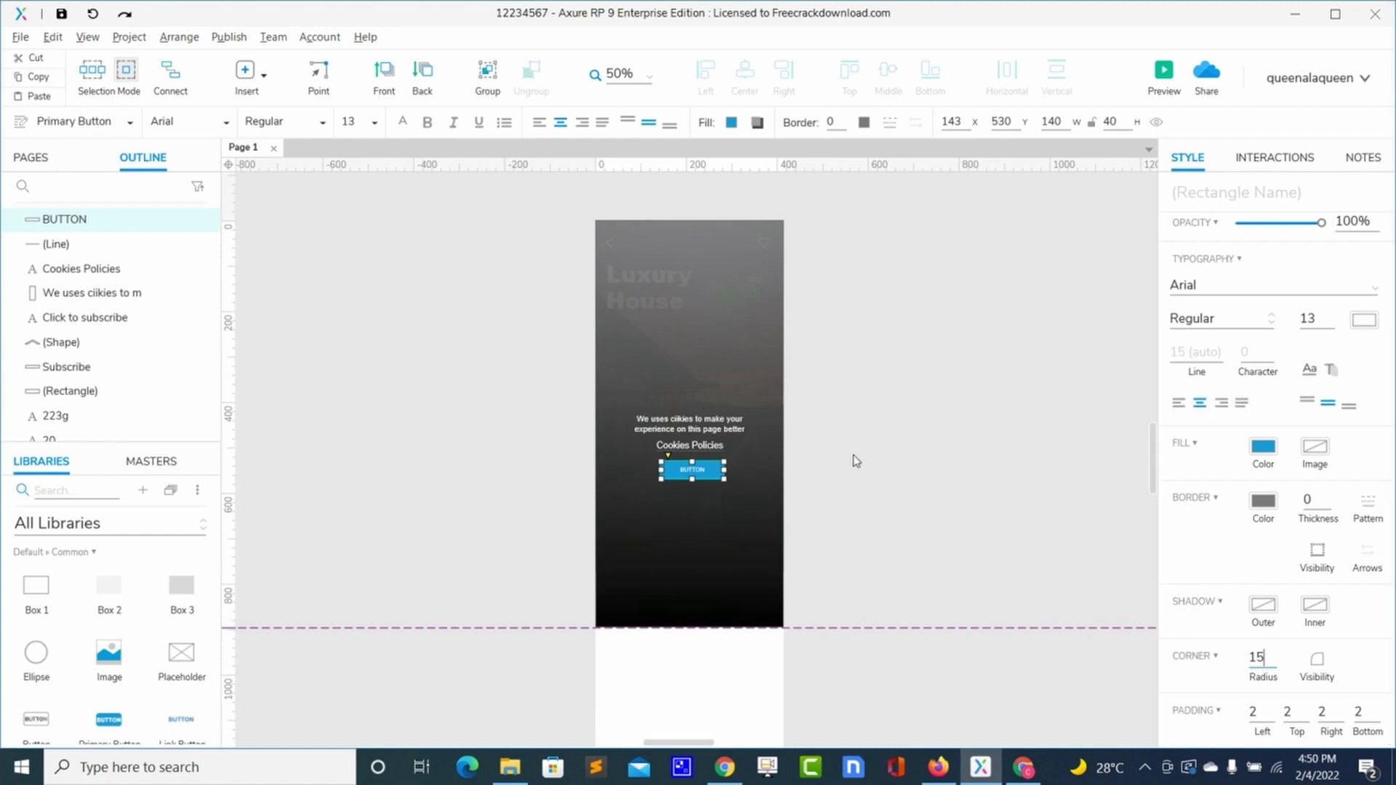
left_click(1263, 447)
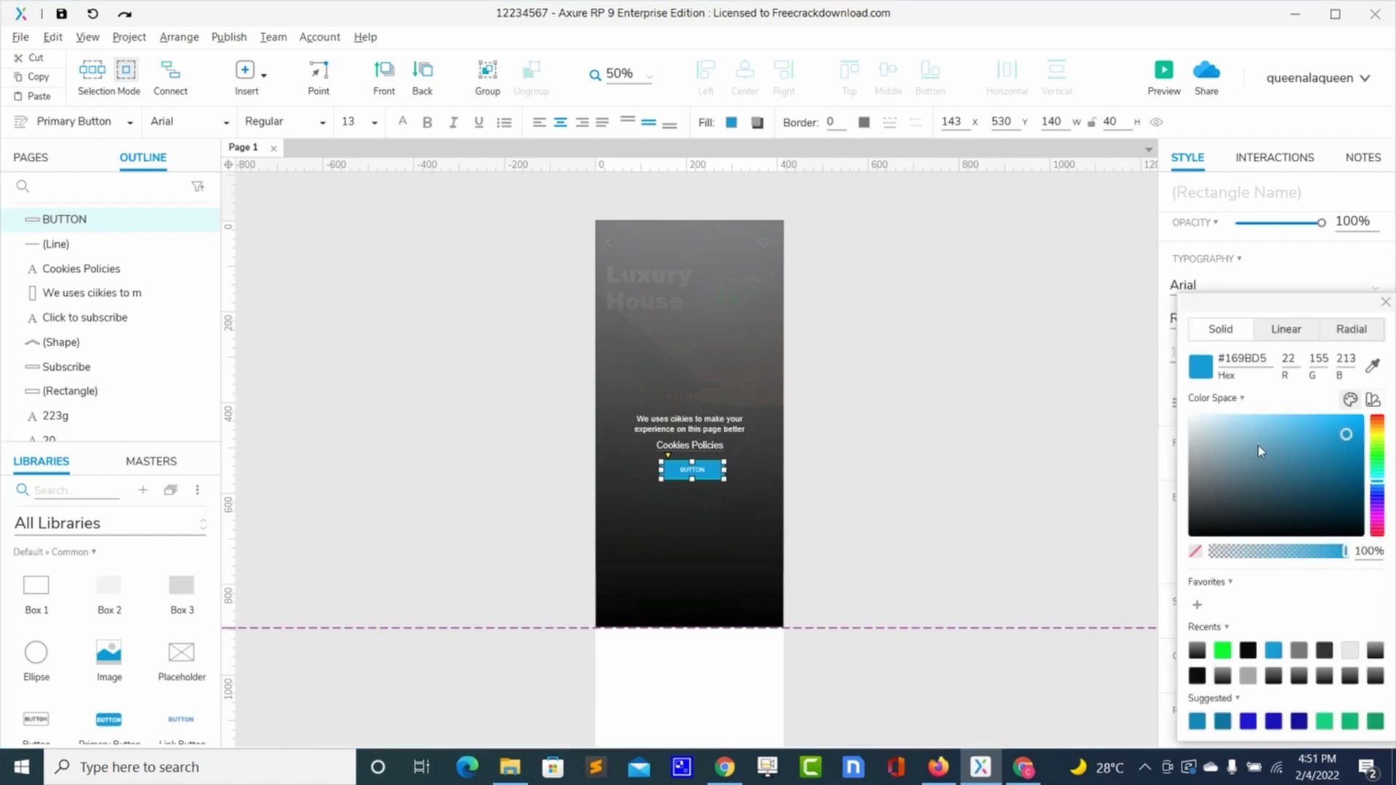
left_click(614, 545)
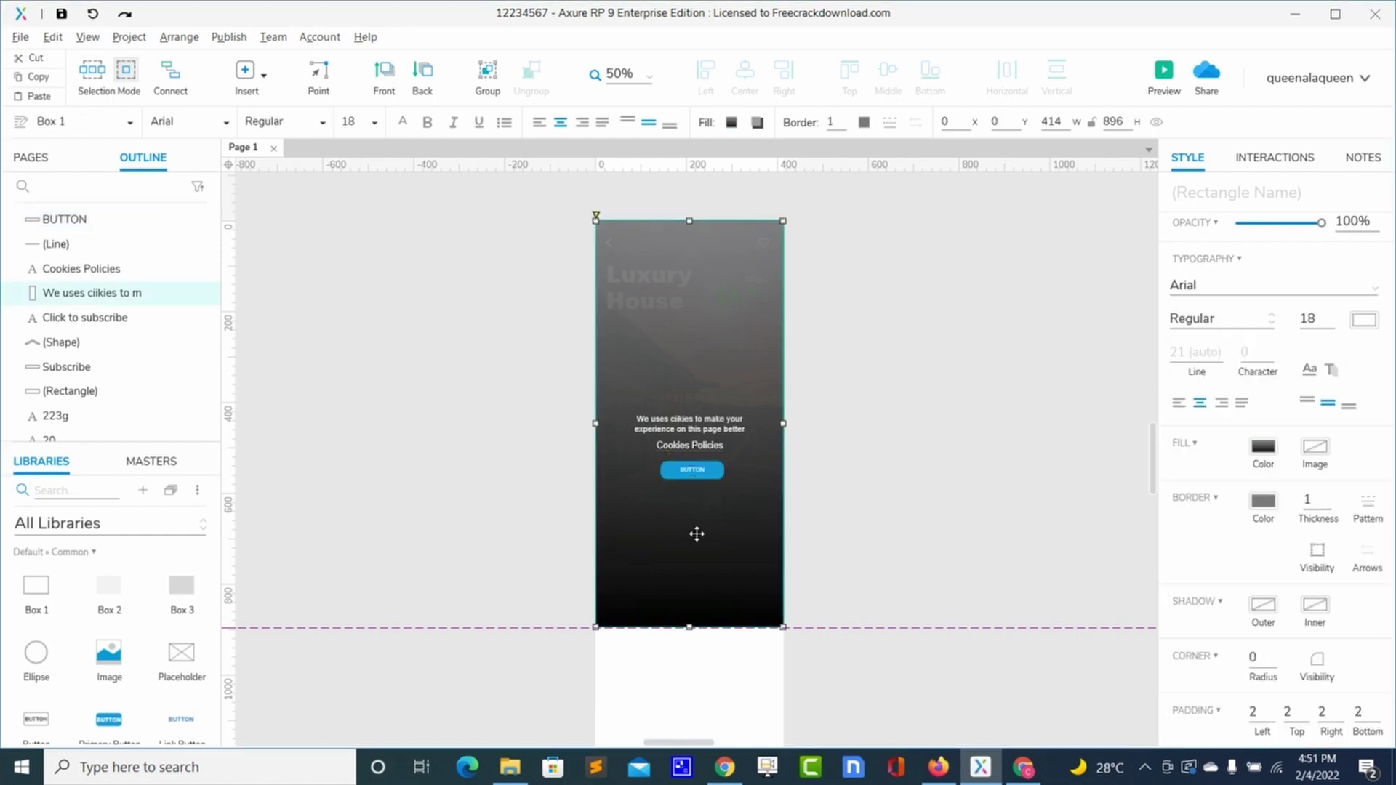
left_click(689, 473)
left_click(690, 474)
Make the button label size 20 in black #000000.
double_click(691, 471)
left_click(1314, 320)
type("20")
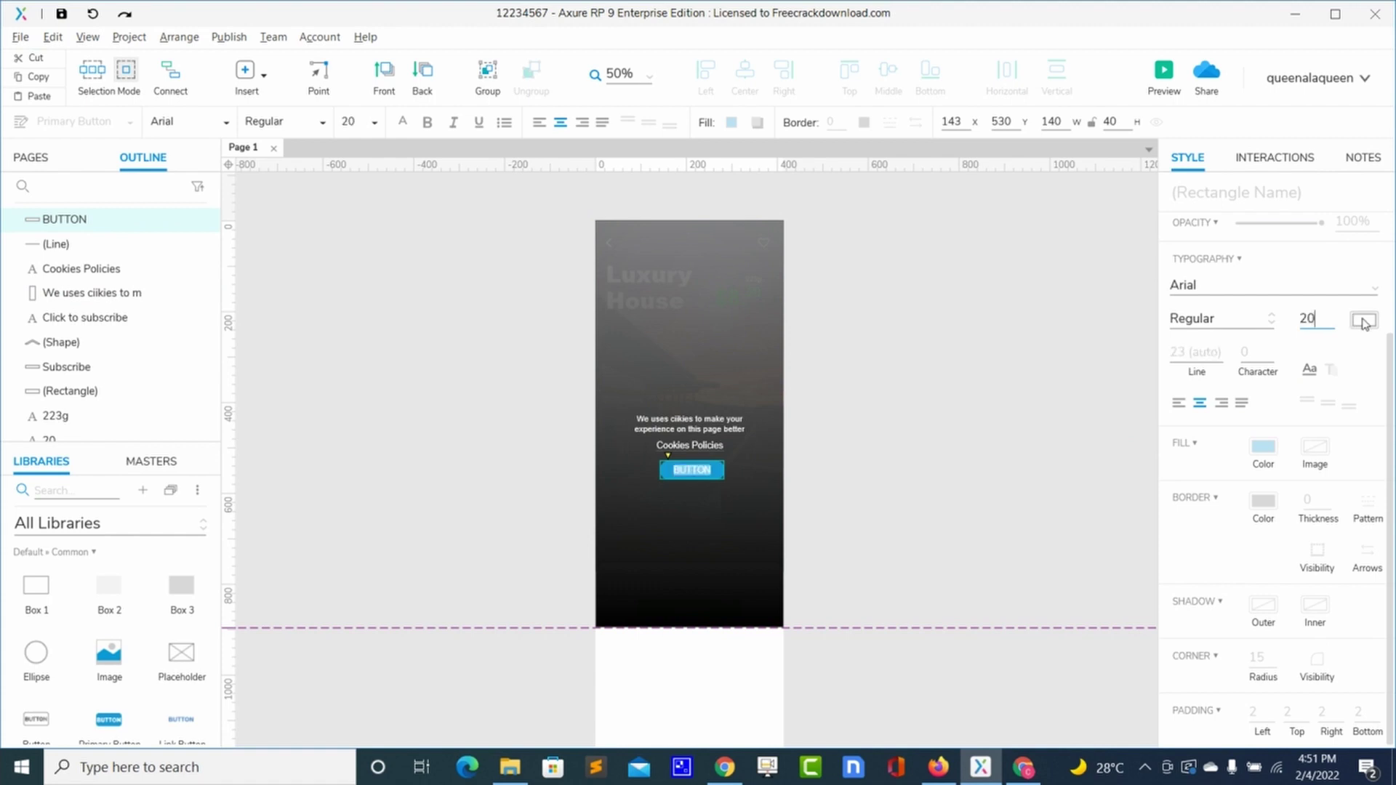
left_click(1364, 322)
left_click(1205, 528)
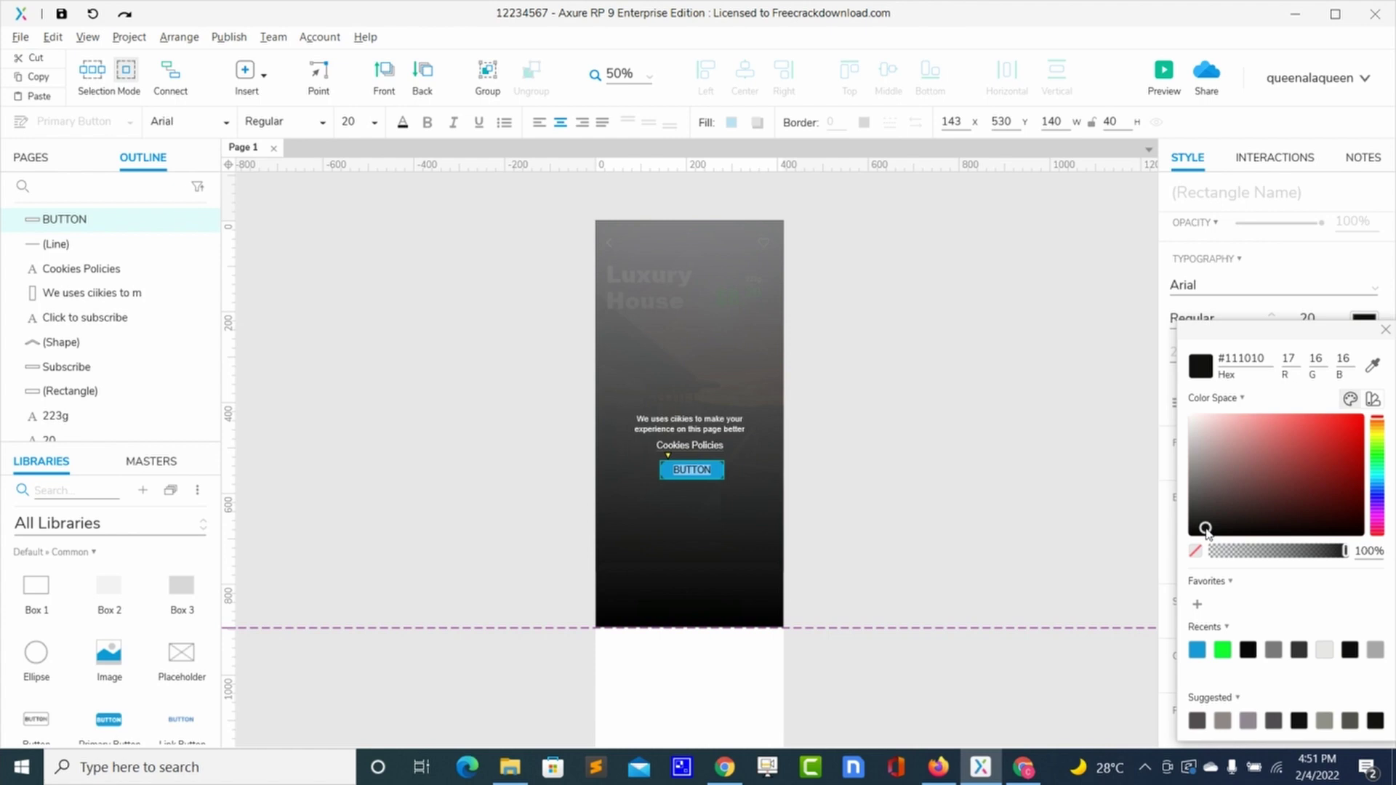
left_click_drag(1207, 533, 1191, 542)
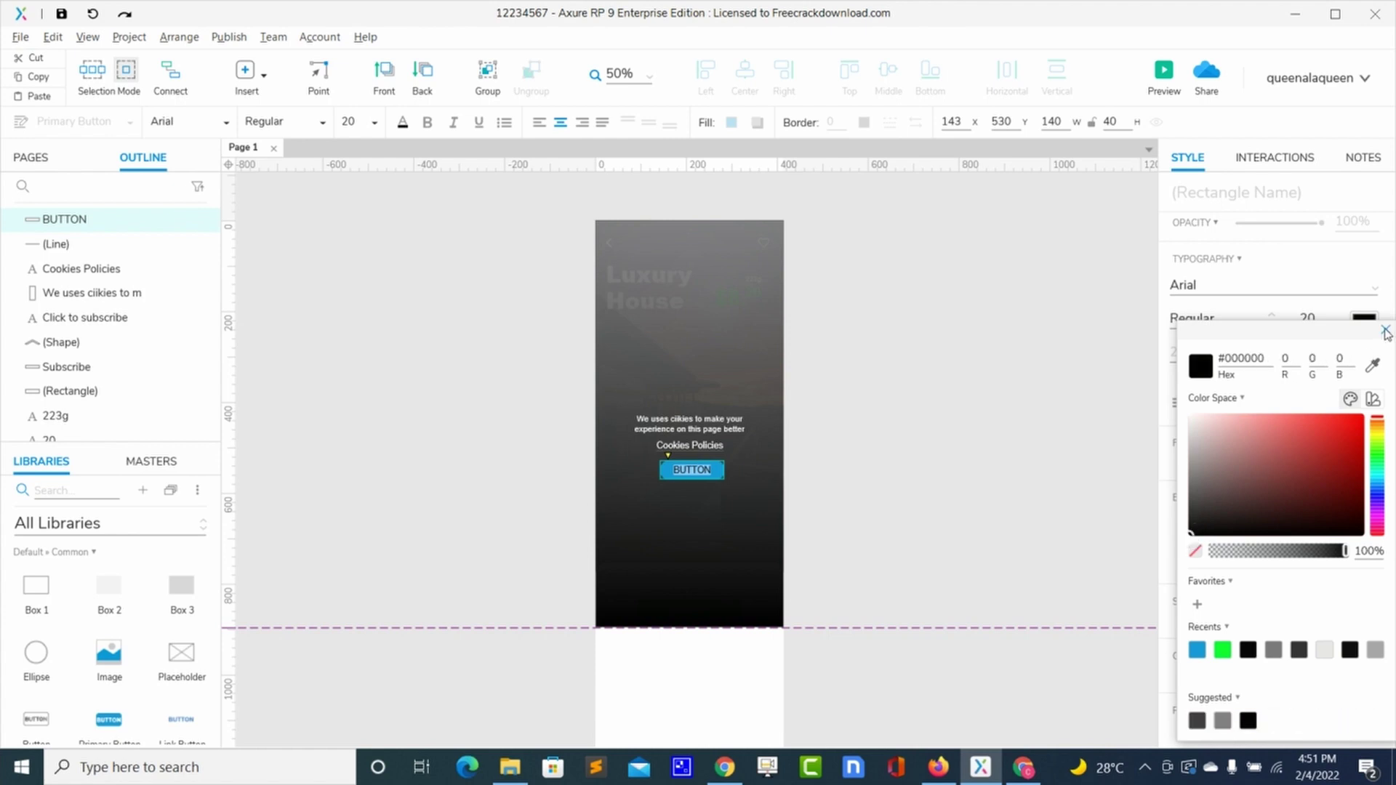
left_click(1387, 332)
left_click(679, 535)
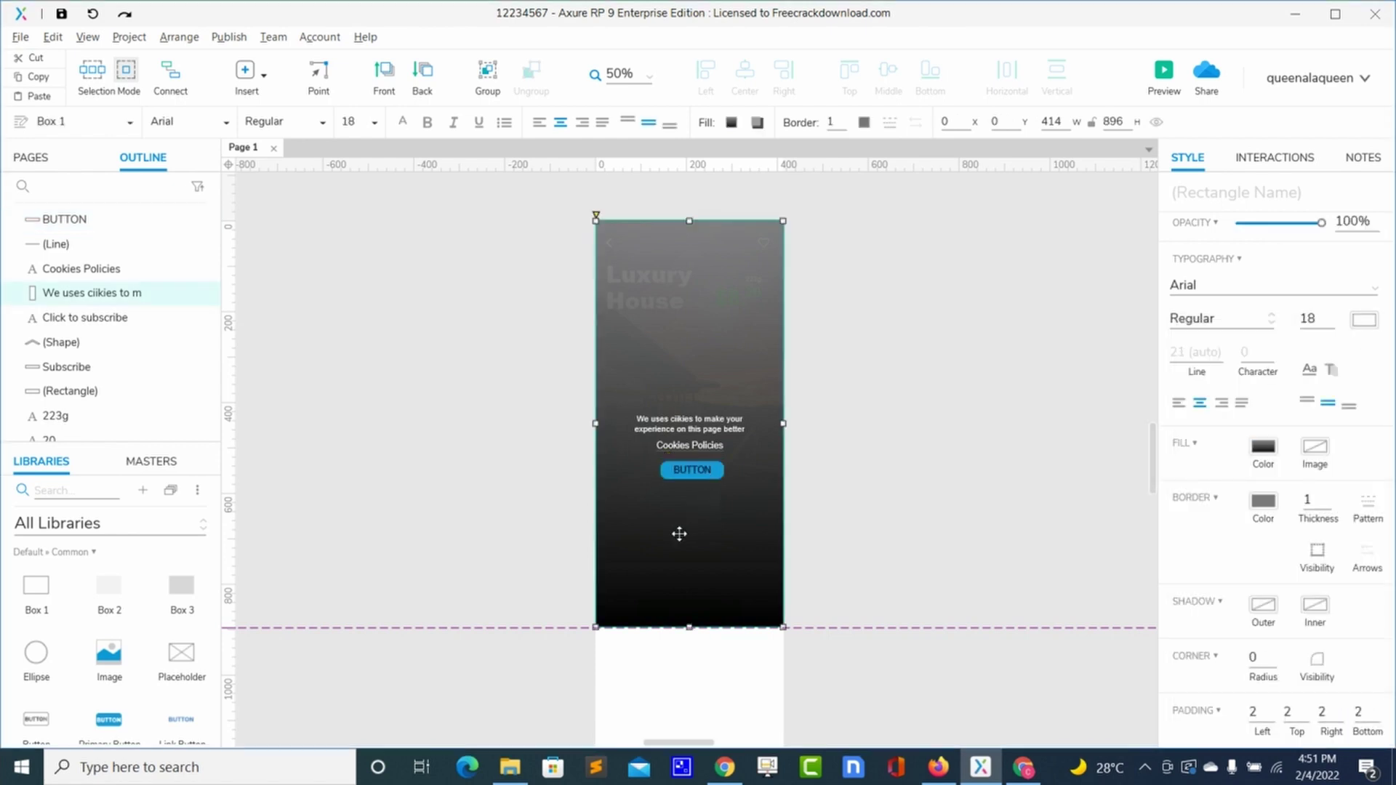
Give the button a white #FFFFFF fill.
left_click(667, 472)
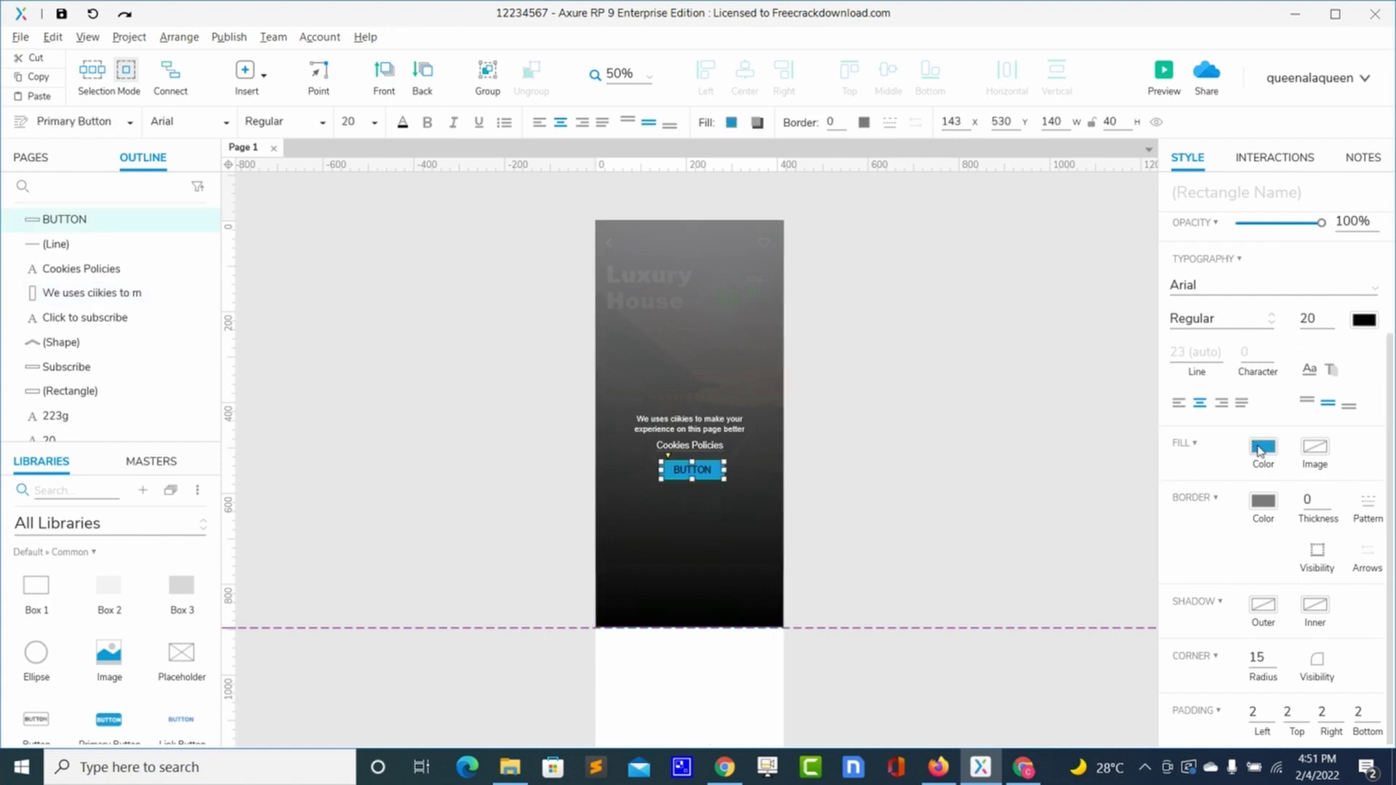
left_click(1261, 449)
left_click(1198, 436)
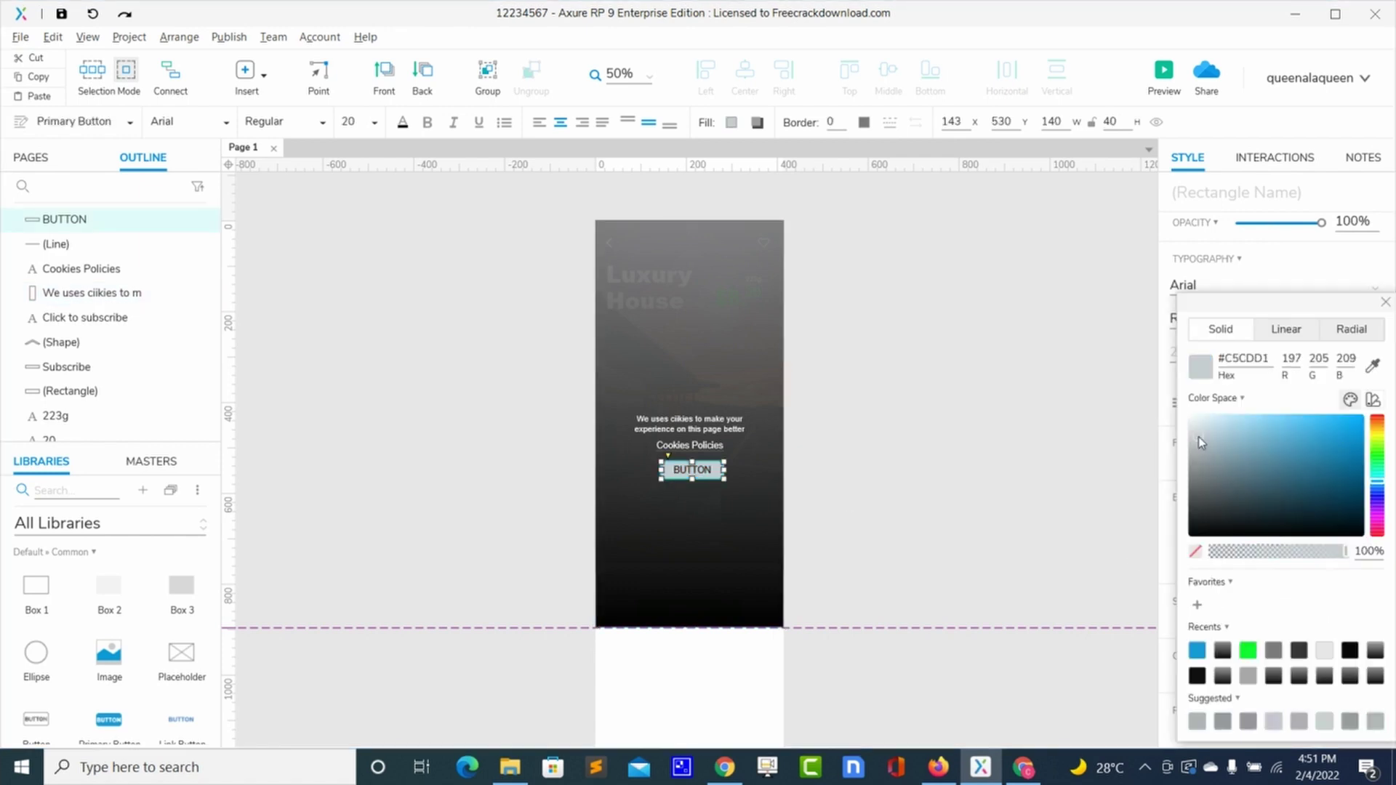
left_click_drag(1198, 436, 1188, 416)
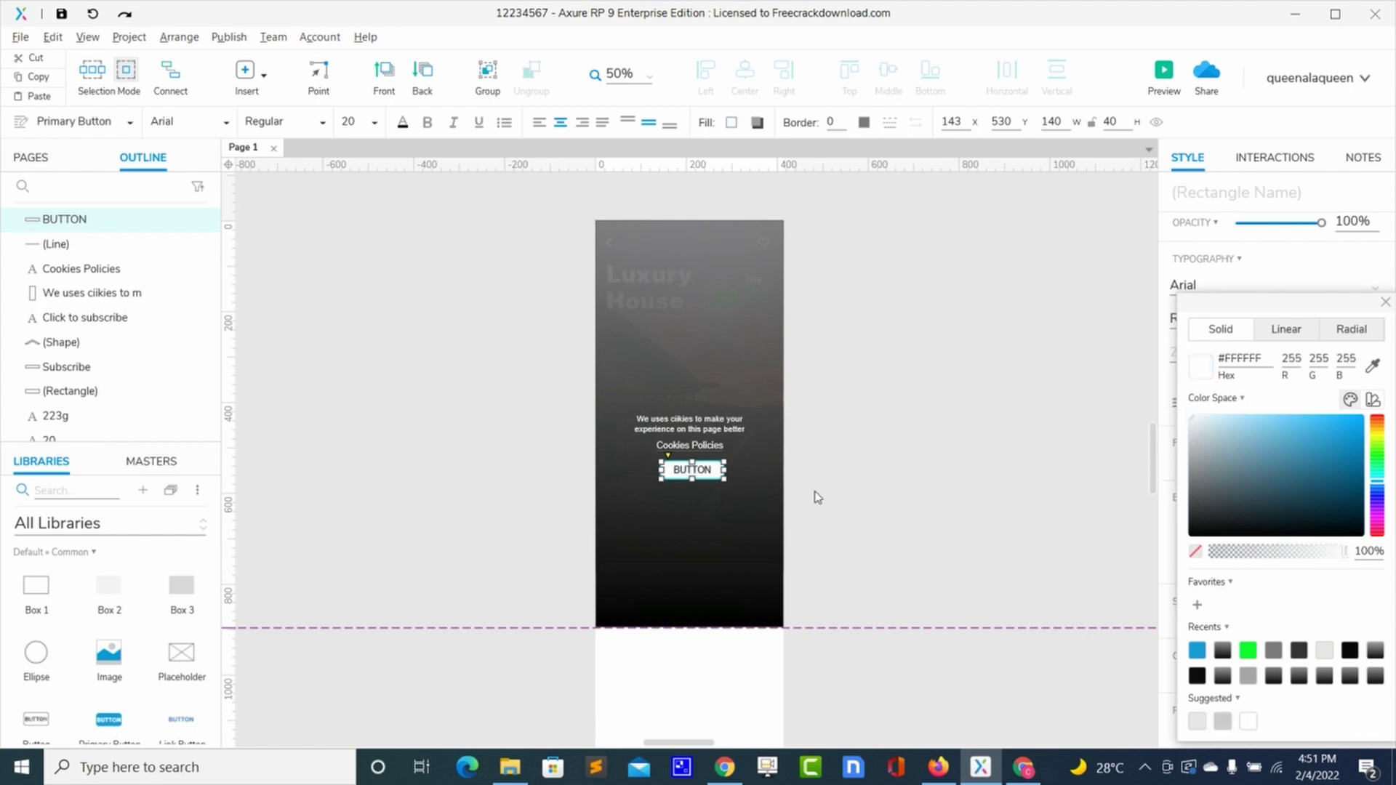
left_click(767, 495)
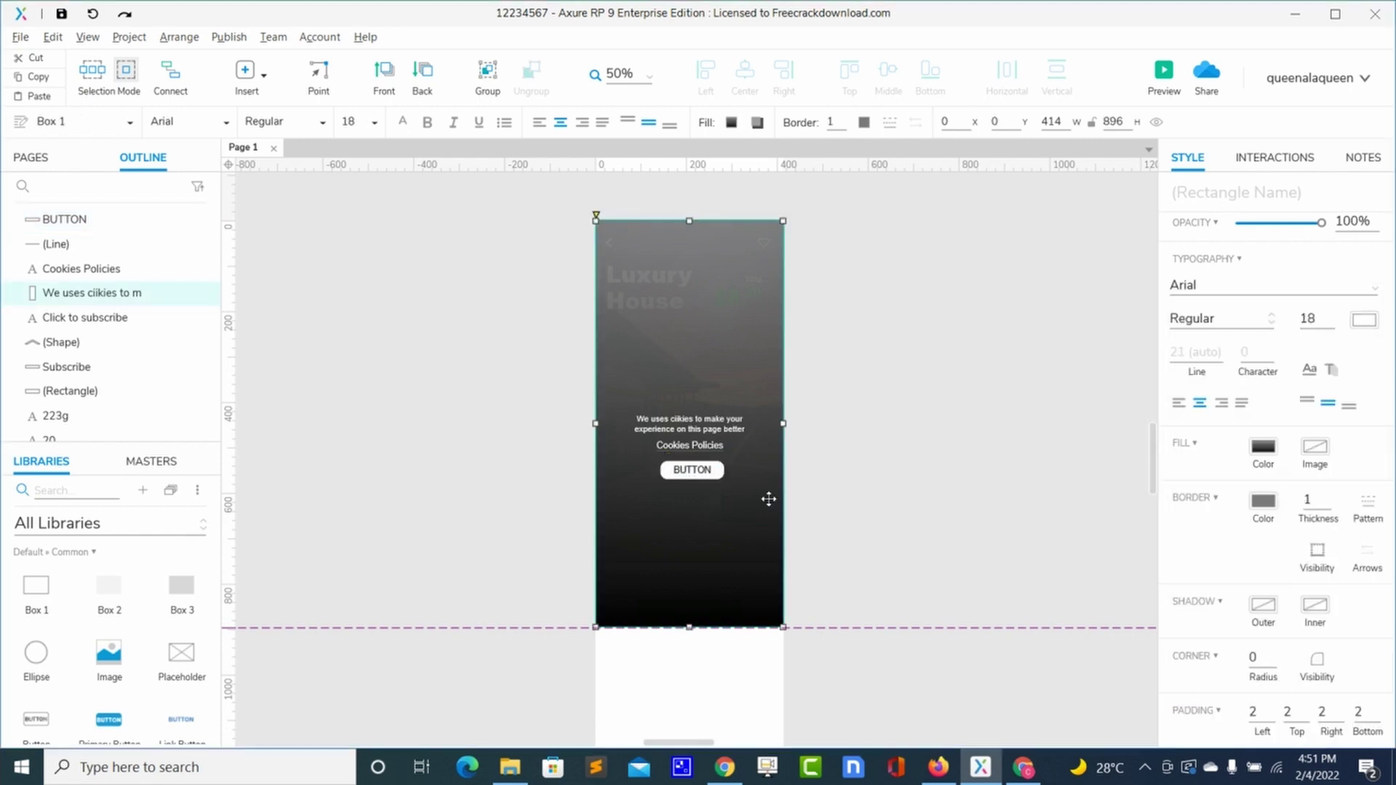
left_click(699, 469)
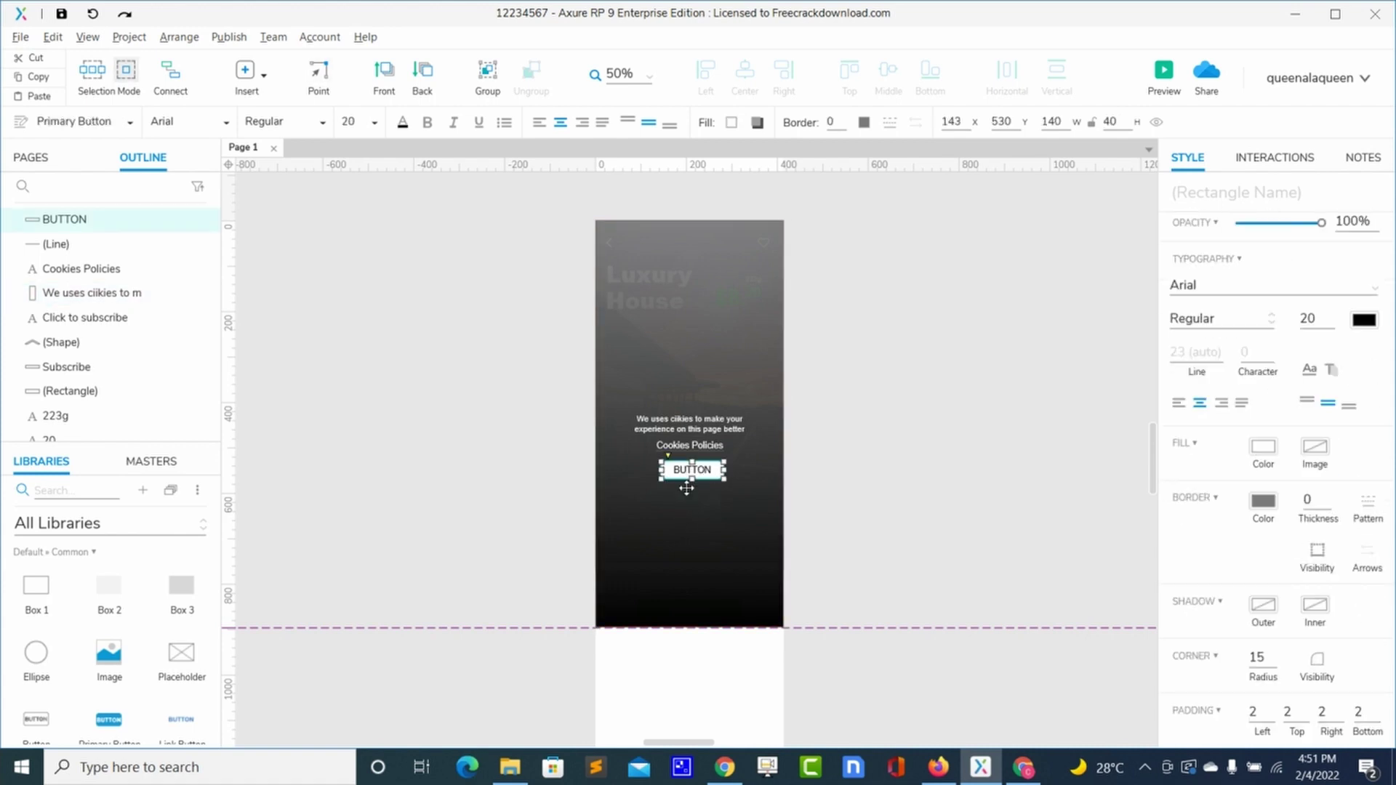
Relabel the button 'ACCEPT COOKIES'.
double_click(685, 469)
type("N")
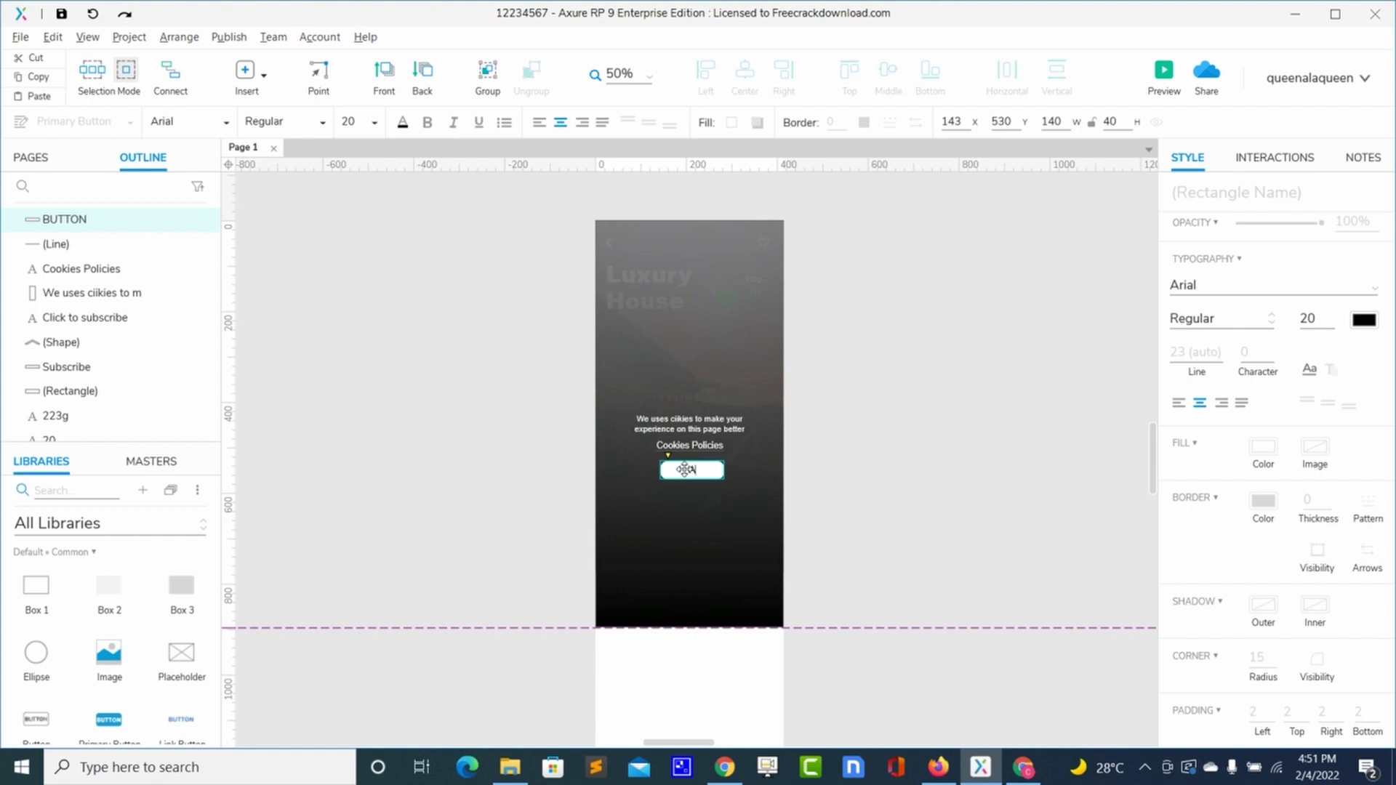
type("CCEPT COOKIES")
key("Escape")
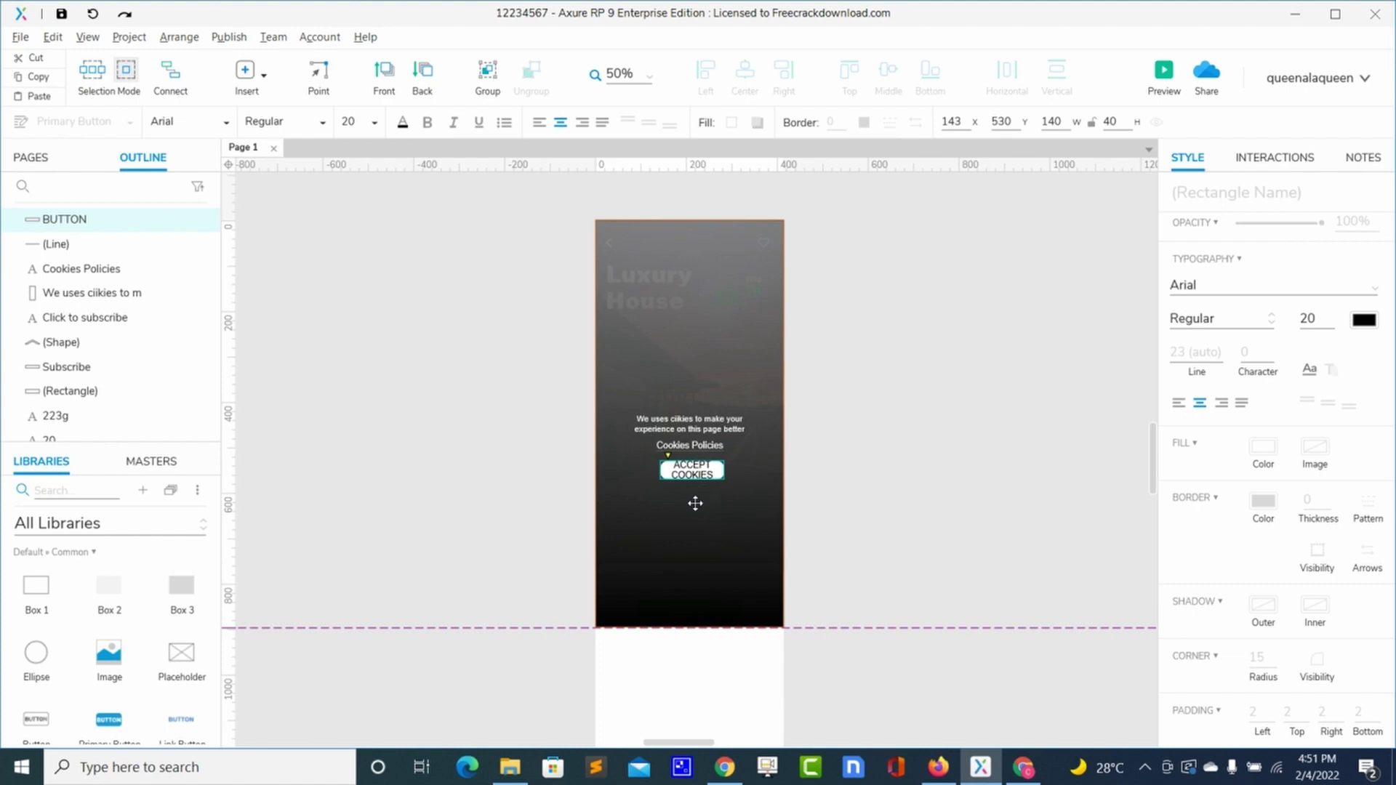
left_click(695, 503)
left_click(716, 469)
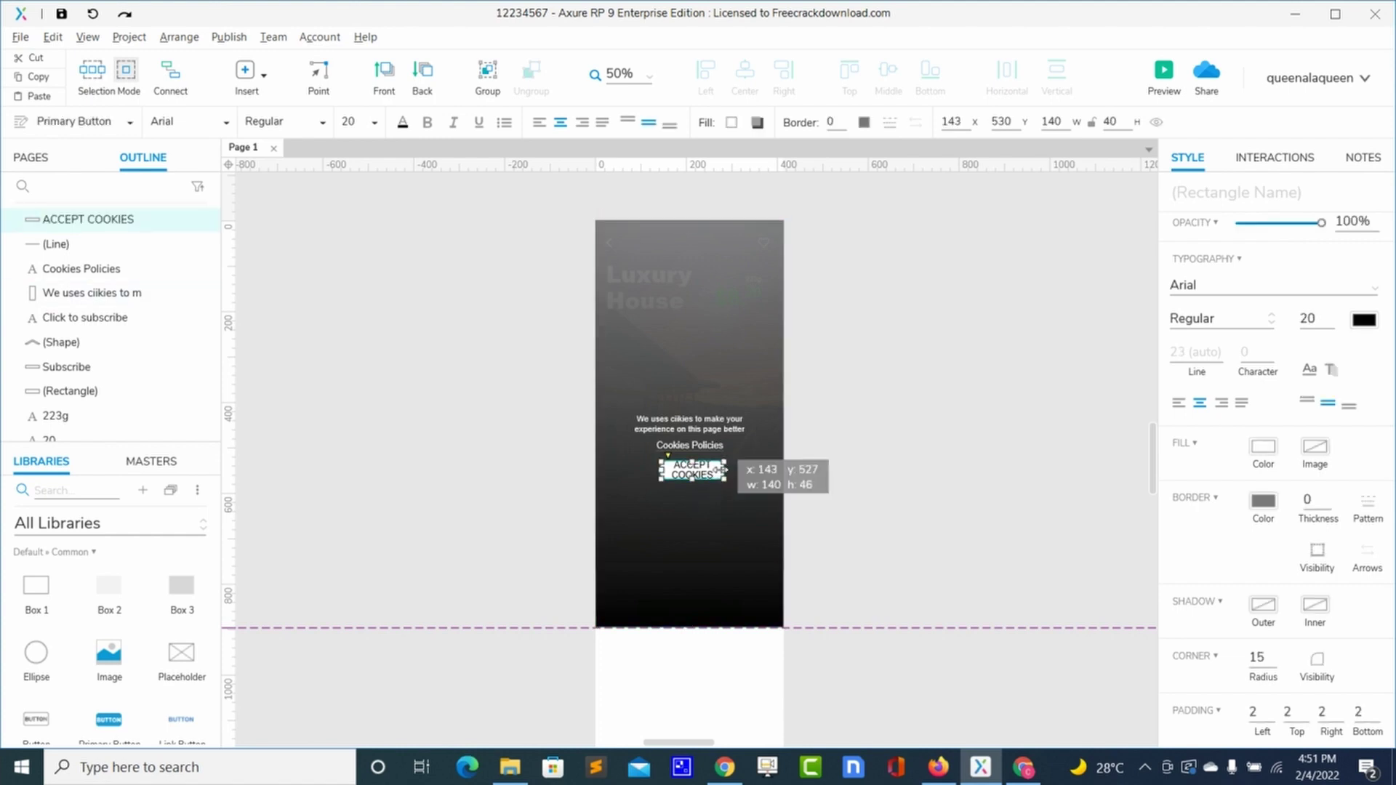
Widen the button to fit one line and make the ACCEPT COOKIES label bold.
left_click_drag(722, 469, 764, 472)
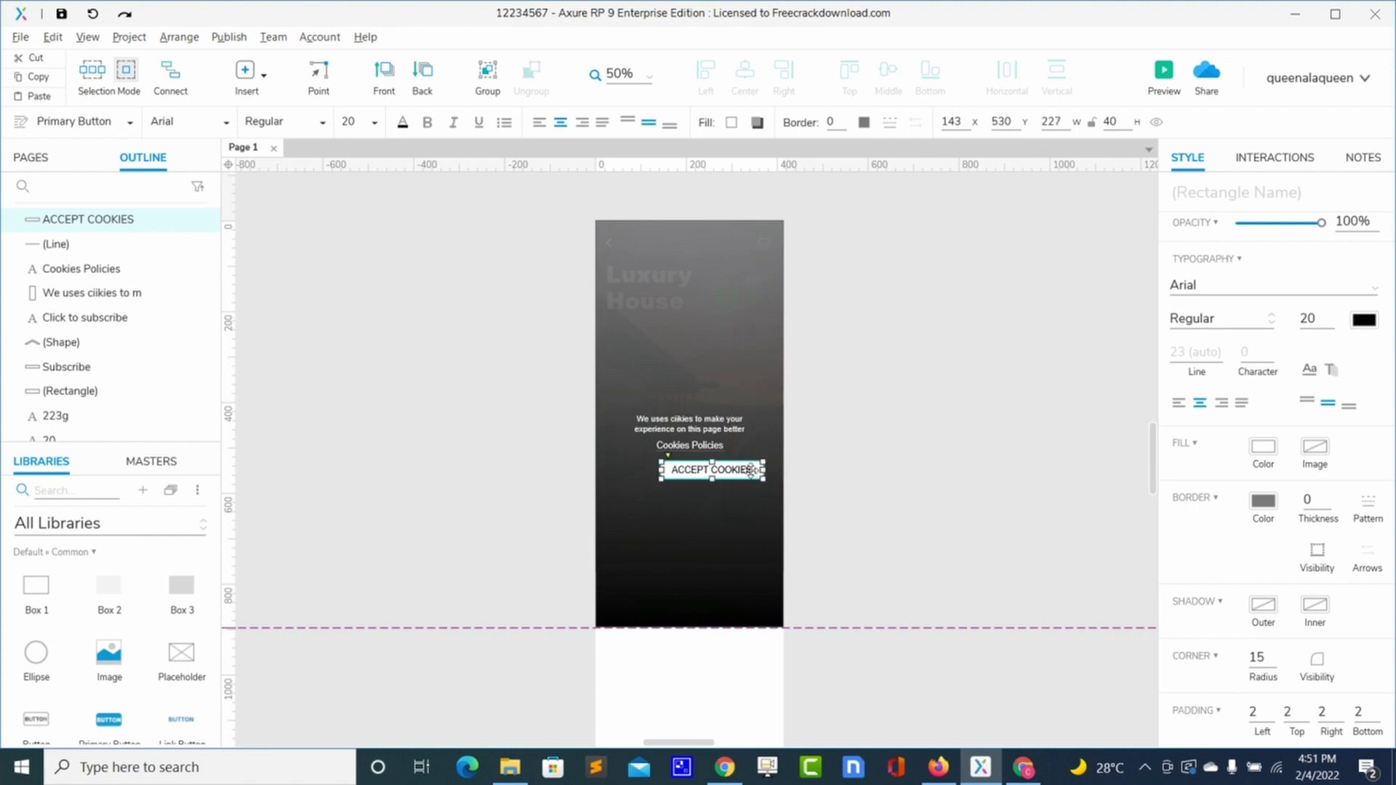
double_click(753, 470)
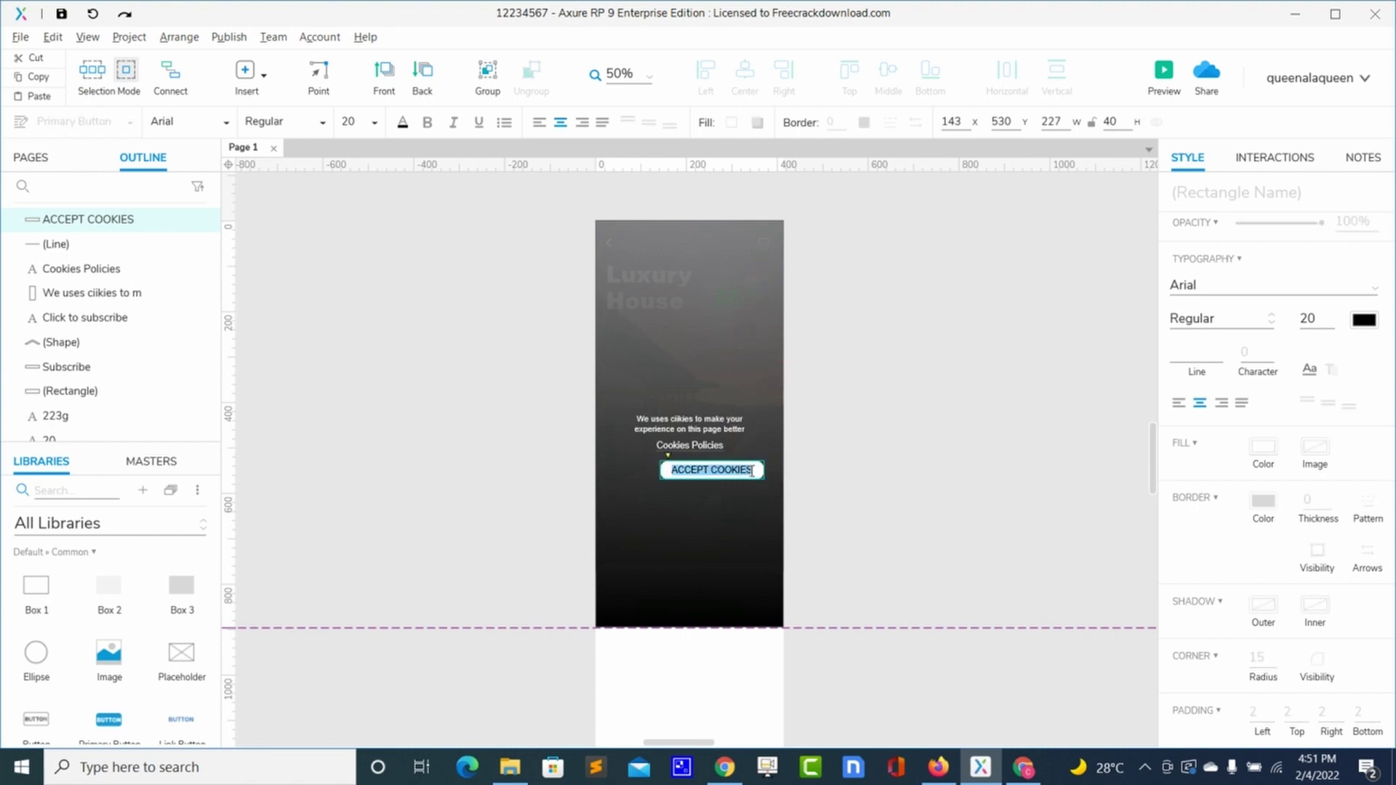
left_click(1257, 324)
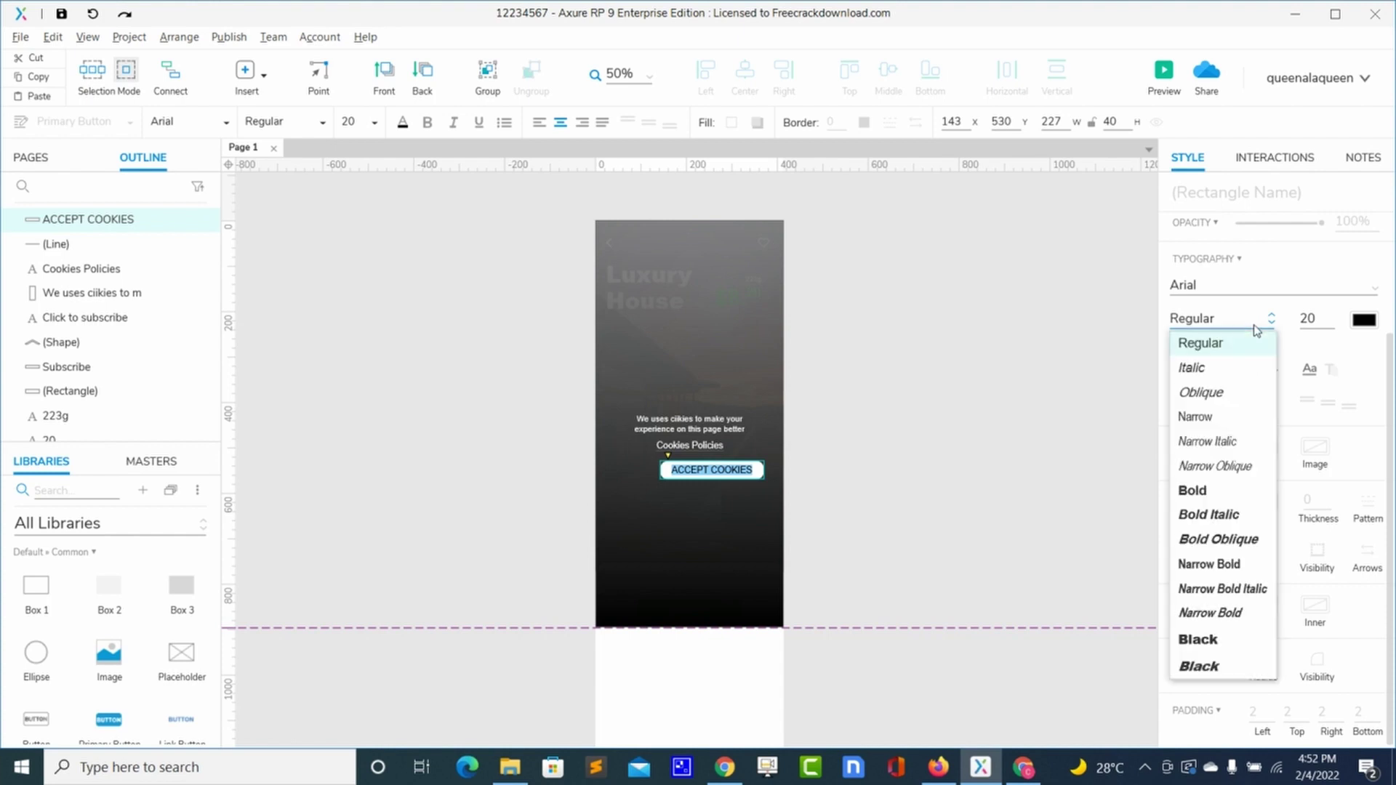
left_click(1212, 495)
left_click(627, 535)
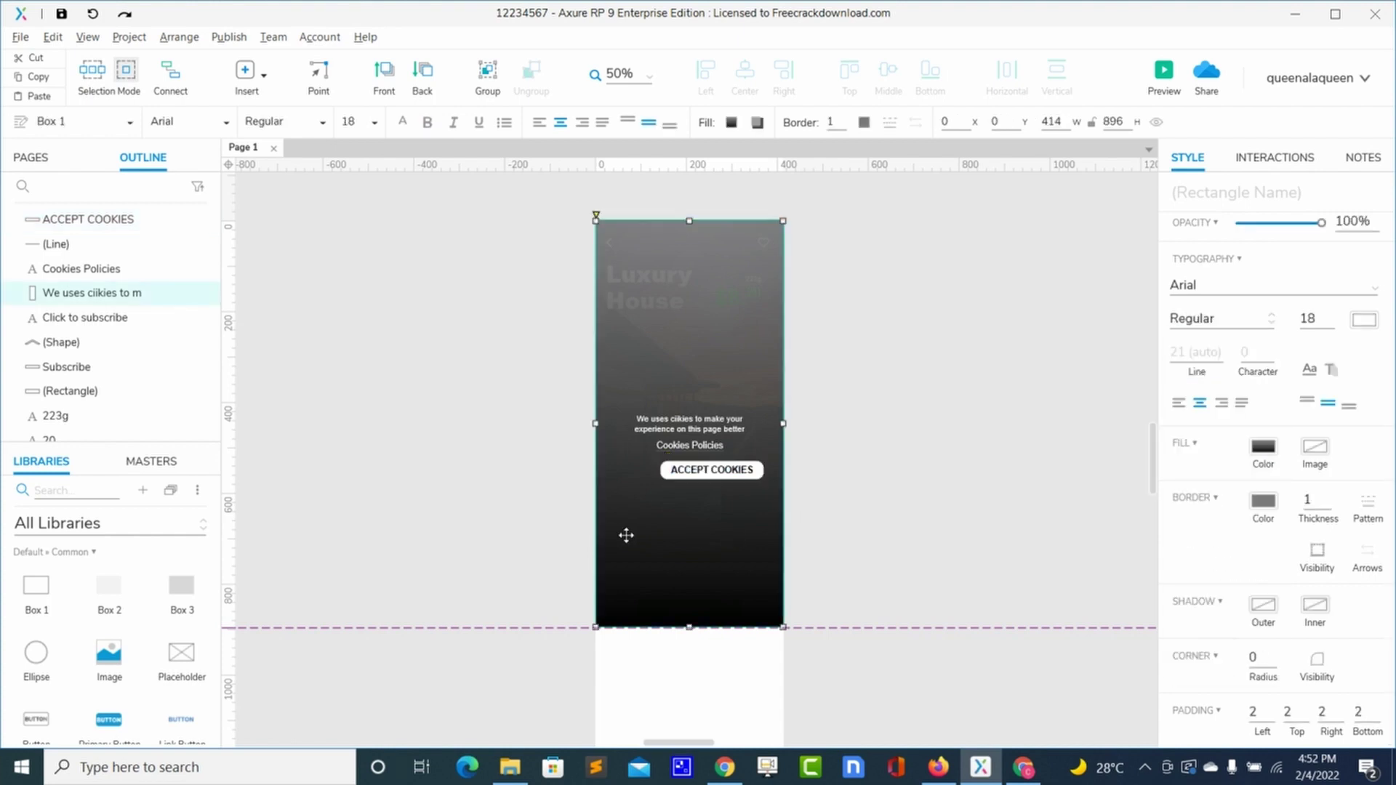
Resize the button to 254 × 40 and centre it at 80, 520.
left_click(686, 470)
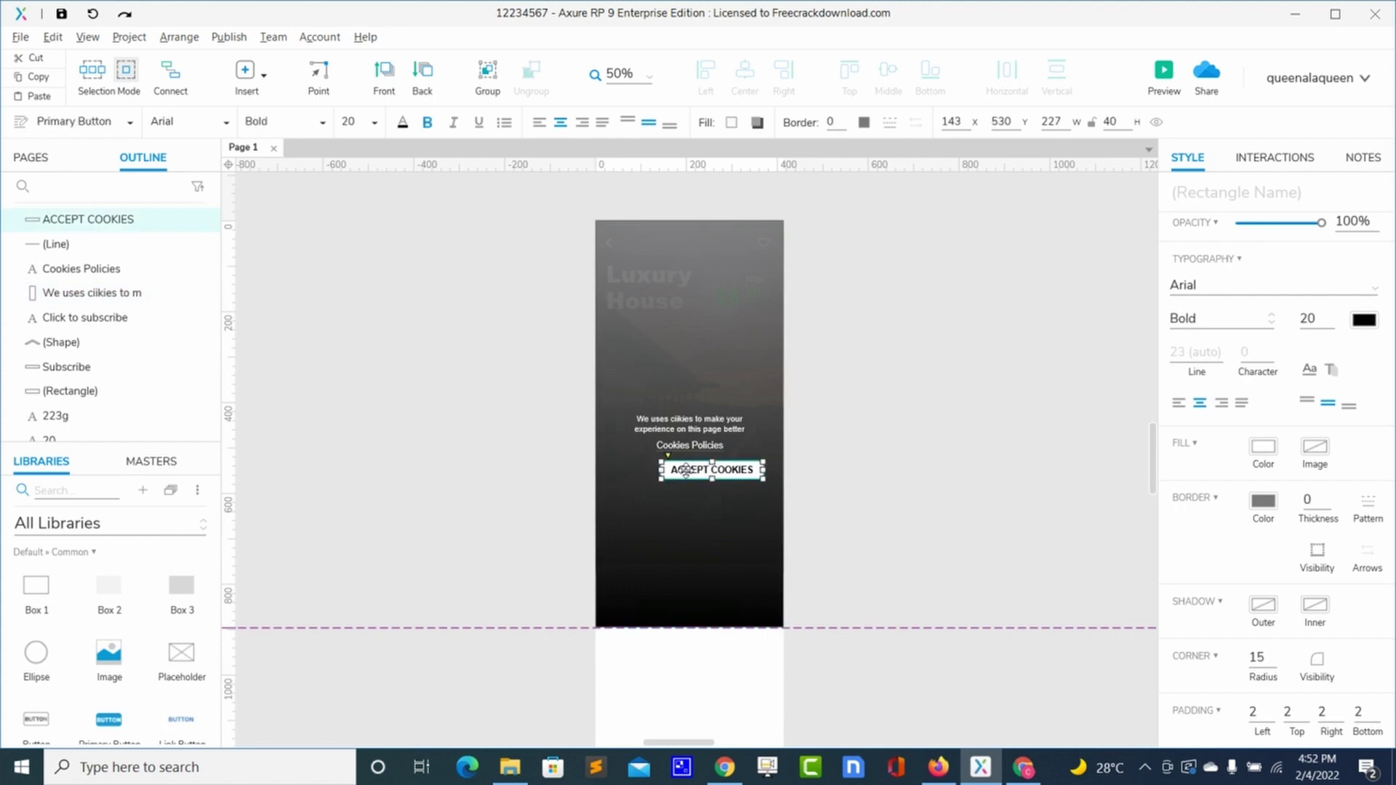
left_click_drag(686, 470, 651, 469)
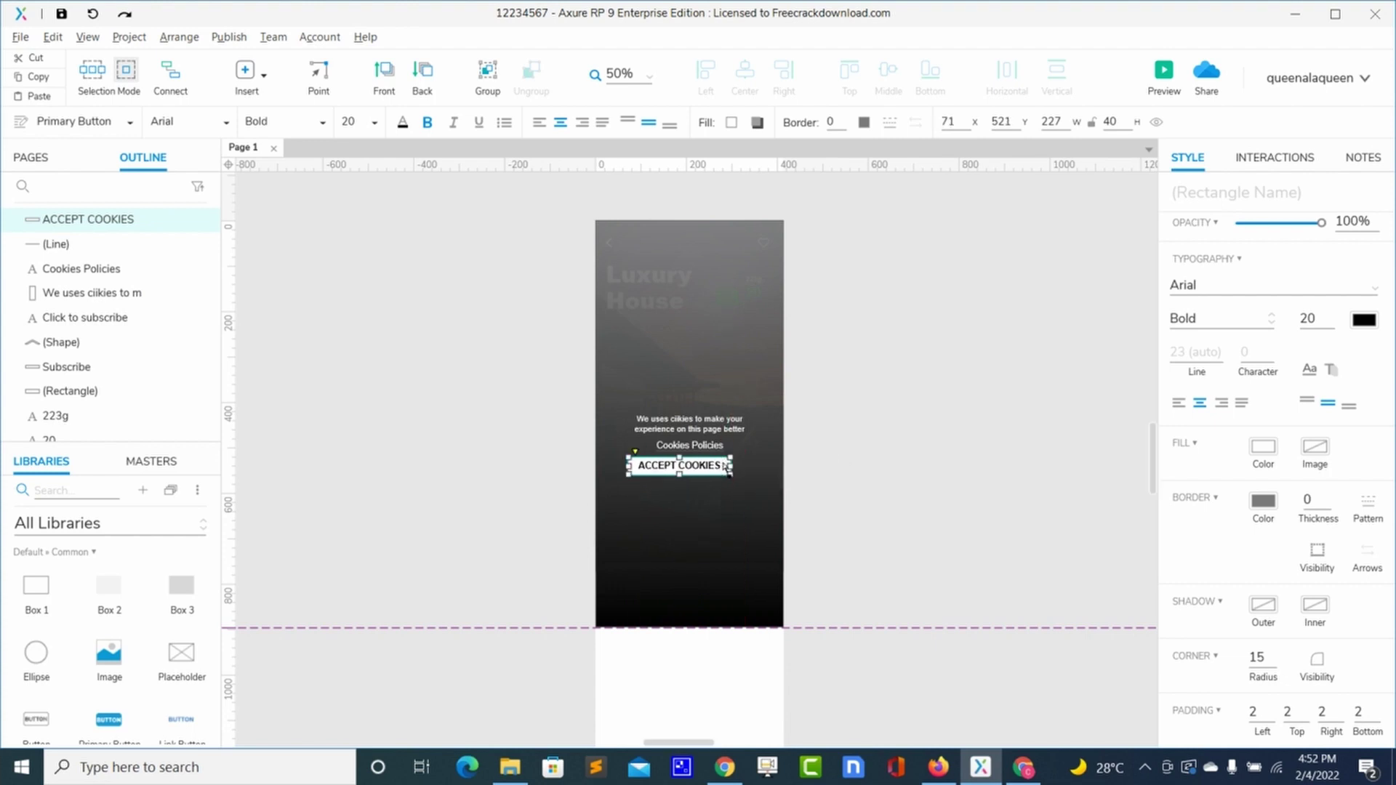
mouse_move(728, 465)
left_mouse_down()
mouse_move(743, 466)
mouse_move(699, 475)
mouse_move(717, 475)
left_mouse_up()
key("Up")
key("Up")
key("Up")
key("Up")
key("Up")
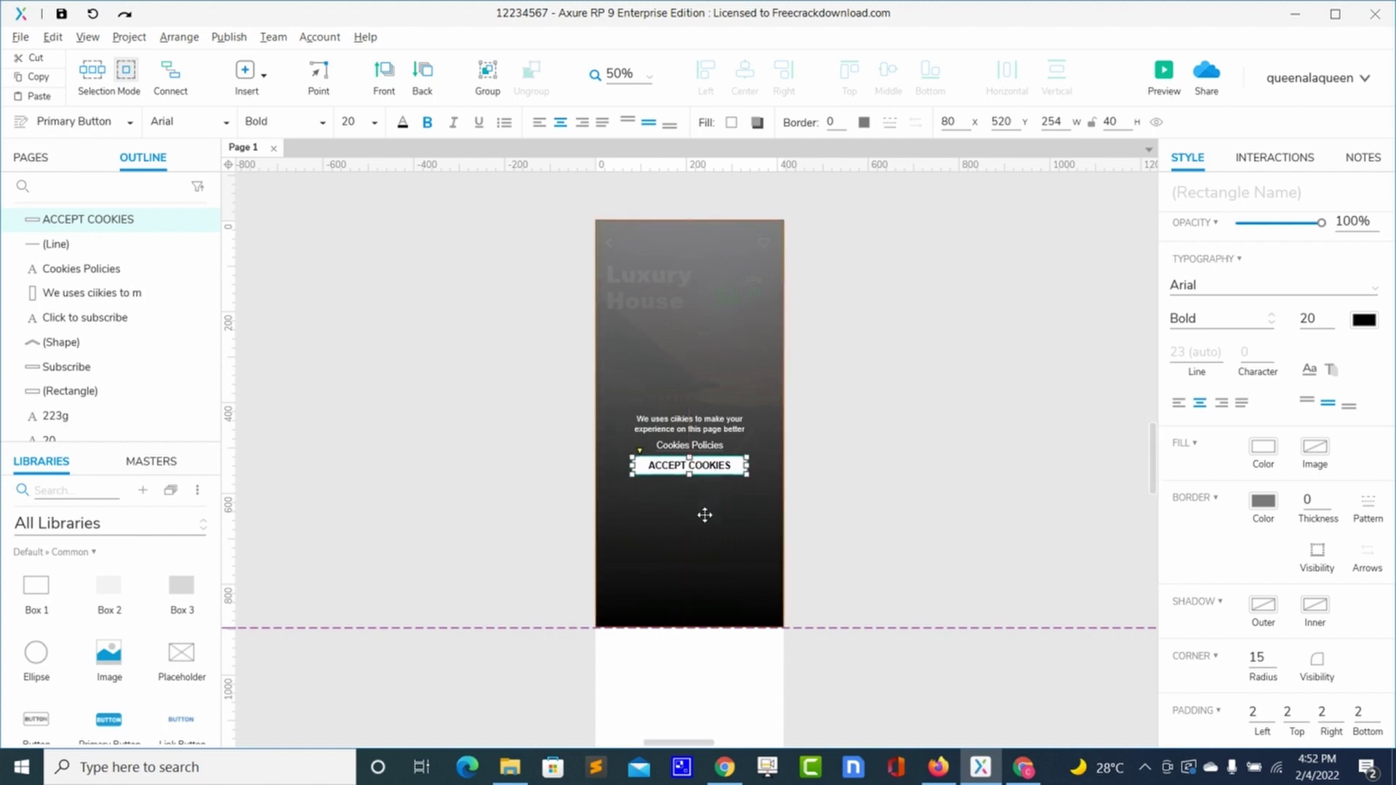
left_click(704, 511)
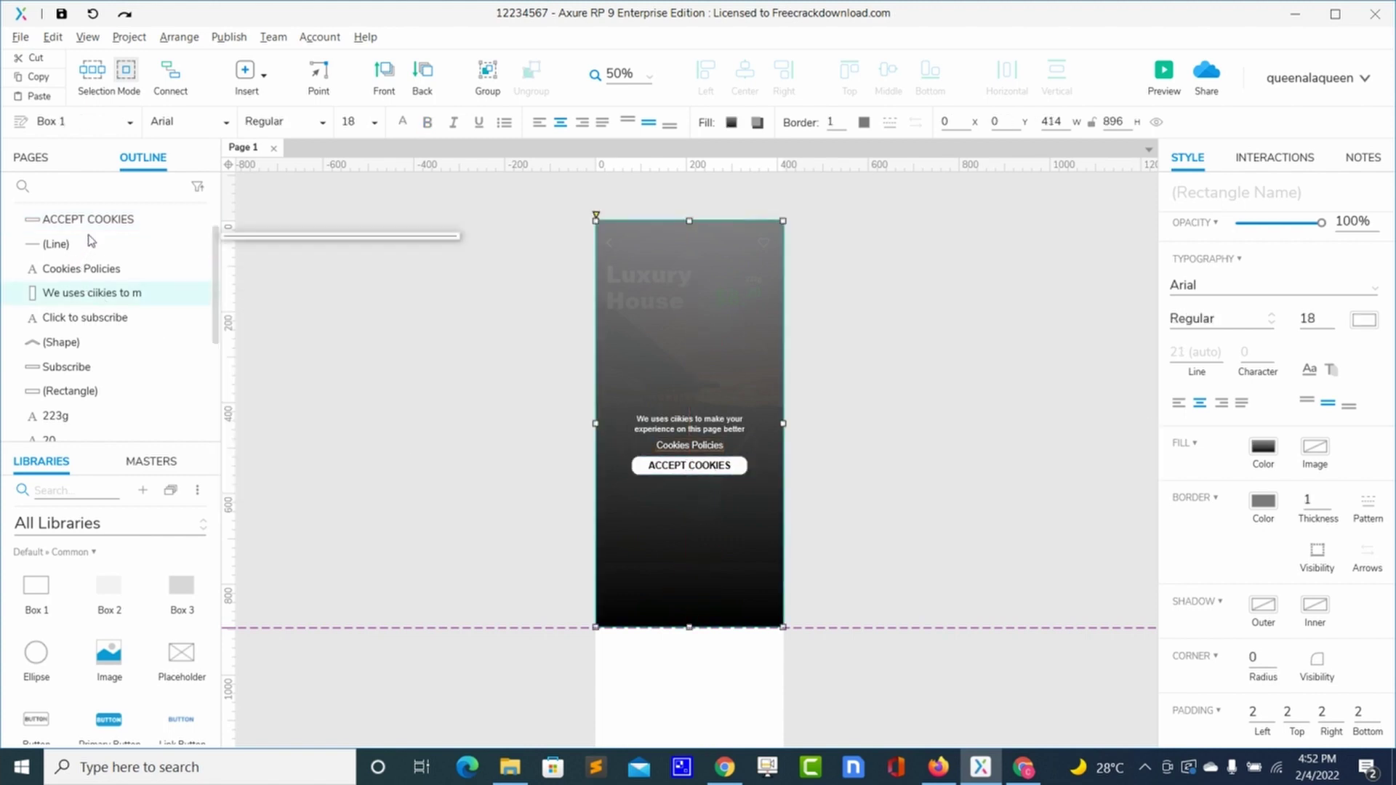
In the Outline, move the 'We uses ciikies' box layer below the Rectangle layer.
mouse_move(93, 227)
mouse_move(89, 296)
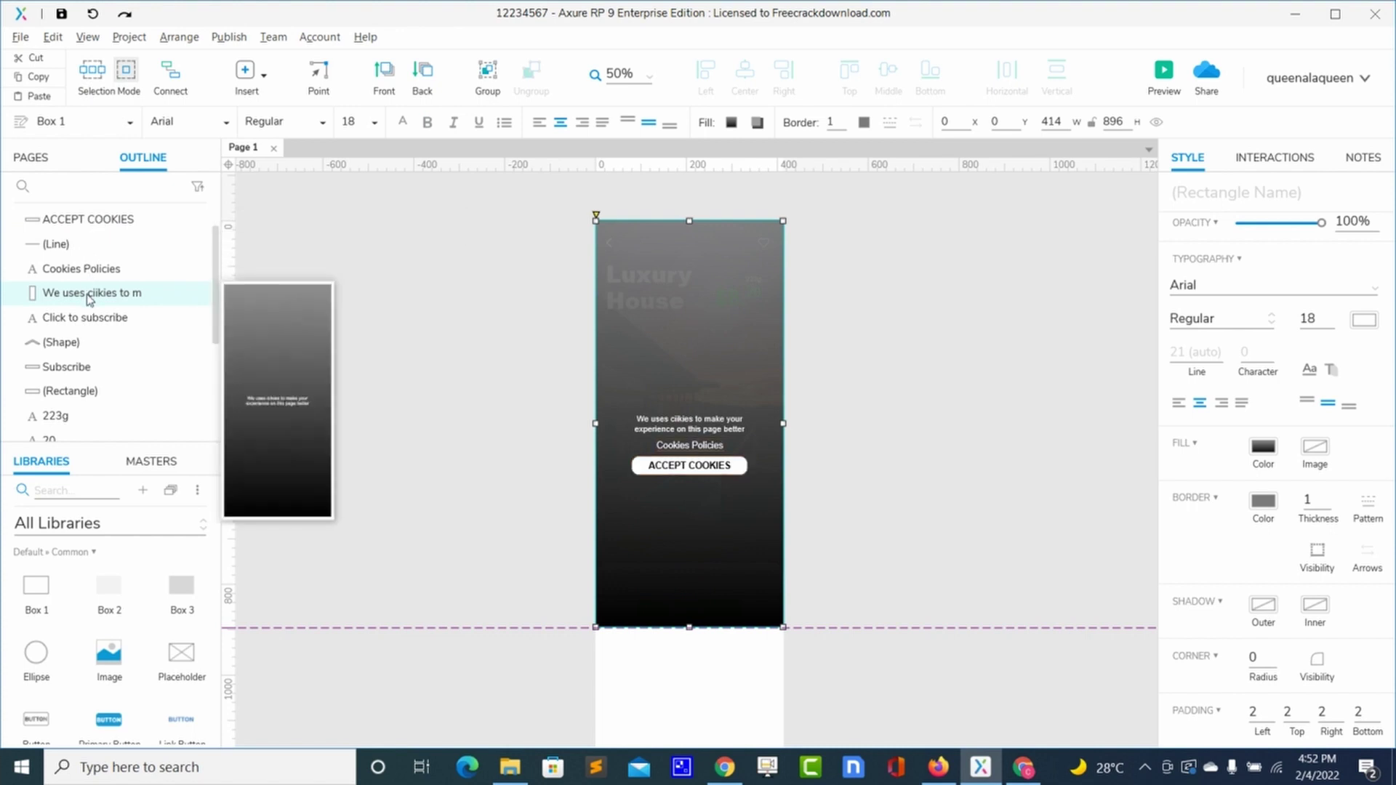
double_click(90, 298)
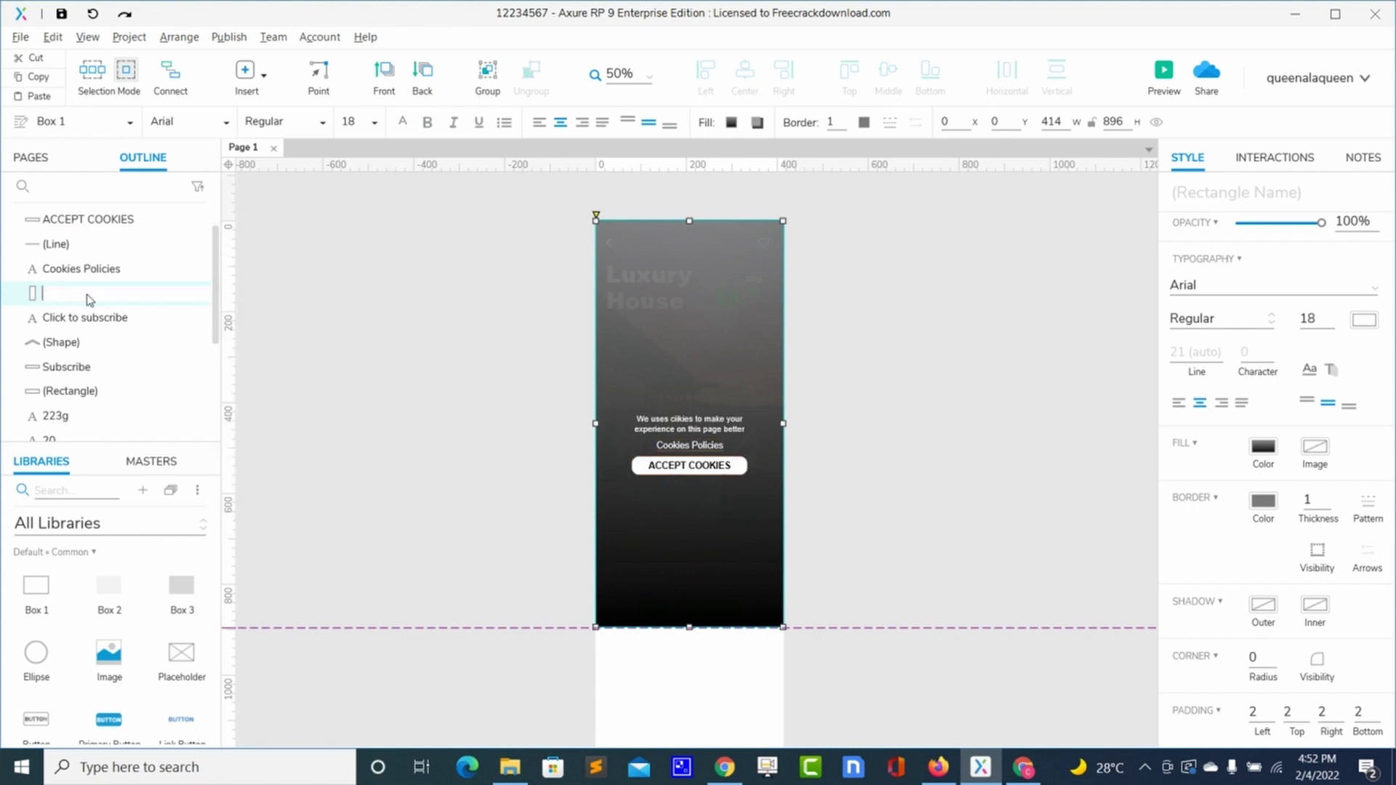
left_click(109, 342)
left_click(108, 295)
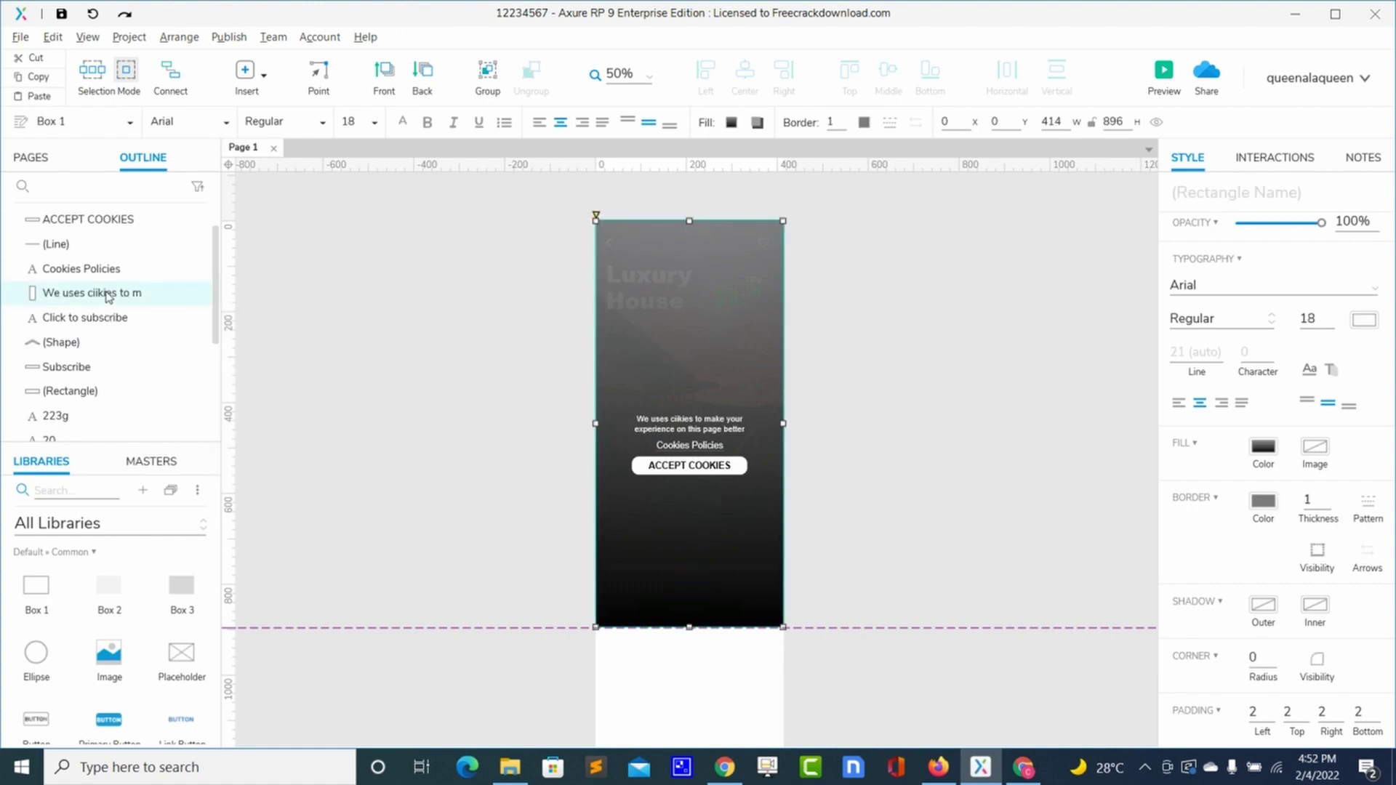
left_click_drag(108, 295, 93, 397)
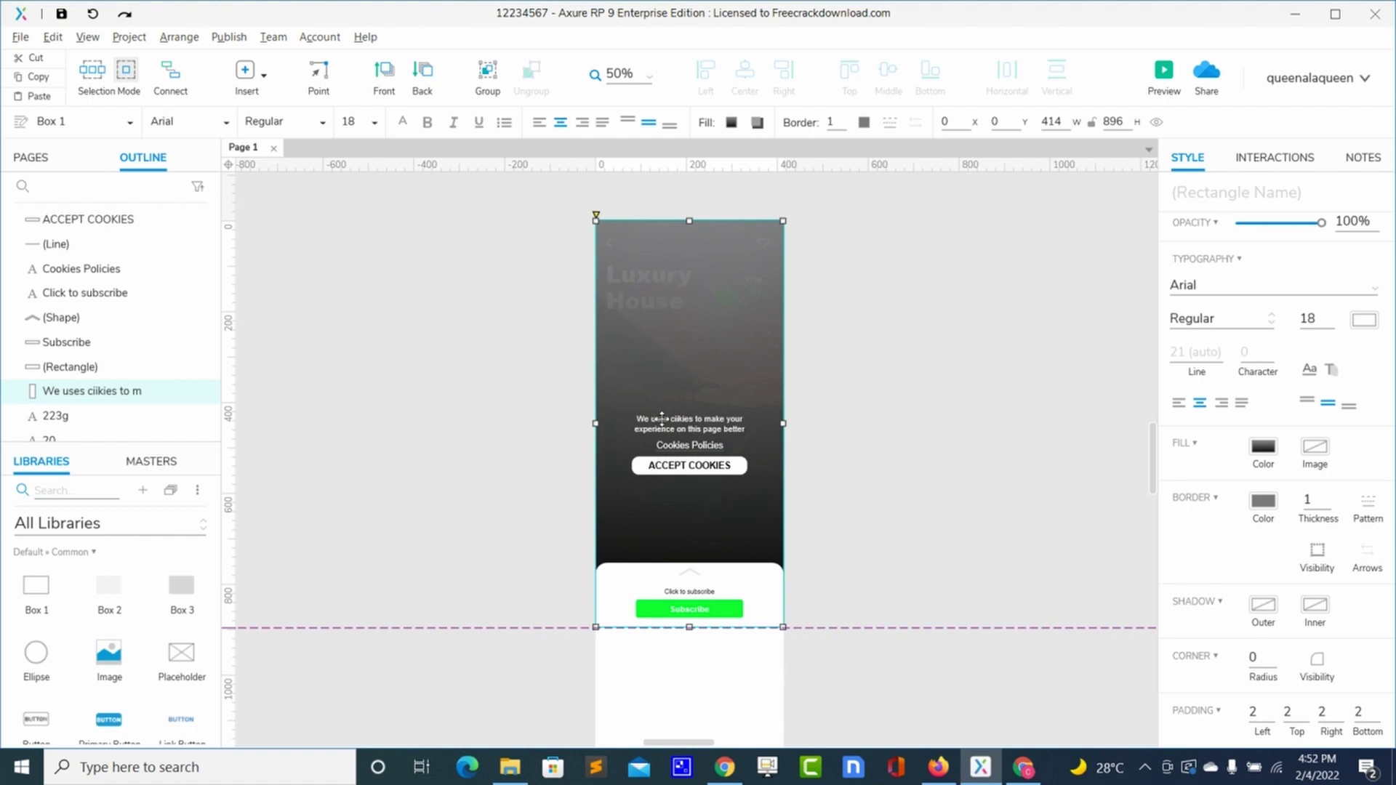
Add Cookies Policies, the divider line and ACCEPT COOKIES to the selection, convert to a dynamic panel, undo the stray move.
left_click(668, 443, "shift")
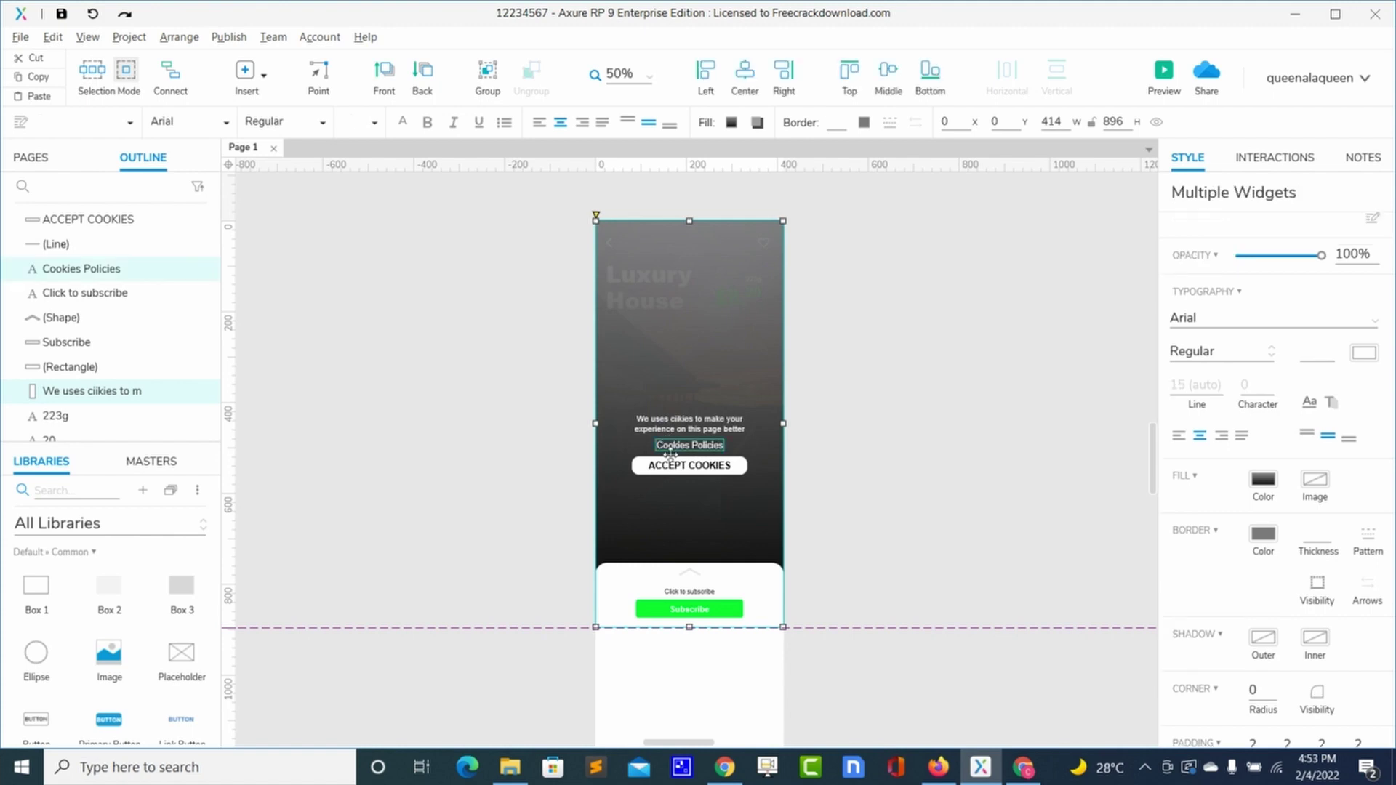
left_click(669, 451, "shift")
left_click(667, 466, "shift")
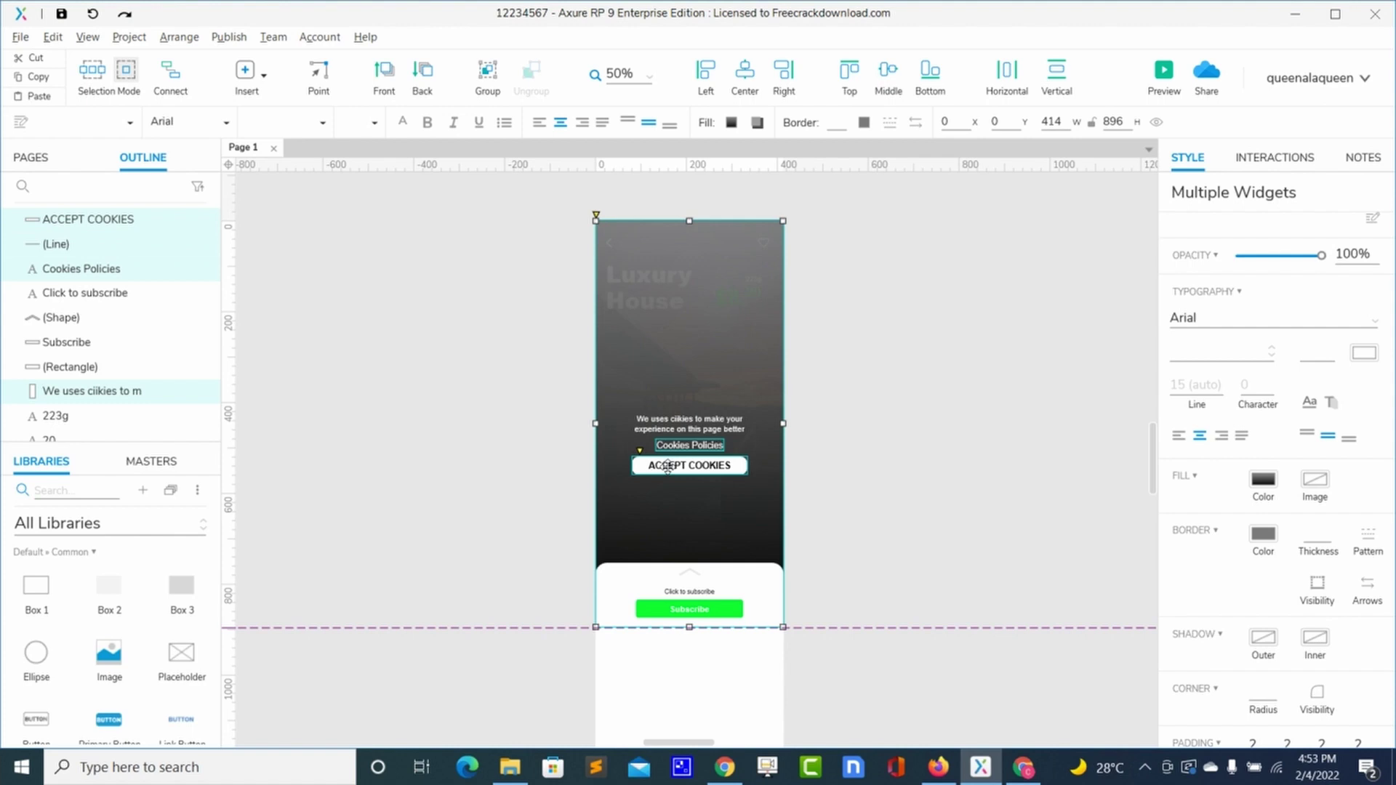
right_click(667, 466)
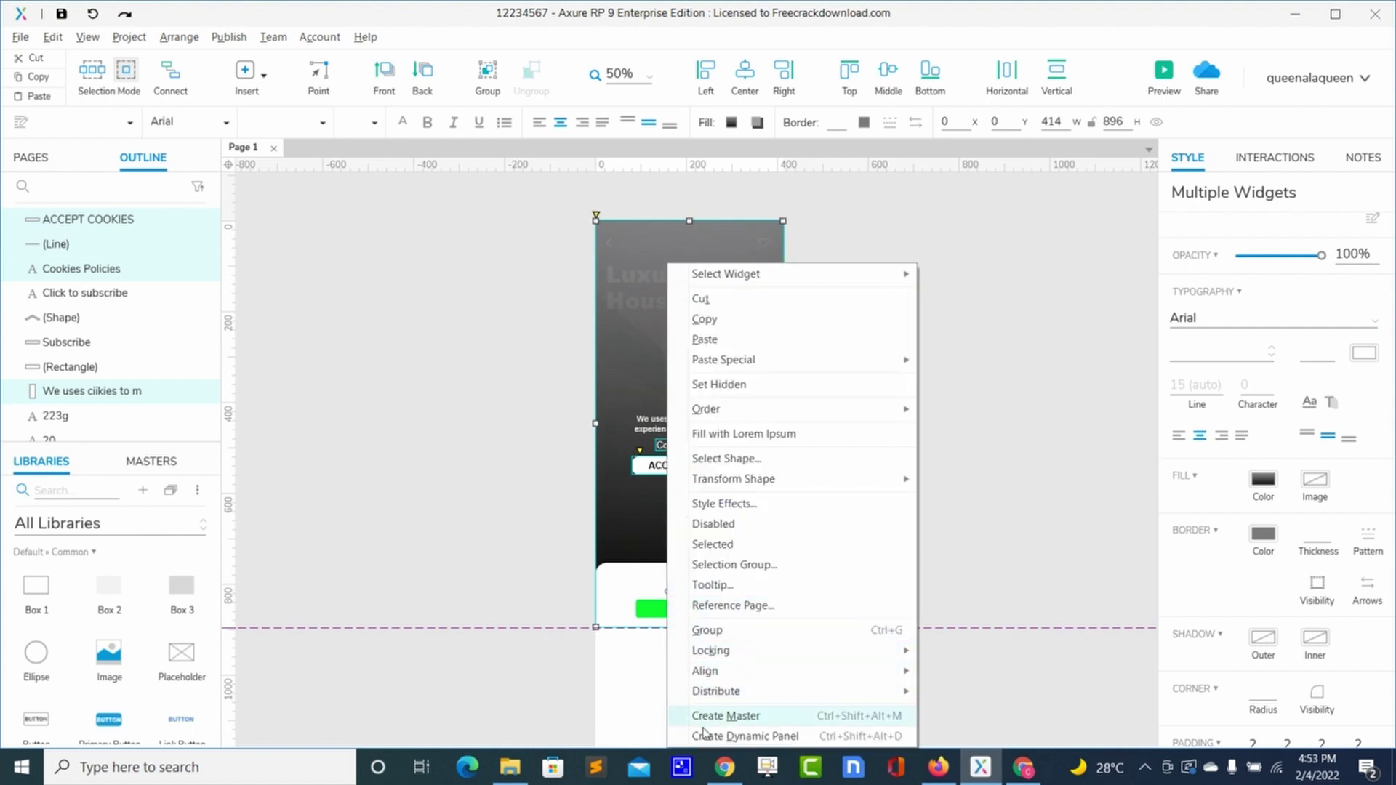
left_click(745, 736)
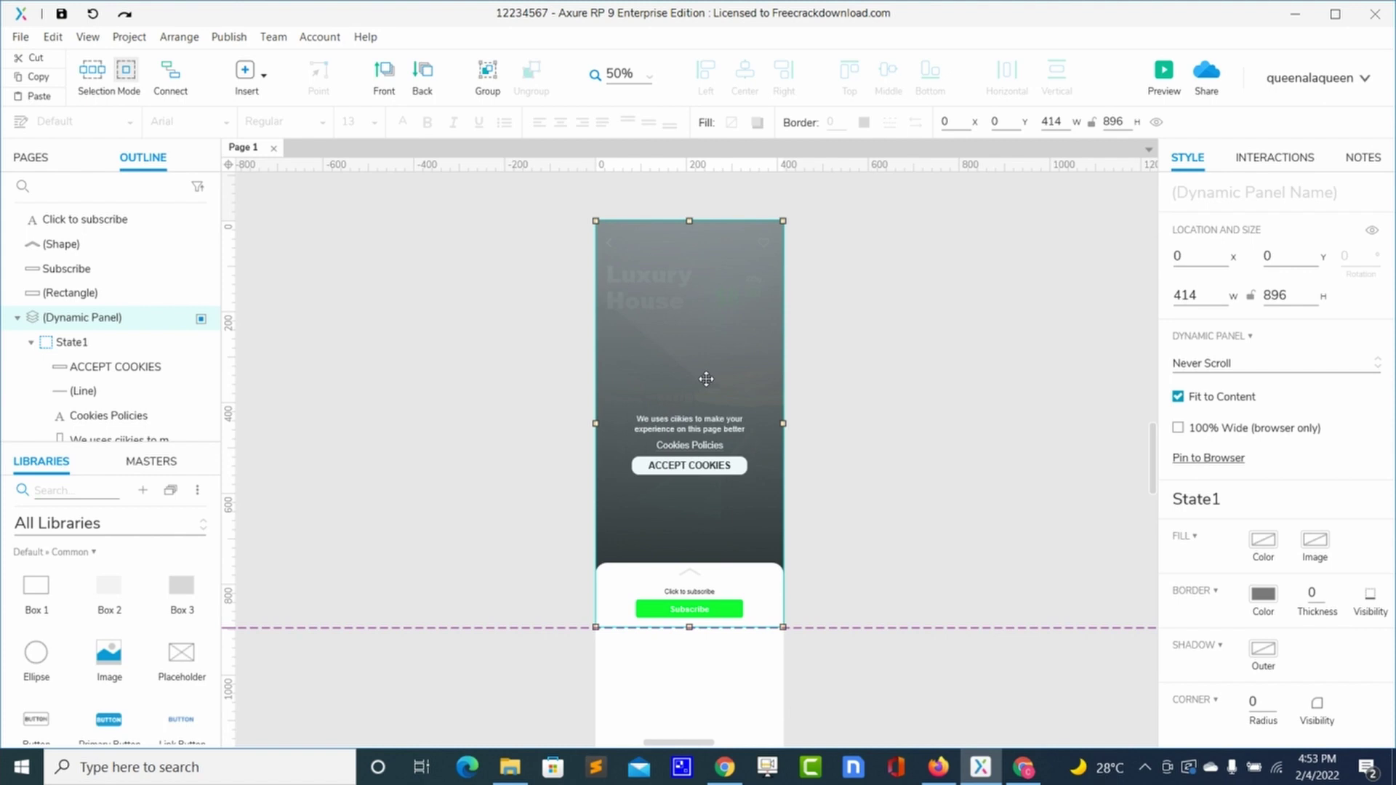
left_click_drag(706, 379, 801, 396)
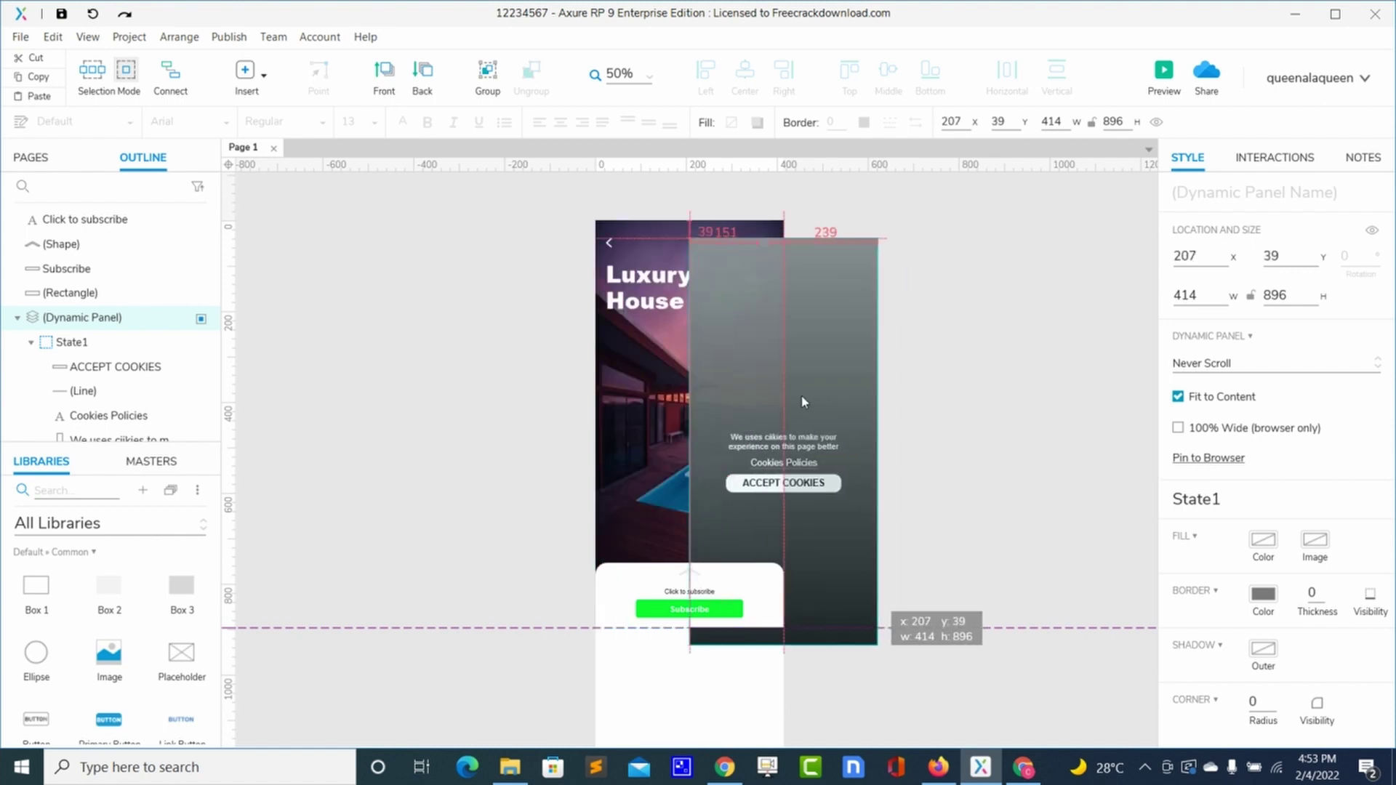
key("ctrl+z")
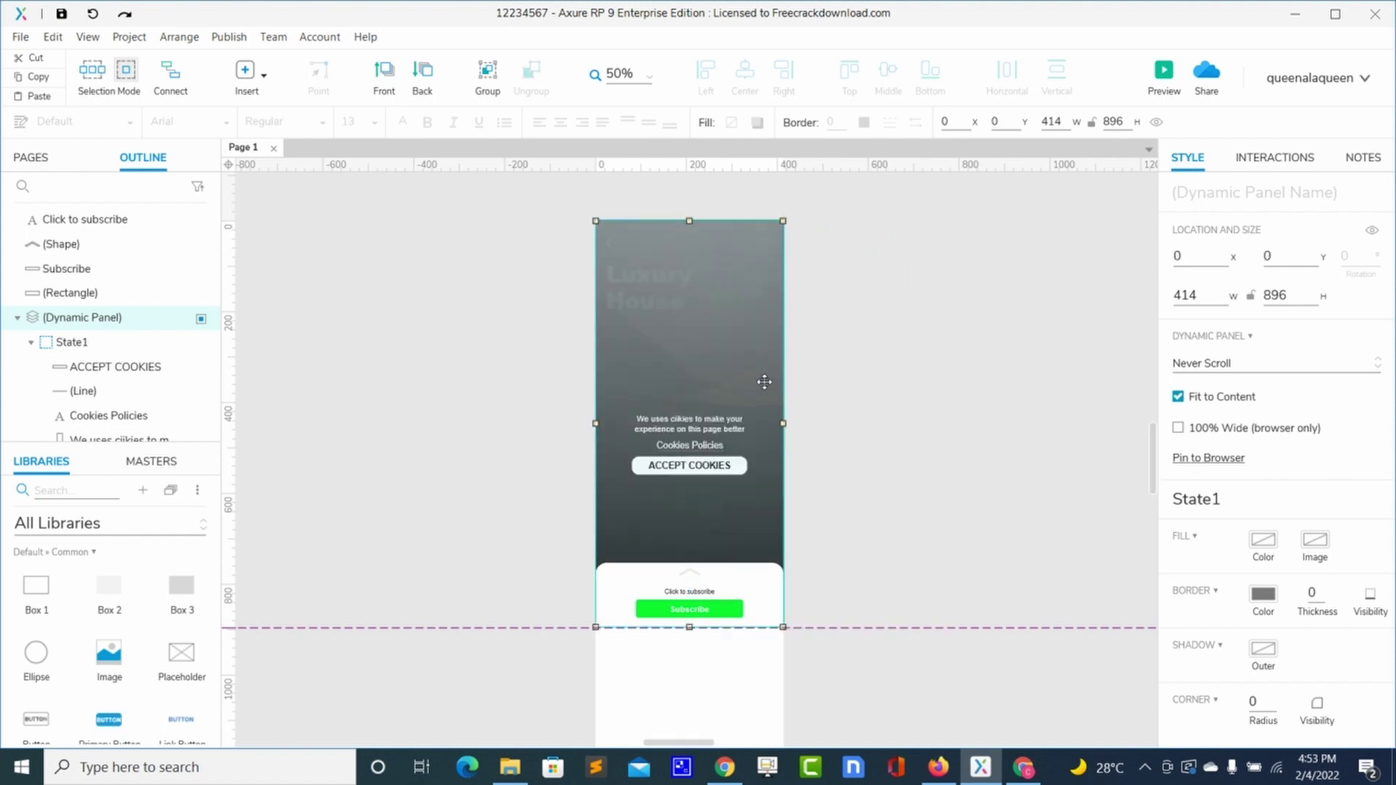
Hide the cookie panel by default and add a Page Loaded Show/Hide interaction to the page.
left_click(1157, 125)
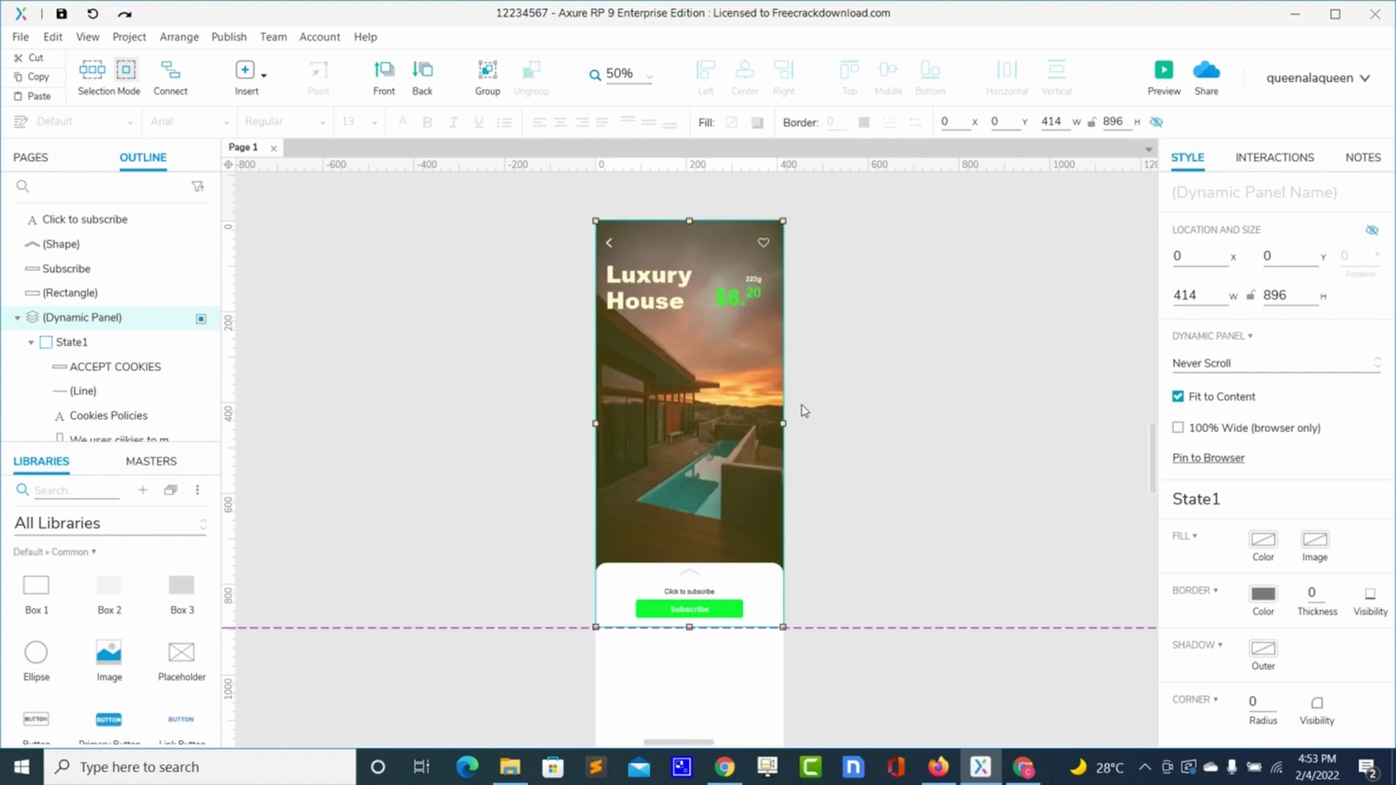
left_click(885, 379)
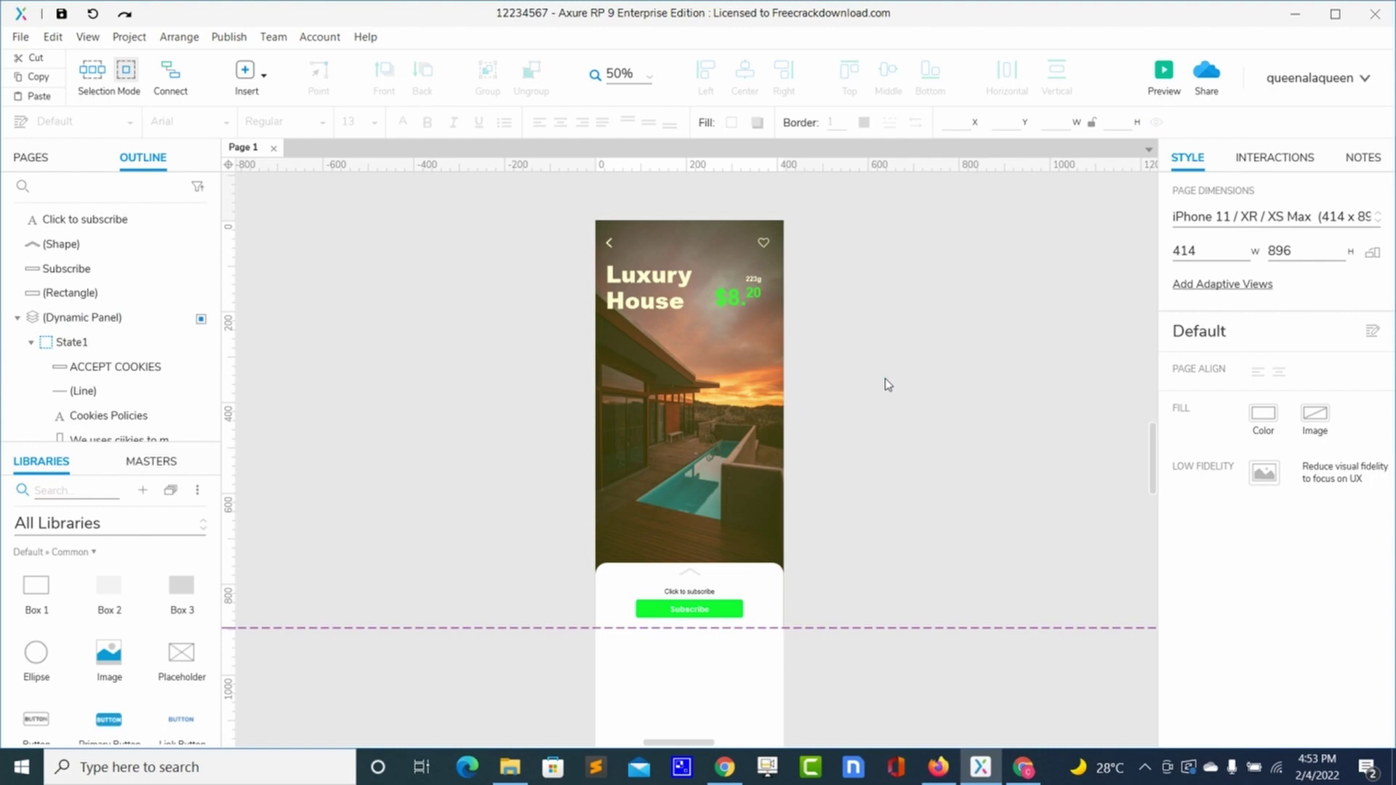
left_click(1276, 159)
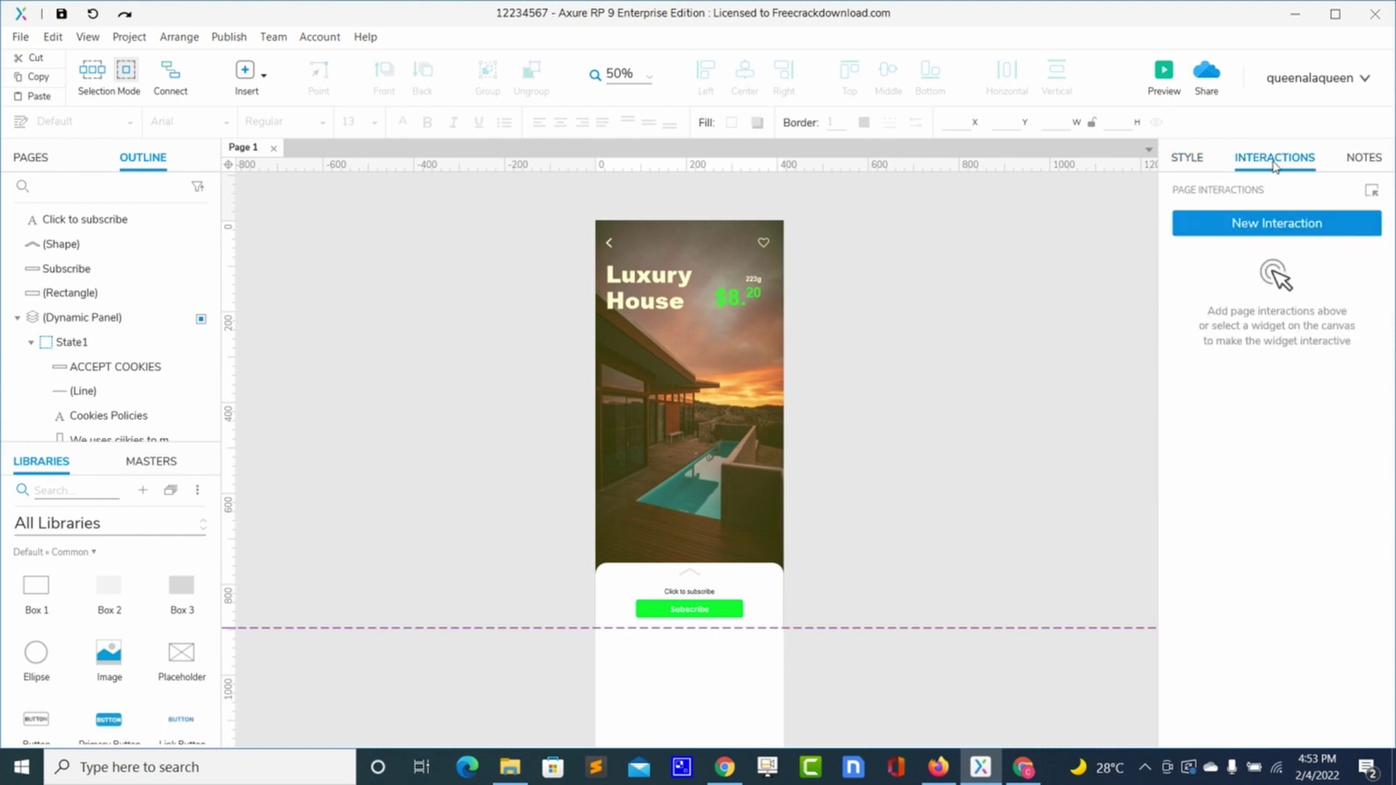
left_click(1230, 227)
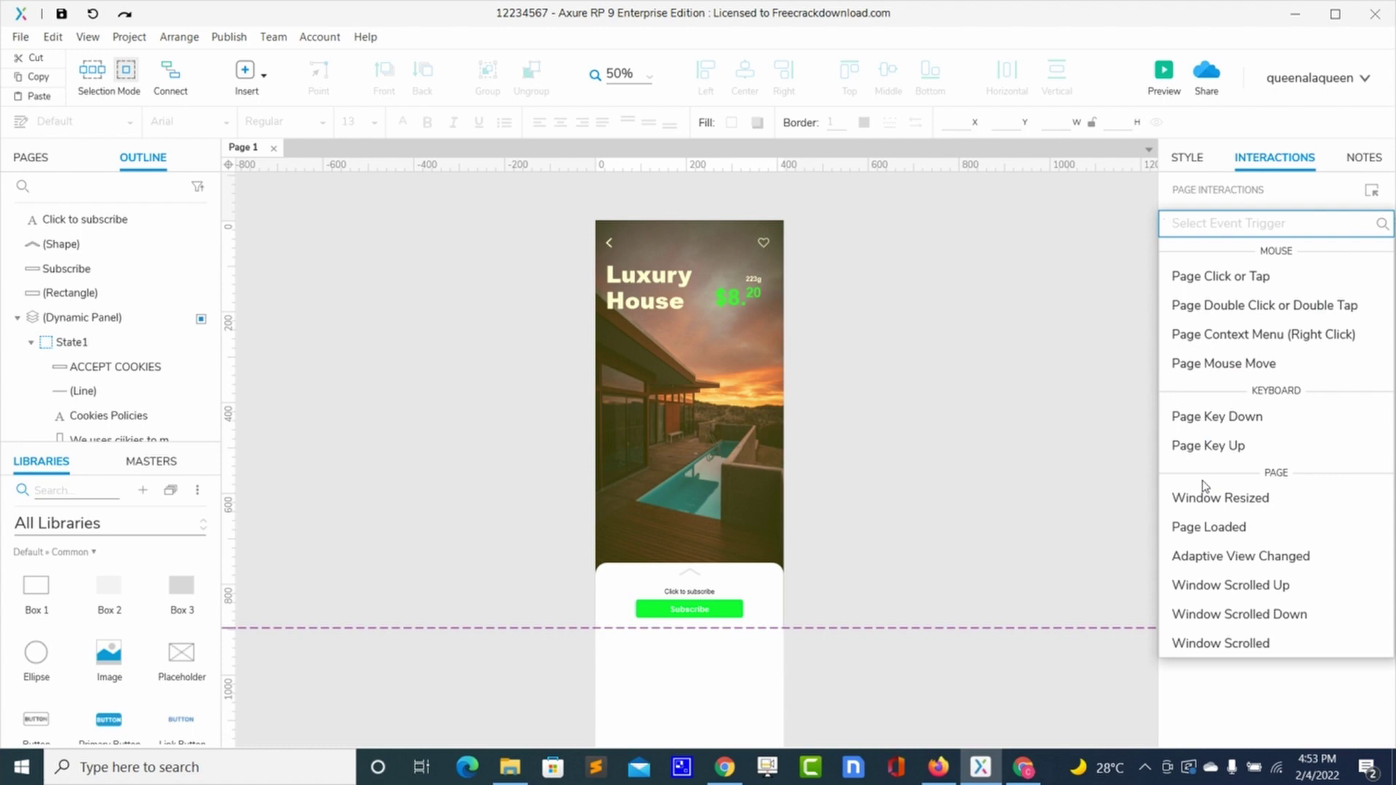
left_click(1198, 528)
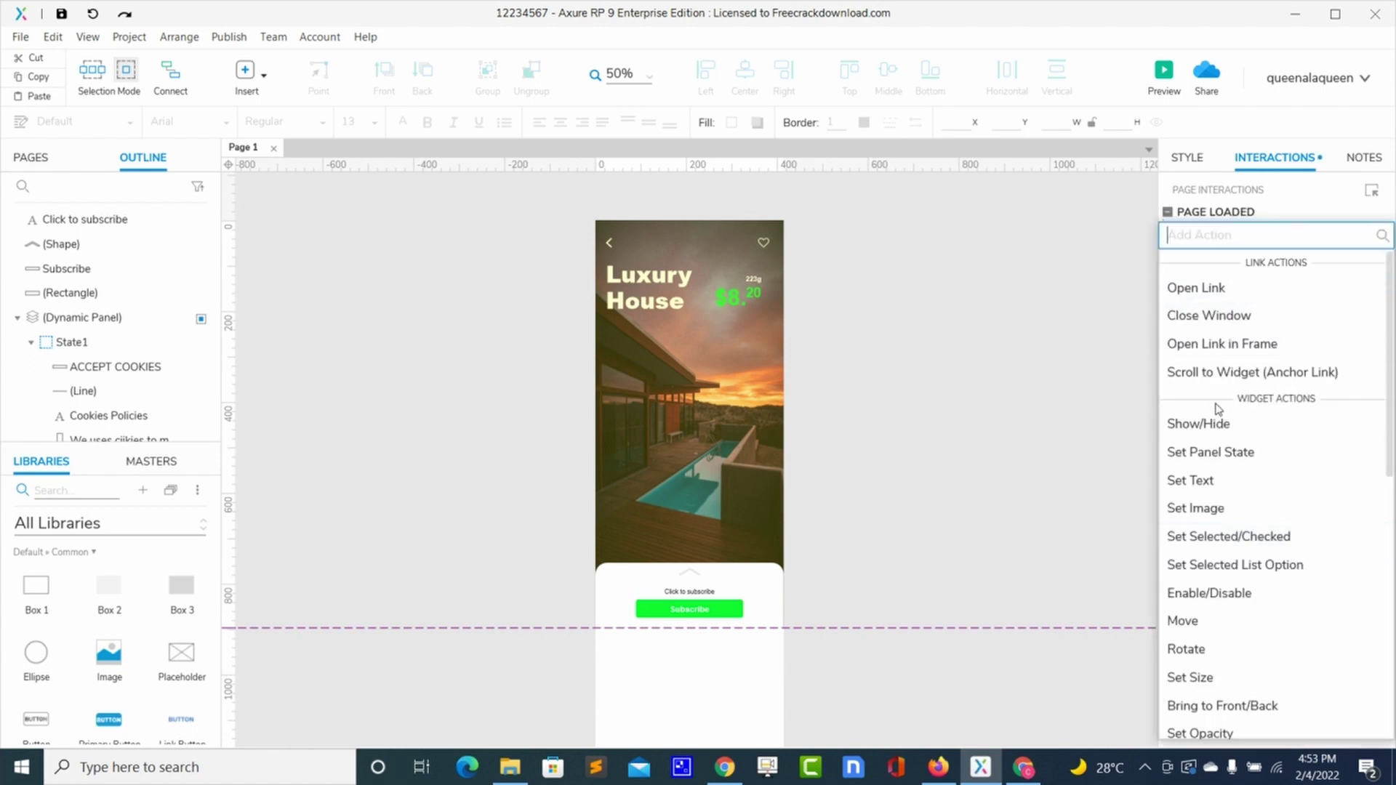
left_click(1207, 425)
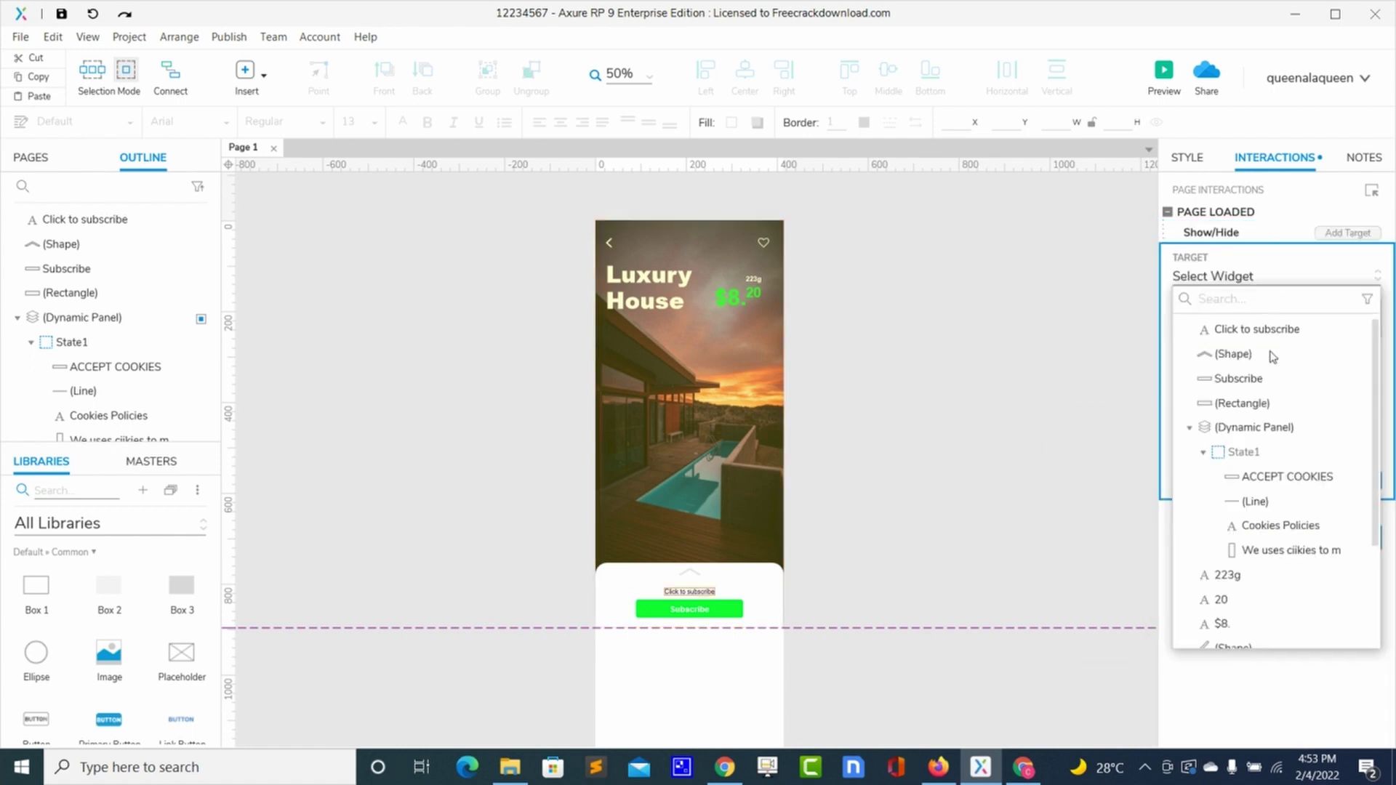
Target the dynamic panel with a 500 ms fade and Bring to Front, then confirm.
left_click(1254, 429)
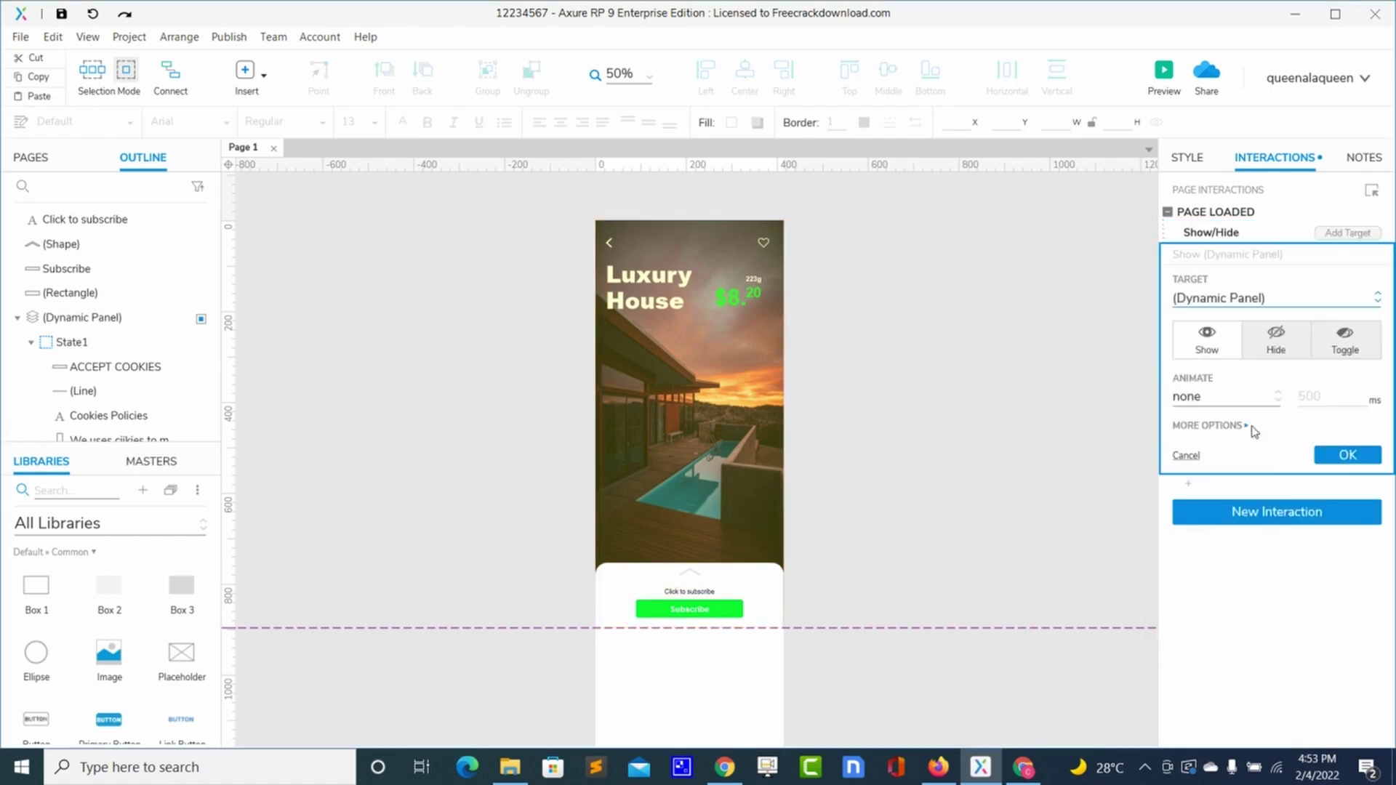
left_click(1227, 395)
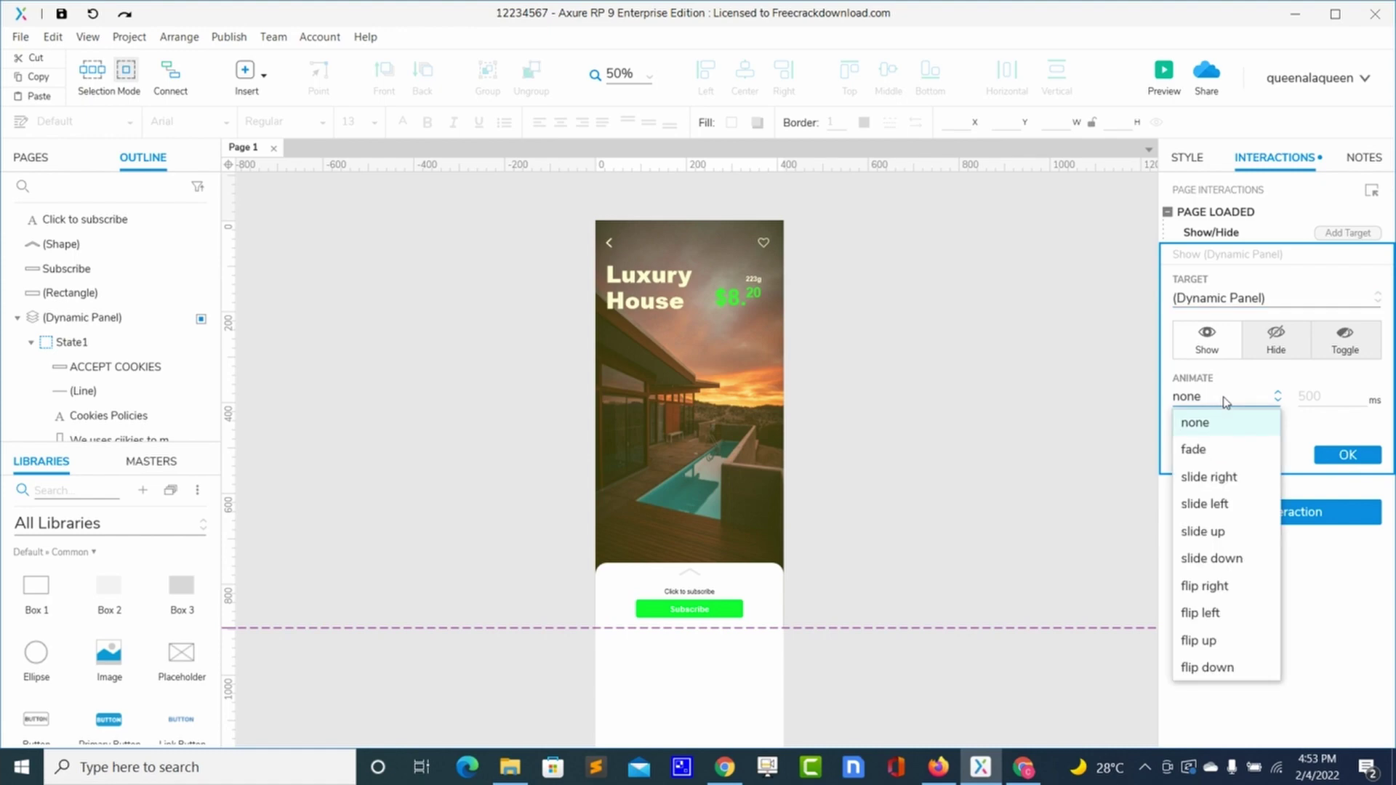
left_click(1208, 456)
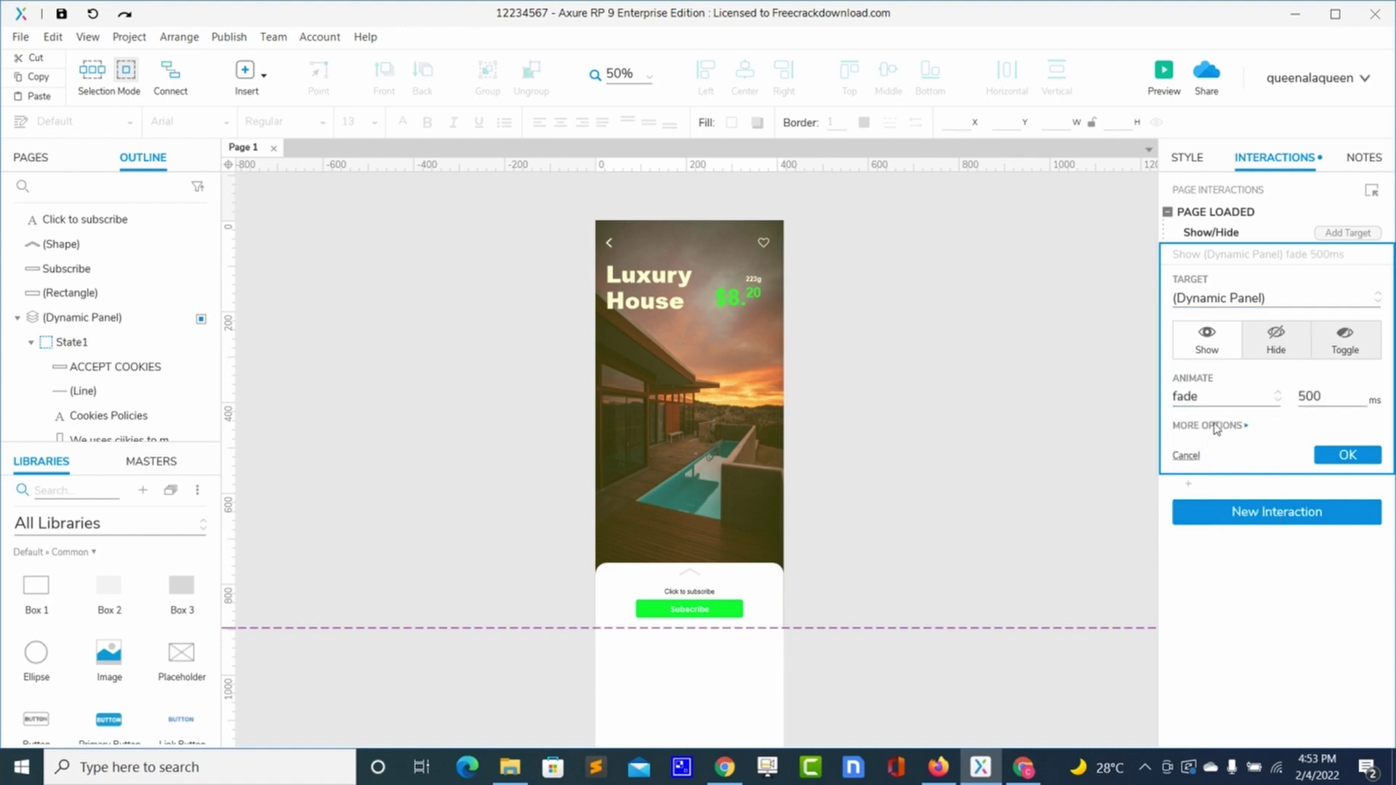
left_click(1213, 426)
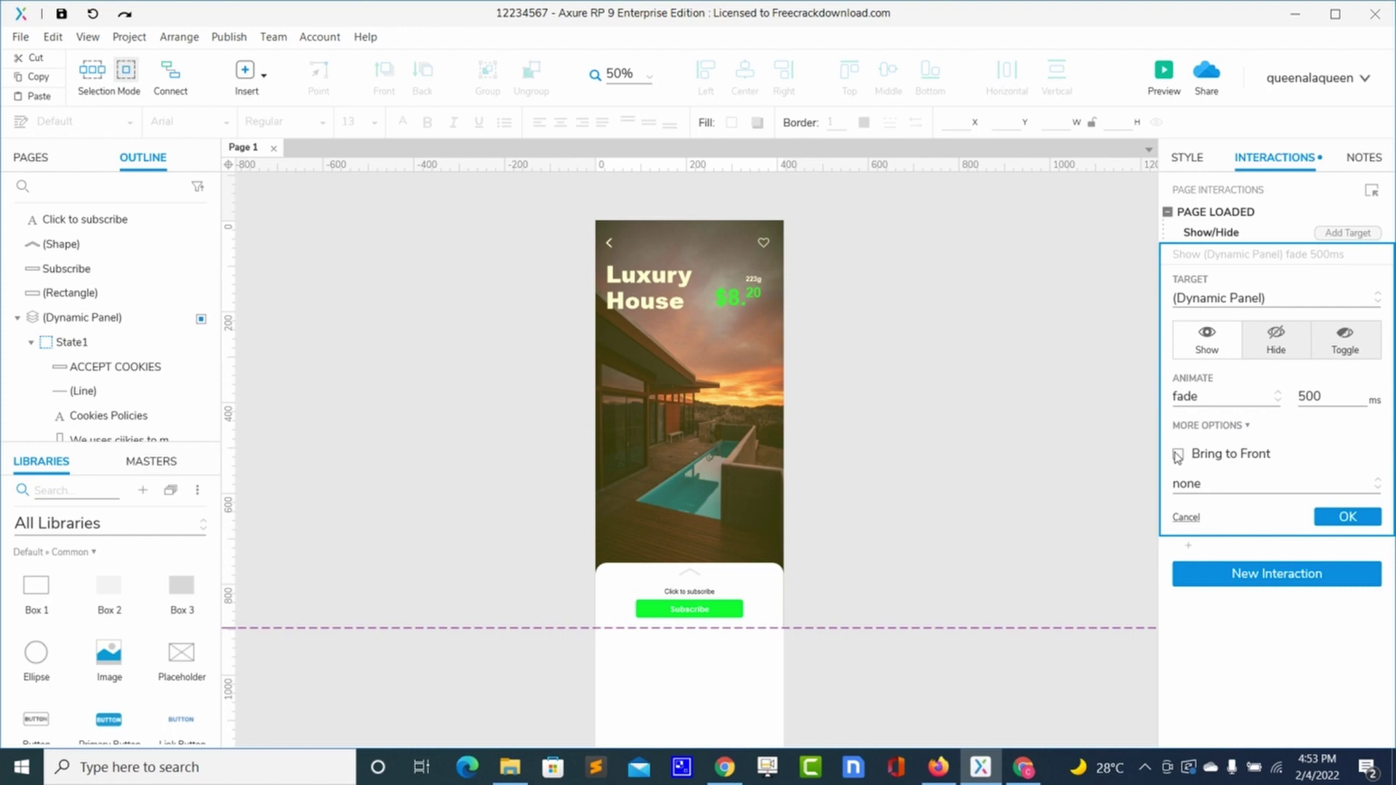
left_click(1178, 456)
left_click(1350, 517)
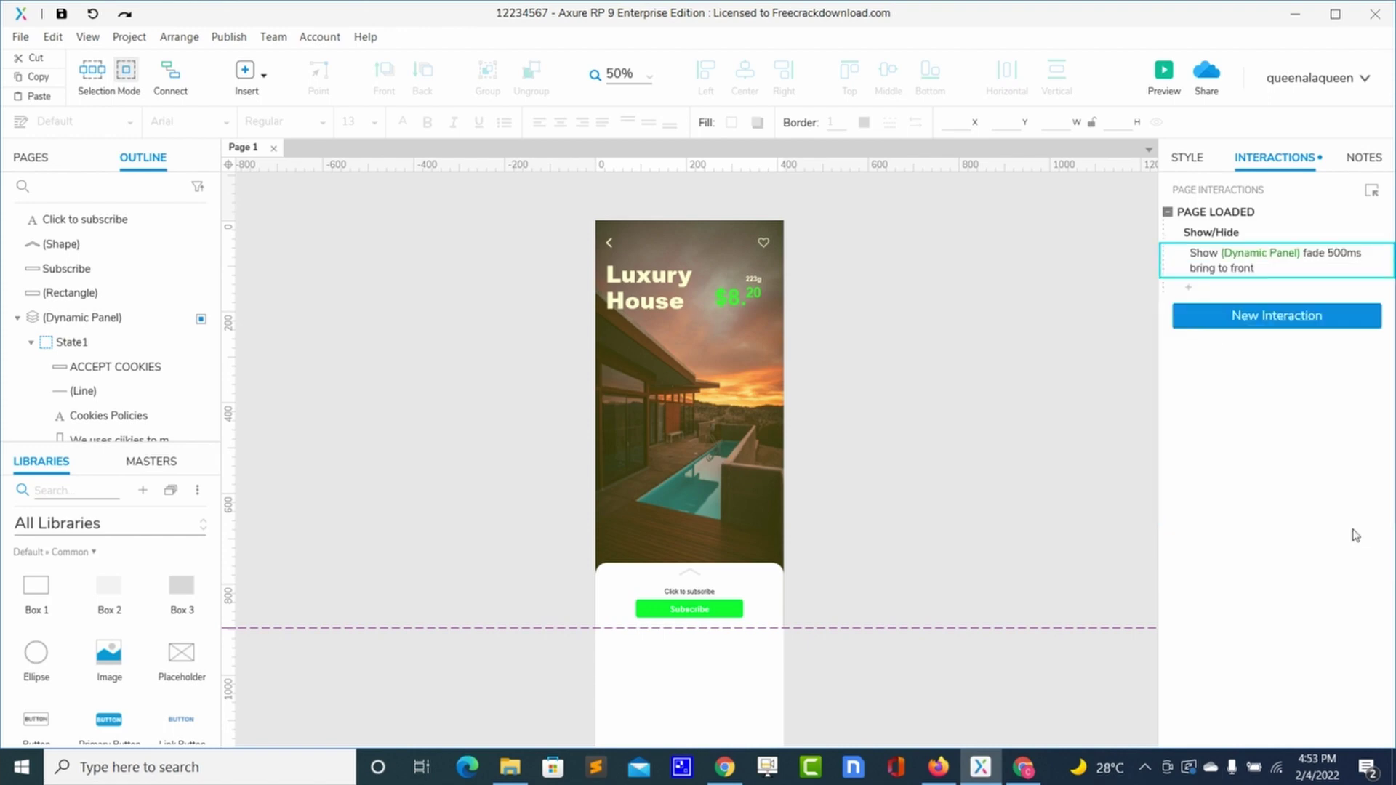
left_click(1076, 386)
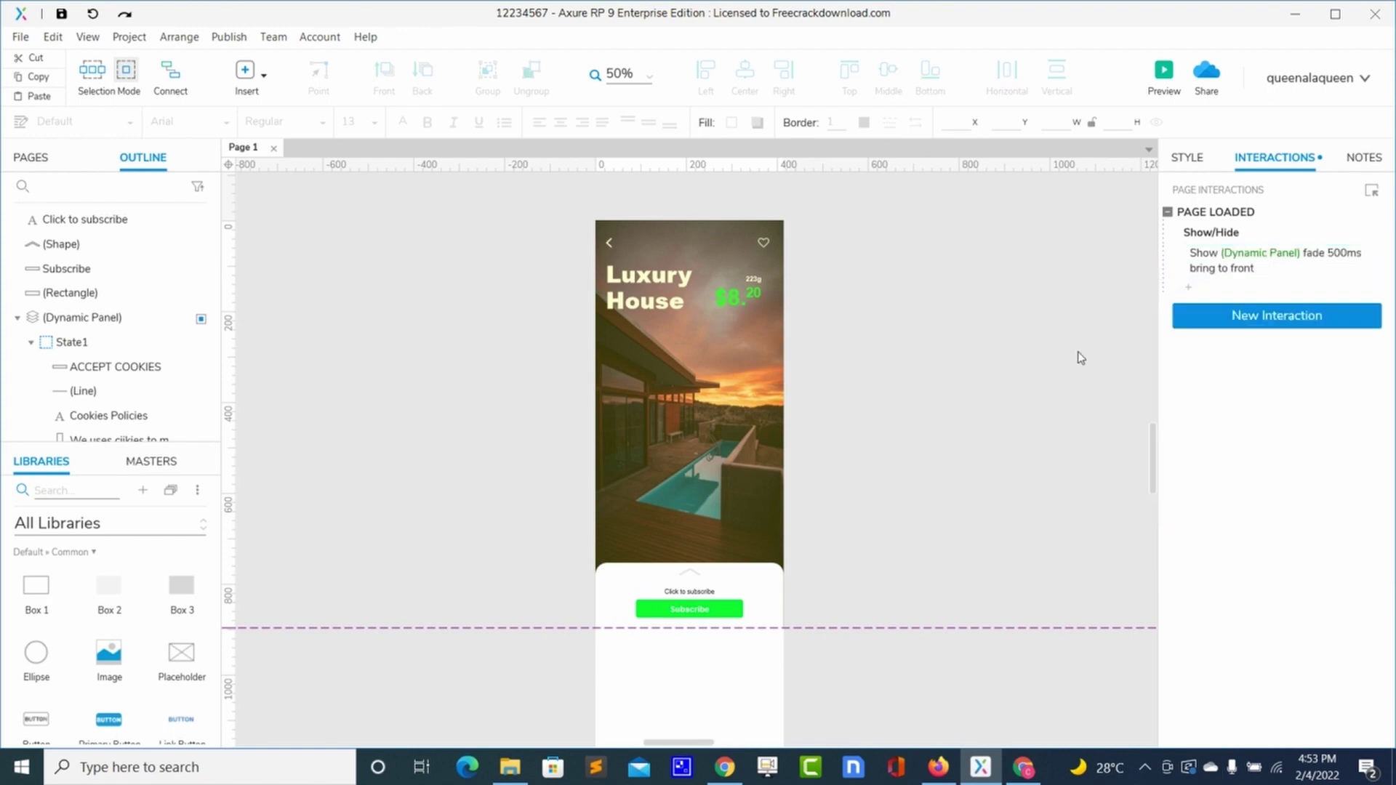
left_click(1164, 70)
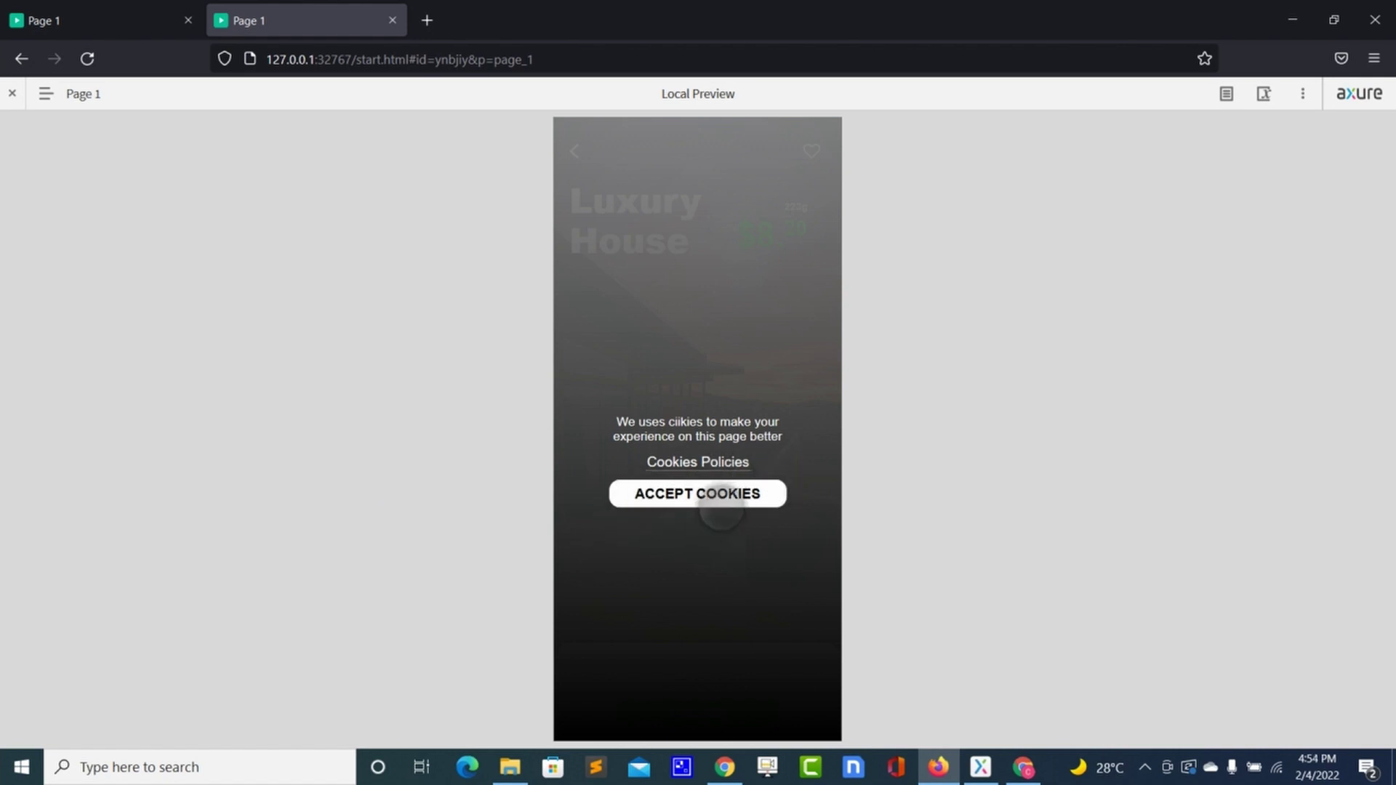
key("alt+Tab")
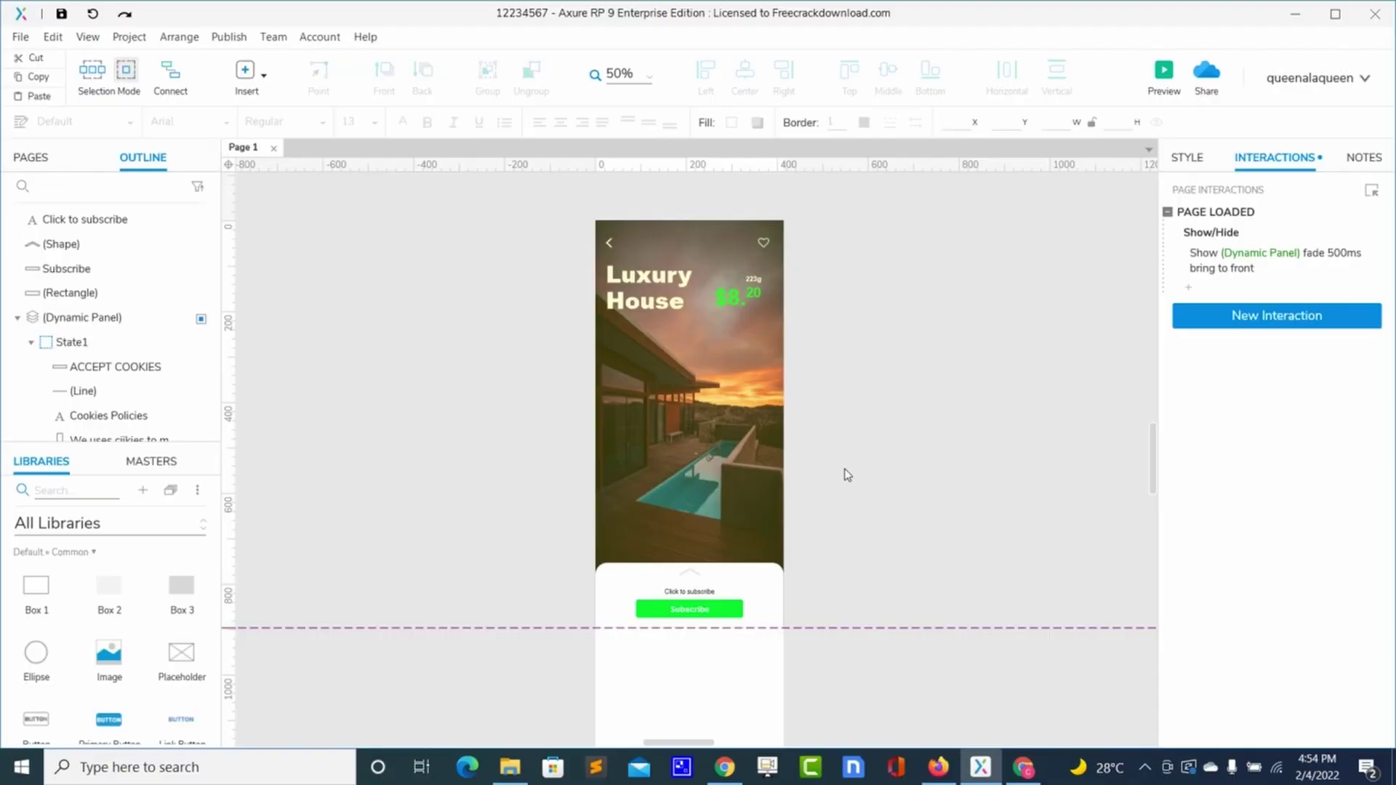
Inside the panel's state, give ACCEPT COOKIES a Click or Tap Show/Hide action.
double_click(710, 444)
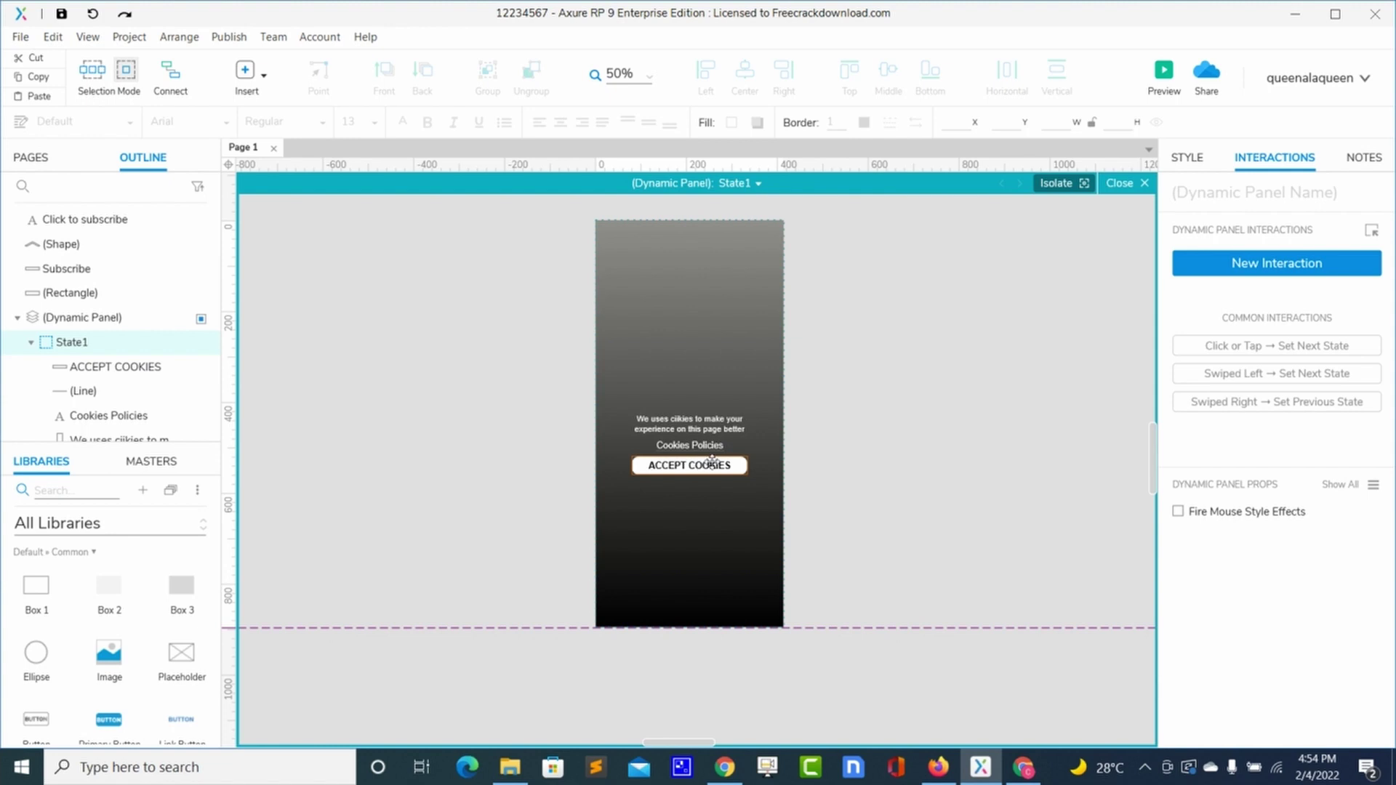
left_click(698, 468)
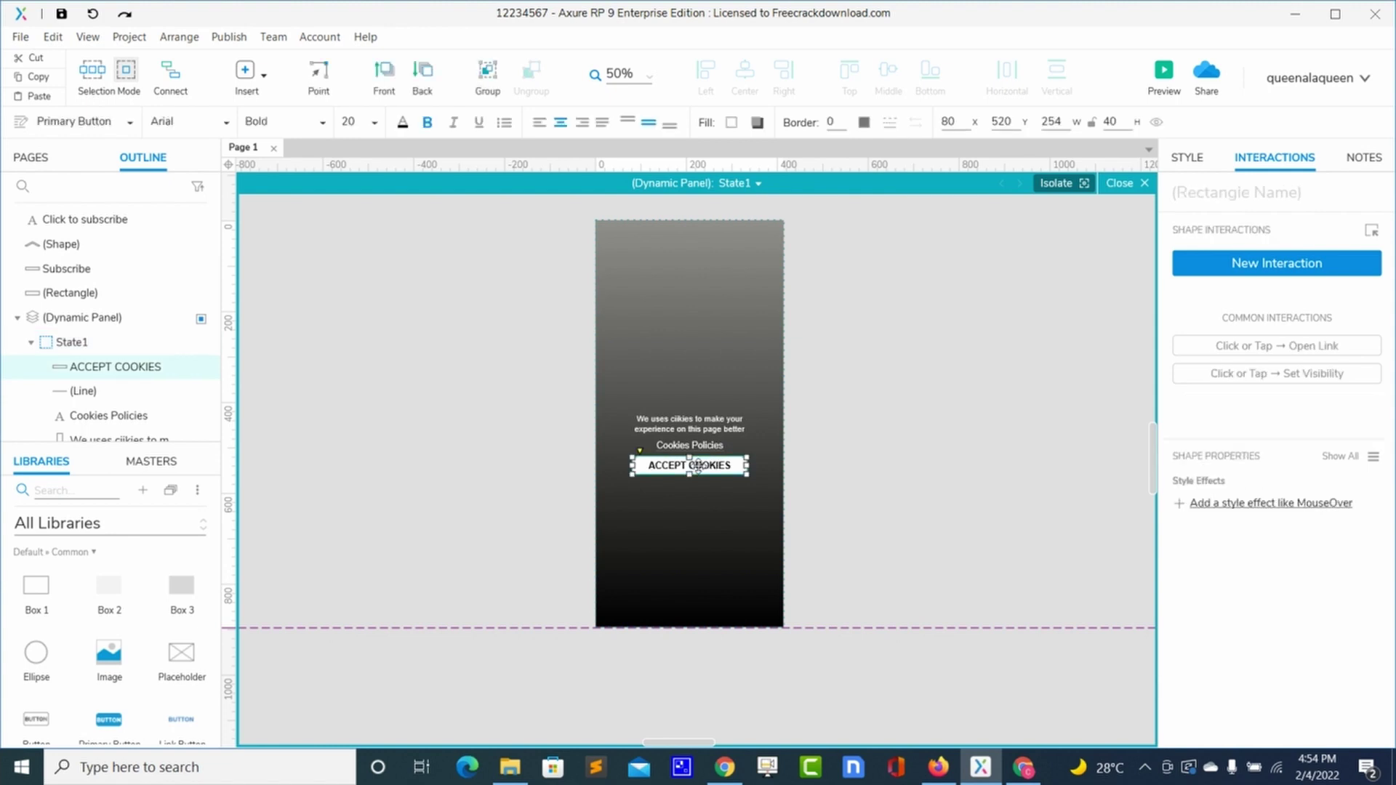
left_click(1211, 262)
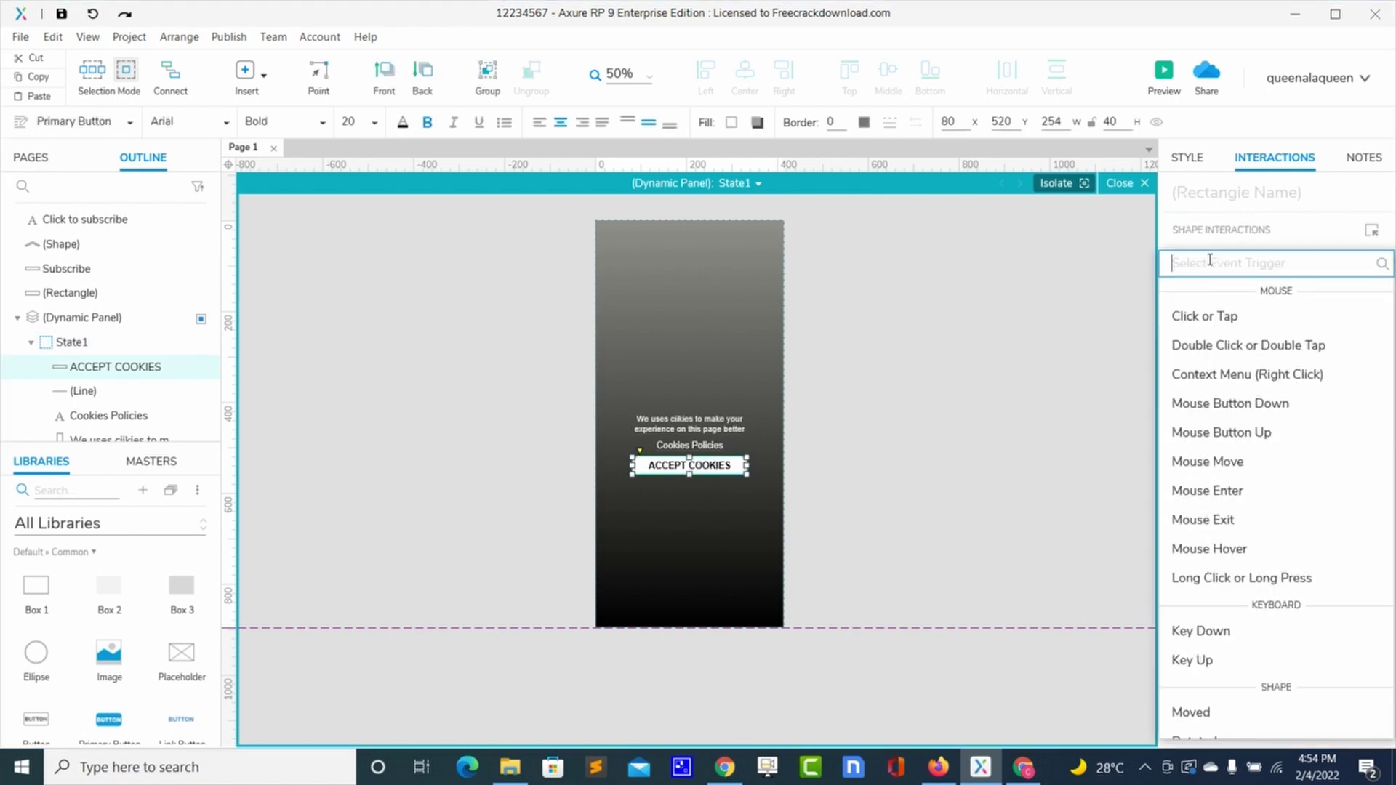
left_click(1206, 323)
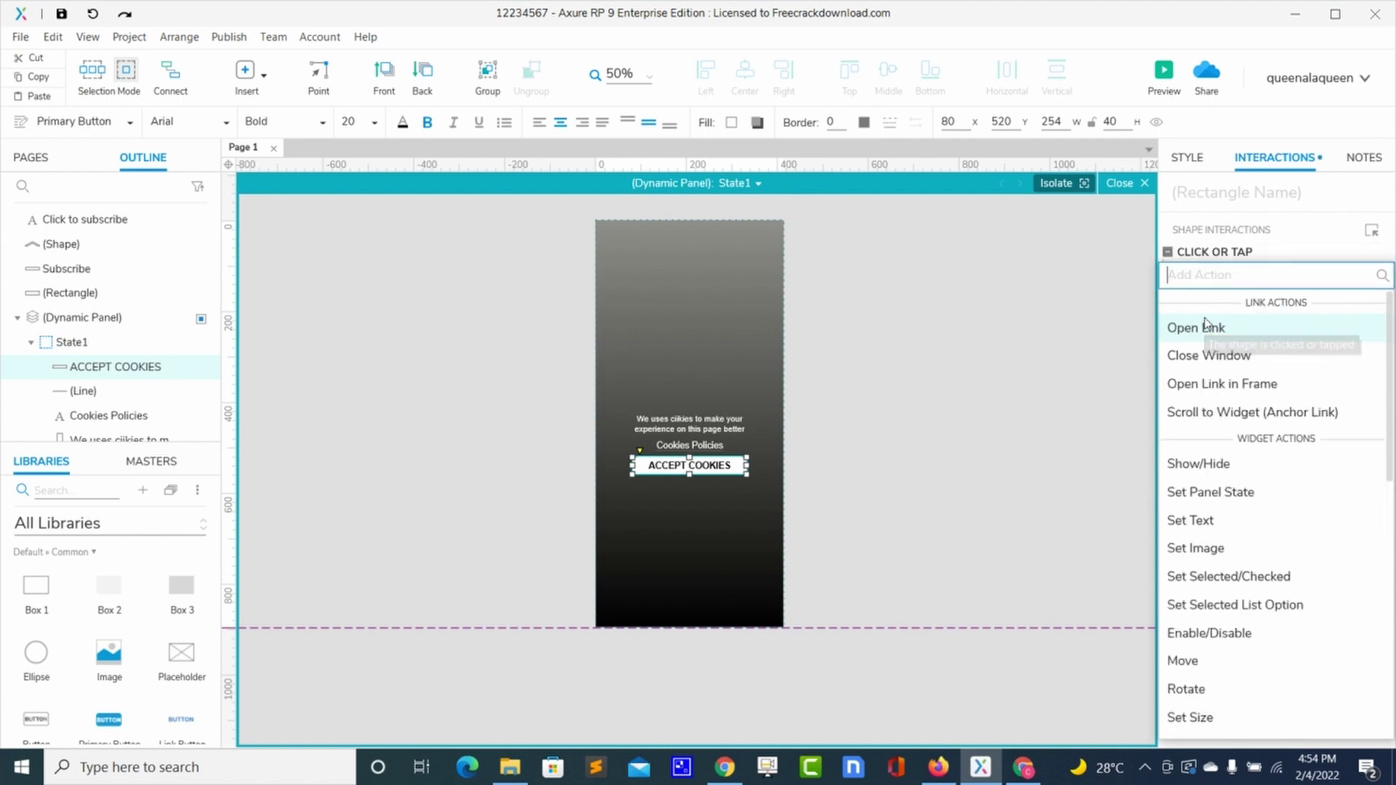
left_click(1196, 464)
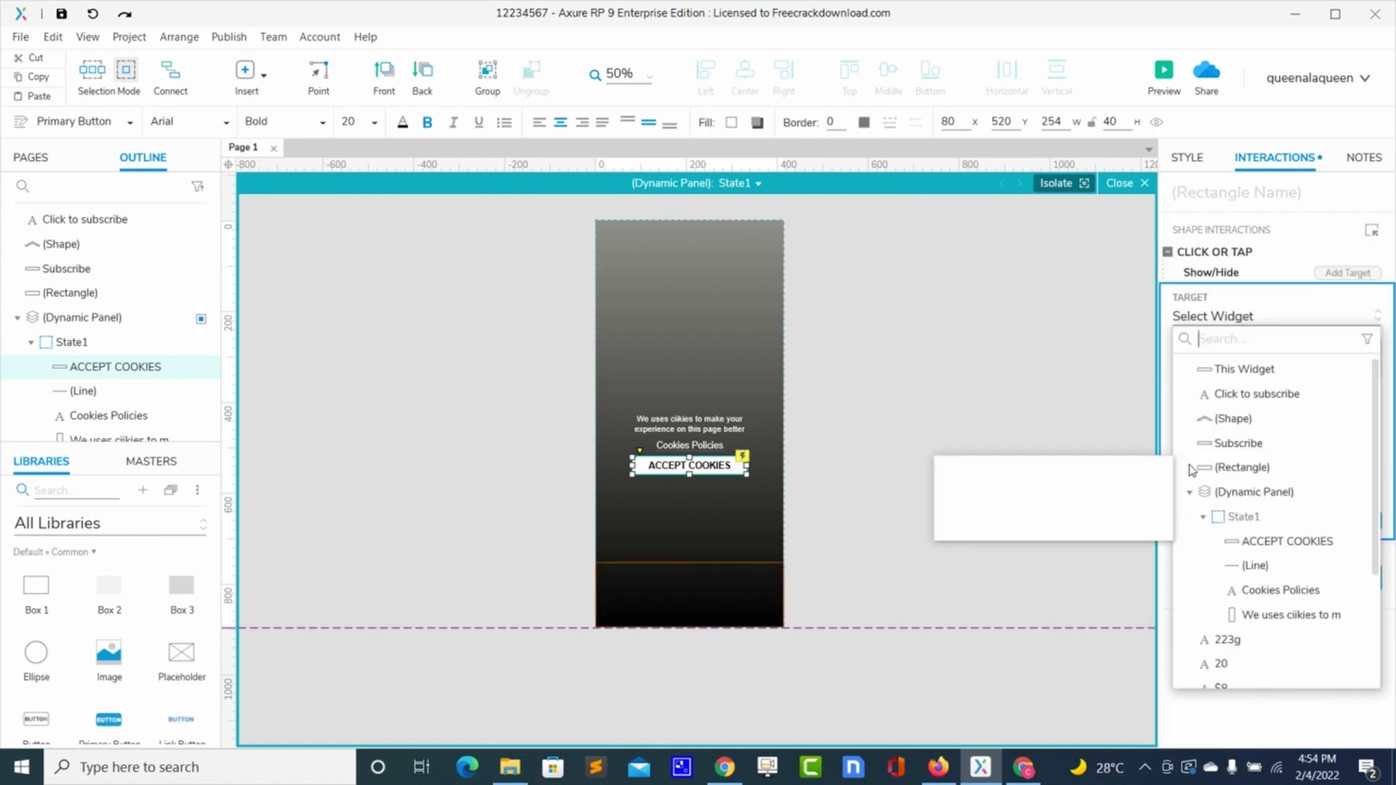
Set the action to Hide the dynamic panel with a 500 ms fade, then return to Page 1.
left_click(1236, 494)
left_click(1276, 380)
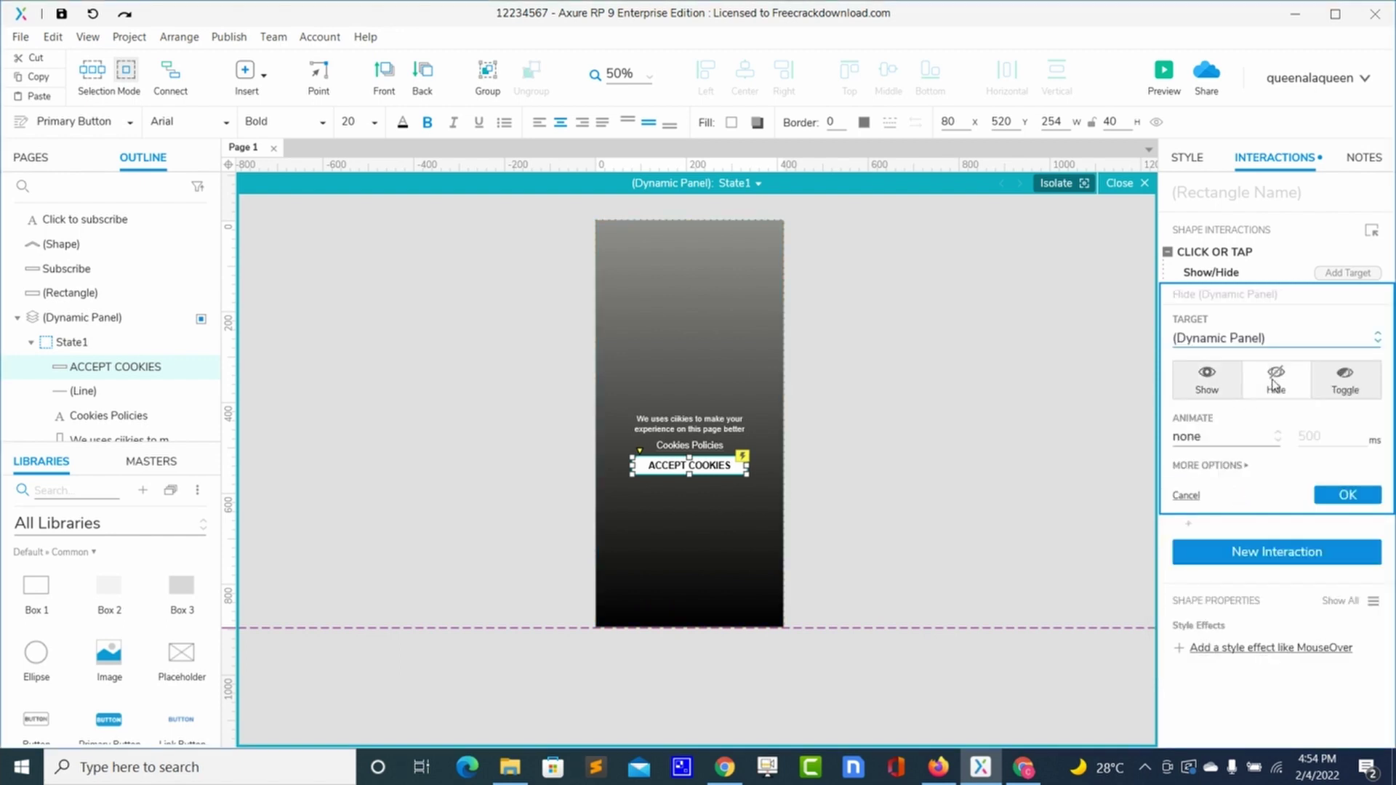
left_click(1211, 437)
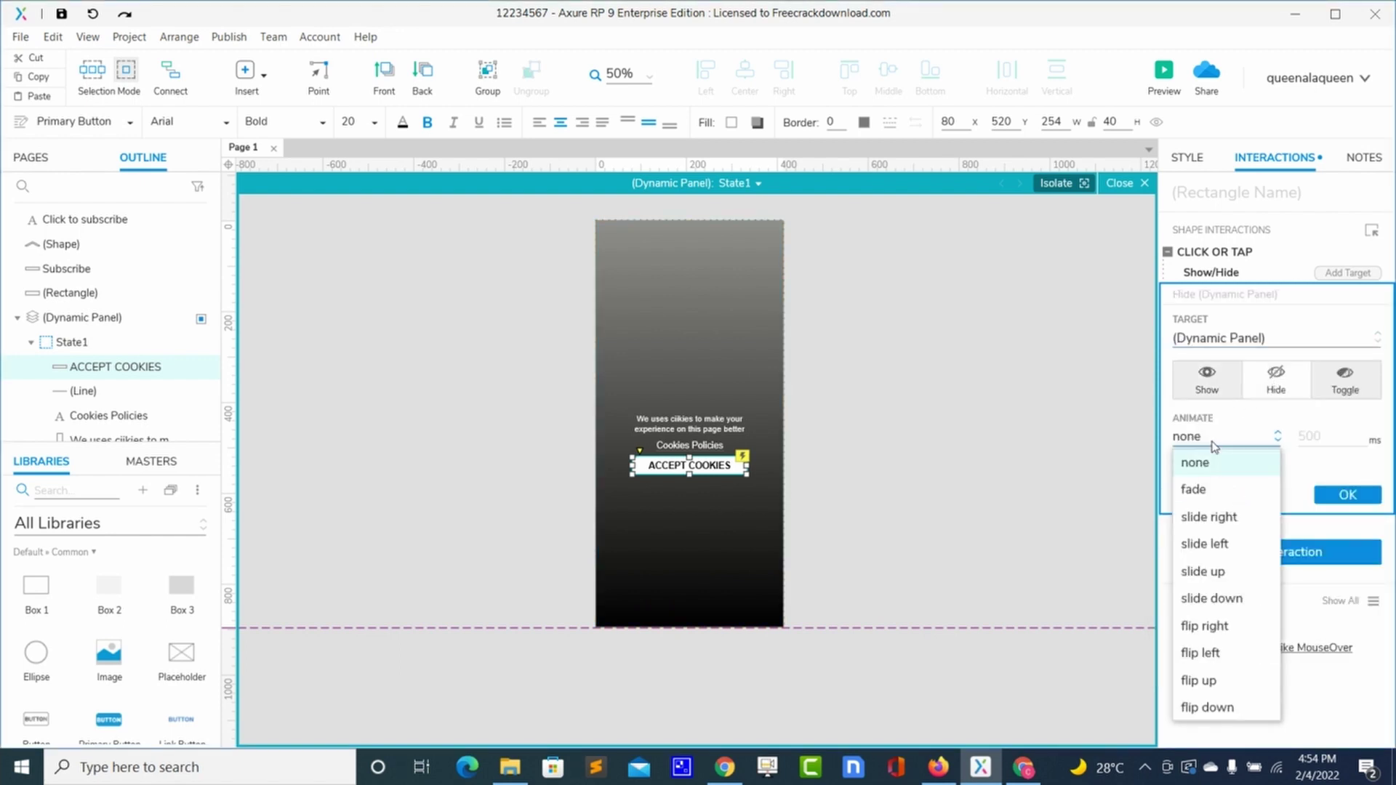
left_click(1195, 490)
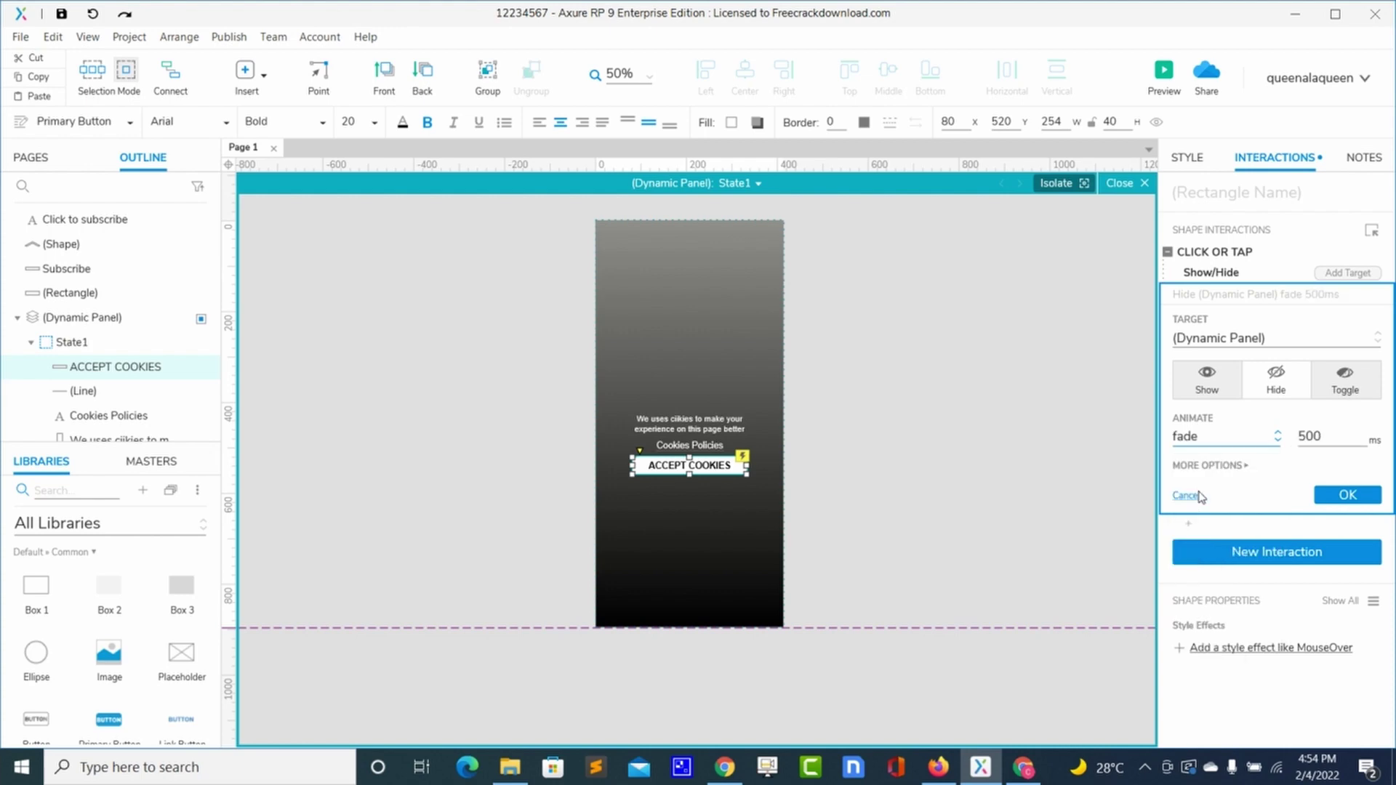
left_click(1347, 496)
double_click(1019, 384)
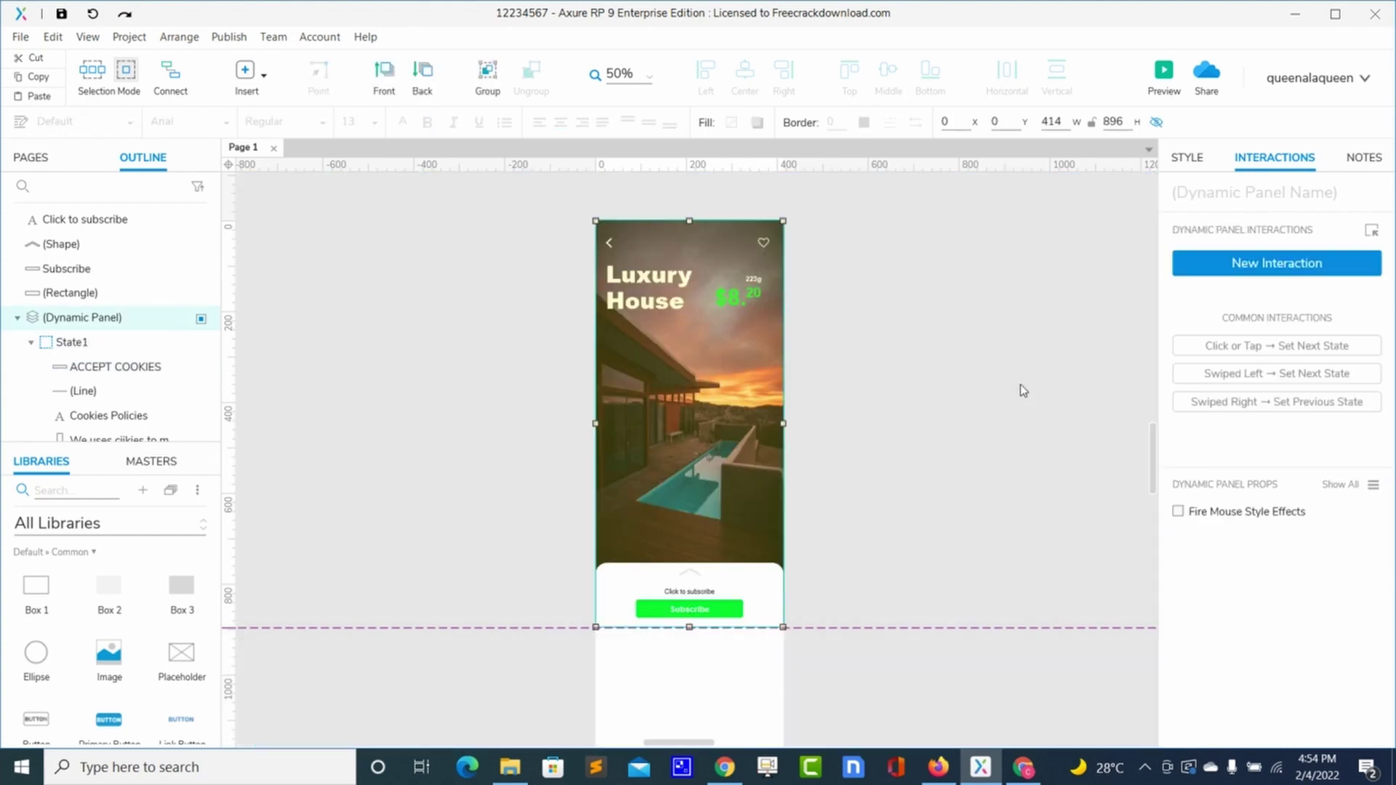
left_click(1163, 71)
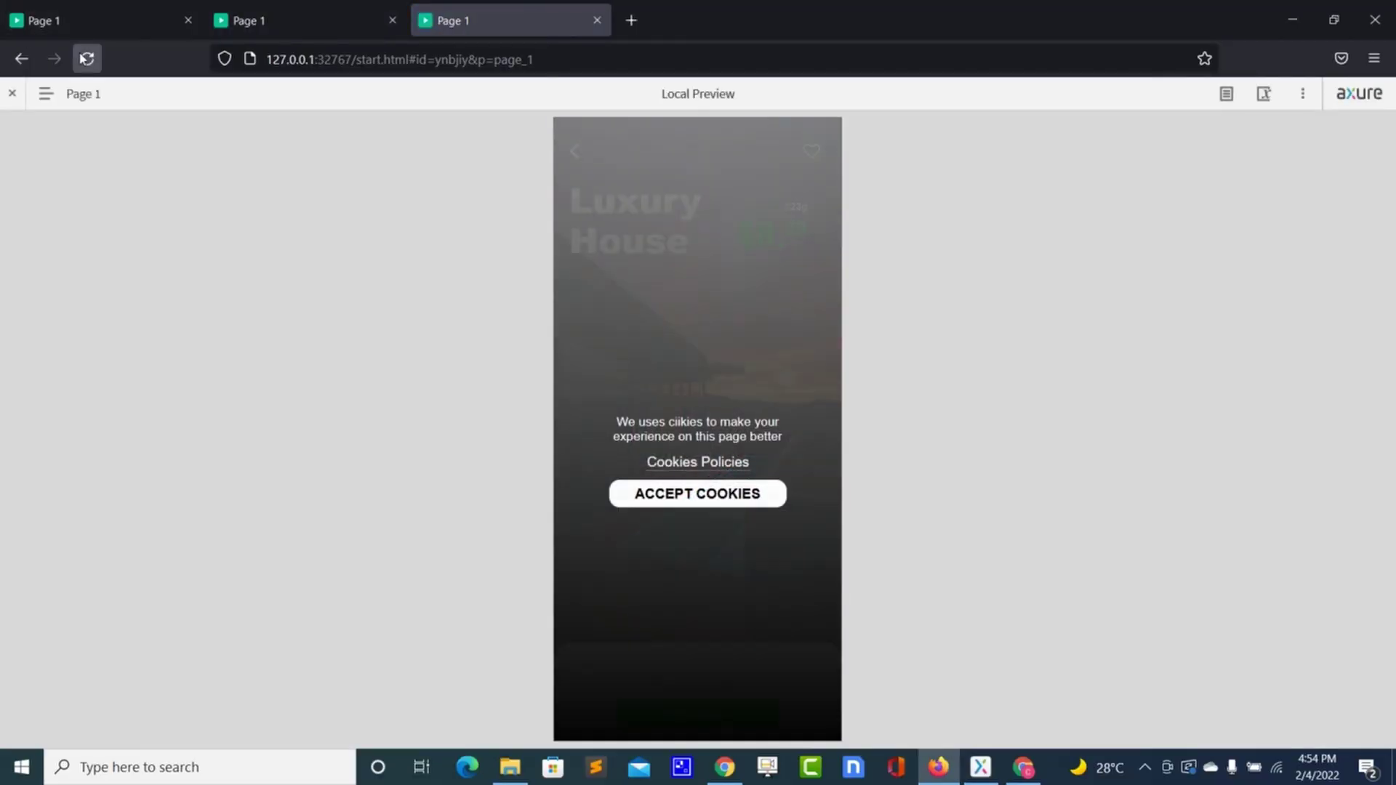
left_click(85, 58)
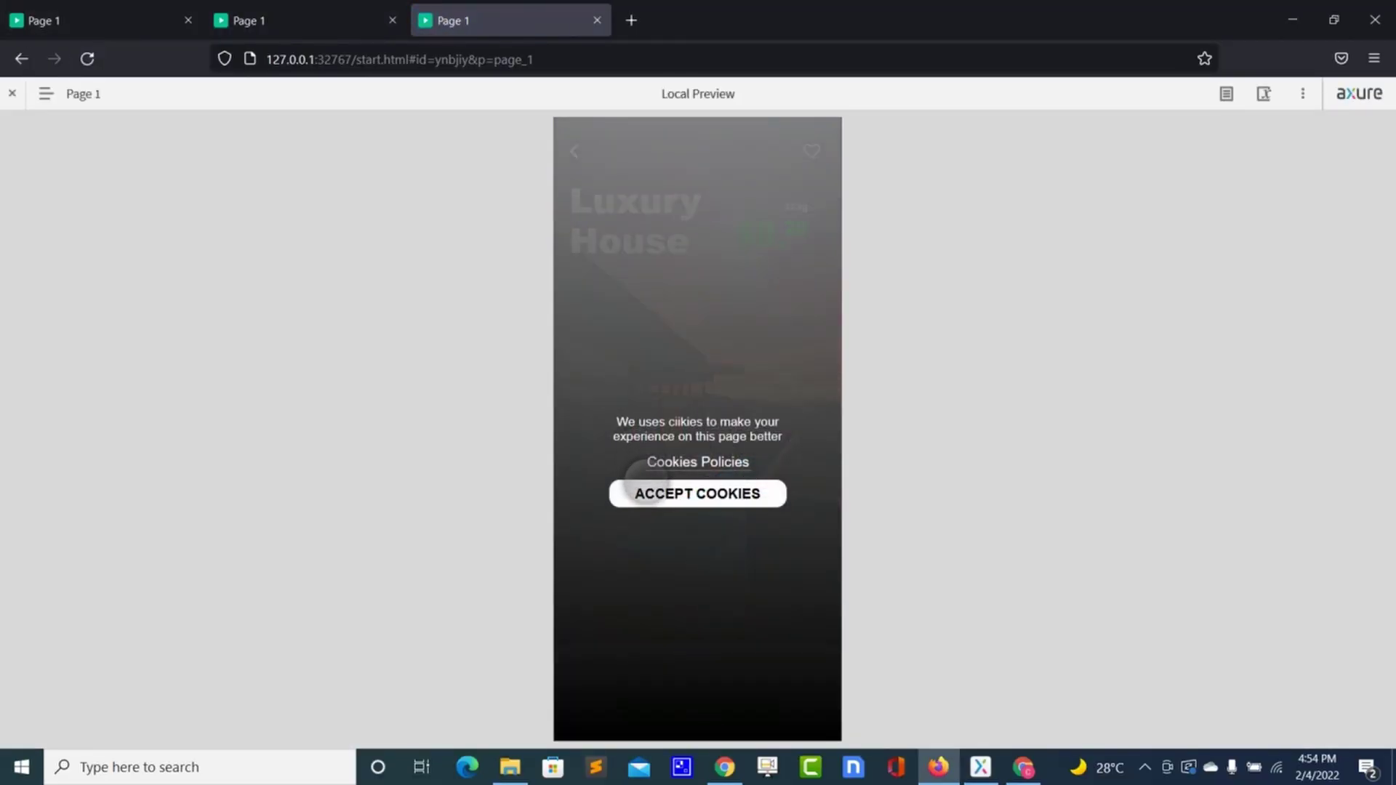
left_click(646, 493)
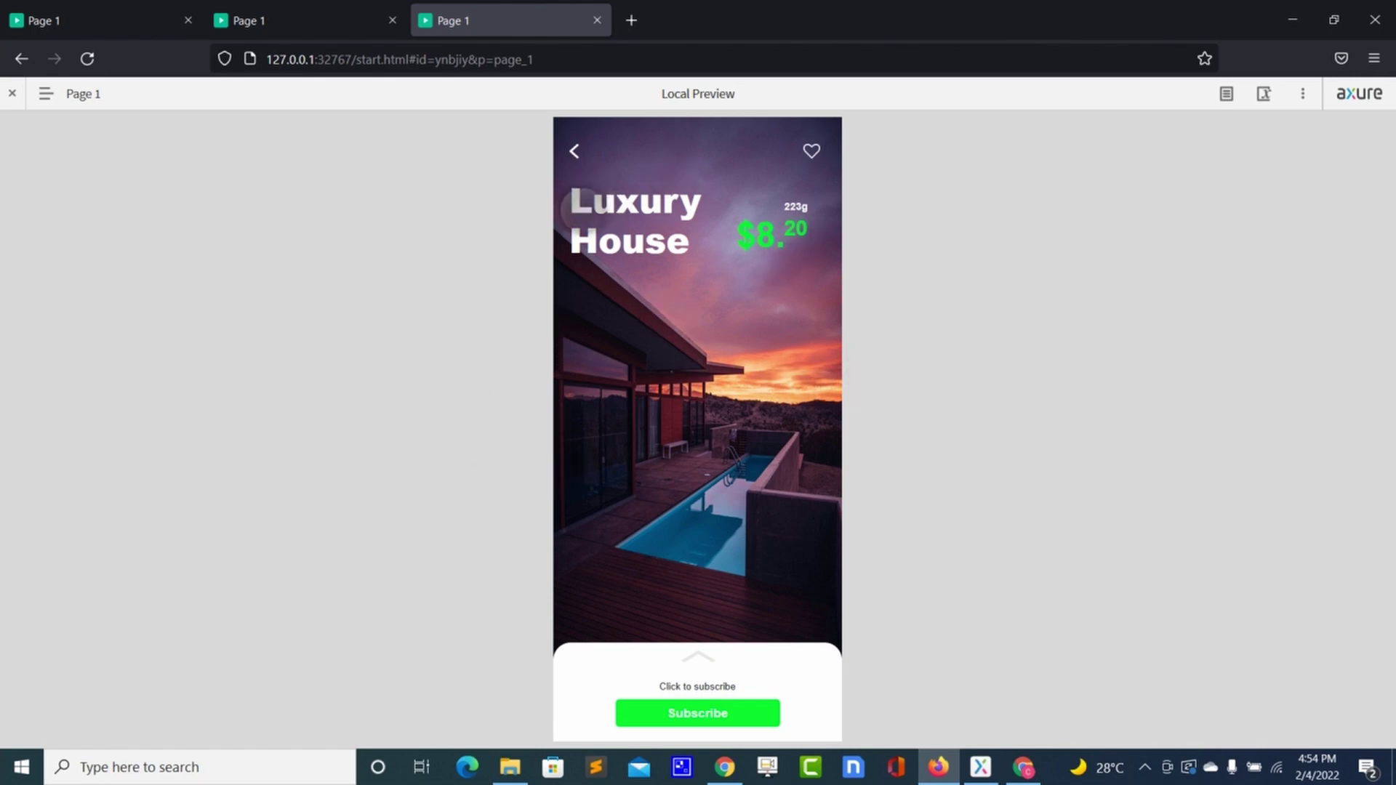
key("alt+Tab")
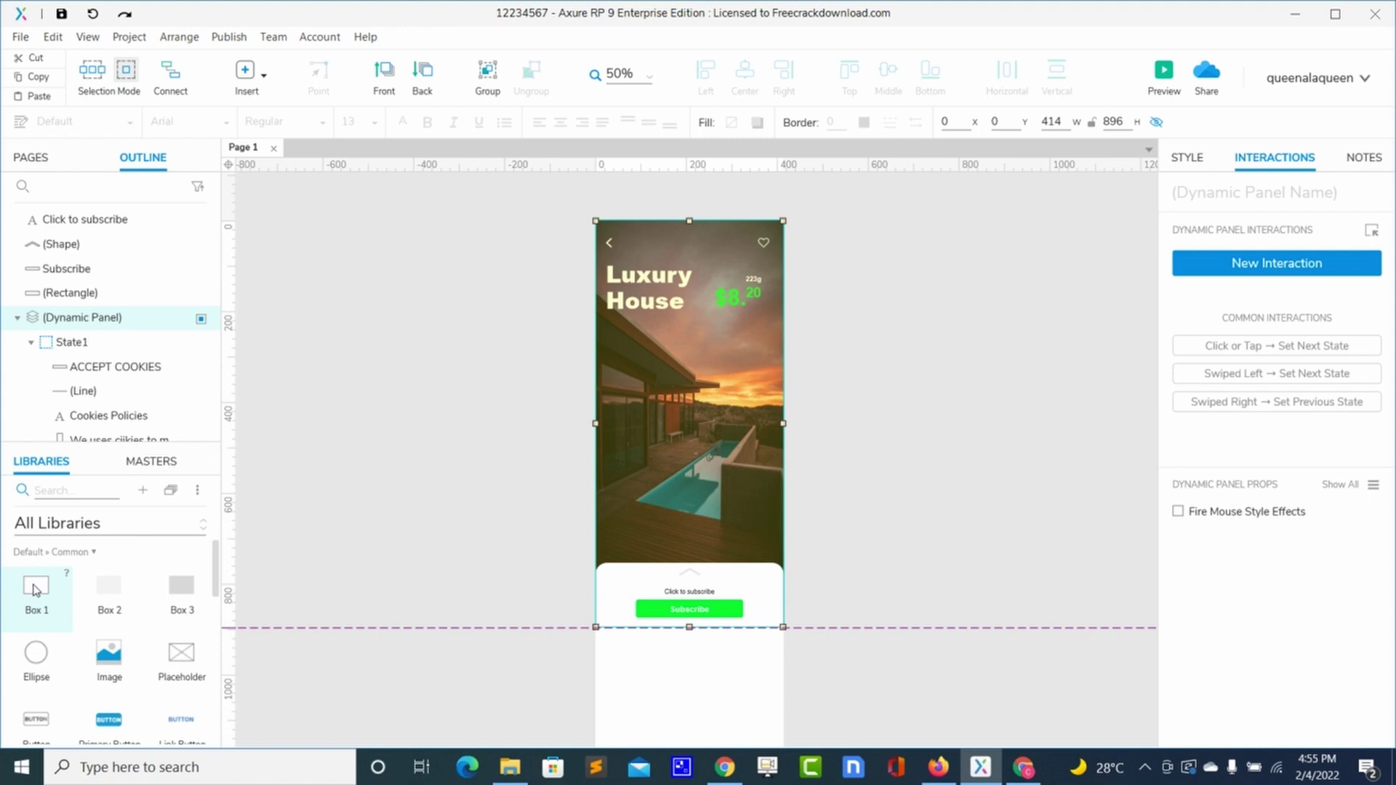
Drop a box onto the phone screen and enlarge it slightly to 319 × 181.
left_click_drag(35, 591, 619, 353)
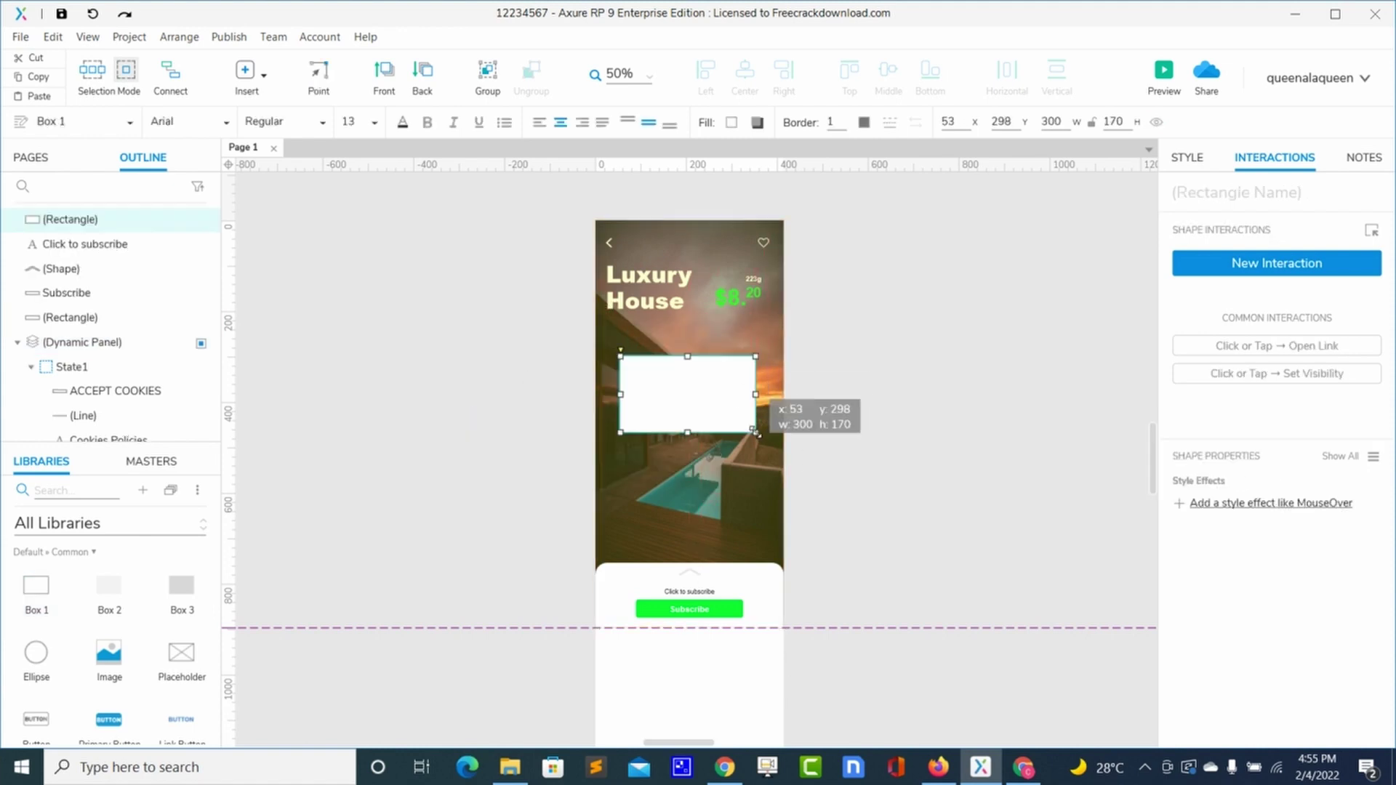
left_click_drag(756, 431, 764, 439)
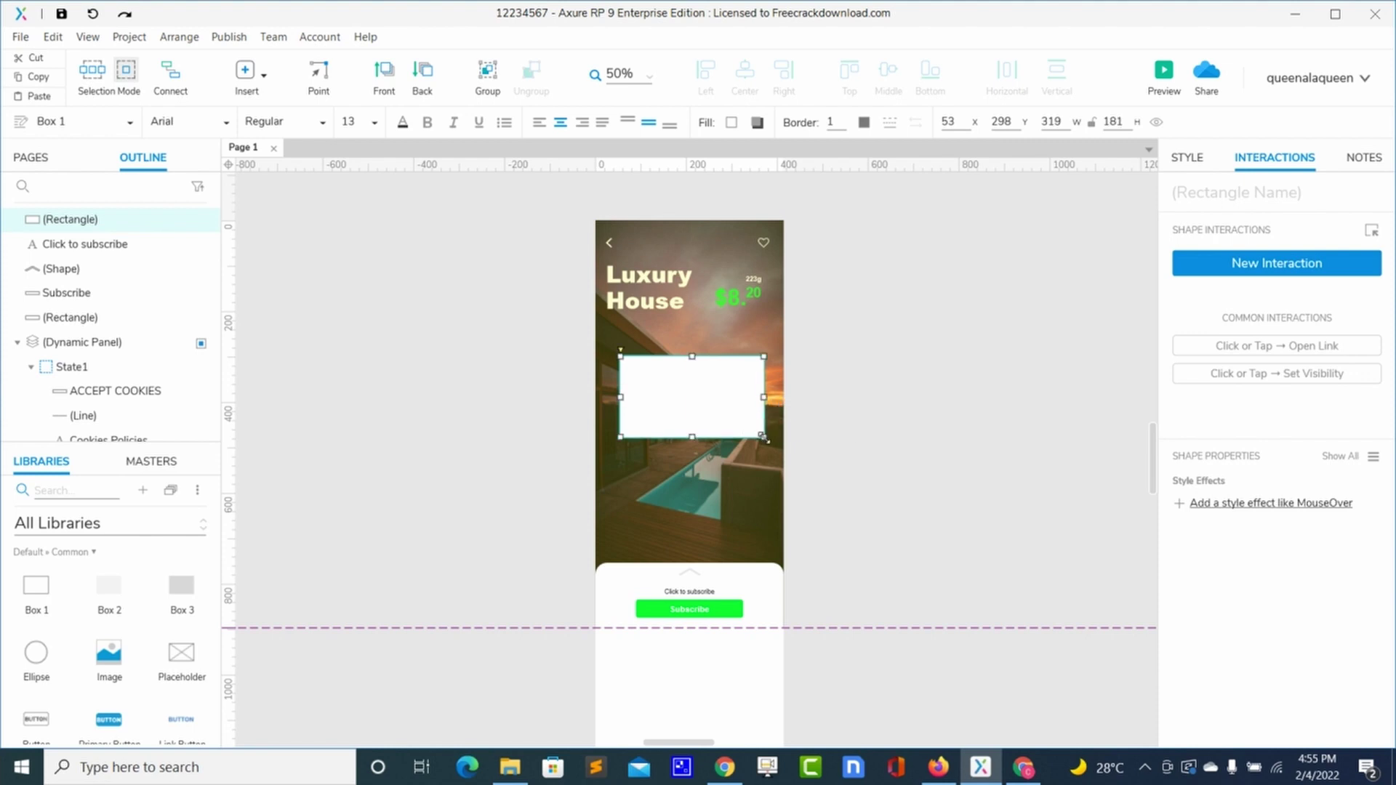
left_click(763, 469)
scroll(763, 468, "up", 2)
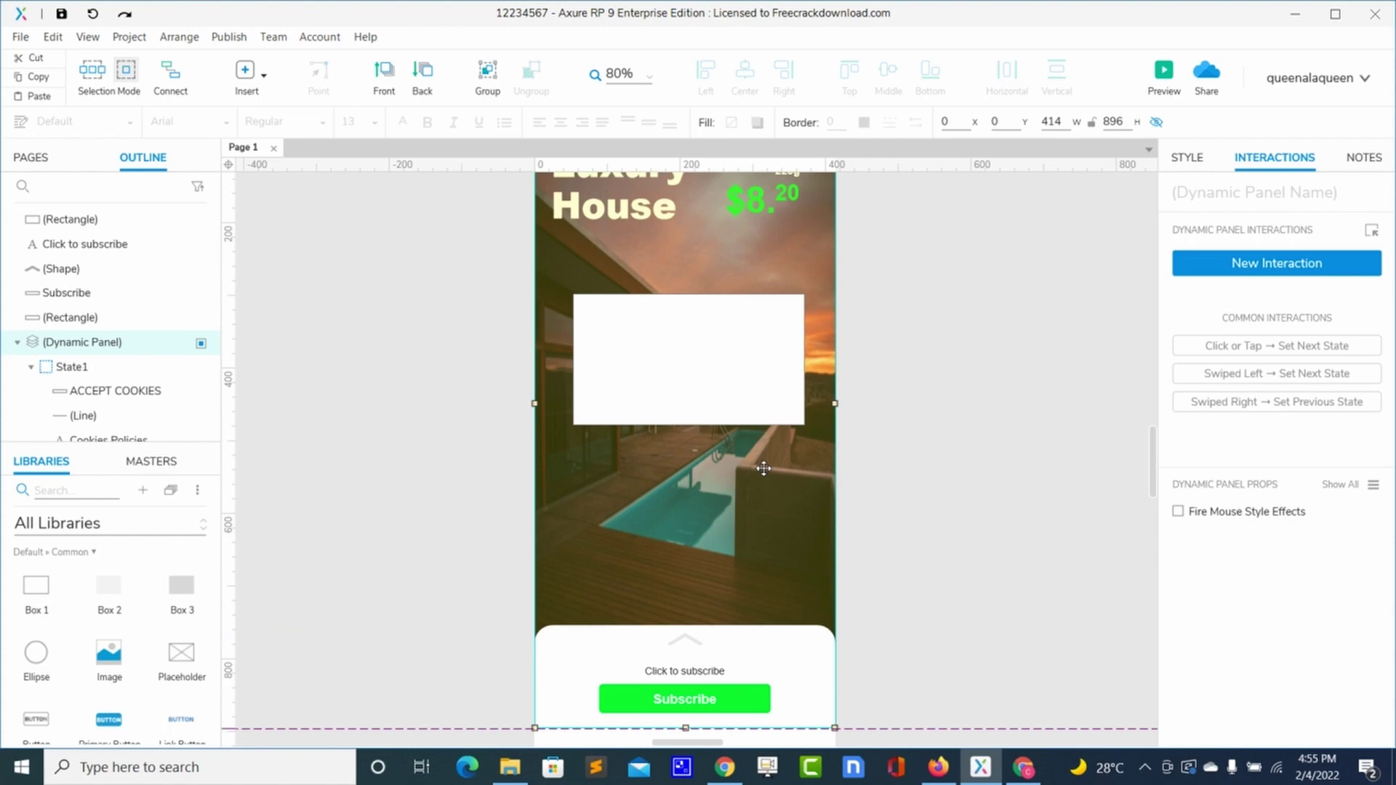
scroll(763, 468, "up", 1)
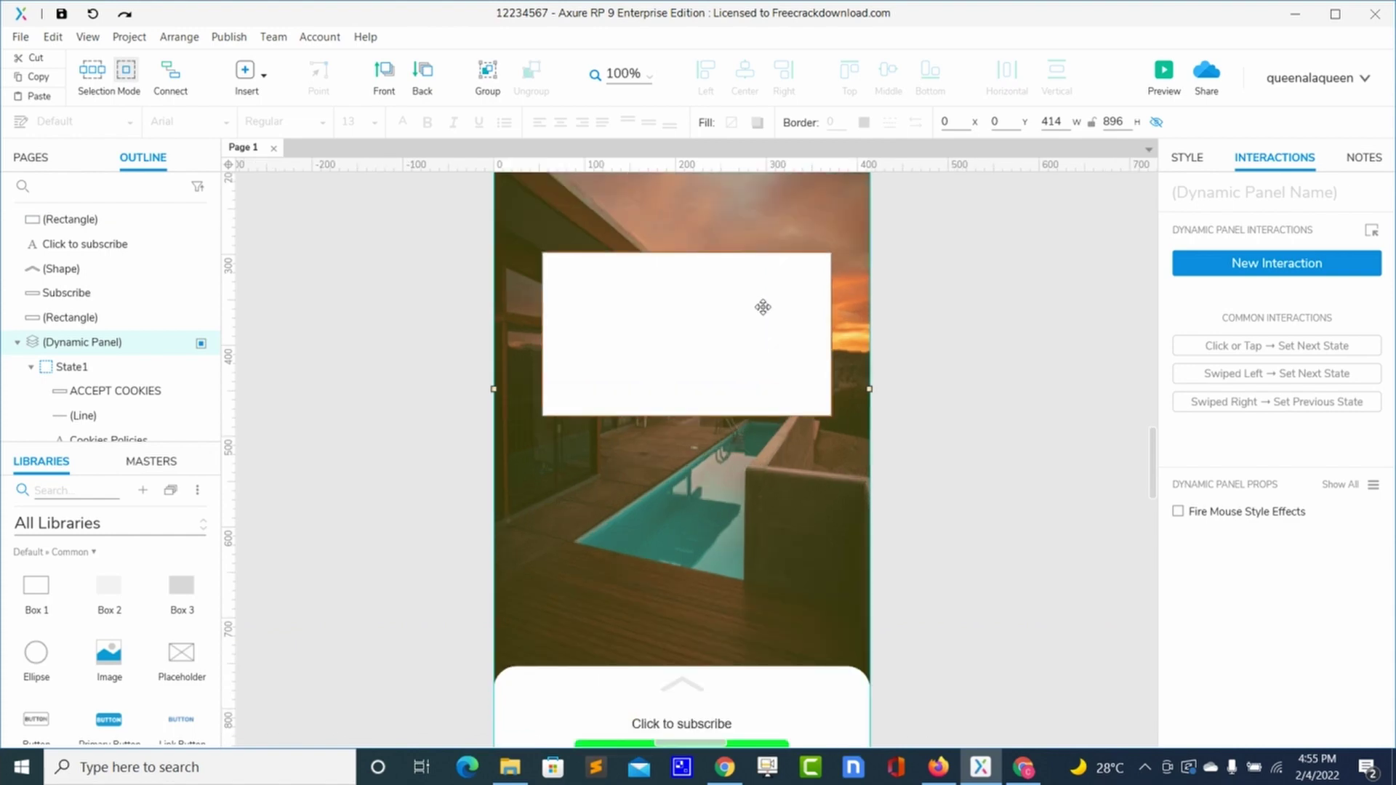
scroll(763, 307, "down", 1)
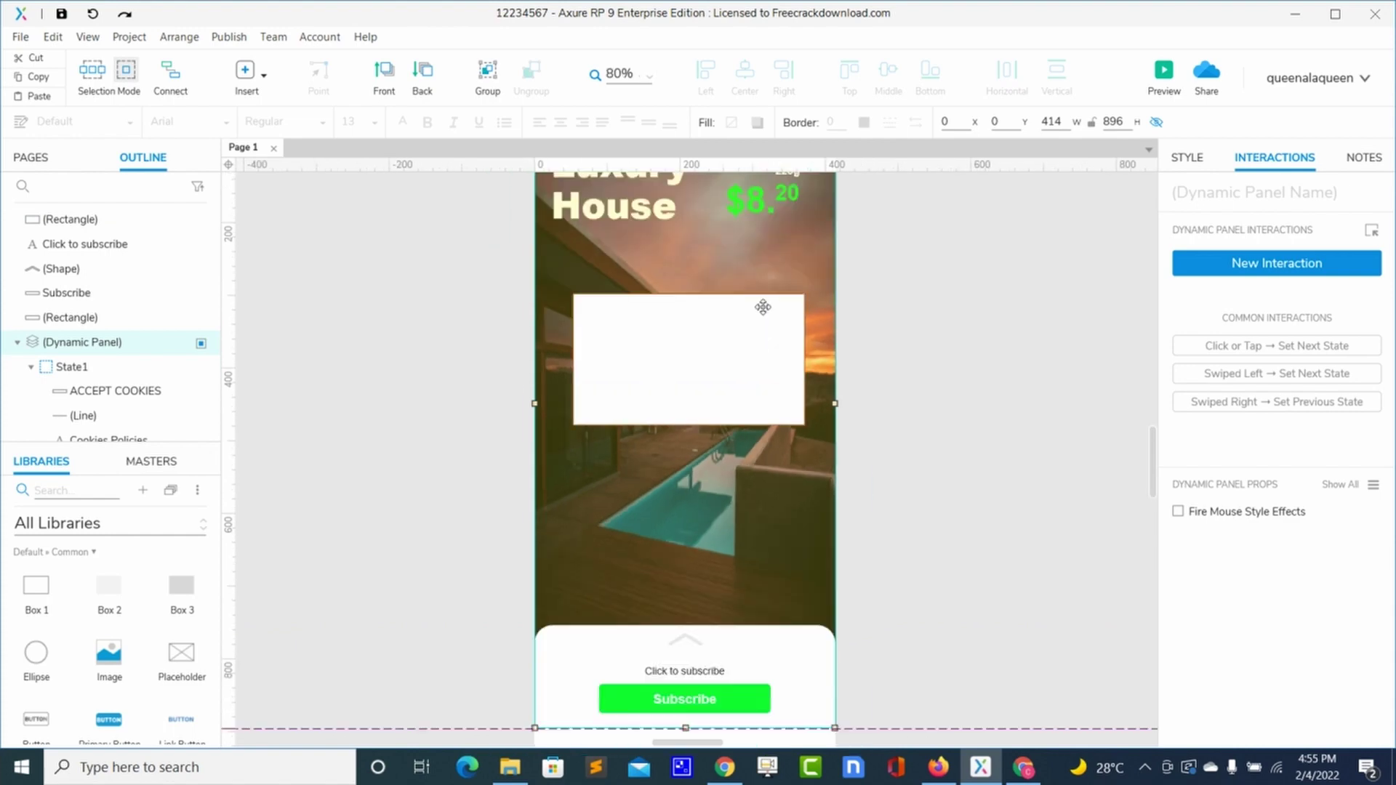
Move the white box lower, make it 193 tall, and drag in the icons8-done checkmark image.
left_click(741, 341)
left_click_drag(741, 340, 742, 398)
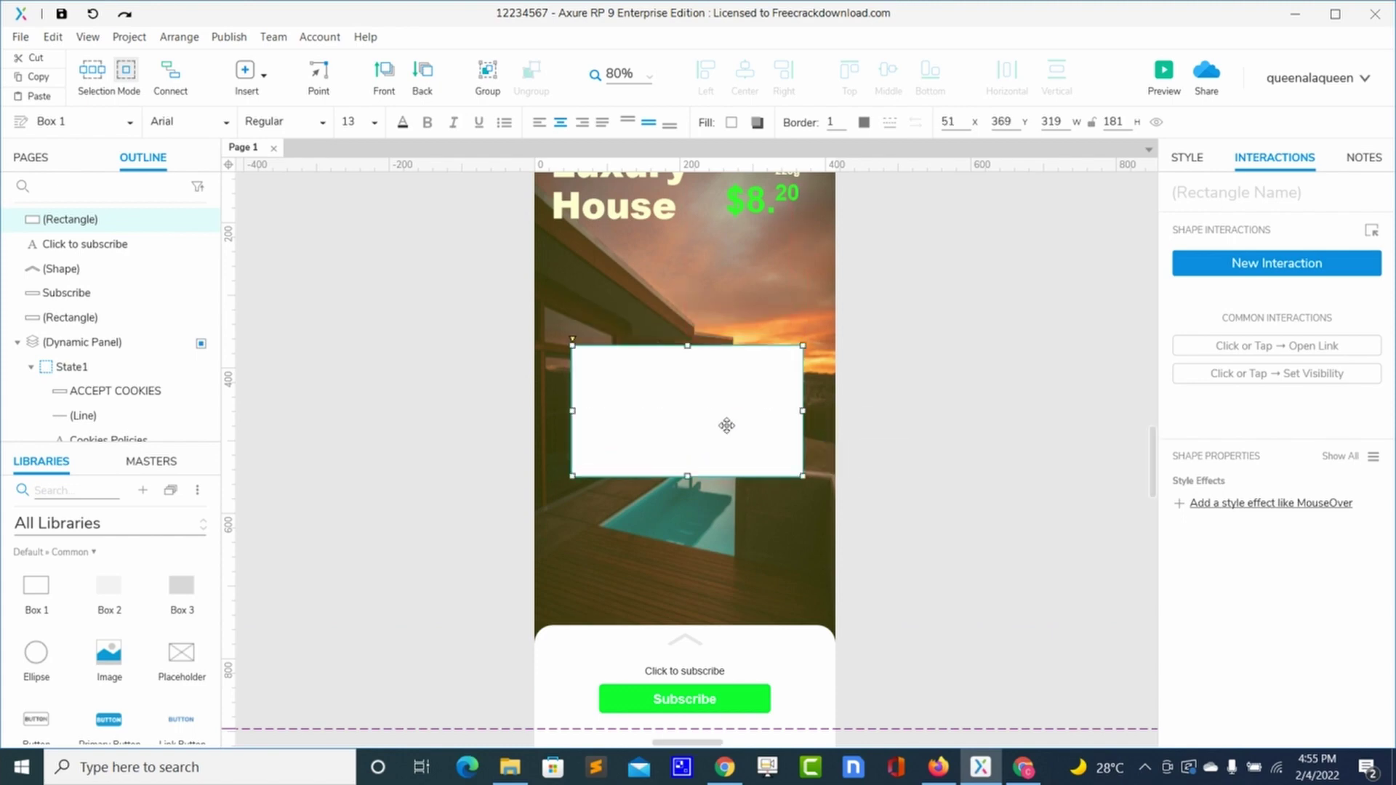
left_click_drag(687, 476, 749, 470)
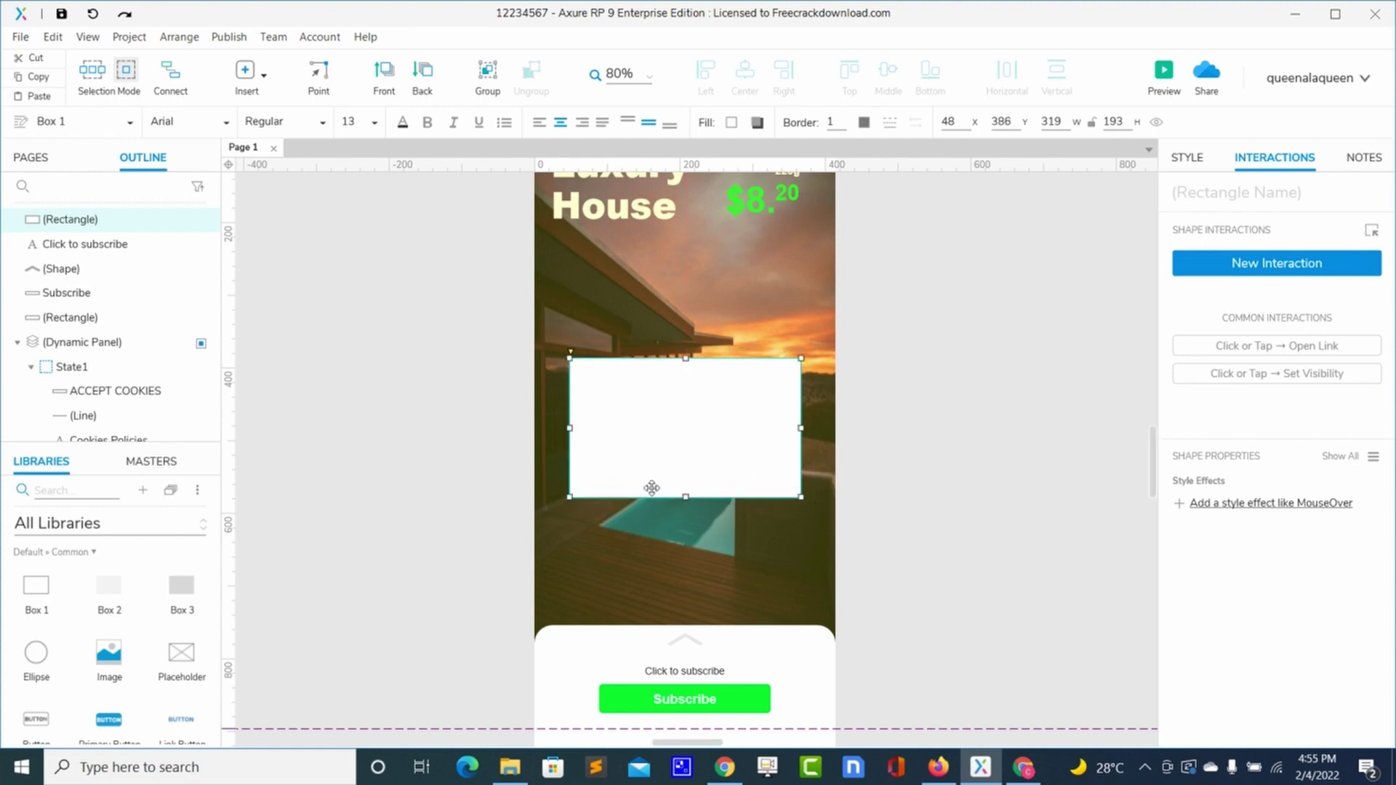
left_click(529, 775)
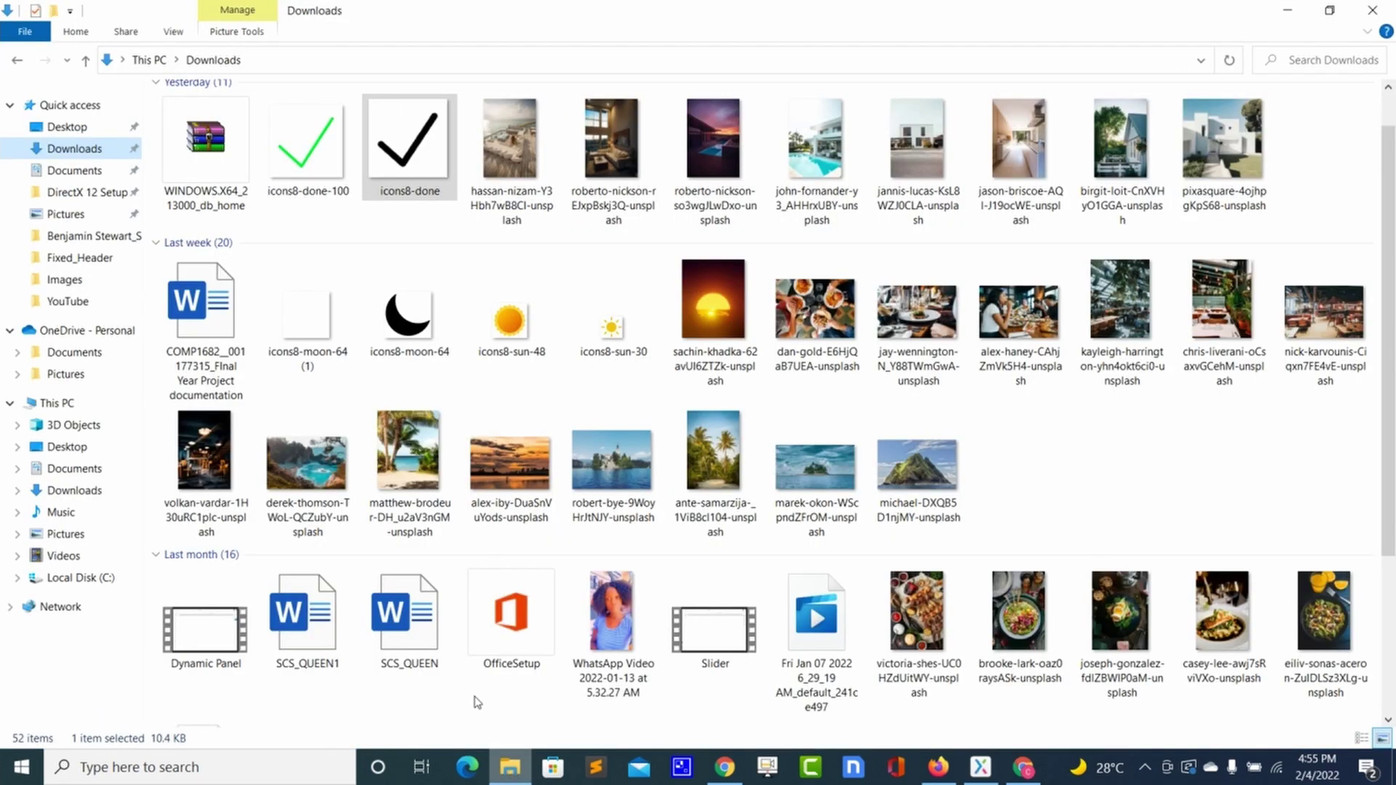
left_click_drag(411, 145, 668, 379)
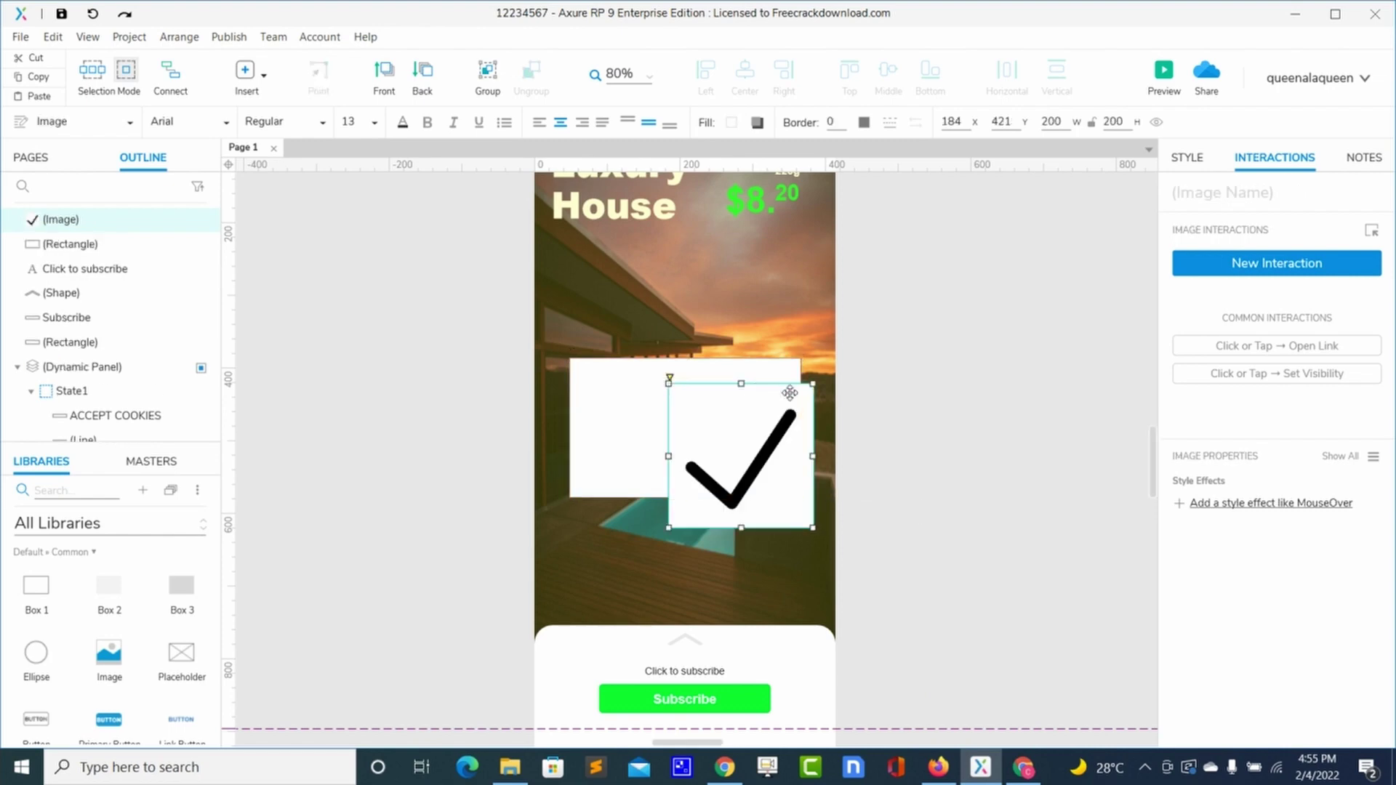
Resize the checkmark image to 42 × 42 at 186, 398, near the white box's top.
left_click_drag(813, 381, 688, 388)
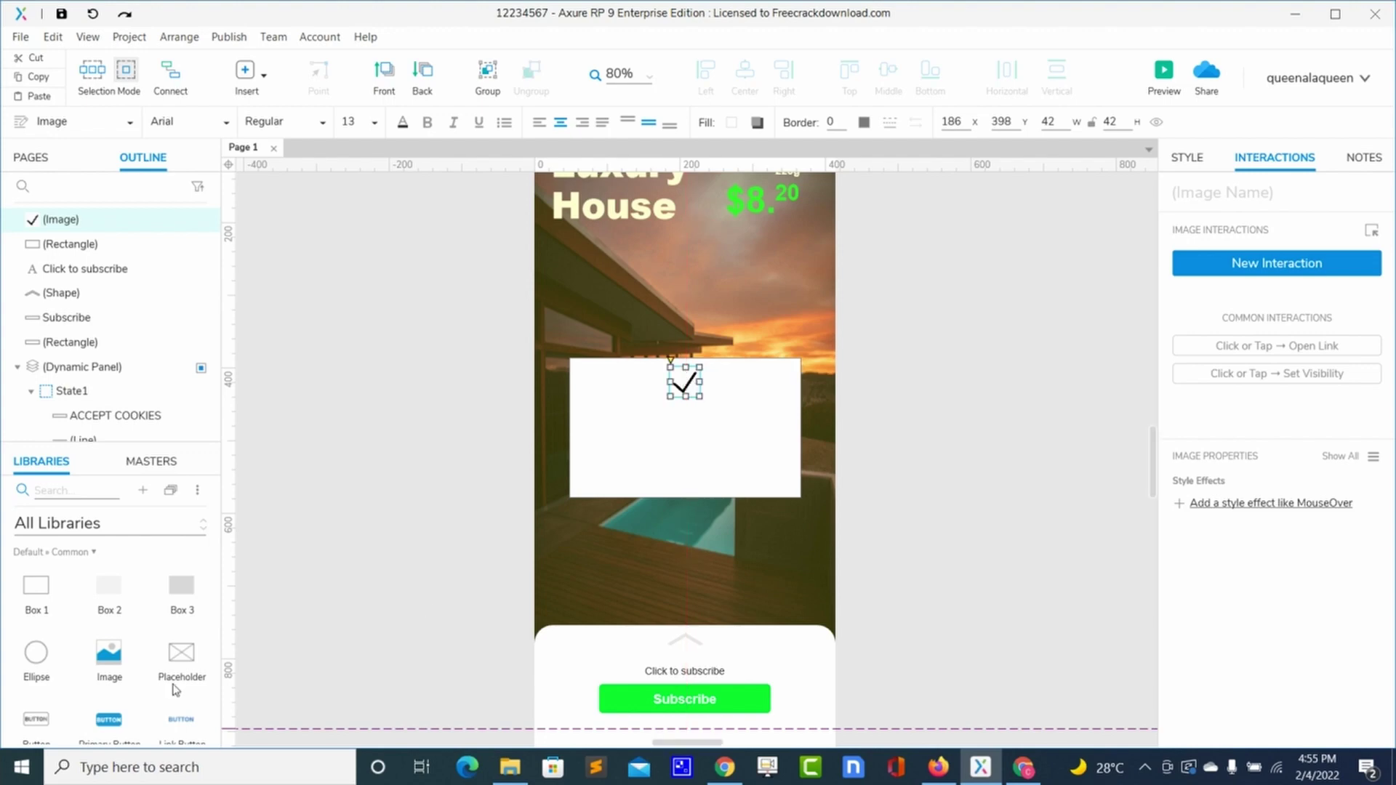
Add a Heading 1 on the white box reading 'Success'.
type("H")
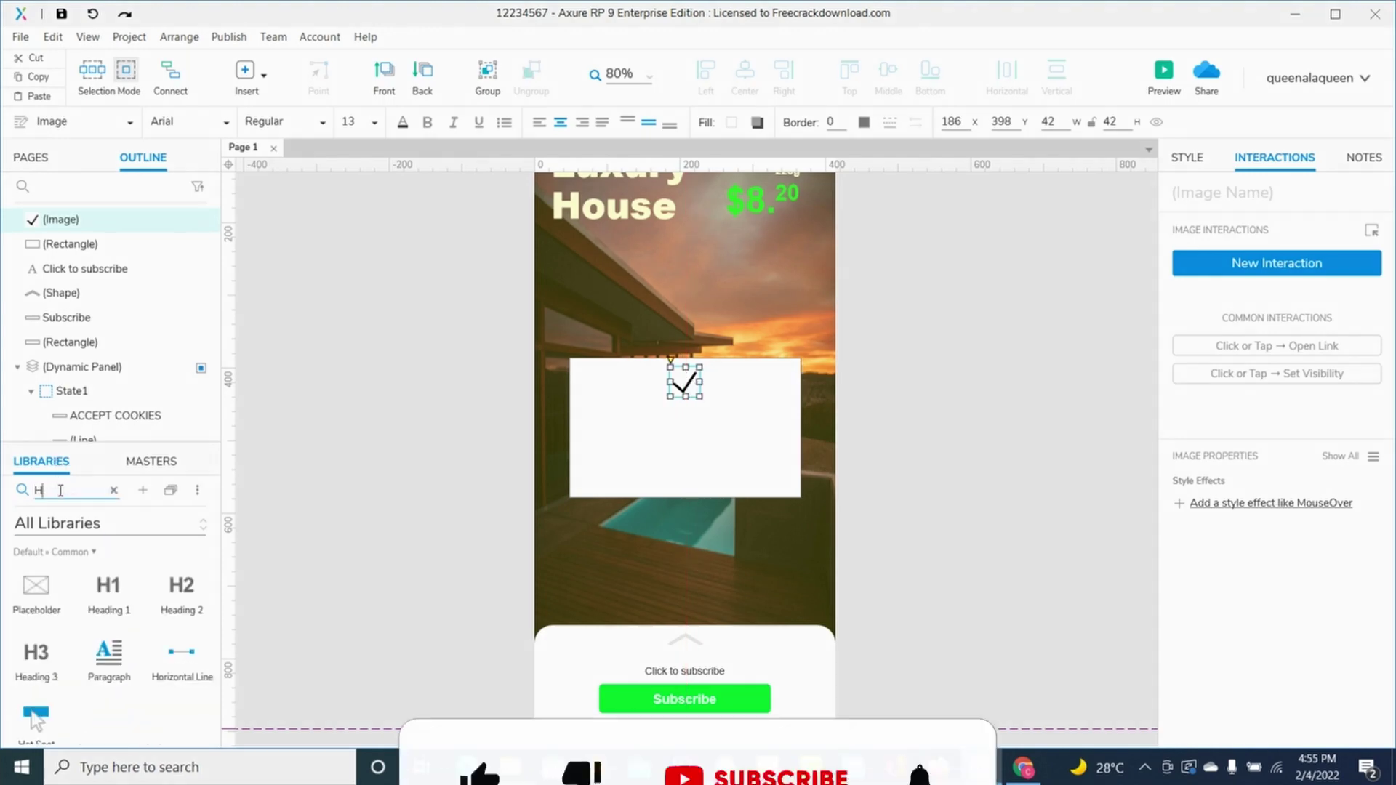
left_click_drag(108, 589, 637, 414)
double_click(655, 422)
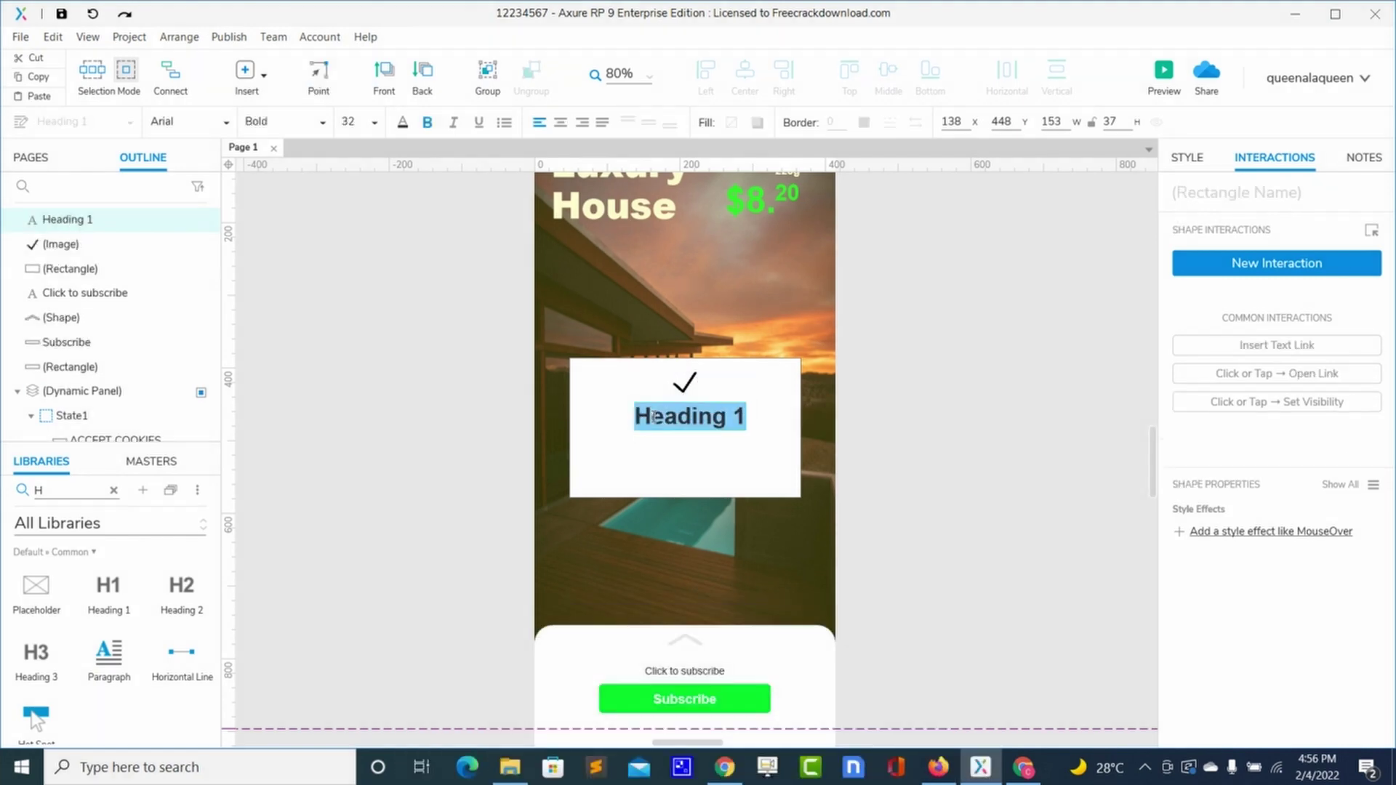
type("H")
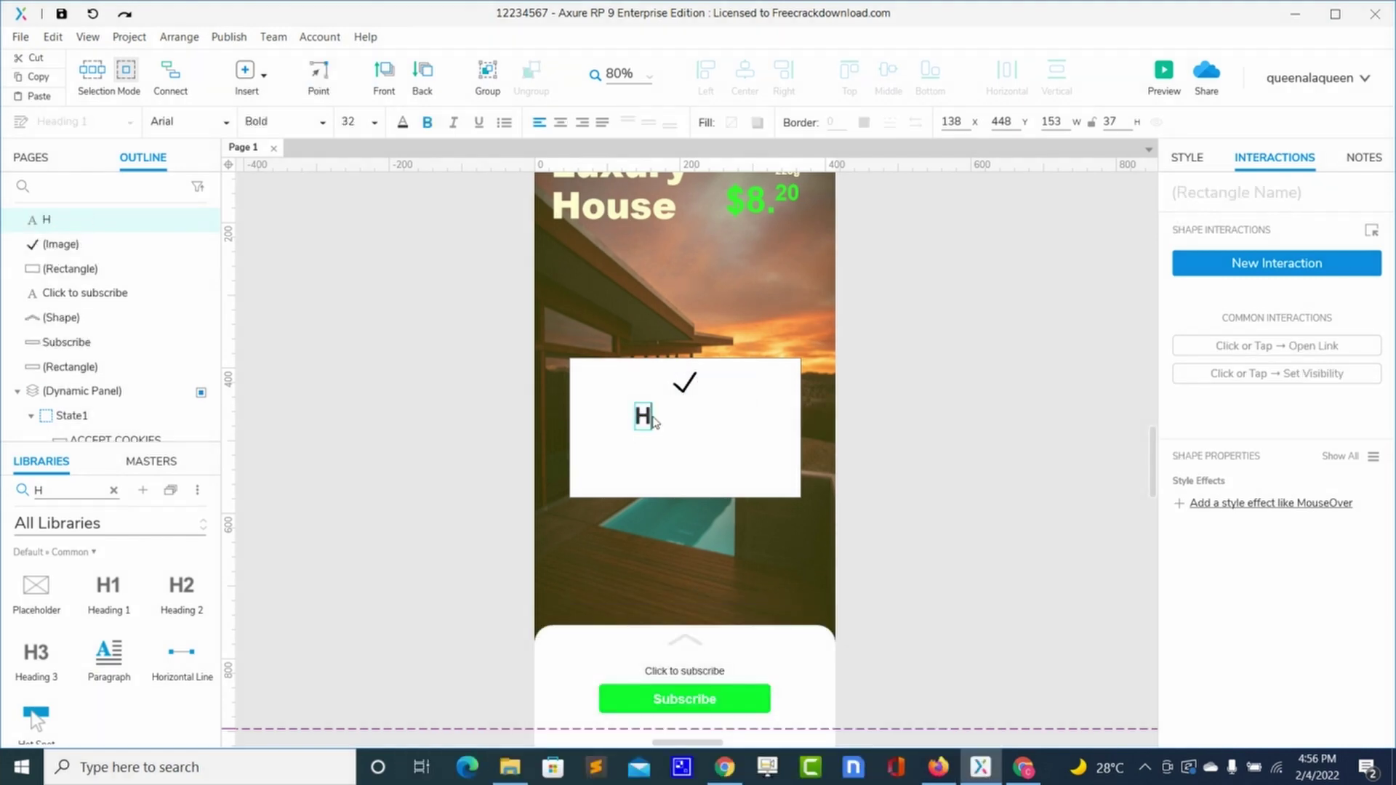
key("BackSpace")
type("Se")
key("BackSpace")
type("uccess")
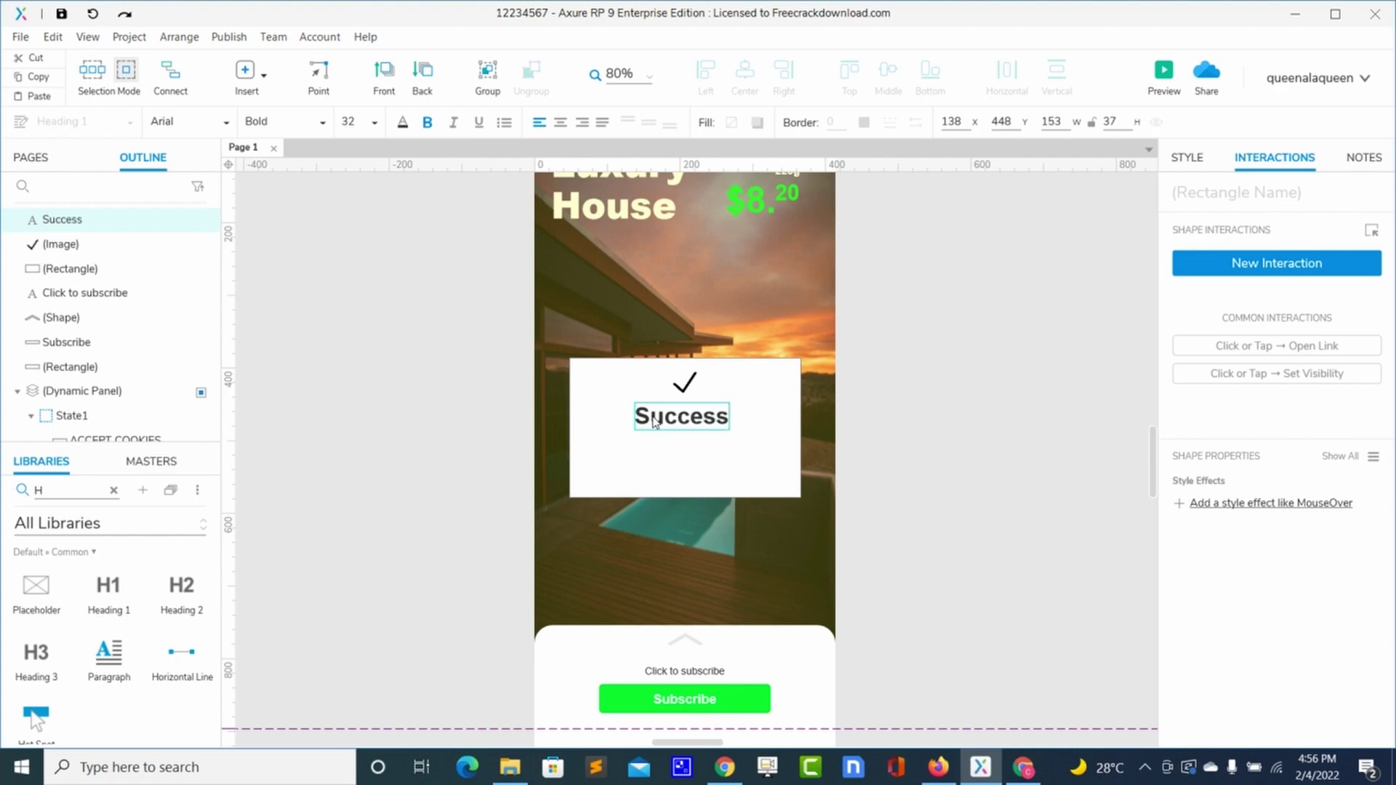
left_click(666, 439)
Set the Success heading to font size 25, centre it, and add a paragraph below.
double_click(680, 425)
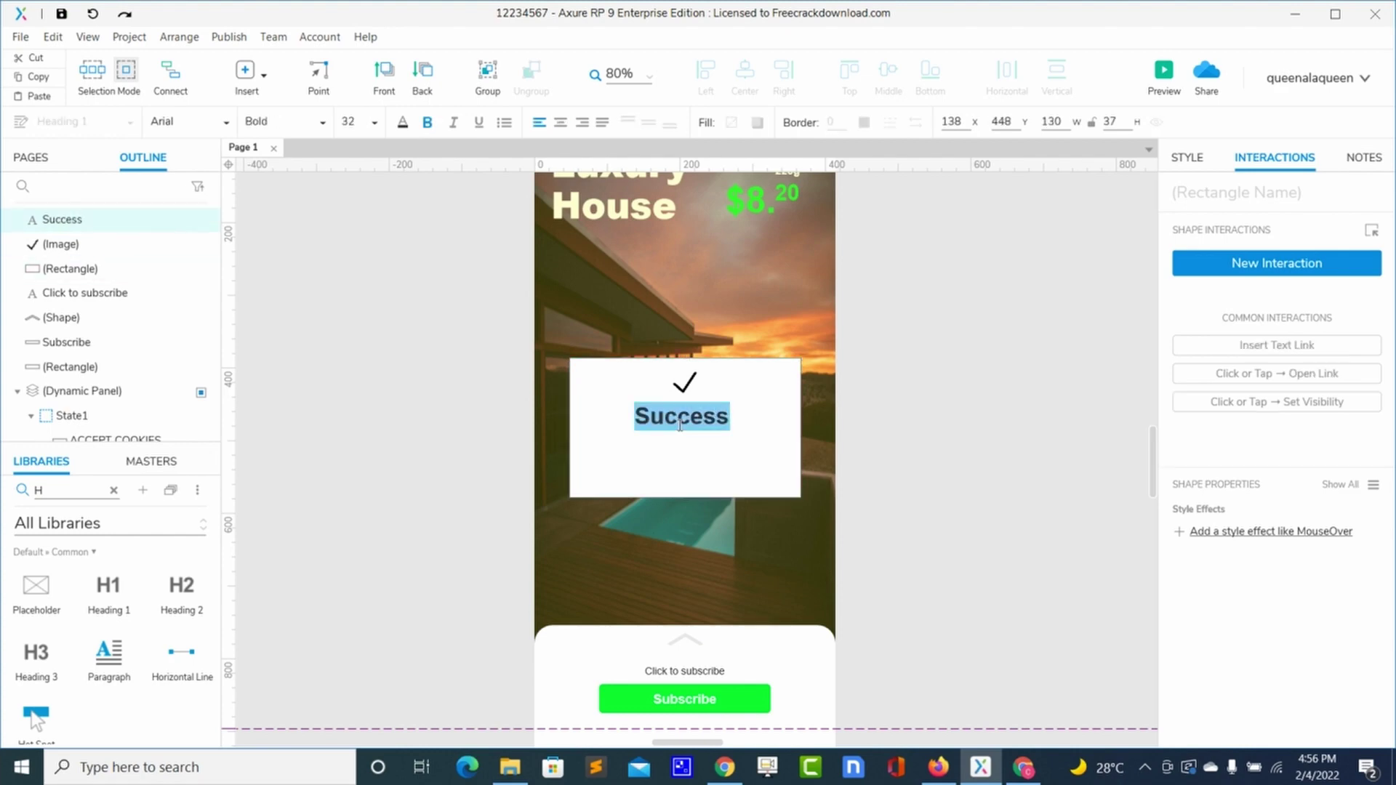
left_click(1188, 159)
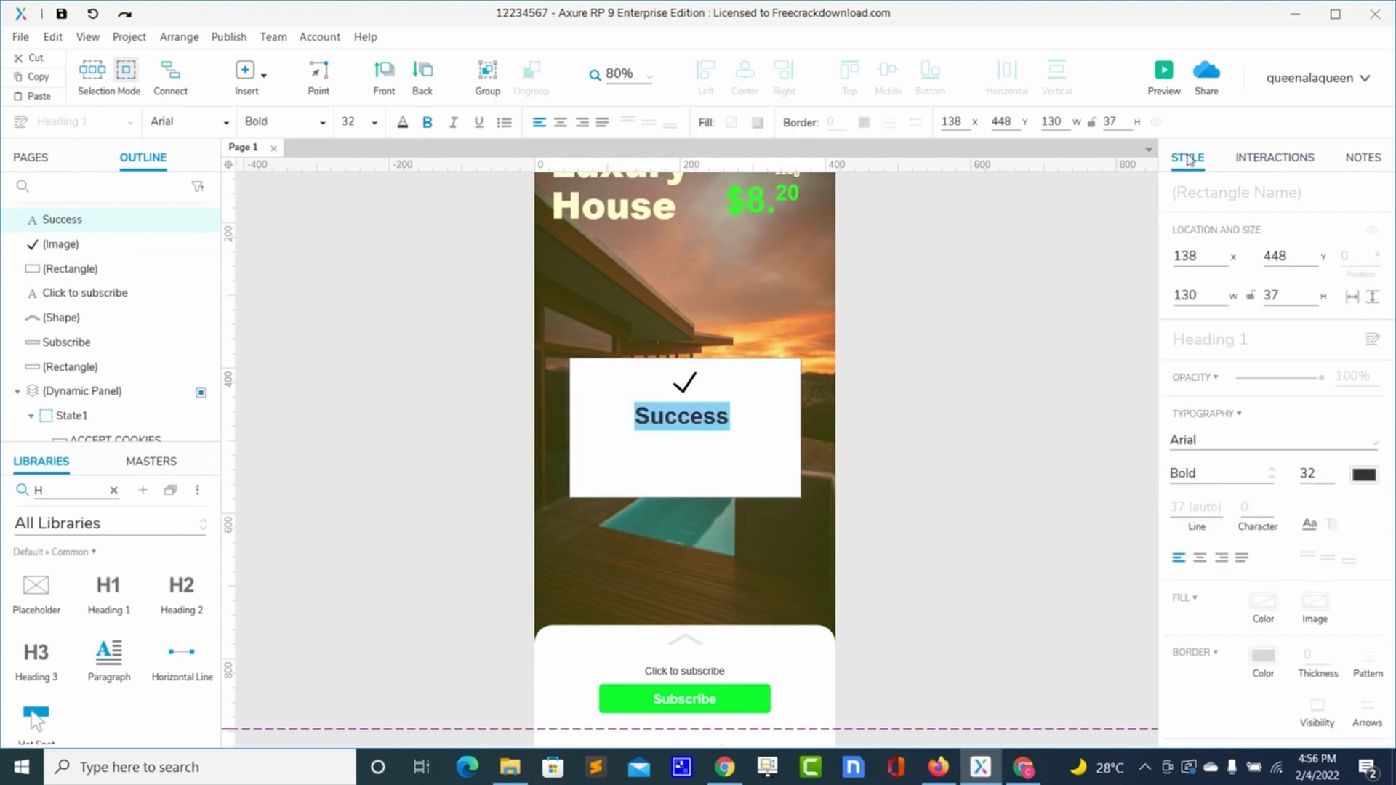
left_click(1308, 474)
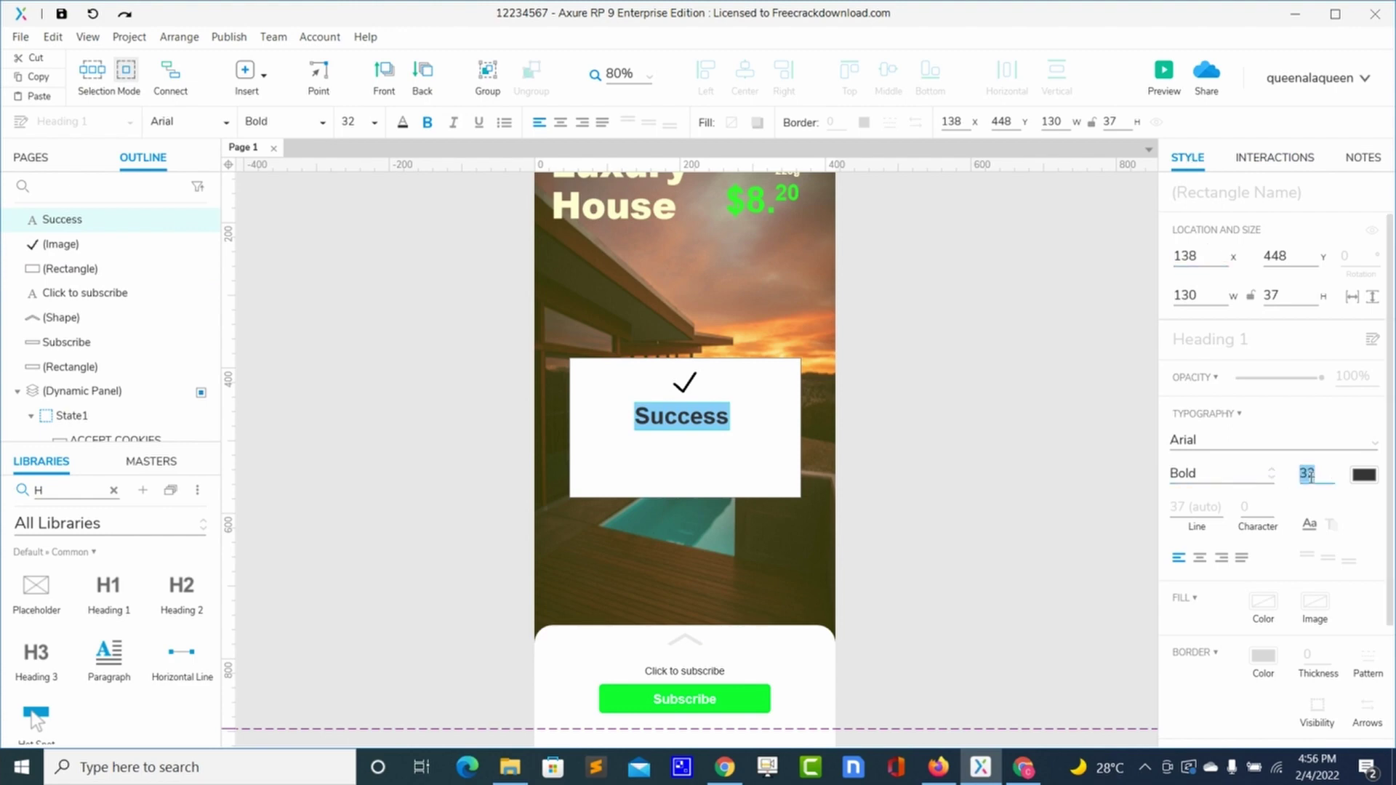
type("25")
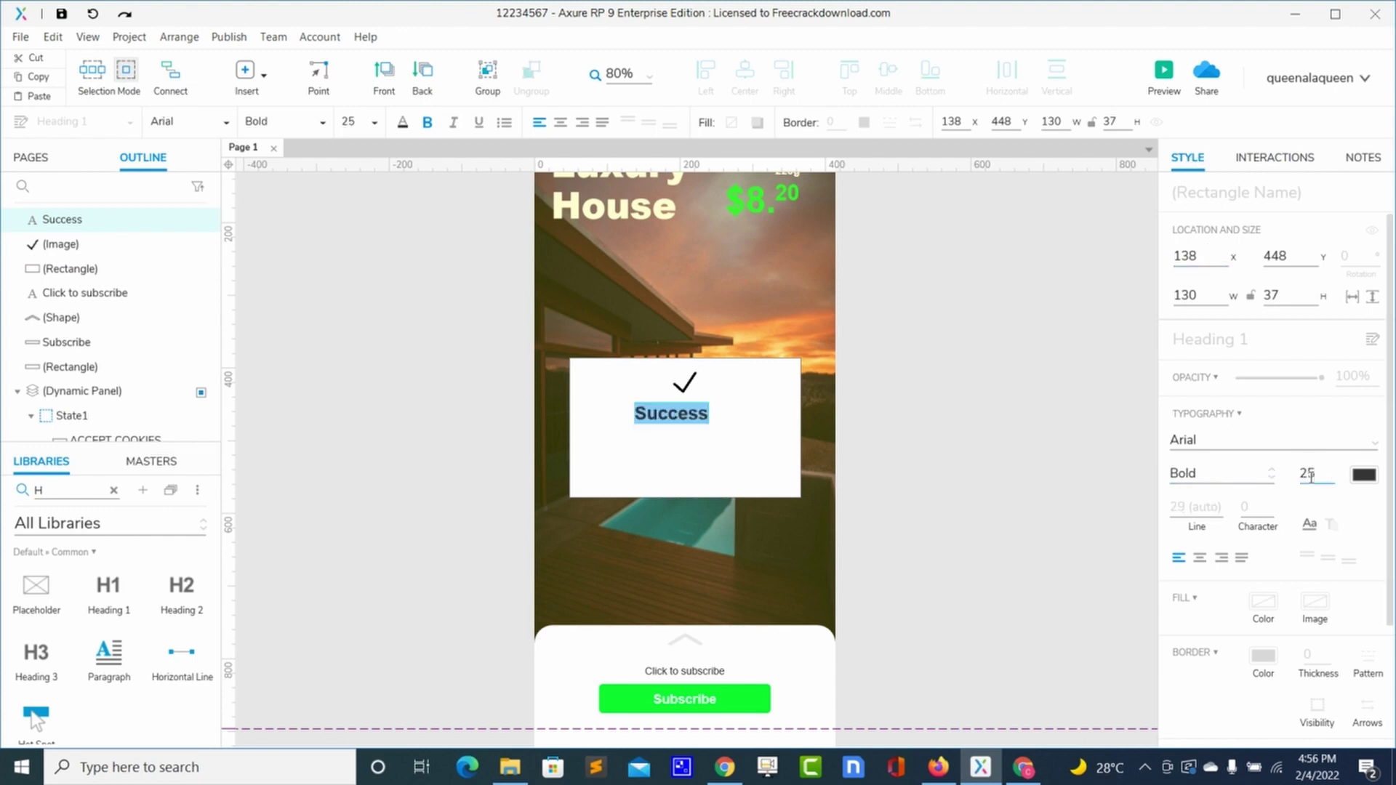
left_click(729, 471)
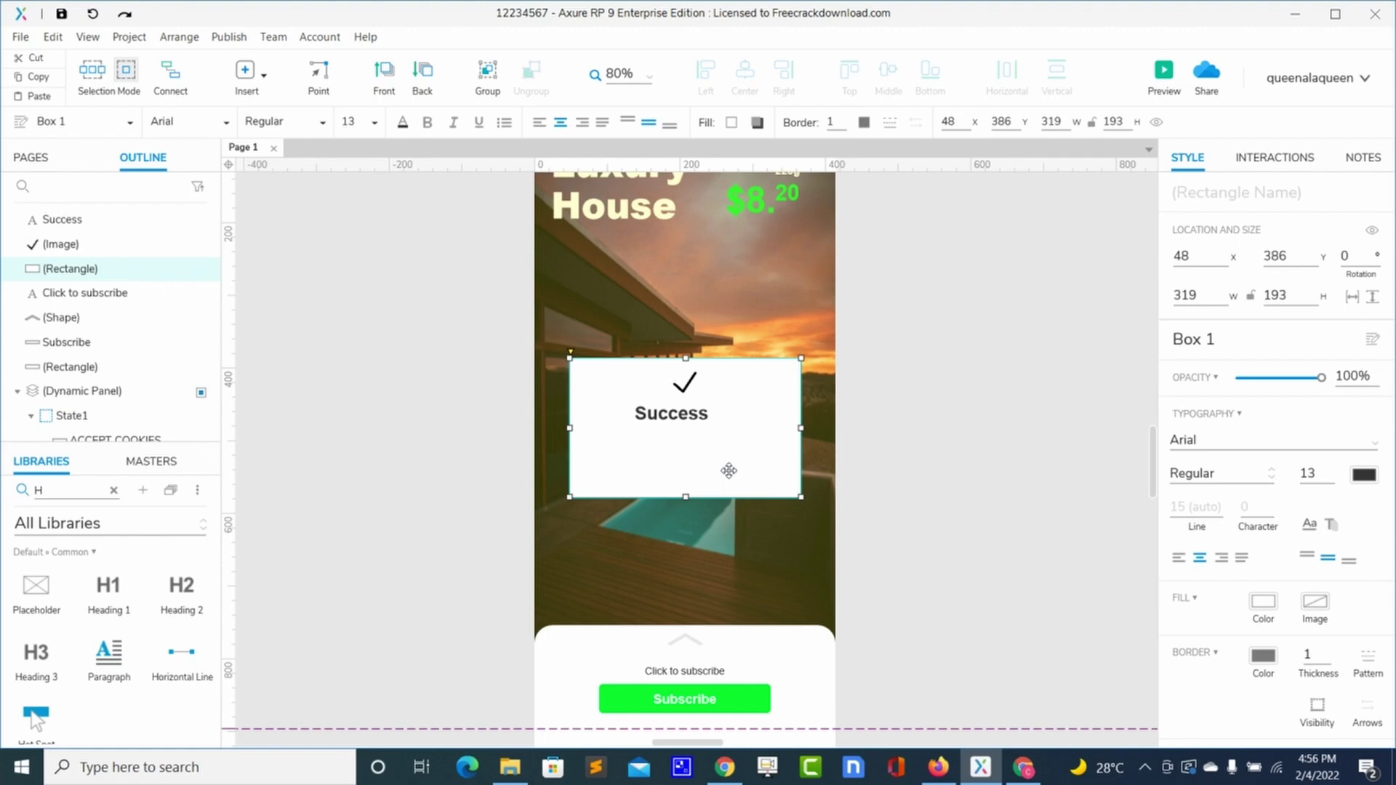
left_click(702, 421)
left_click_drag(700, 420, 713, 421)
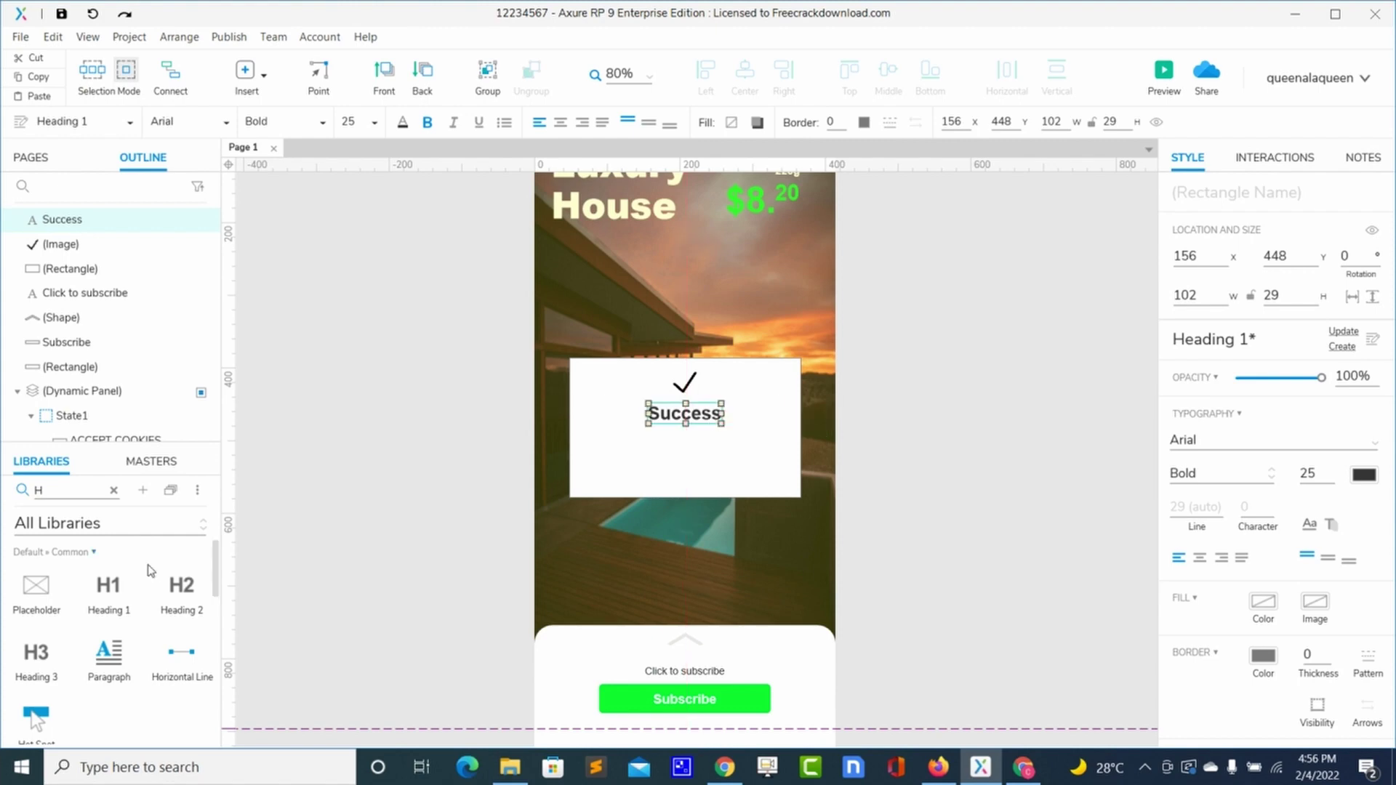
left_click_drag(108, 664, 582, 433)
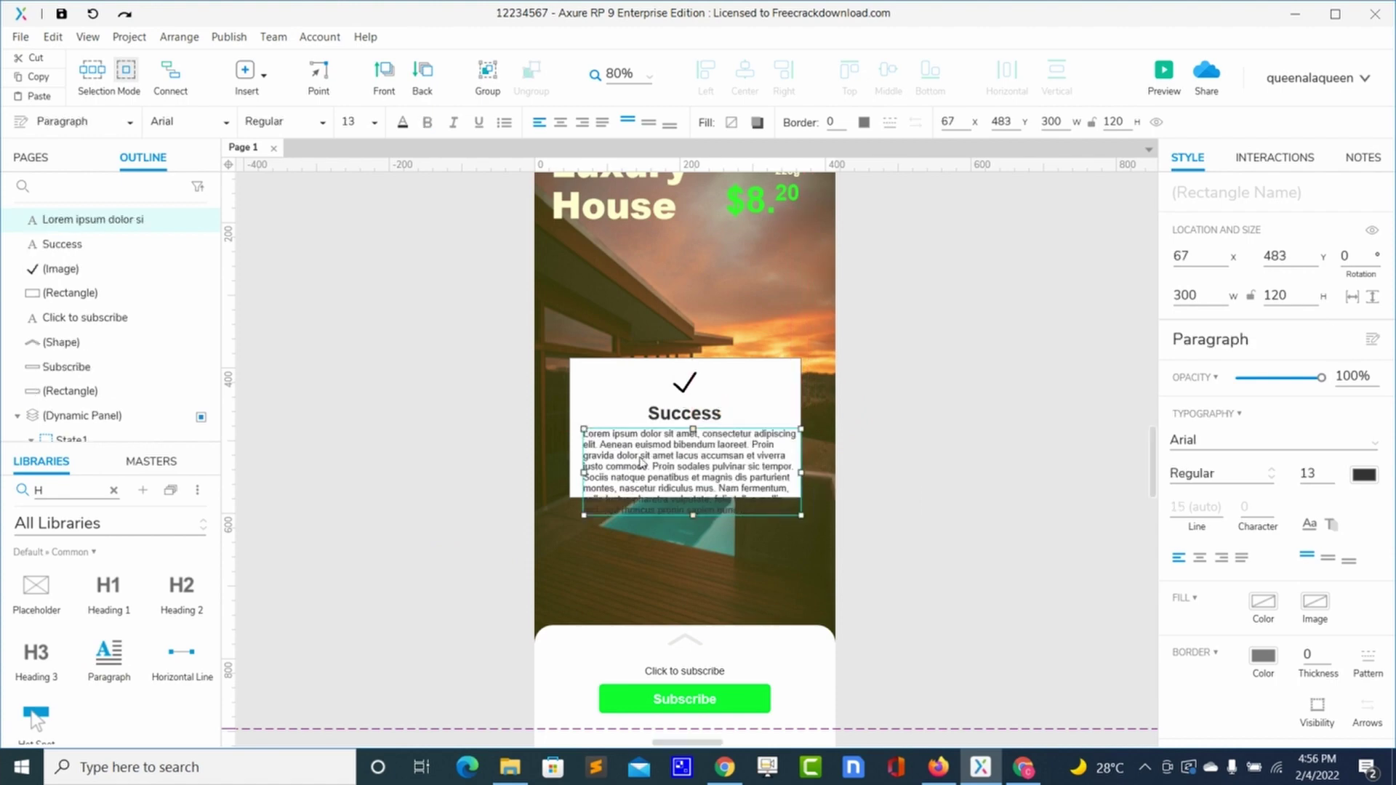
Delete the excess lorem ipsum text and narrow the paragraph slightly.
double_click(798, 513)
left_click(796, 507)
left_click_drag(796, 507, 609, 460)
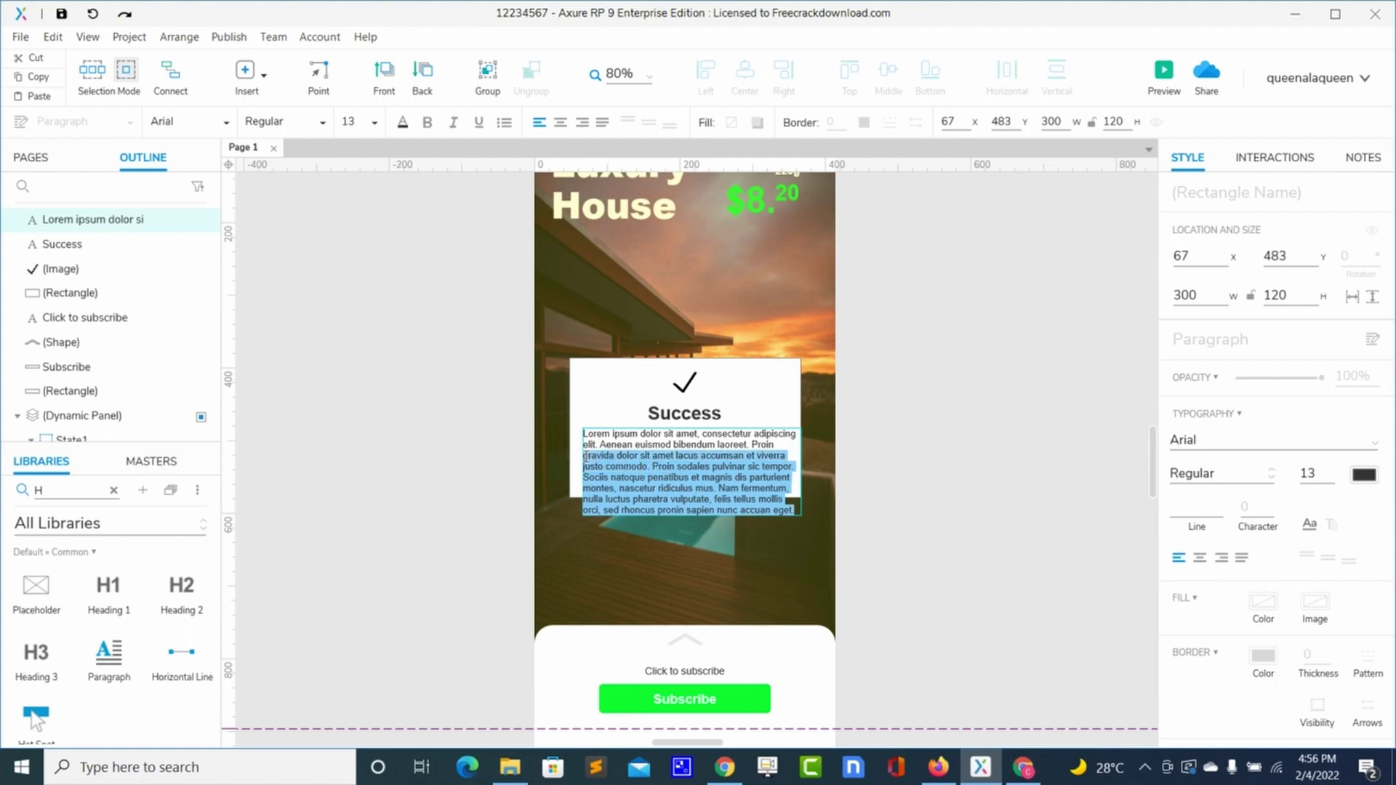
key("BackSpace")
left_click(633, 470)
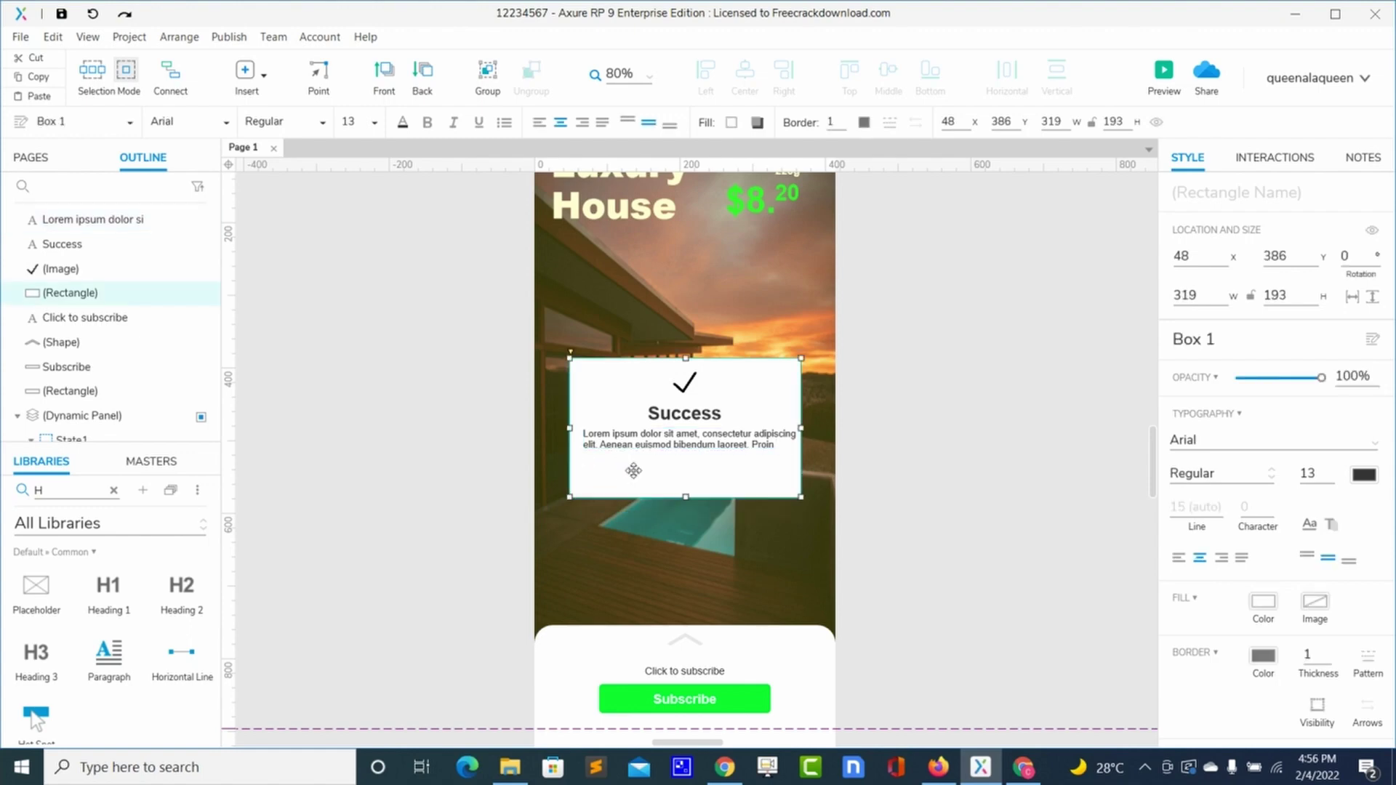
left_click(736, 431)
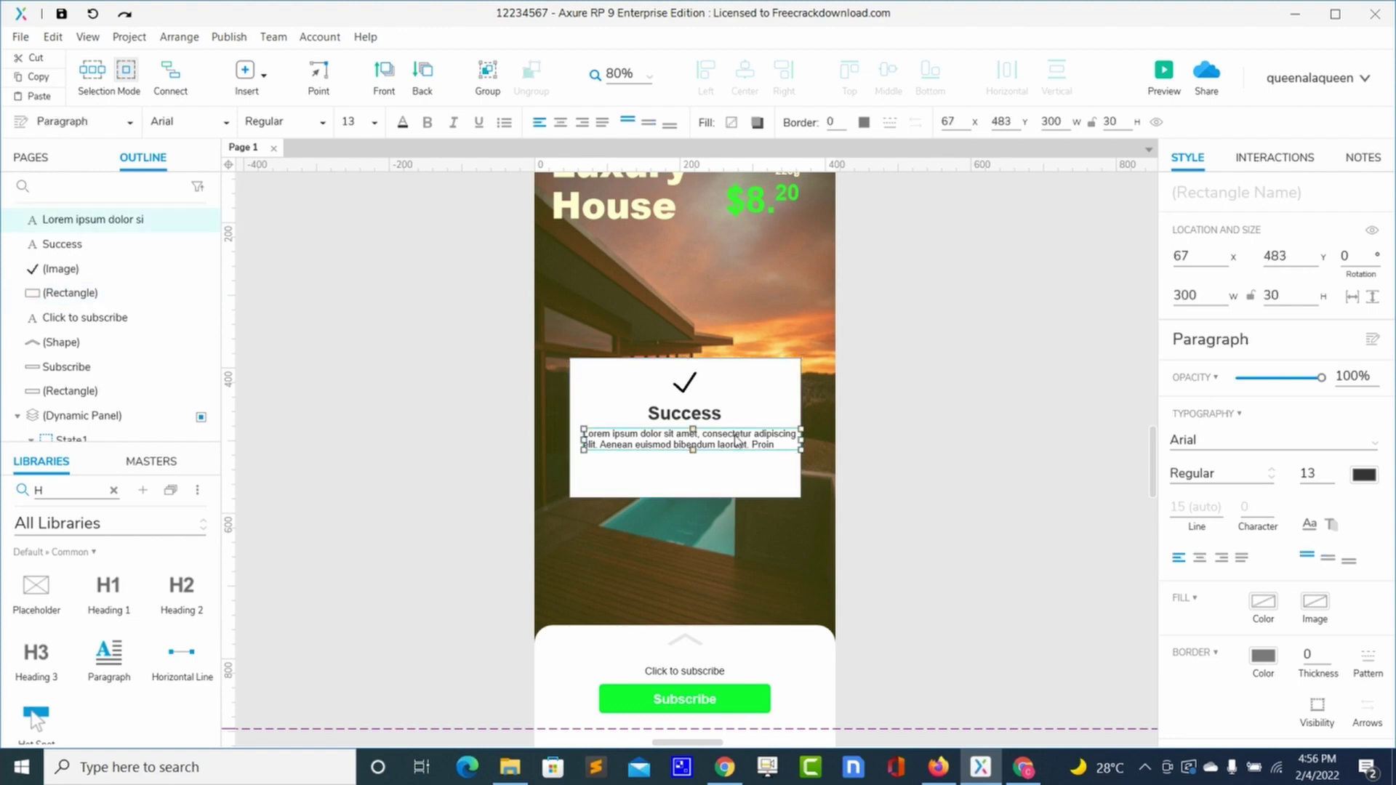
left_click_drag(802, 439, 793, 439)
Trim the paragraph's end and move it right to 81, 483 under the Success heading.
double_click(753, 459)
left_click(753, 456)
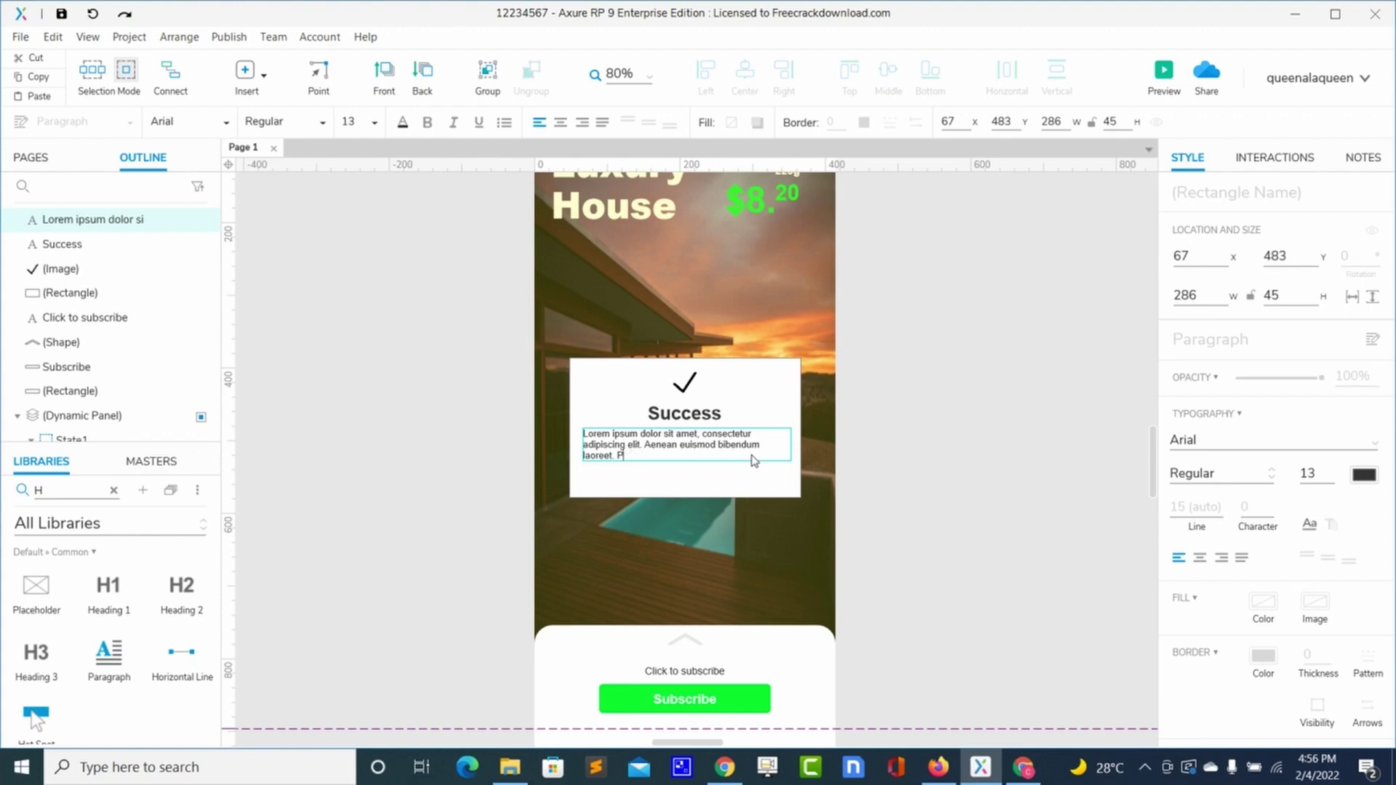
key("BackSpace")
key("BackSpace")
key("BackSpace")
key("BackSpace")
key("BackSpace")
key("BackSpace")
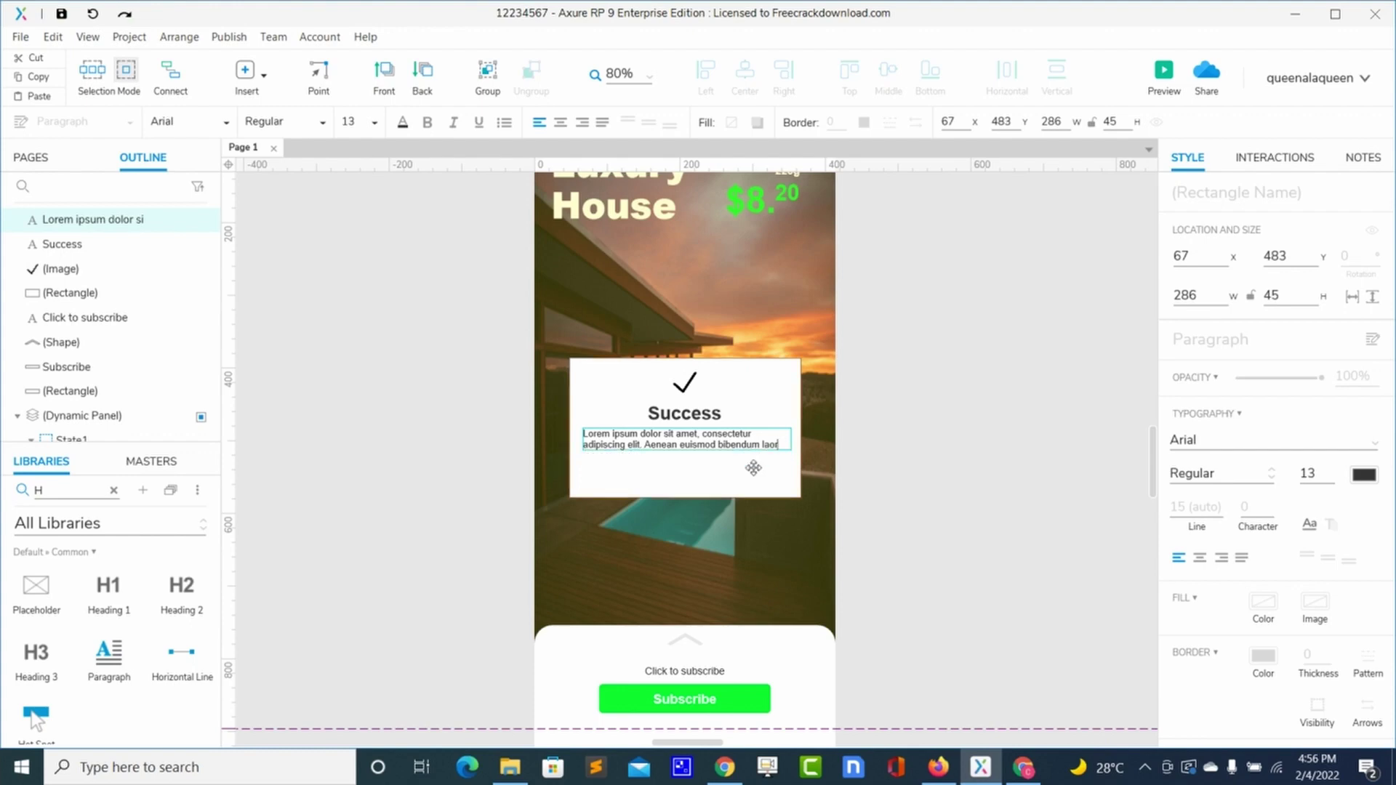
left_click(751, 472)
left_click(746, 447)
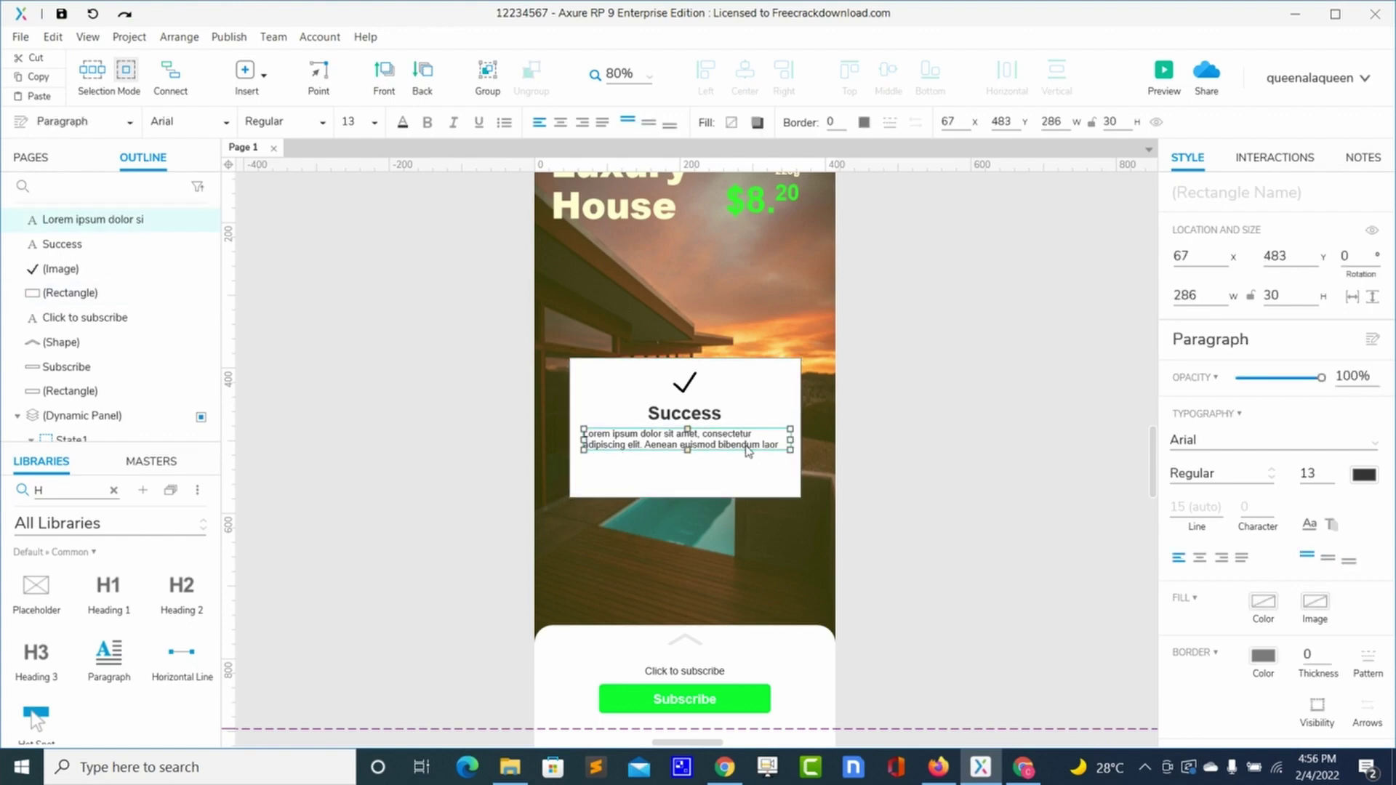
left_click_drag(754, 447, 755, 448)
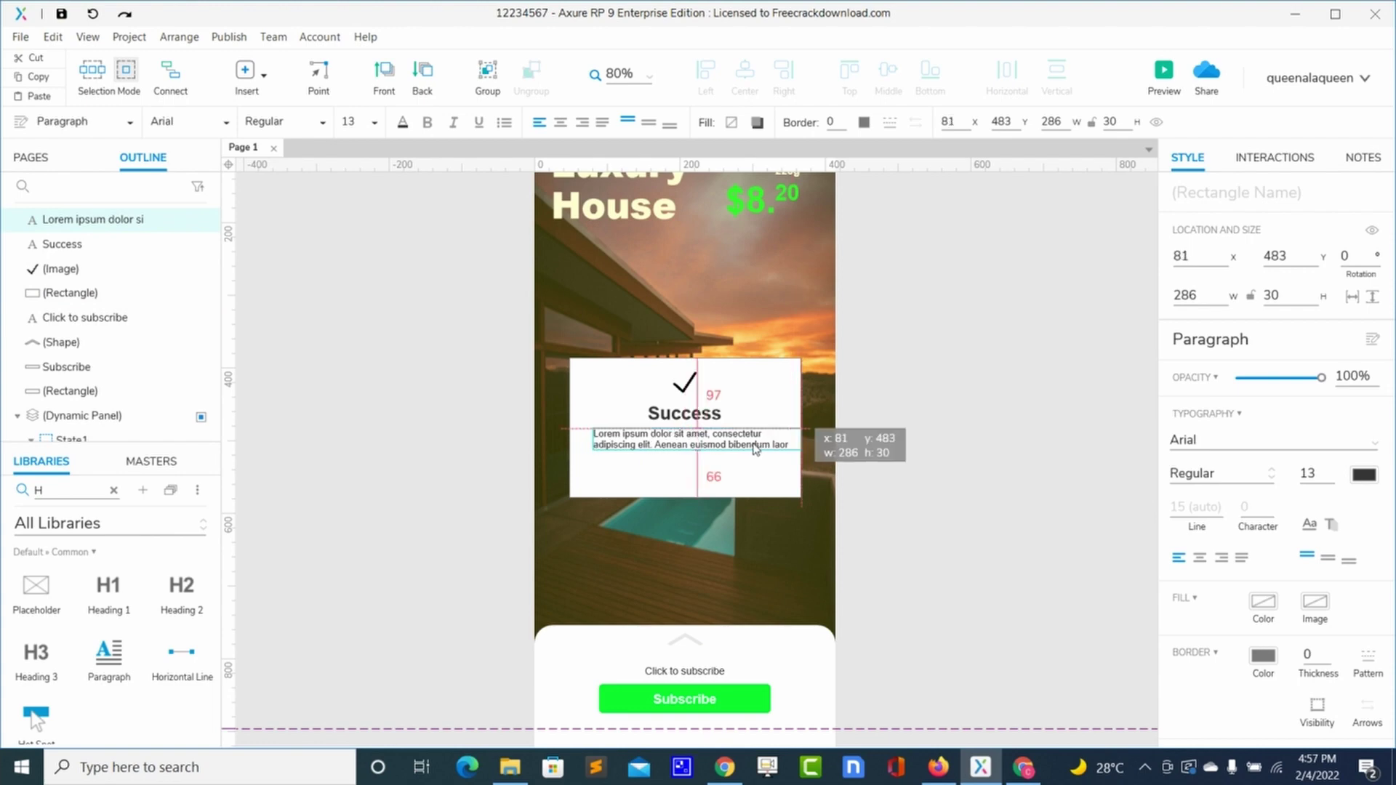
left_click_drag(755, 448, 755, 447)
left_click(753, 471)
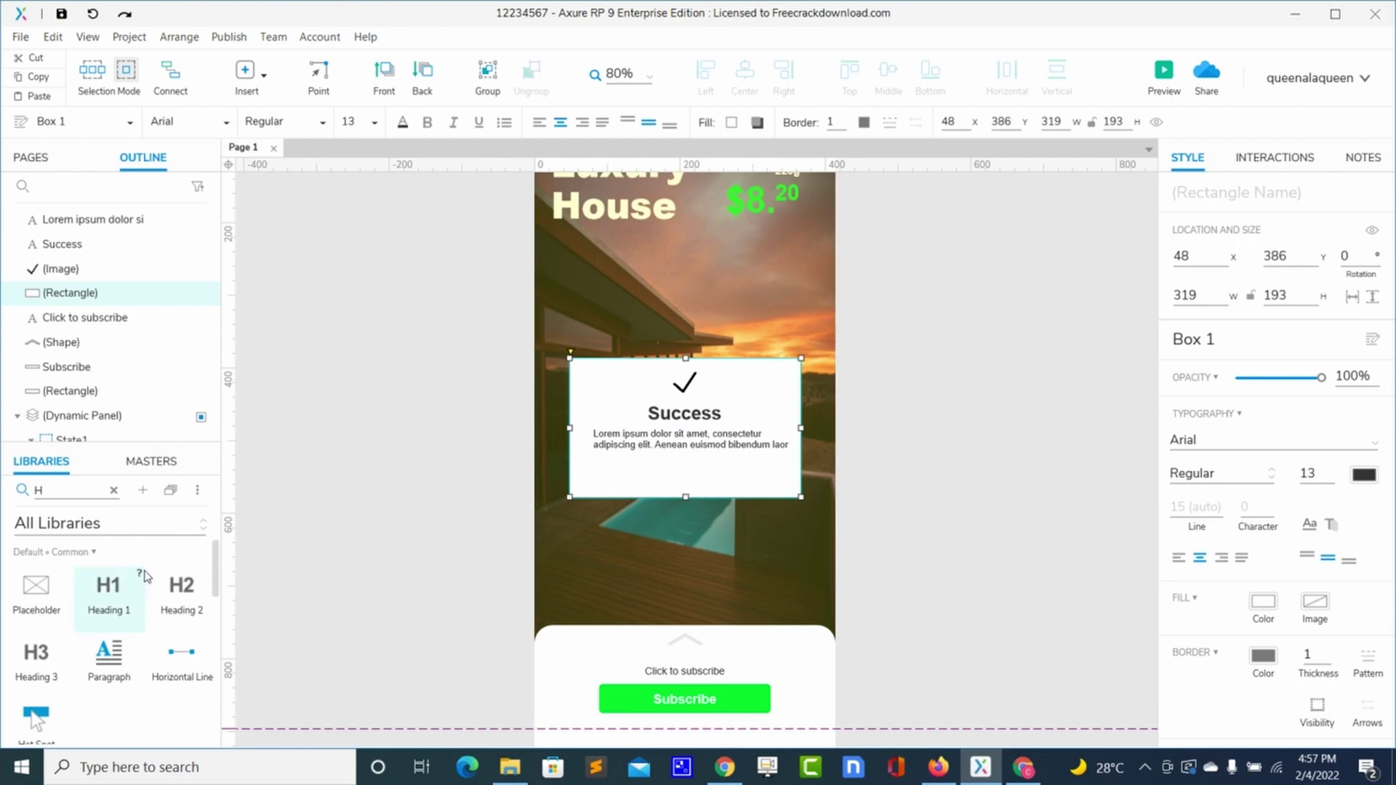
Clear the library search and place a Primary Button on the popup labelled 'OK'.
left_click(114, 491)
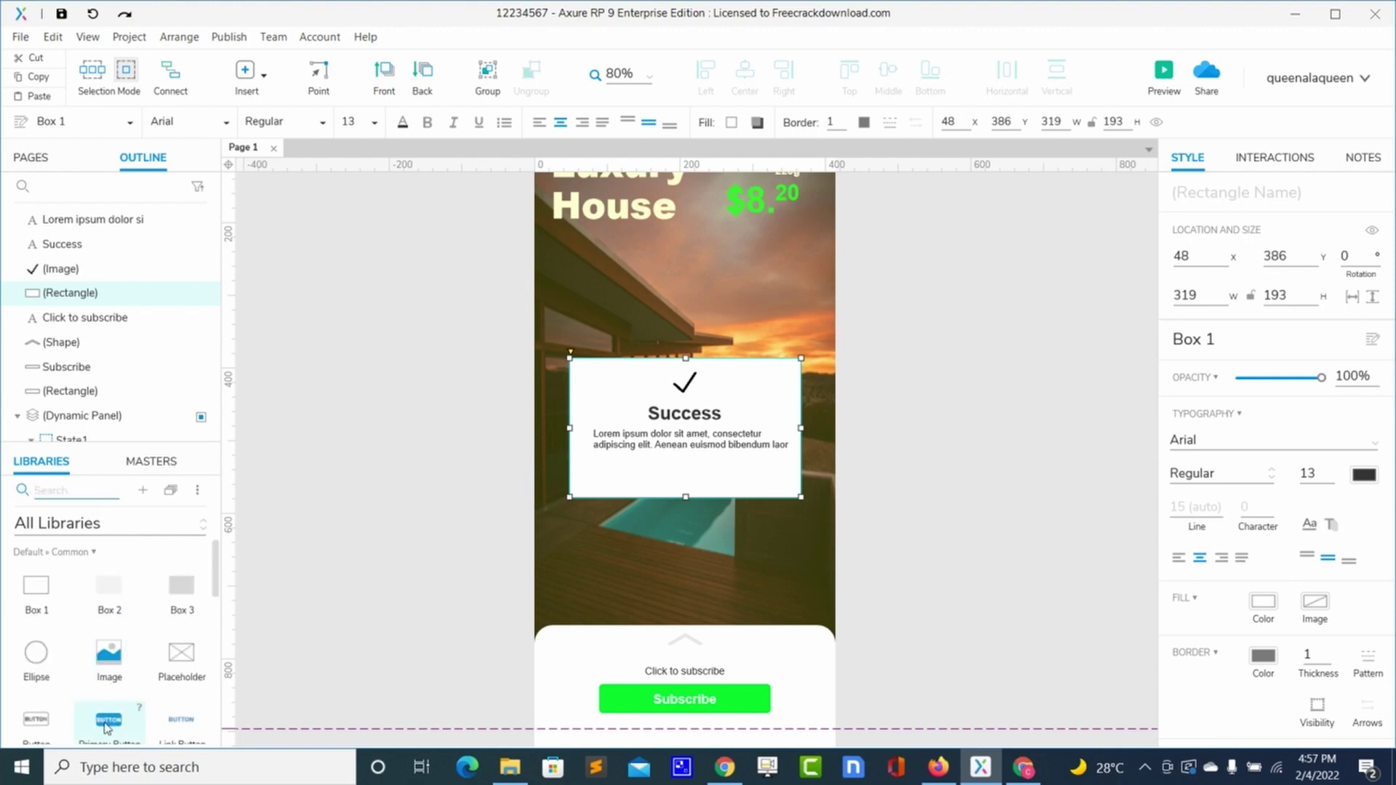
left_click_drag(108, 727, 635, 458)
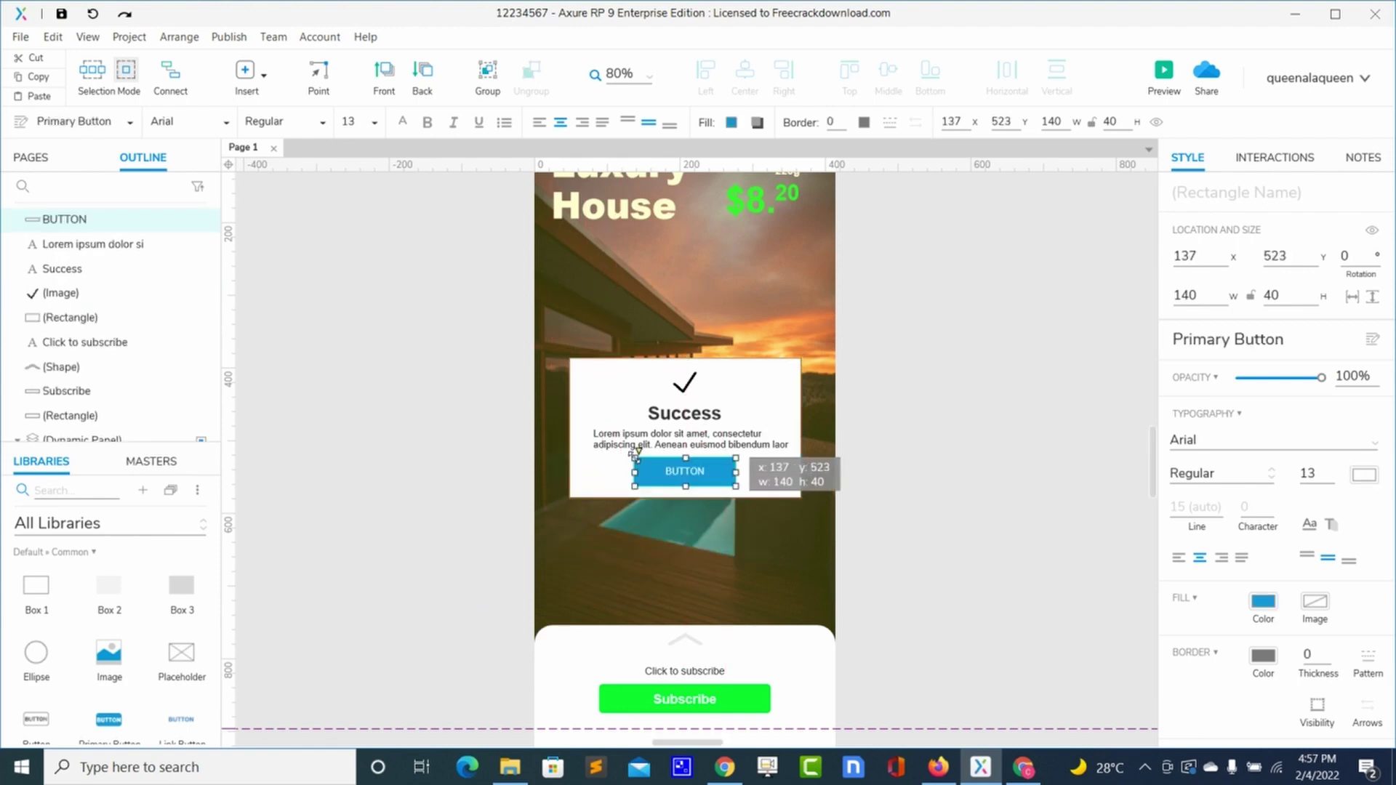
double_click(672, 472)
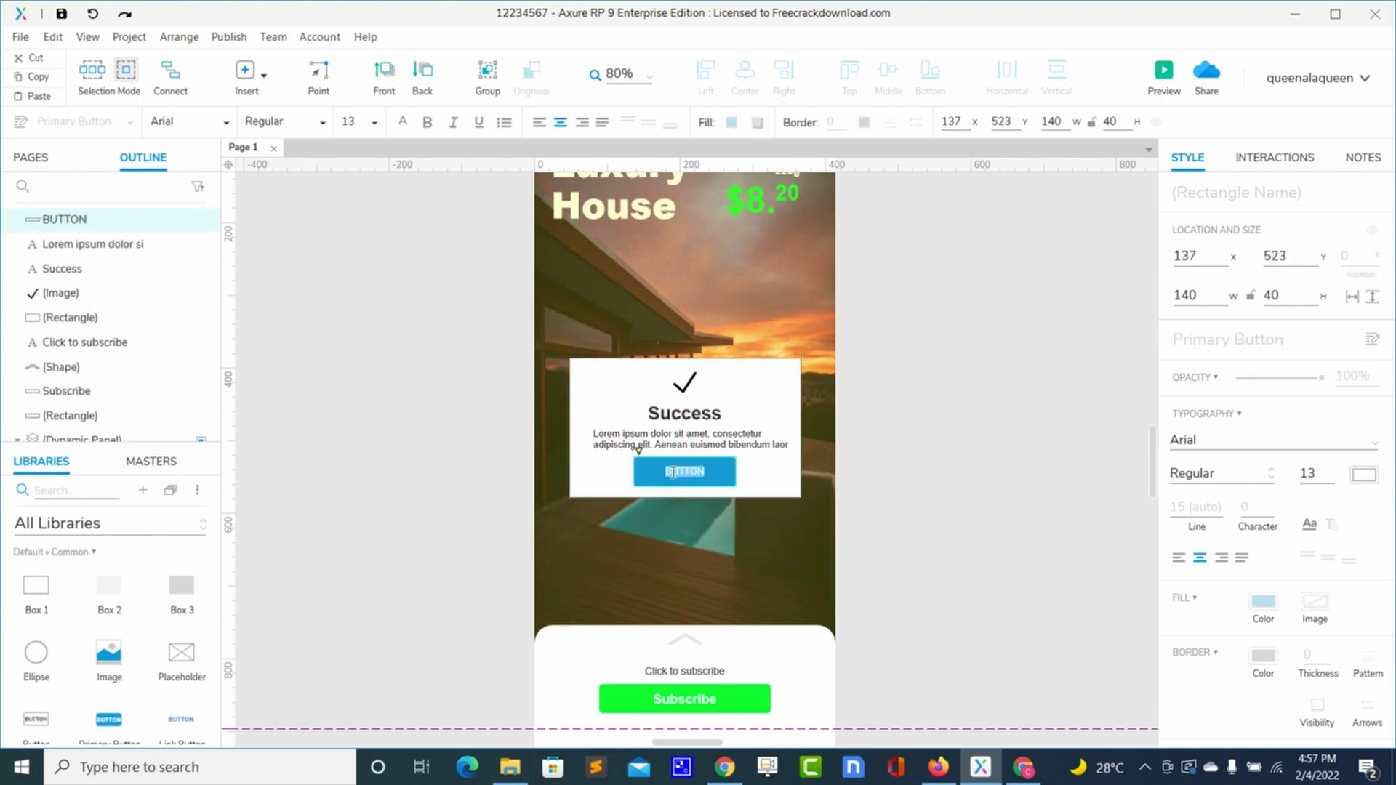
type("OK")
Make the OK label bold at font size 25.
left_click_drag(693, 470, 678, 472)
double_click(1307, 474)
type("25")
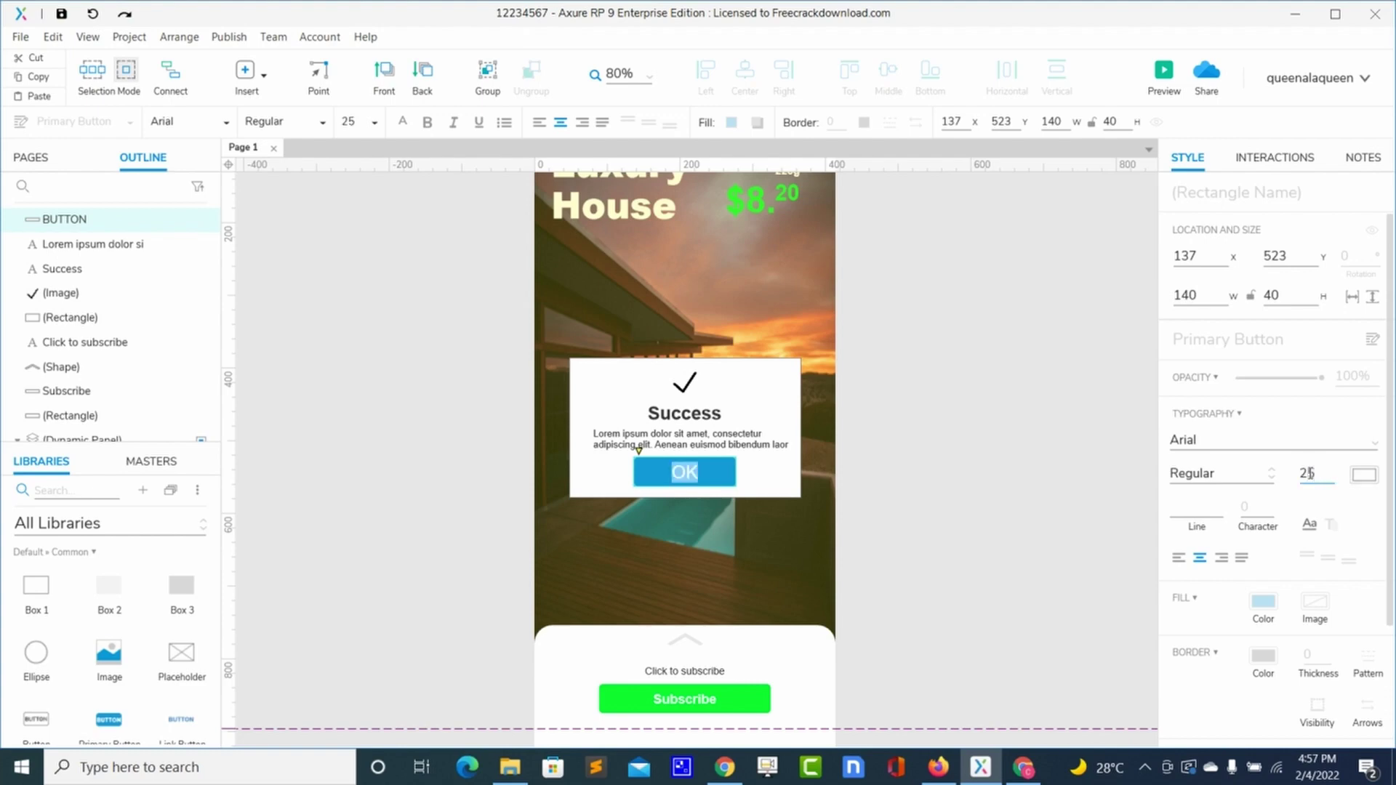
left_click(1270, 473)
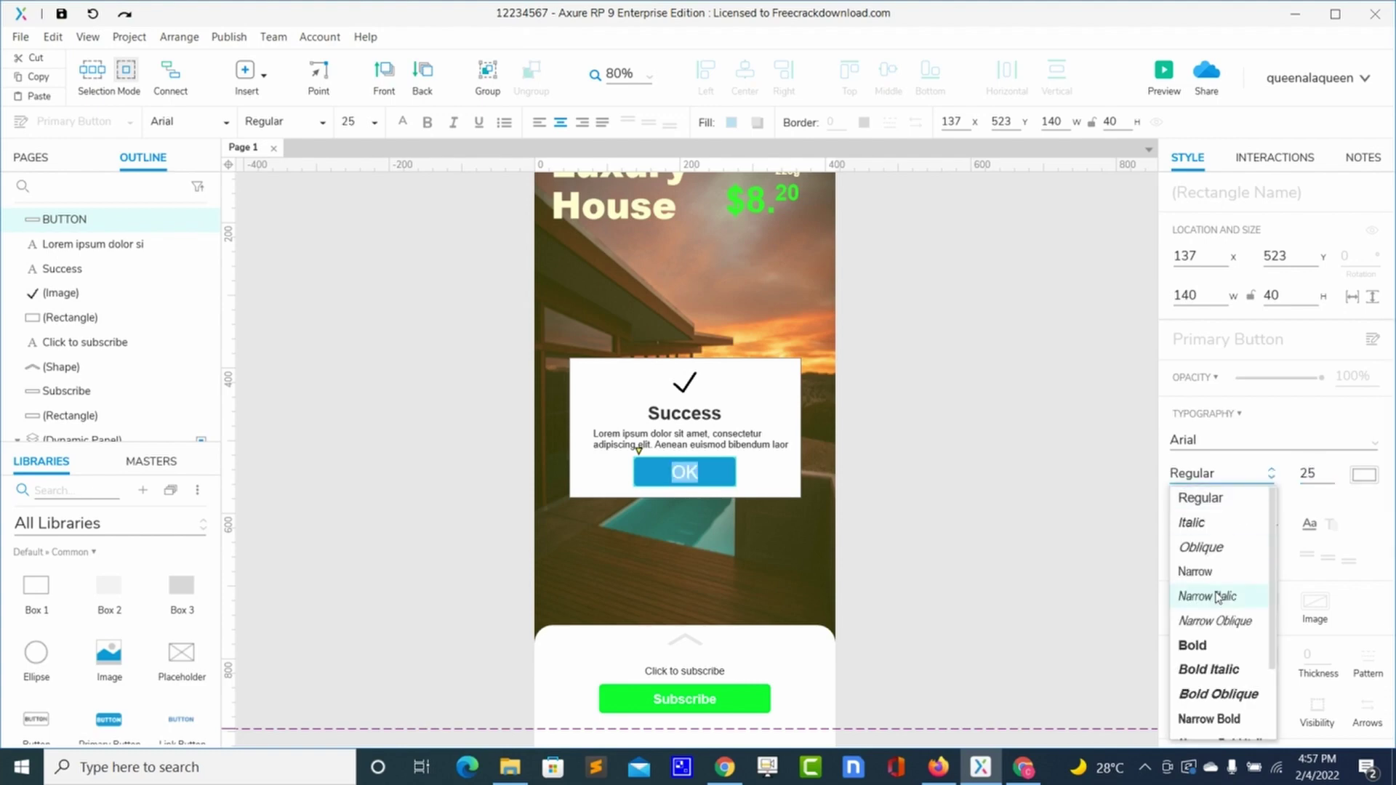
left_click(1204, 647)
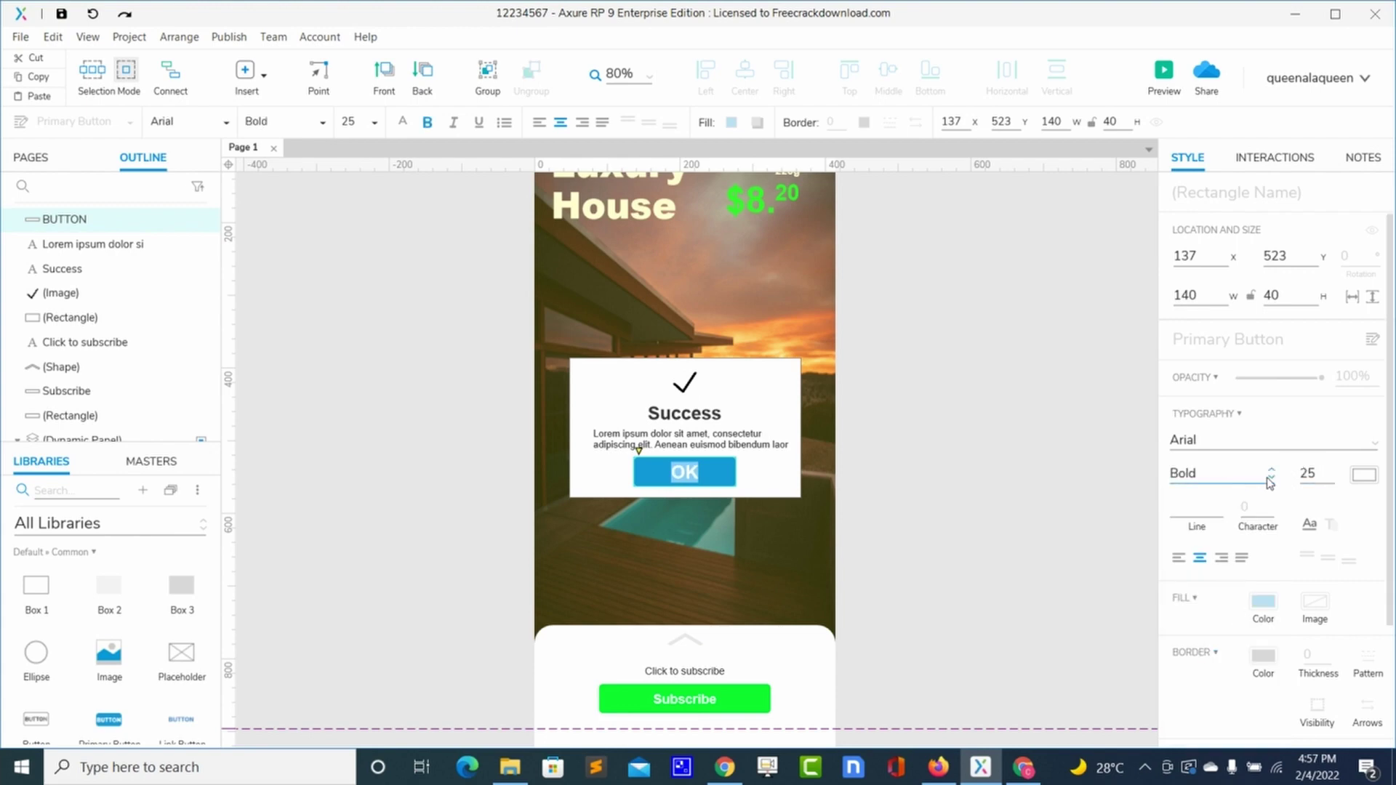
left_click(713, 549)
left_click(716, 471)
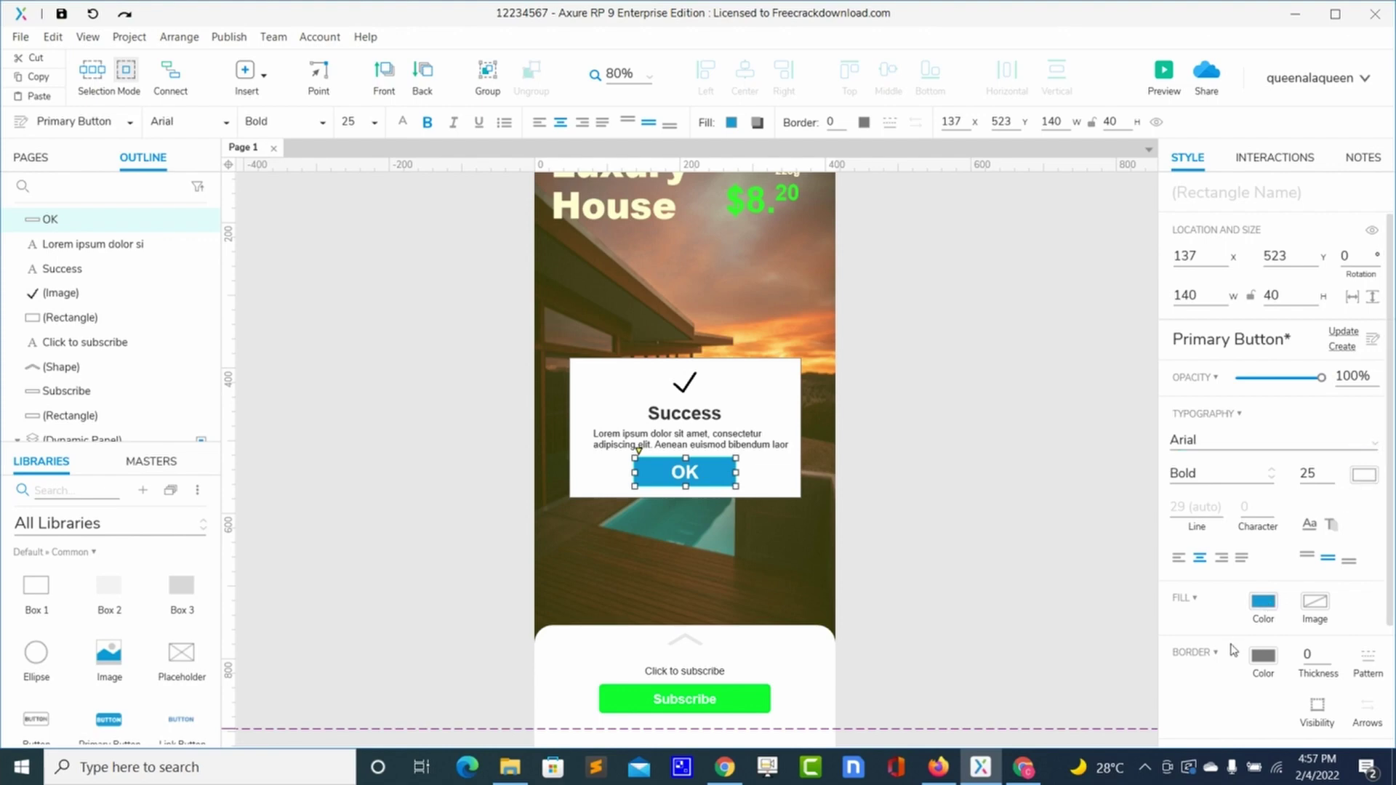
Set the OK label's text colour to black.
double_click(691, 473)
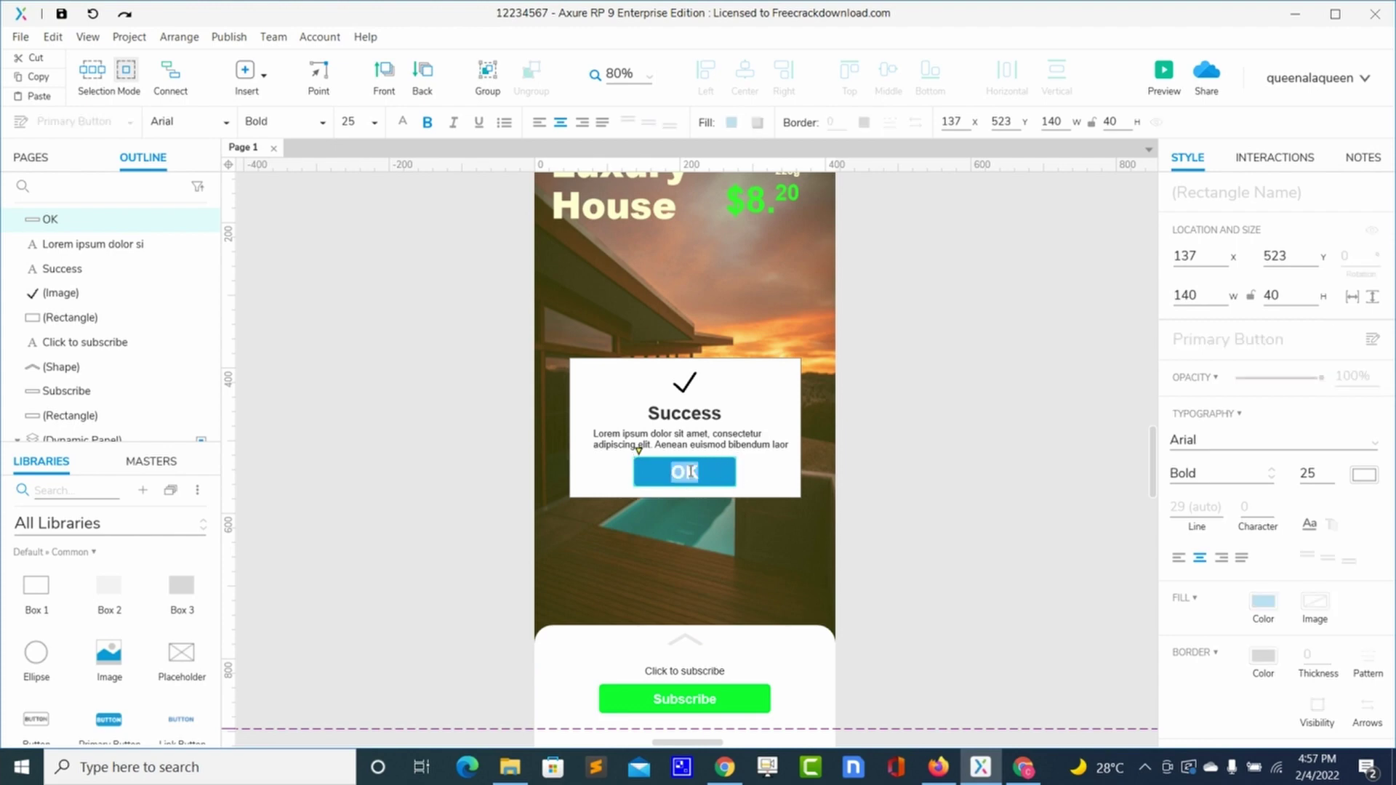
left_click(1364, 474)
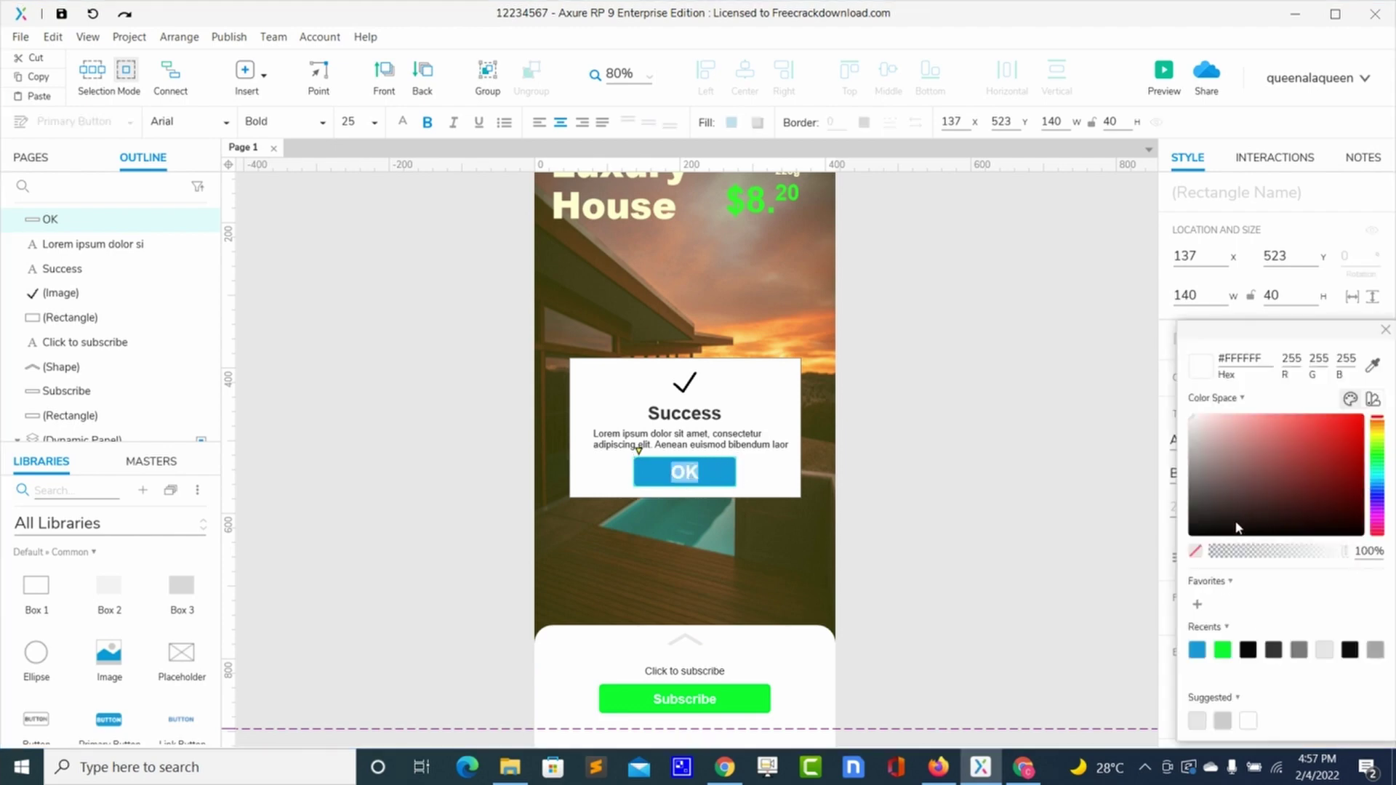
left_click(1194, 533)
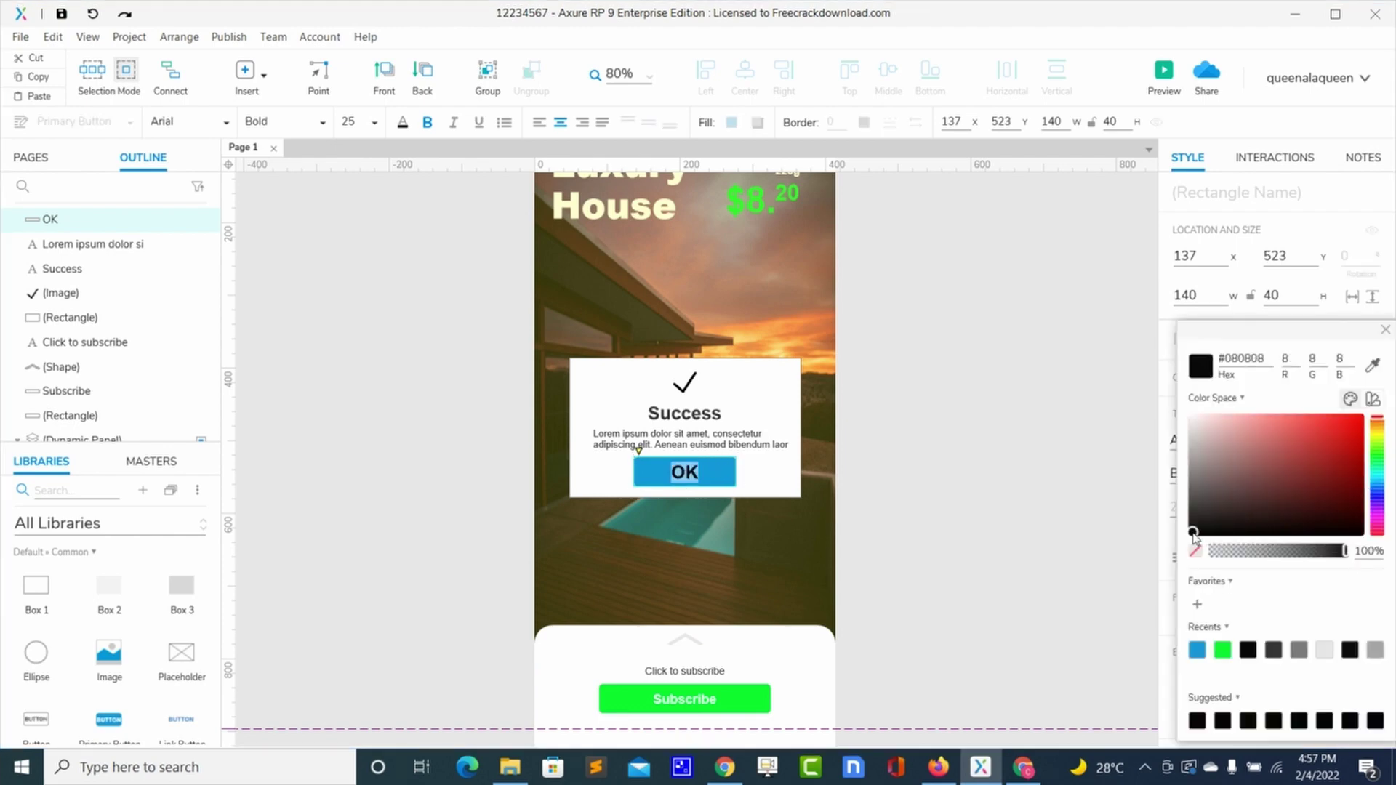
left_click_drag(1194, 536, 1191, 544)
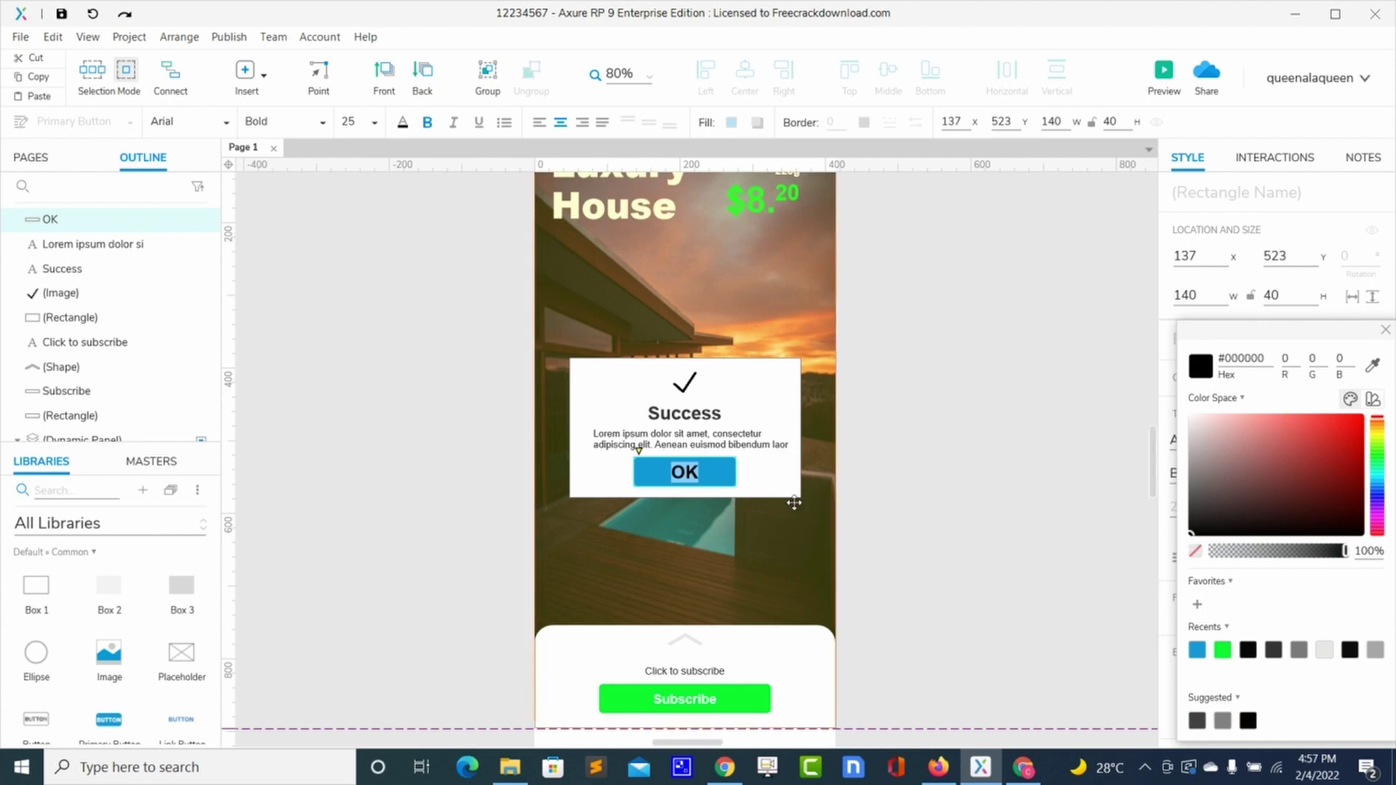
left_click(829, 520)
left_click(721, 476)
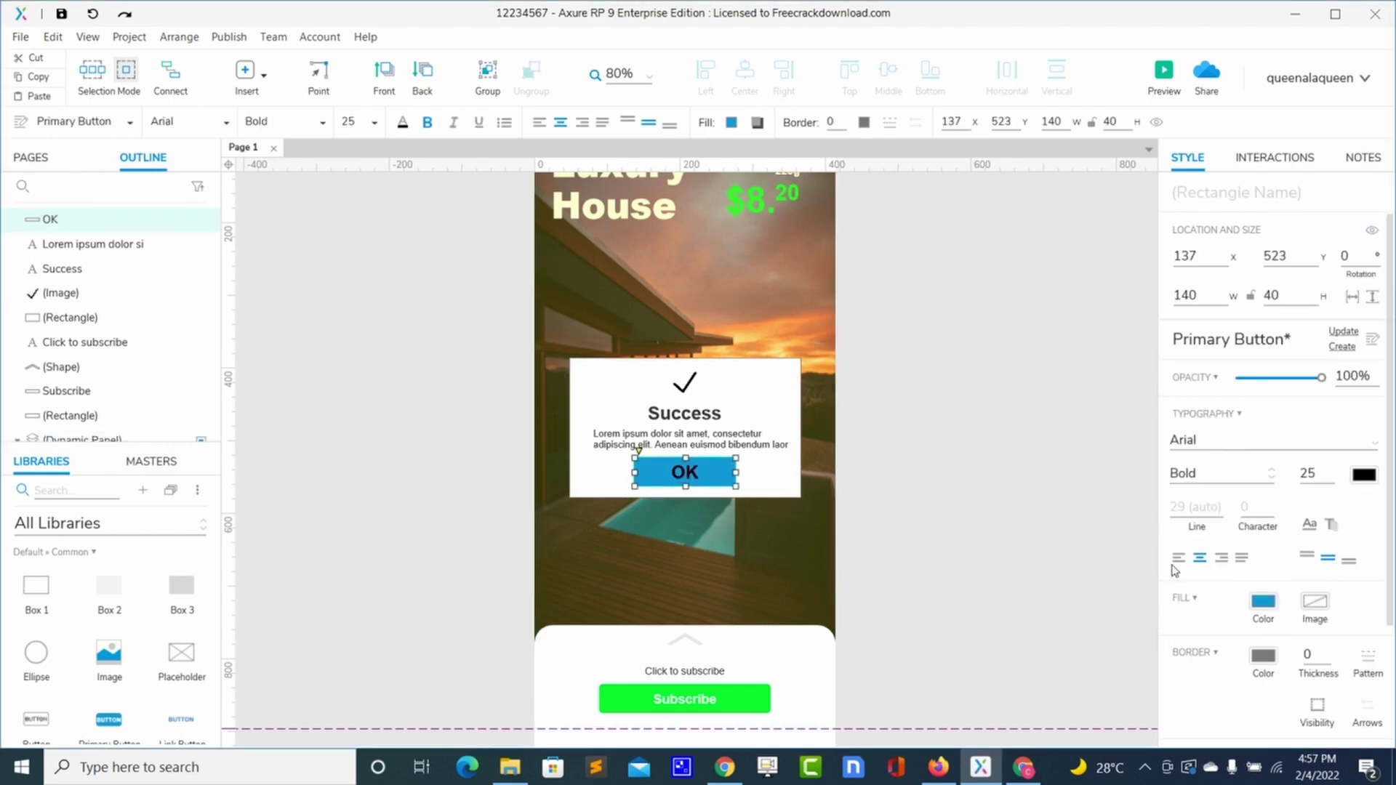
Sample the Subscribe button's green with the eyedropper as the OK button's fill.
left_click(1264, 610)
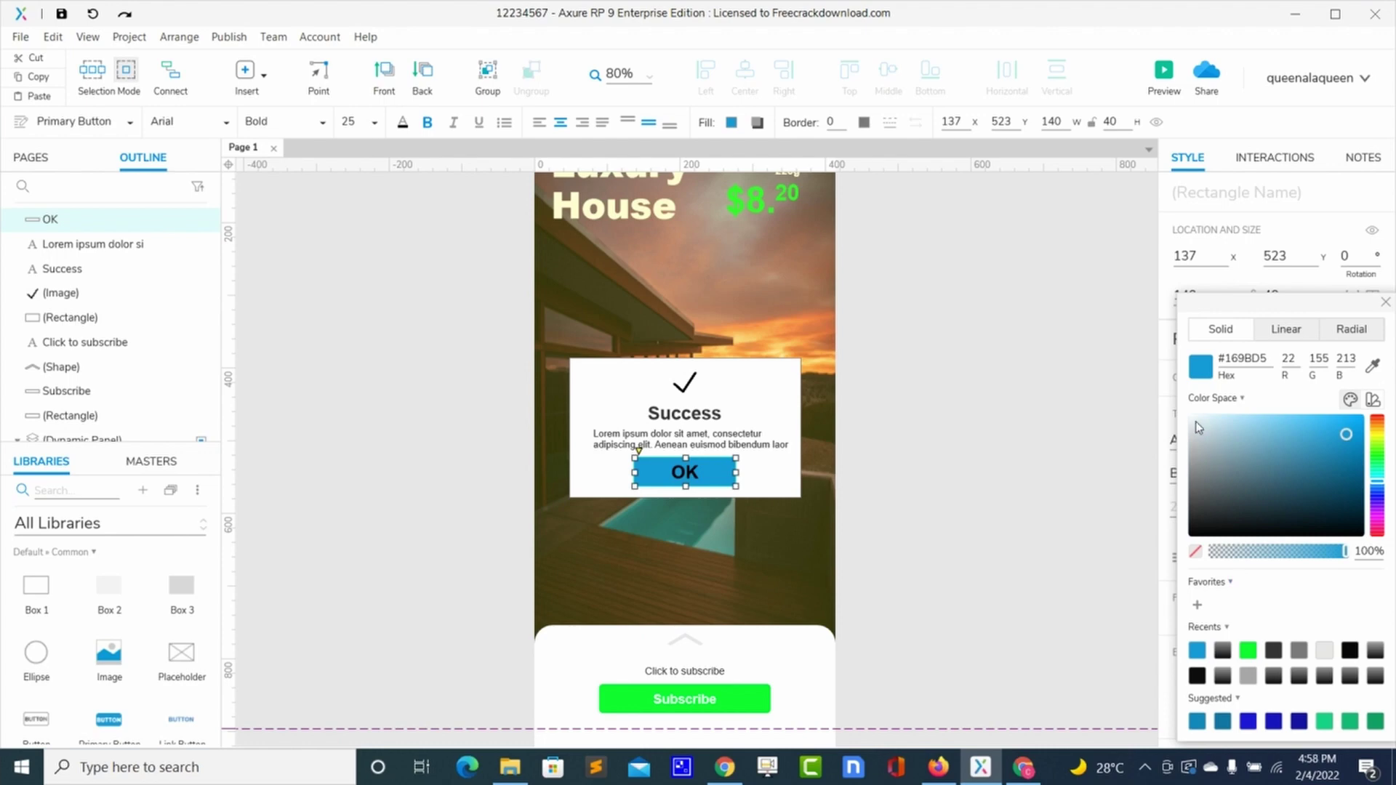
left_click(1372, 367)
left_click(677, 650)
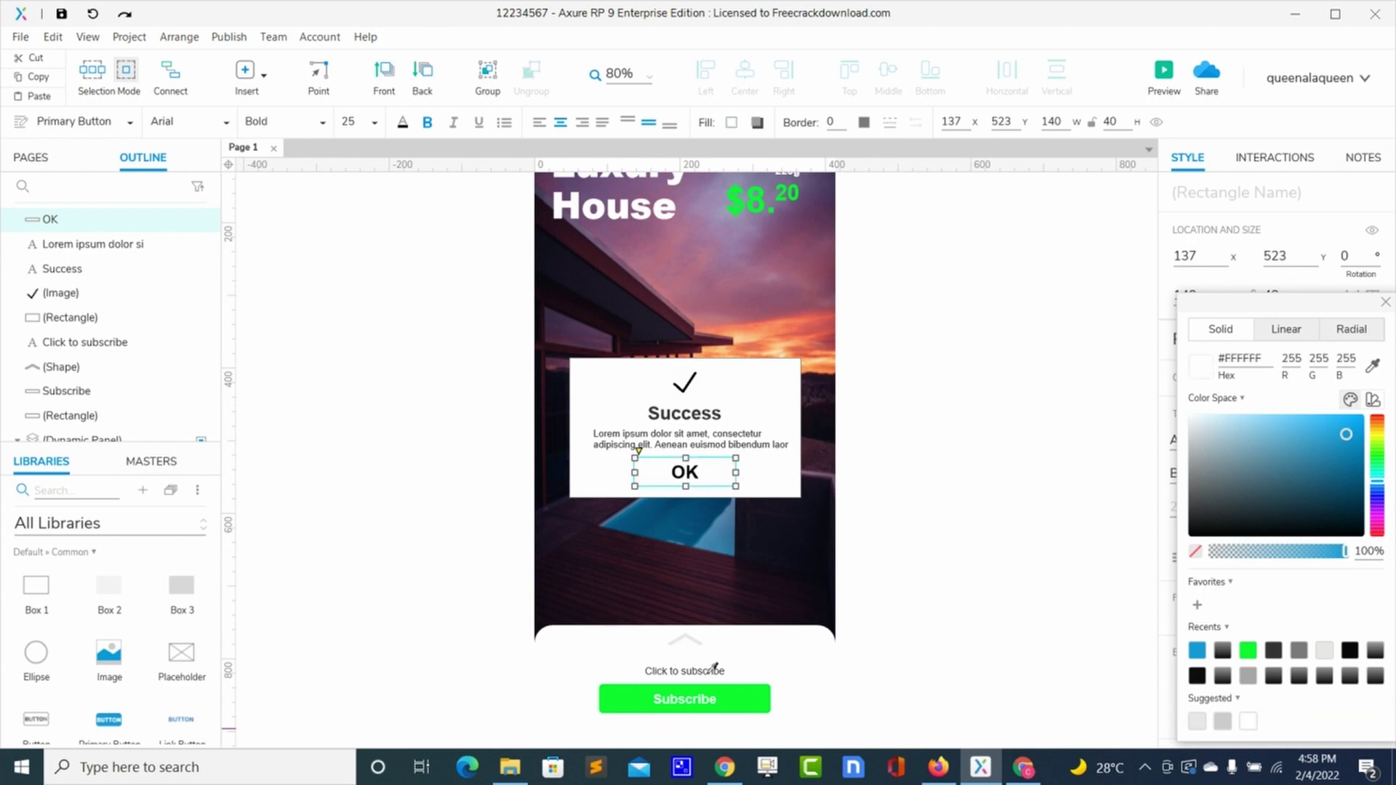
left_click(741, 699)
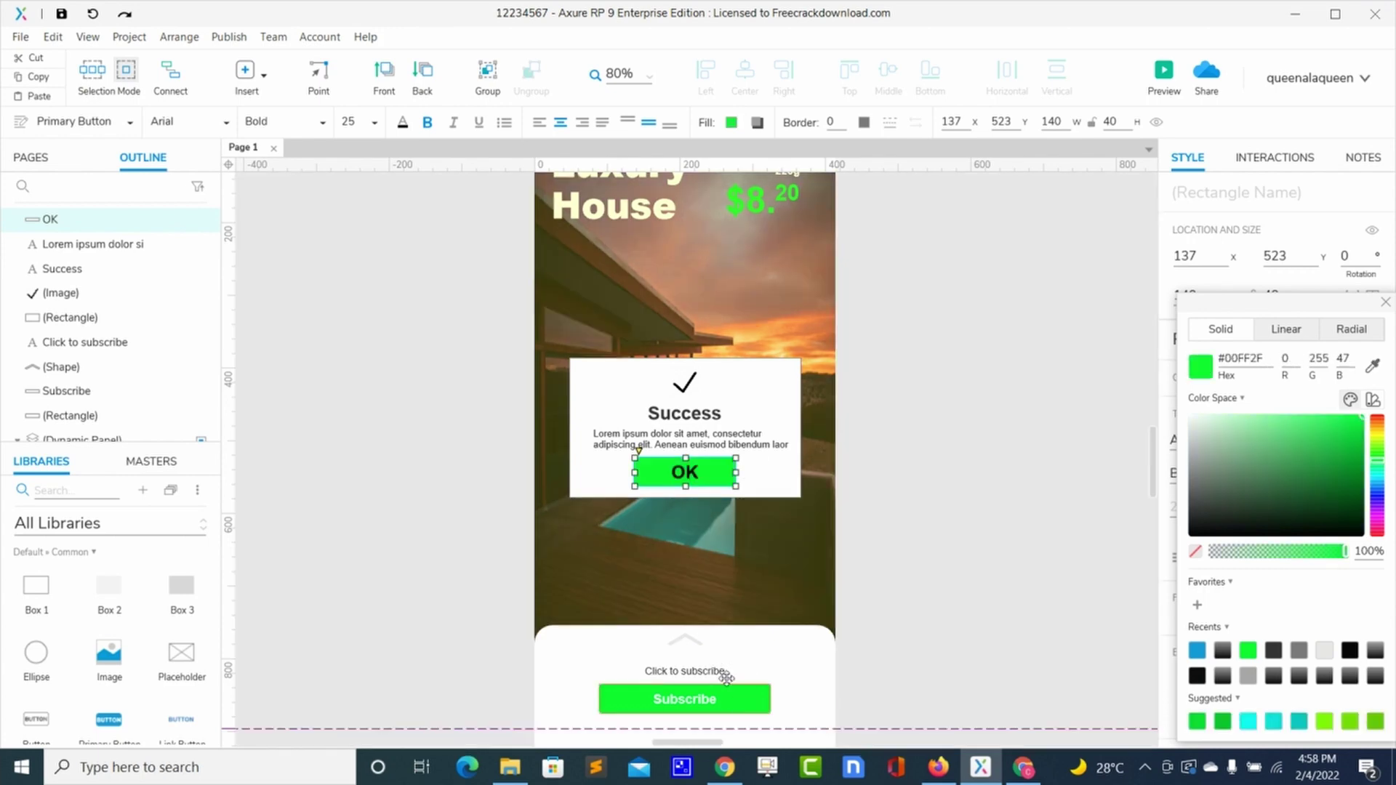
left_click(676, 465)
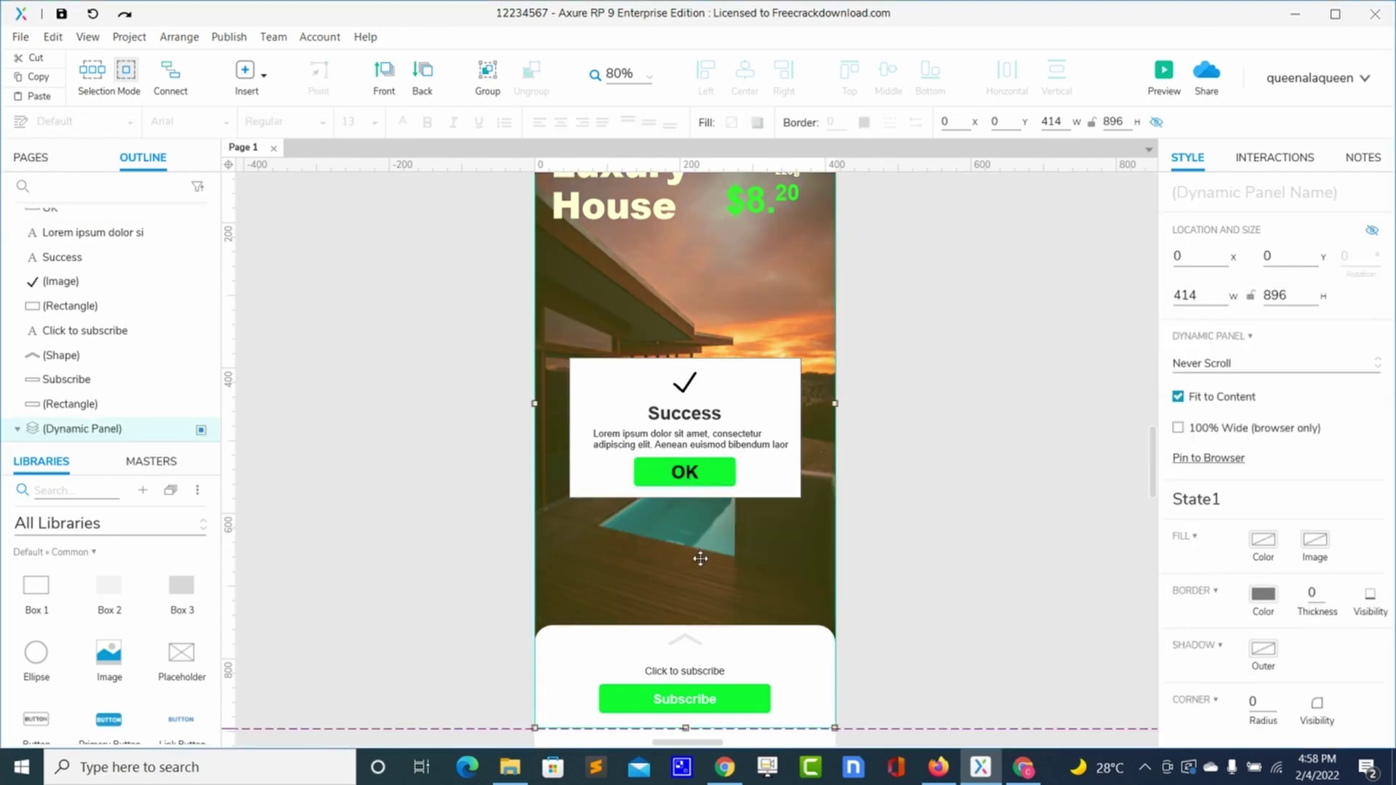
left_click(685, 471)
Change the OK label's text colour to white #FFFFFF.
left_click(686, 475)
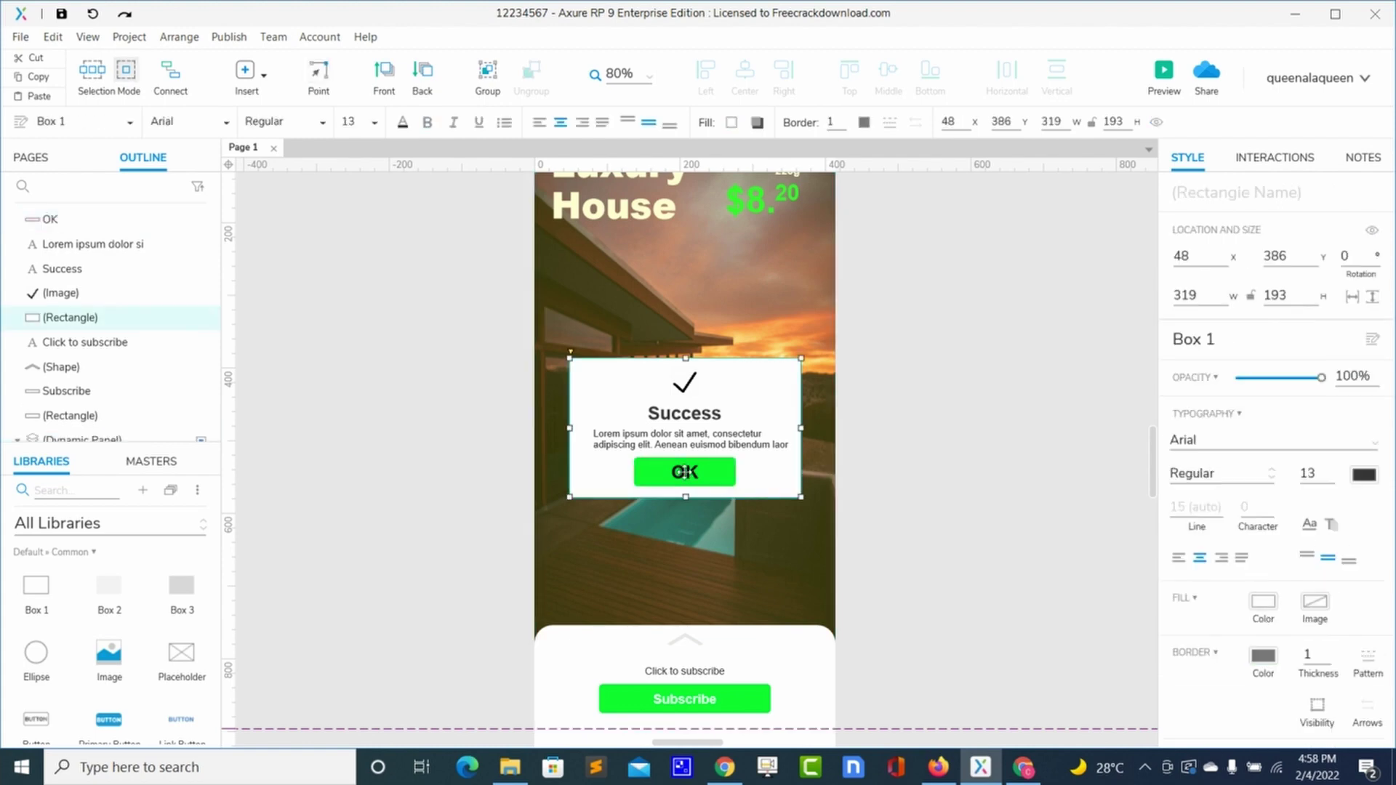
left_click(686, 473)
left_click(687, 472)
left_click(689, 473)
double_click(688, 473)
left_click(1364, 475)
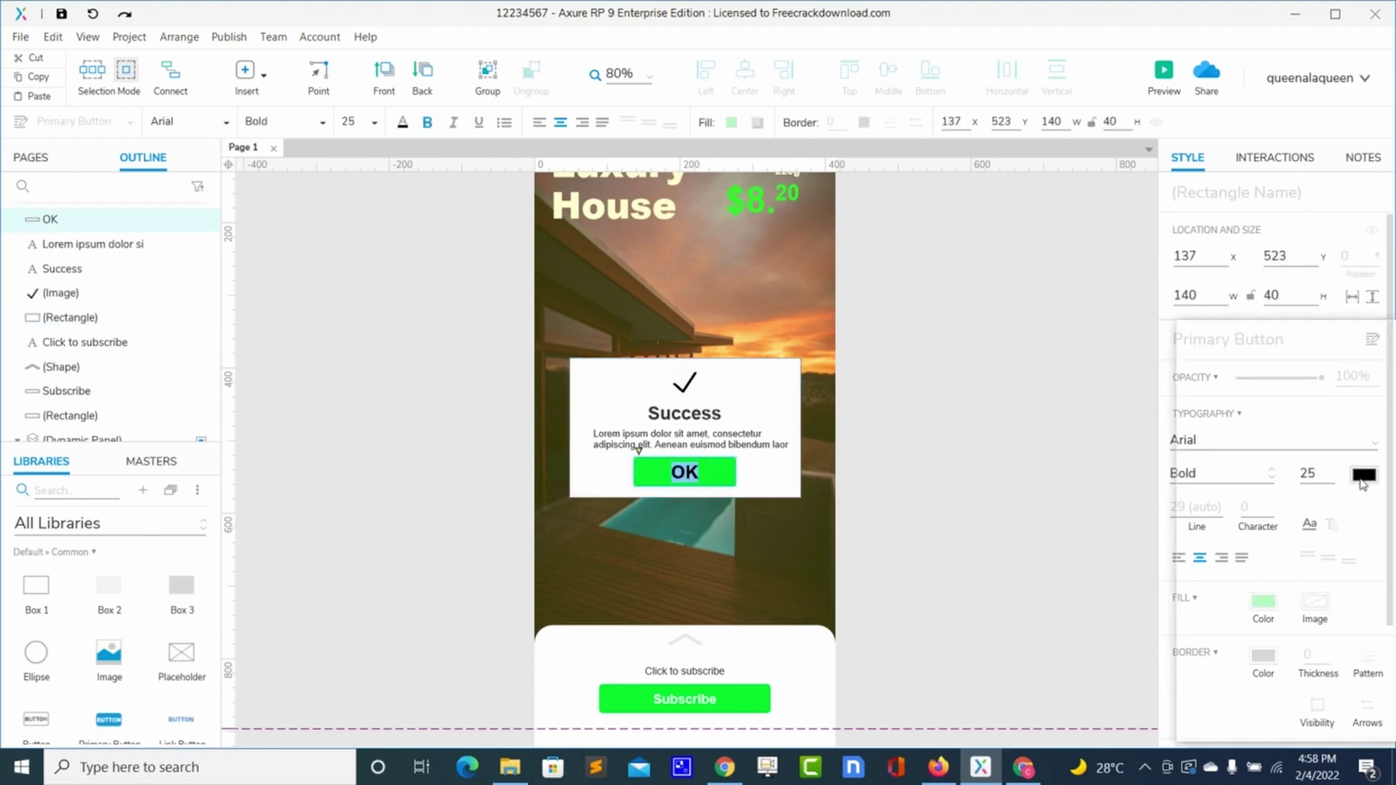
left_click_drag(1219, 449, 1187, 419)
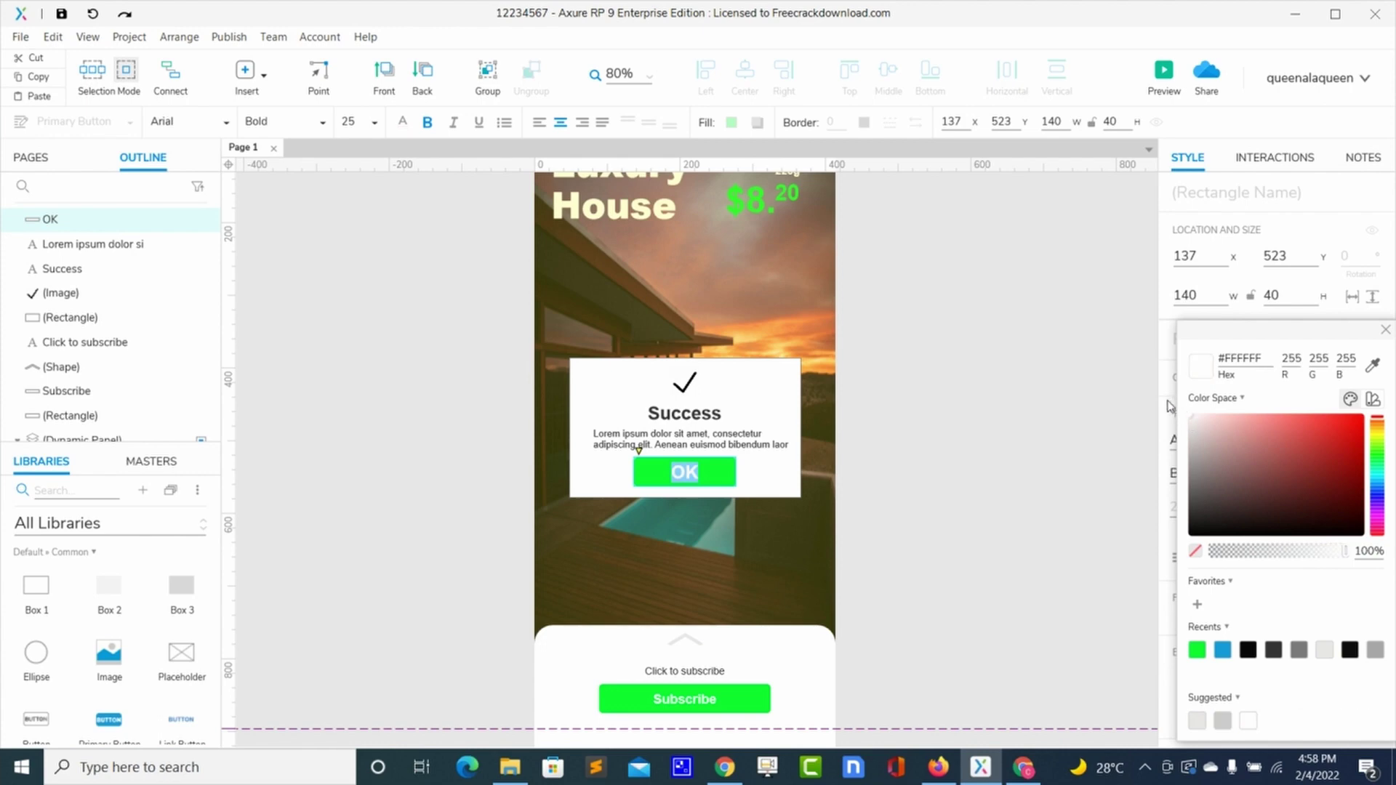
left_click(774, 471)
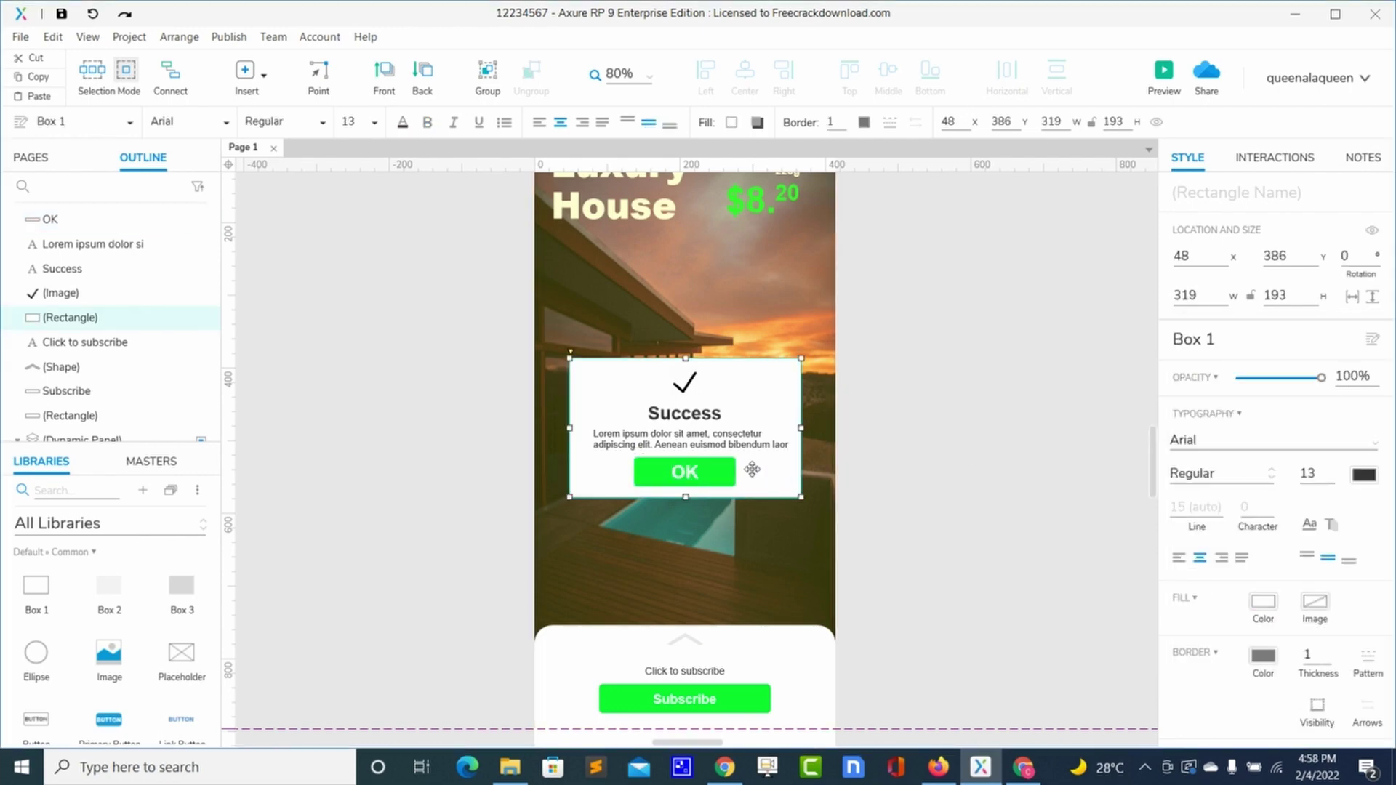
left_click(730, 475)
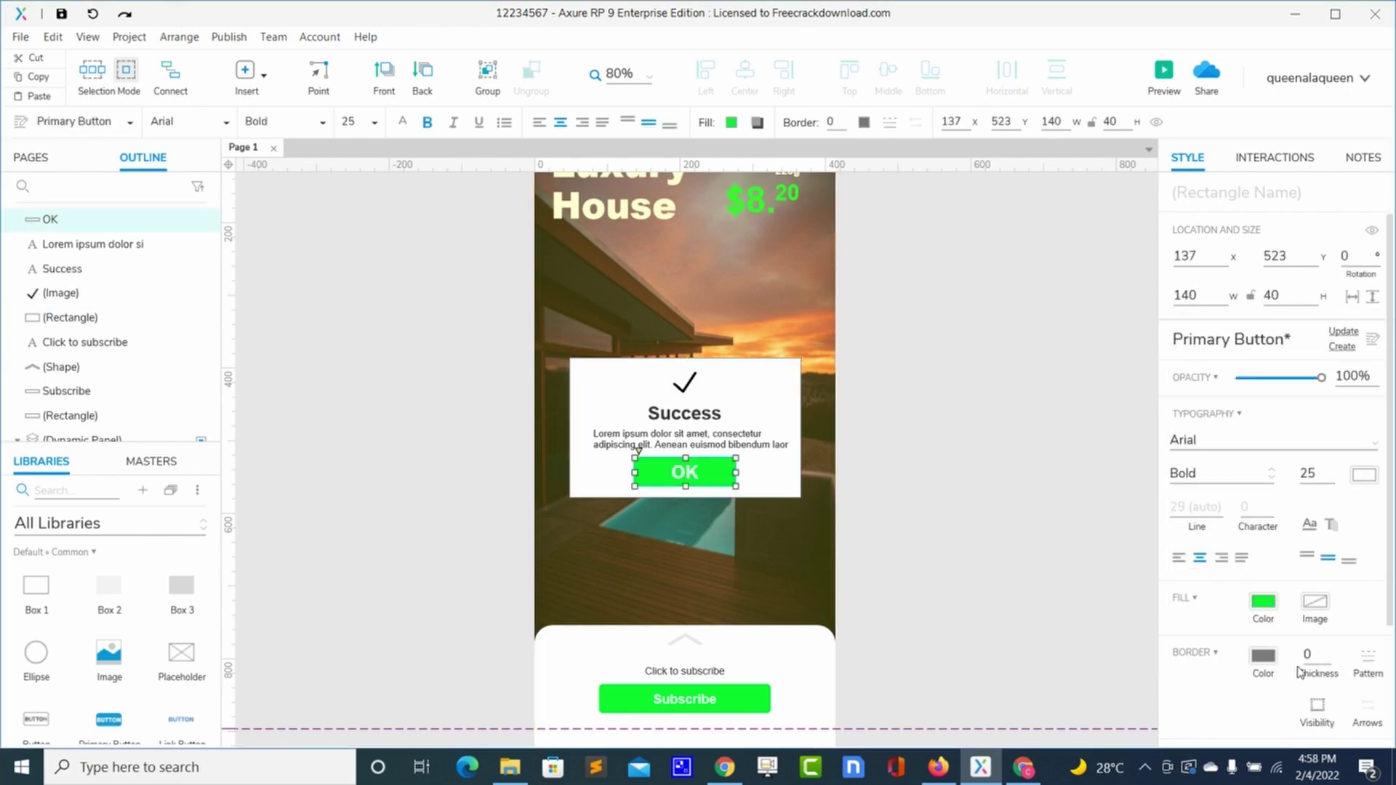
Give the OK button corner radius 20 and narrow it to 121 × 40 at 147, 525.
scroll(1294, 671, "down", 2)
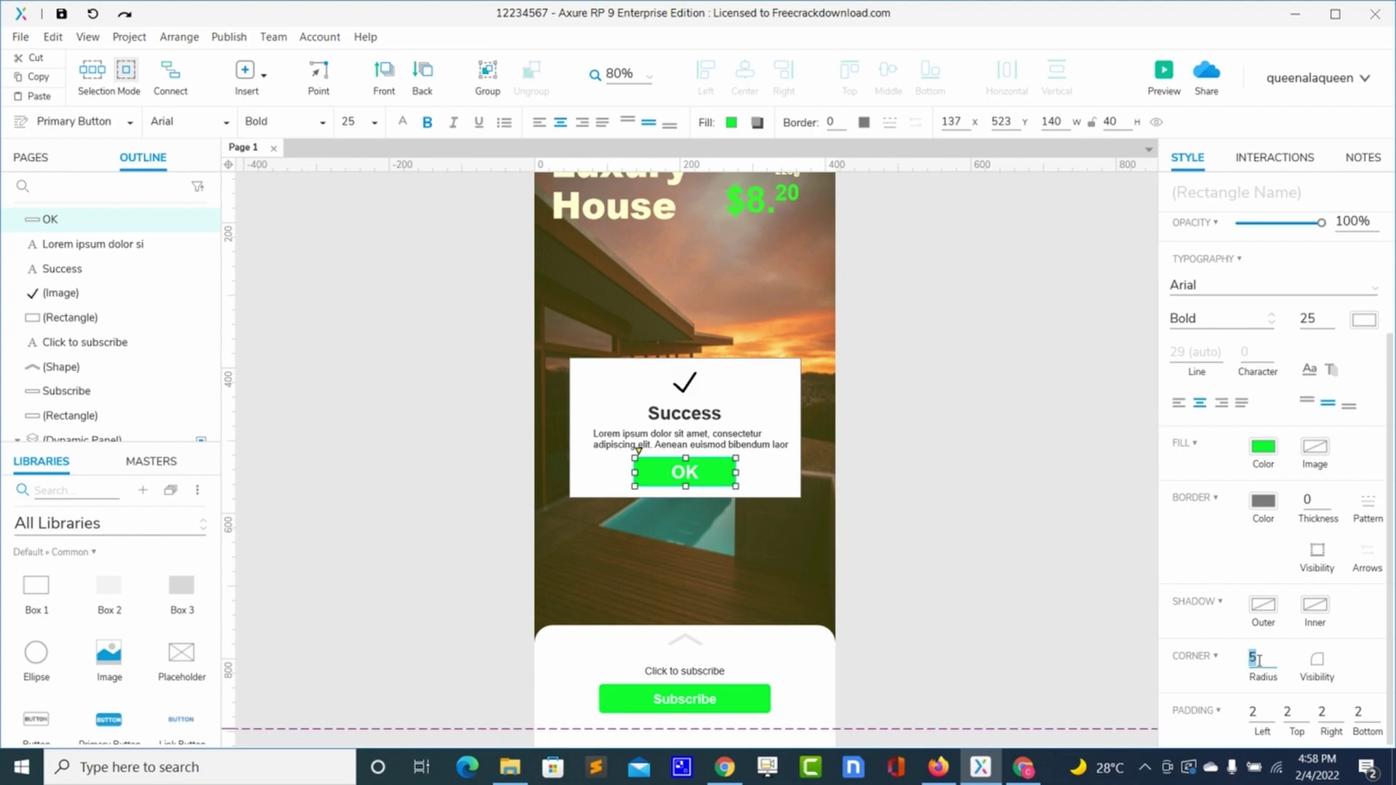
type("20")
left_click(711, 565)
left_click(712, 479)
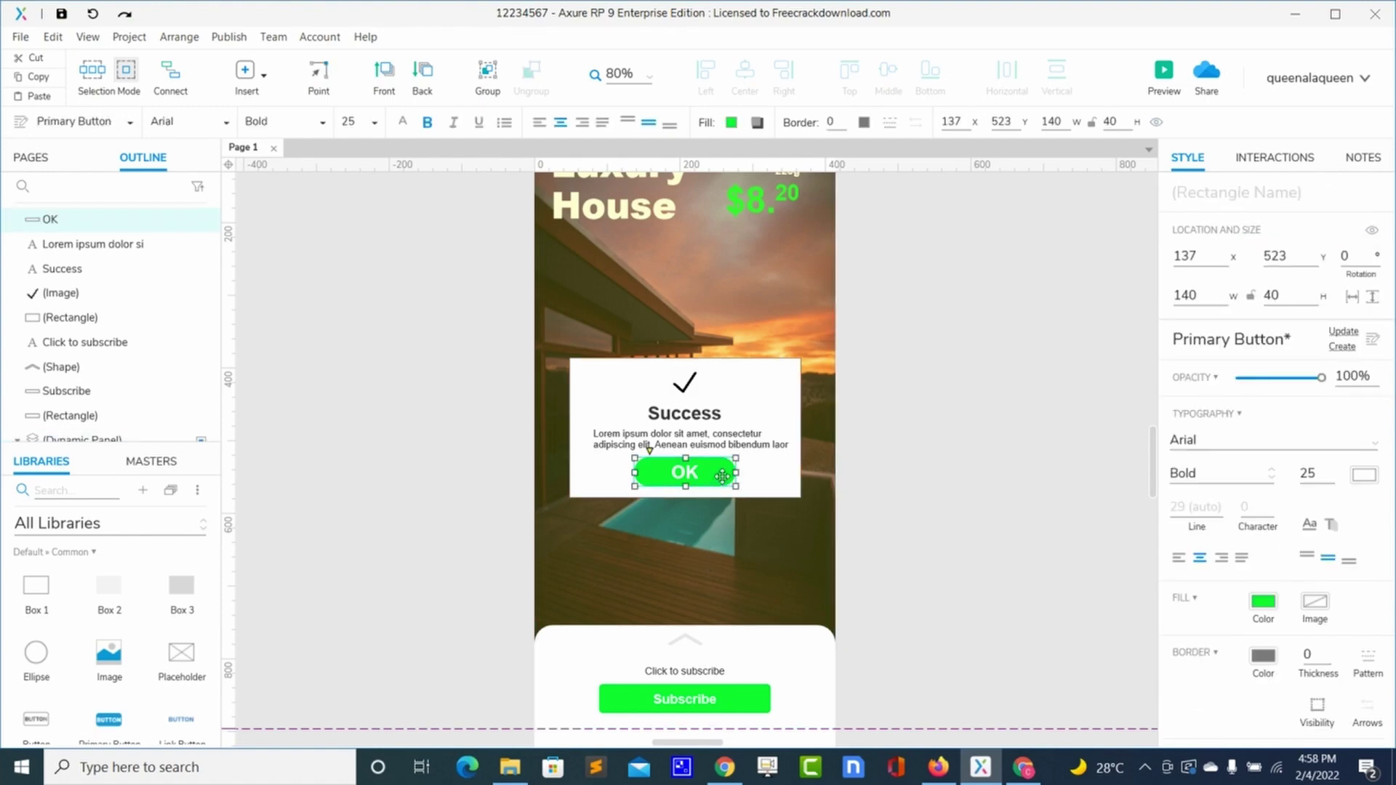
left_click_drag(738, 472, 705, 474)
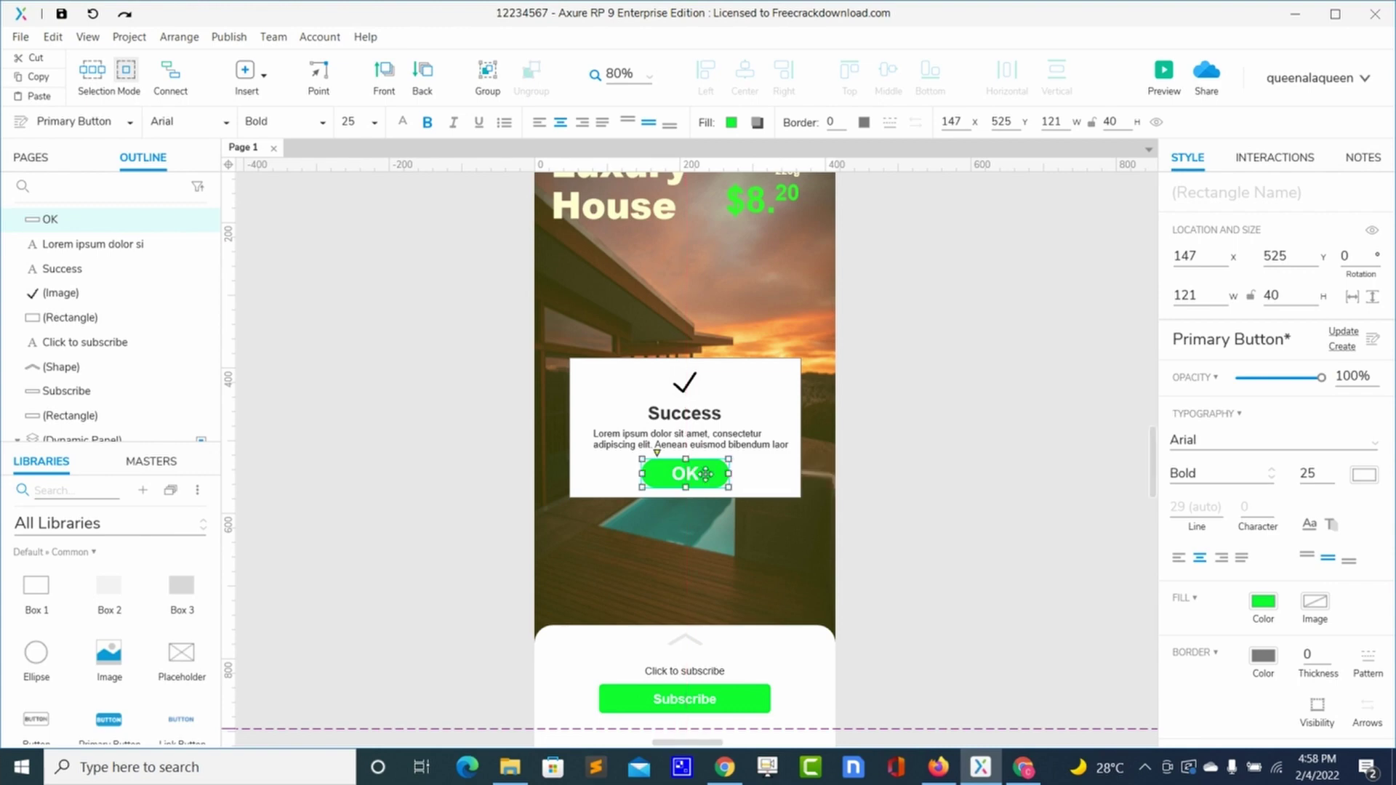
left_click(738, 397)
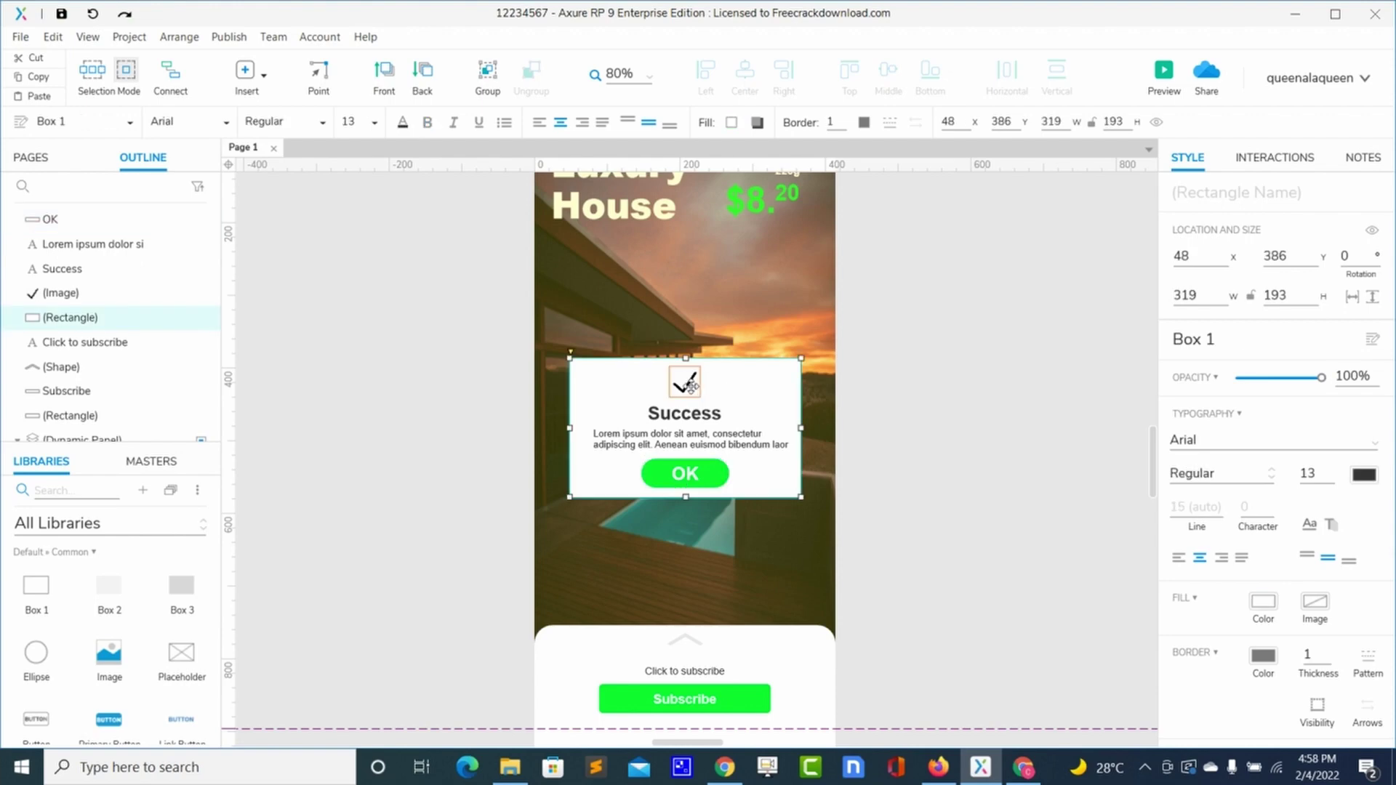
Convert the check mark, Success title, paragraph and OK button into a dynamic panel hidden by default.
left_click(689, 384, "shift")
left_click(686, 412, "shift")
left_click(656, 437, "shift")
left_click(670, 473, "shift")
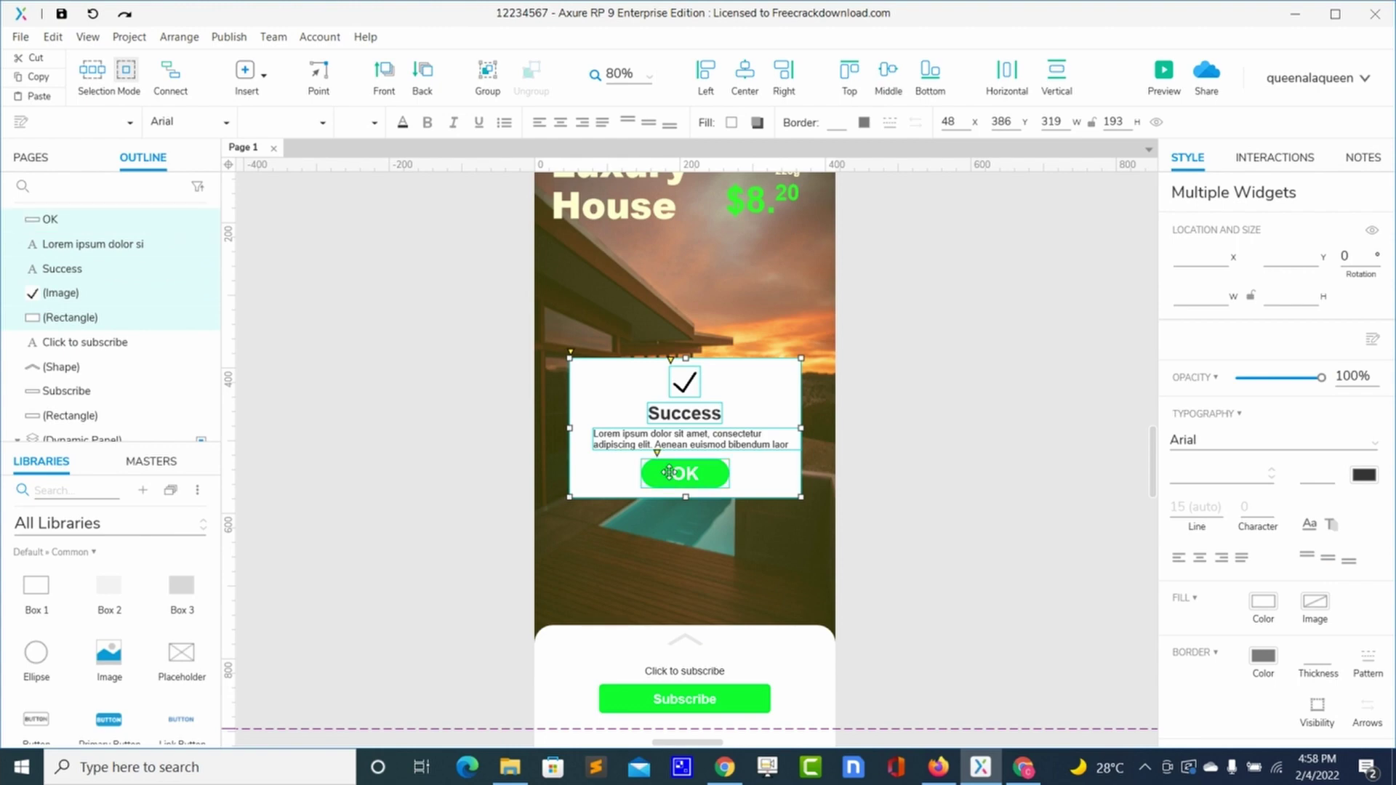
right_click(670, 472)
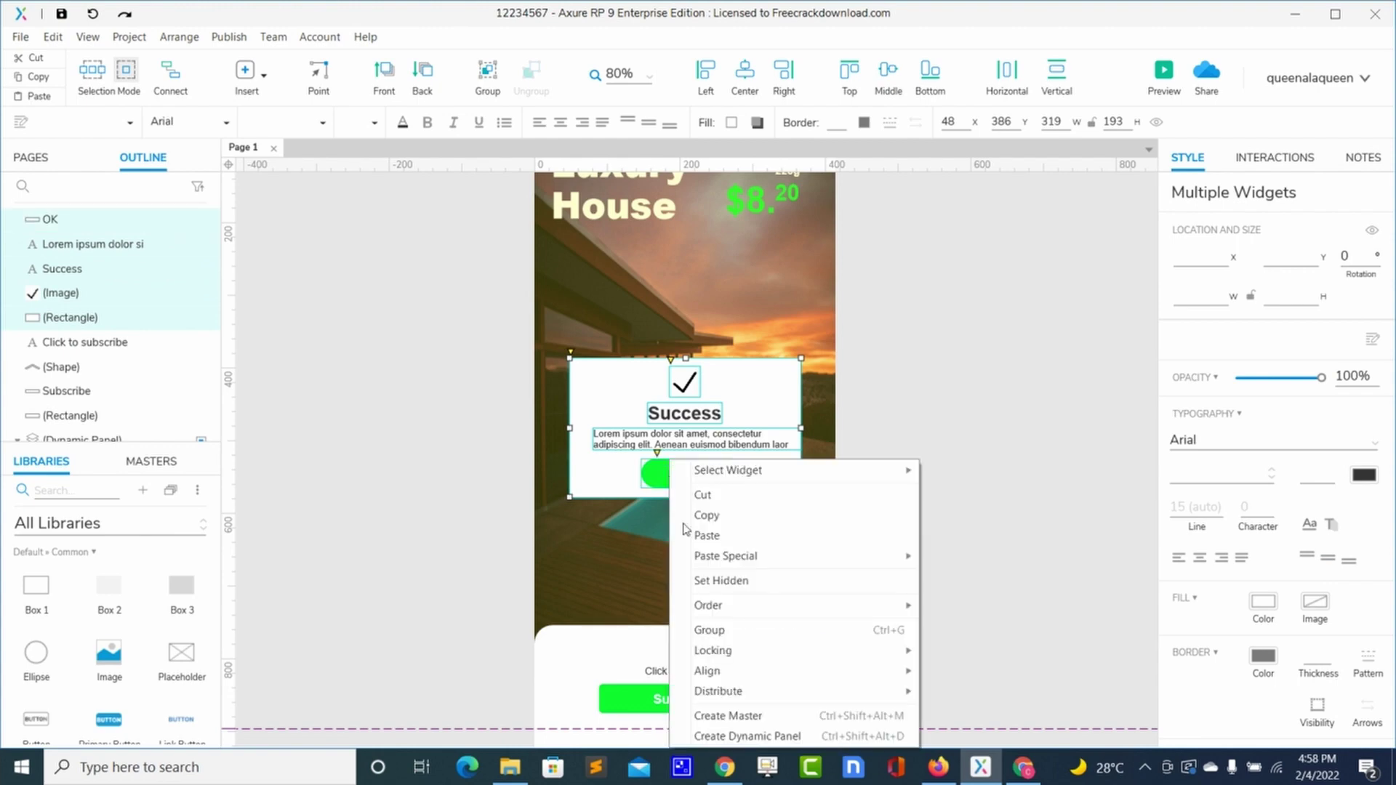
left_click(717, 737)
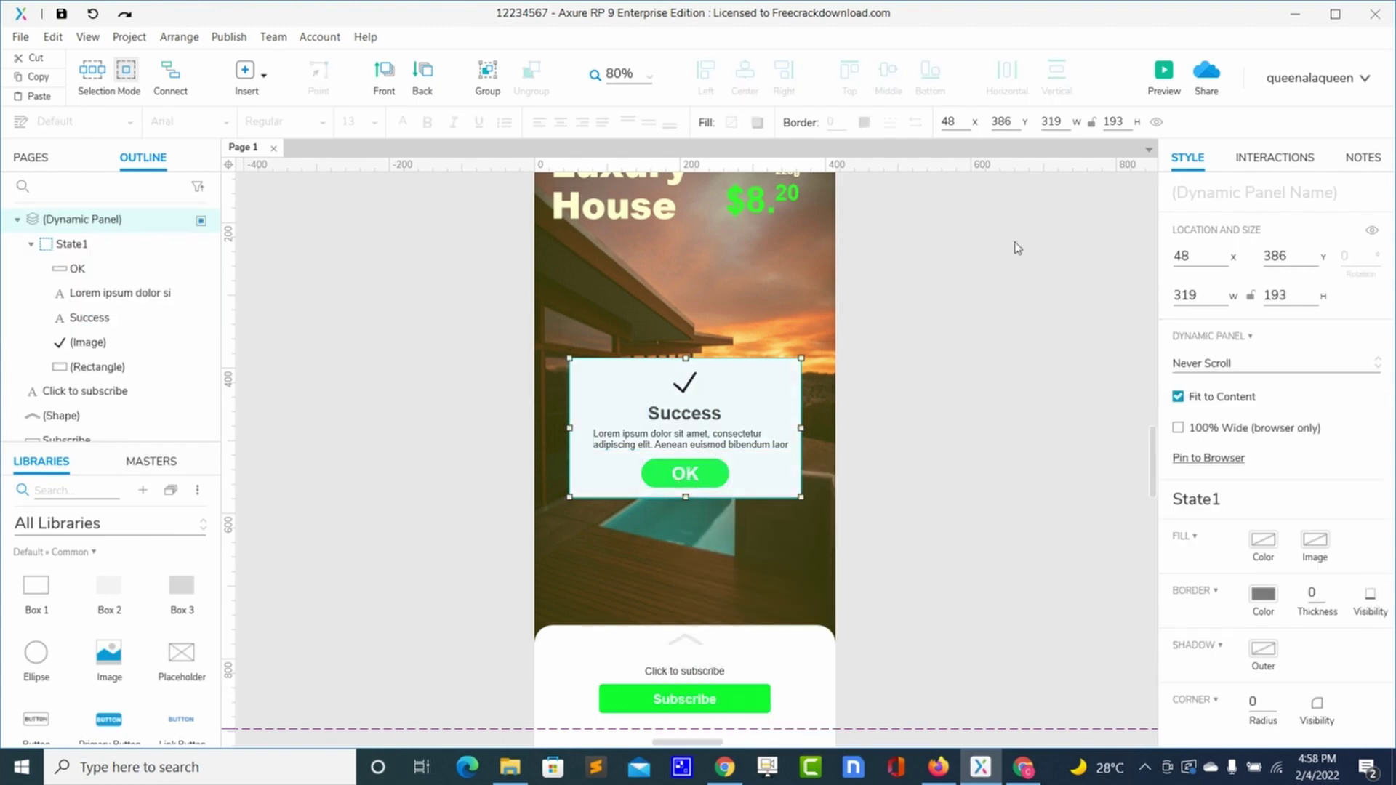
left_click(1156, 122)
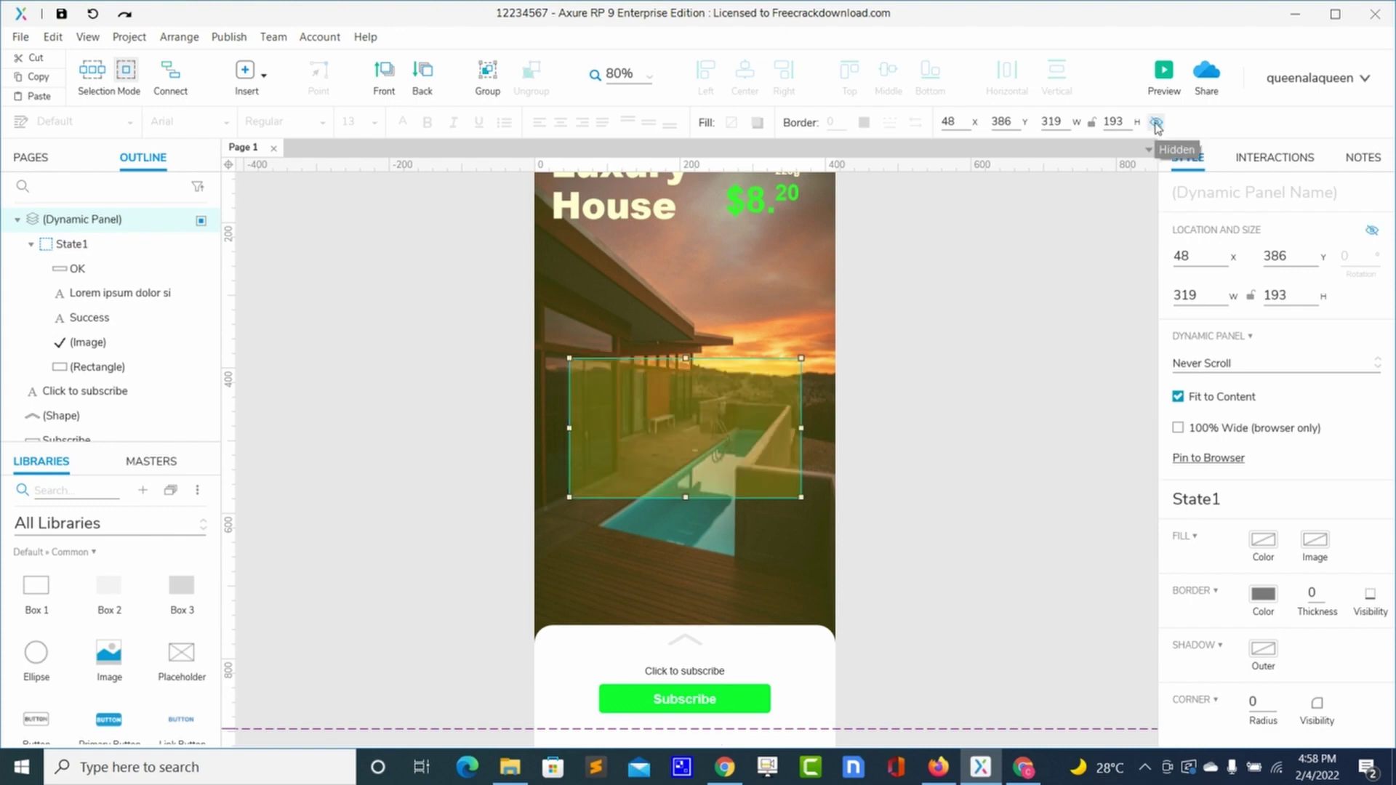
left_click(737, 658)
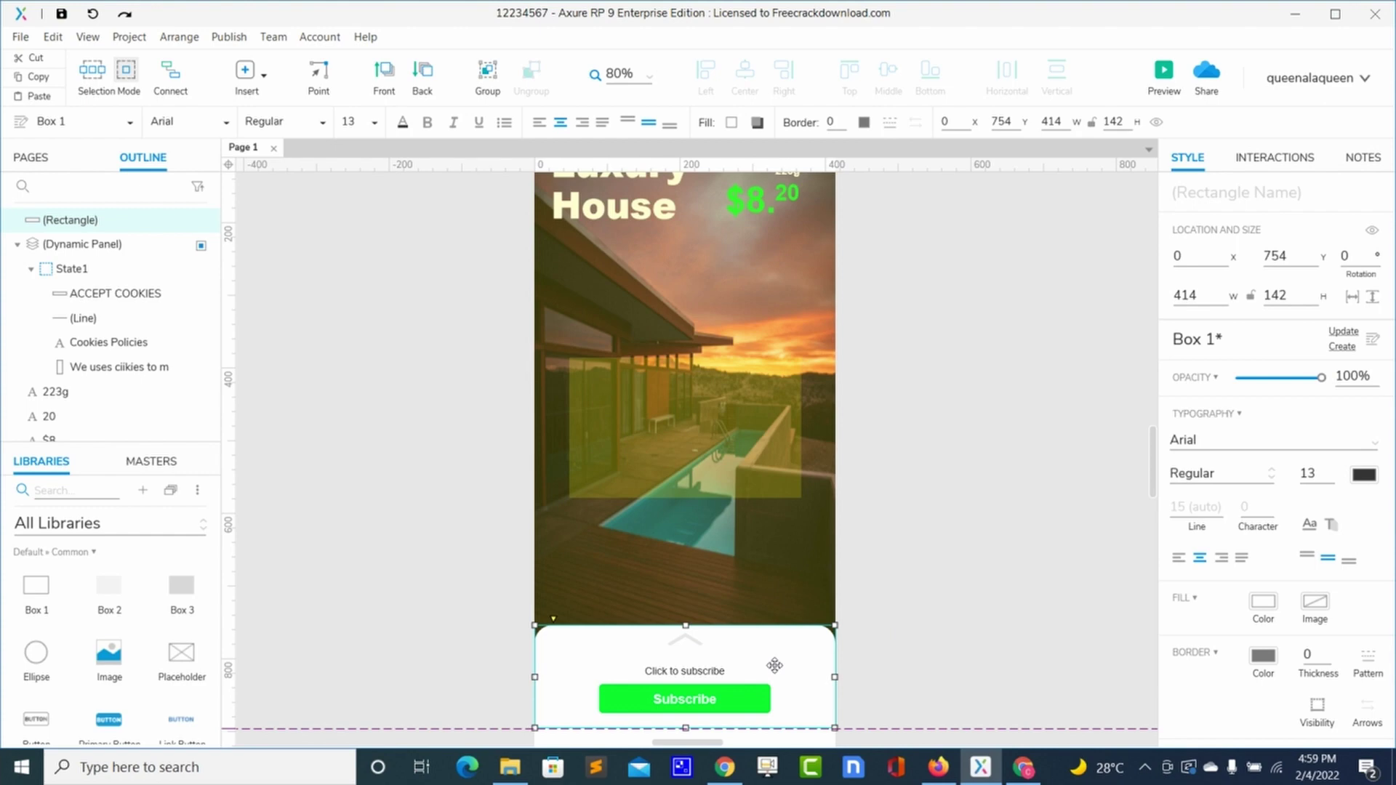
Turn the box, chevron, 'Click to subscribe' caption and Subscribe button into a dynamic panel.
left_click(692, 641, "shift")
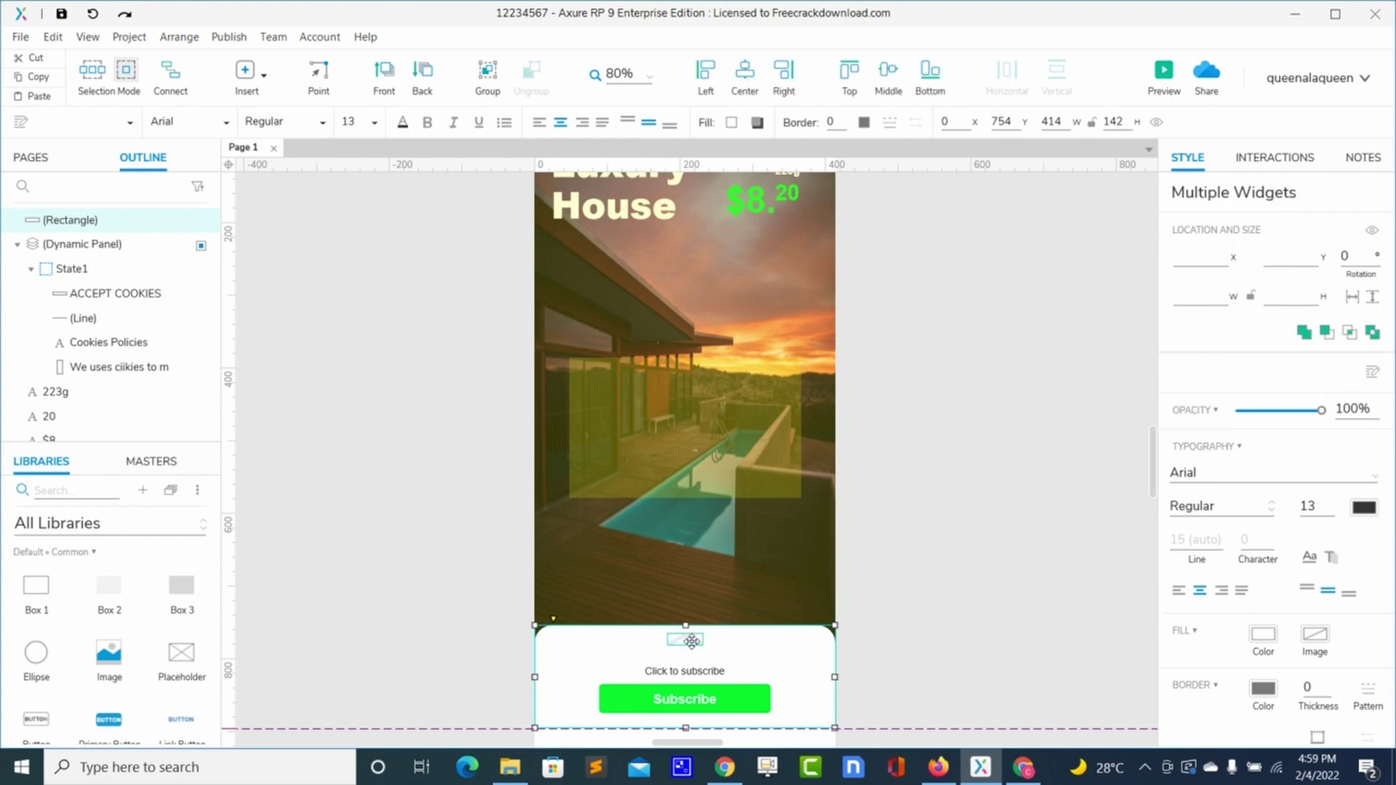
left_click(672, 670, "shift")
left_click(646, 698, "shift")
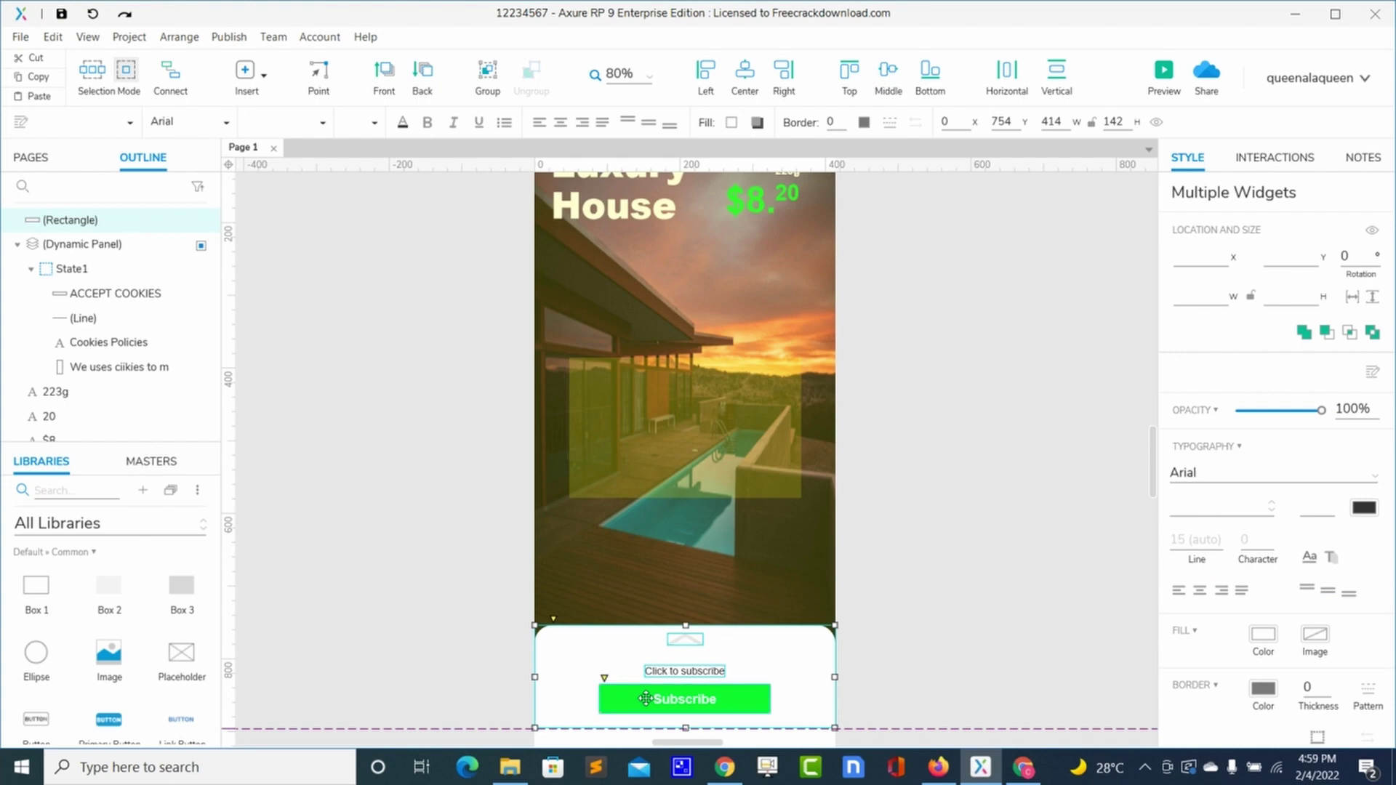
right_click(646, 698)
left_click(704, 738)
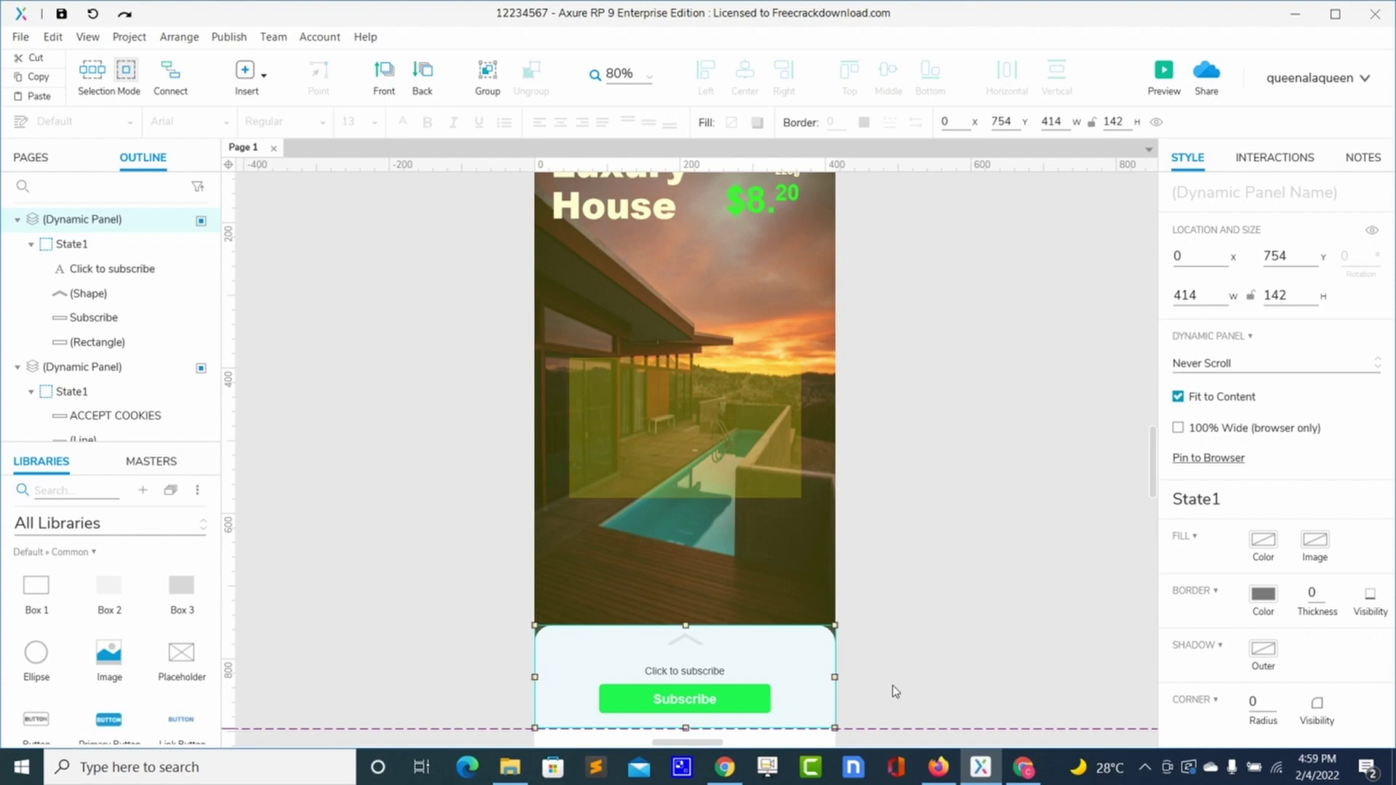
Open the new 414 × 142 subscribe panel's State1 for editing.
left_click(946, 611)
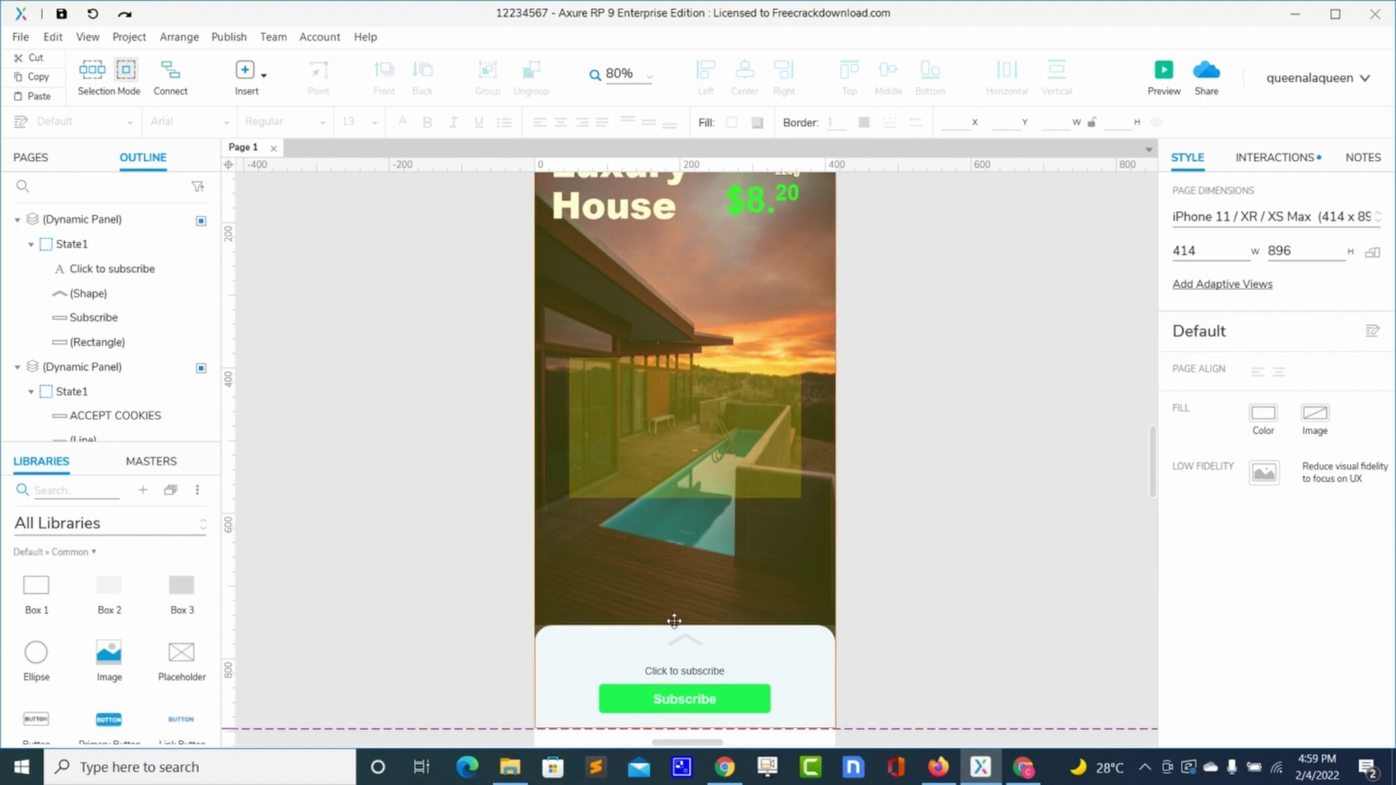
left_click(659, 703)
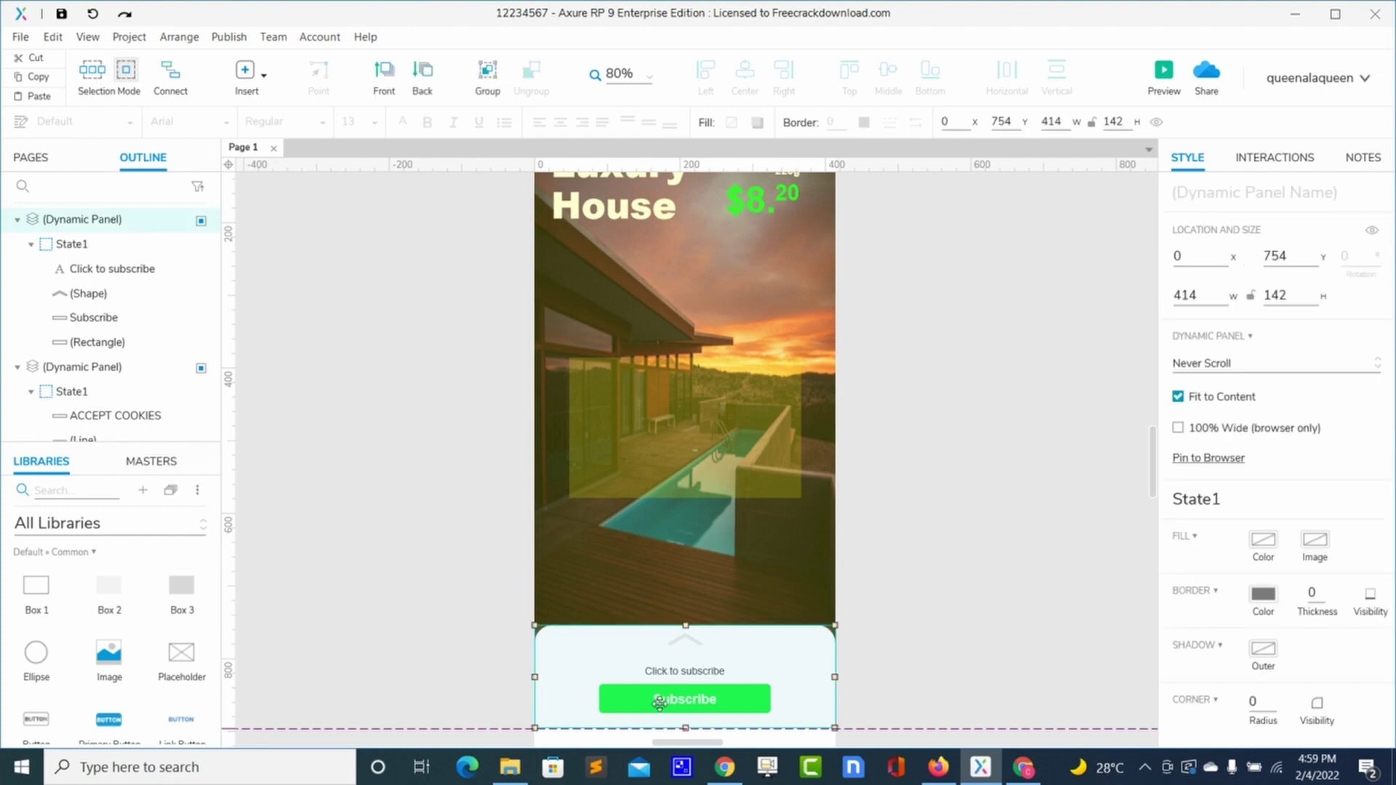
double_click(664, 701)
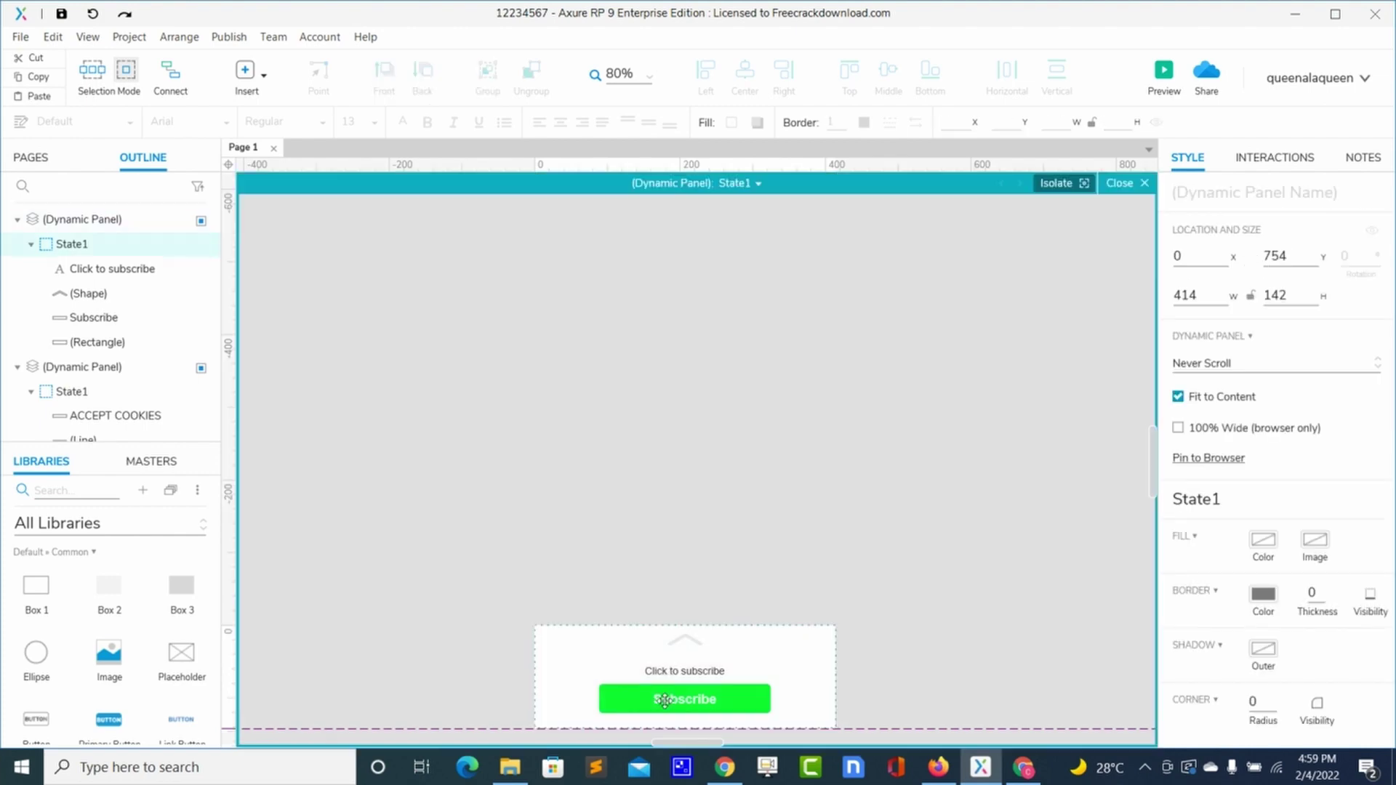
Add a Click or Tap interaction with a Show/Hide action to the Subscribe button.
left_click(712, 700)
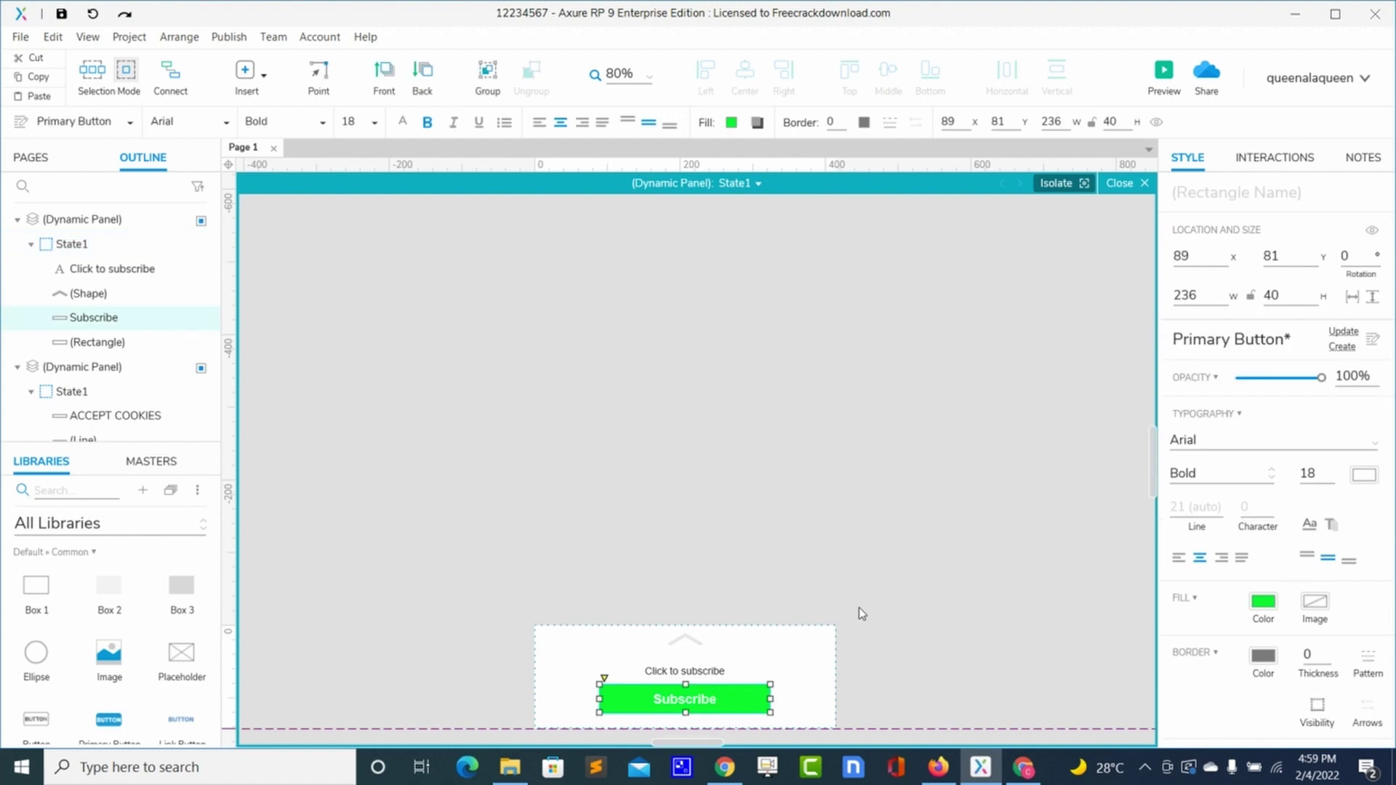
left_click(1278, 160)
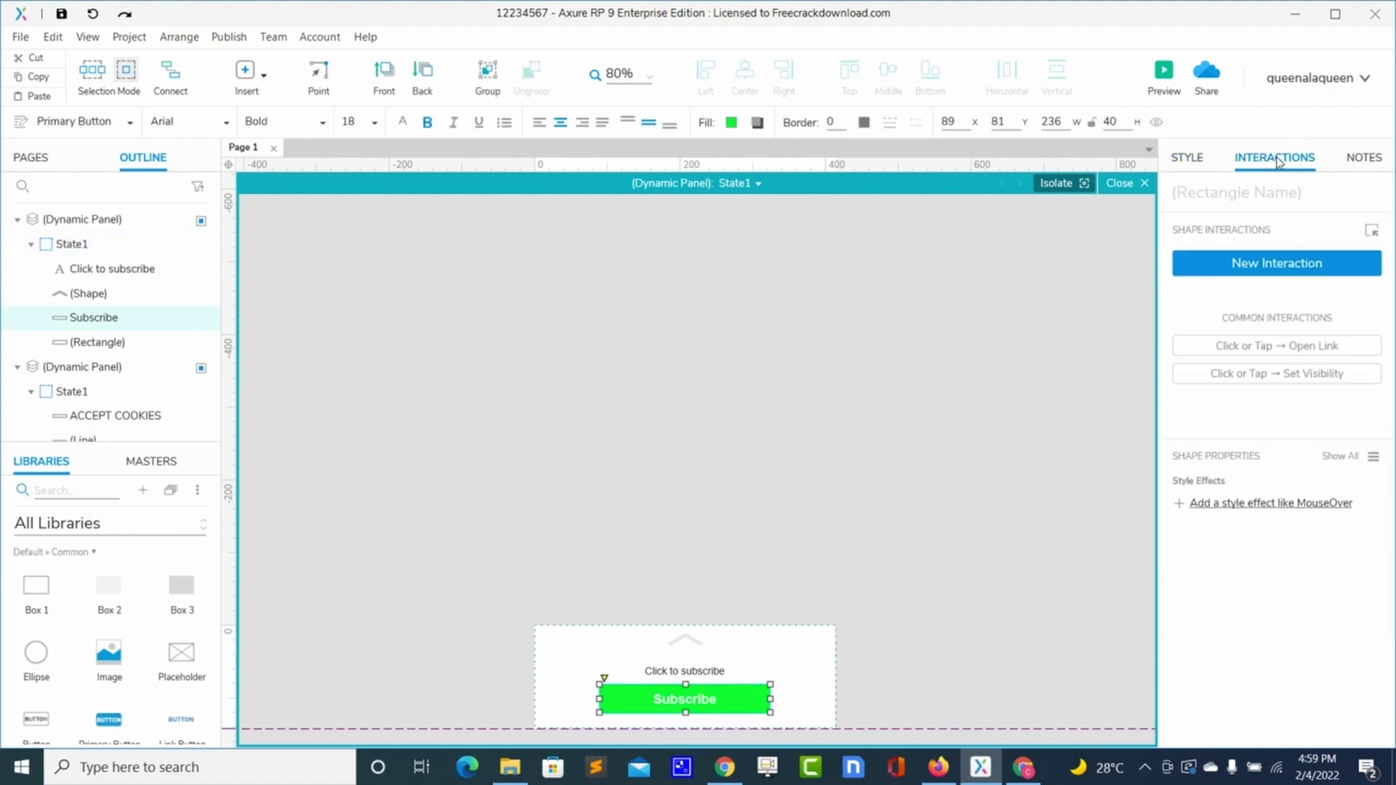
left_click(1216, 269)
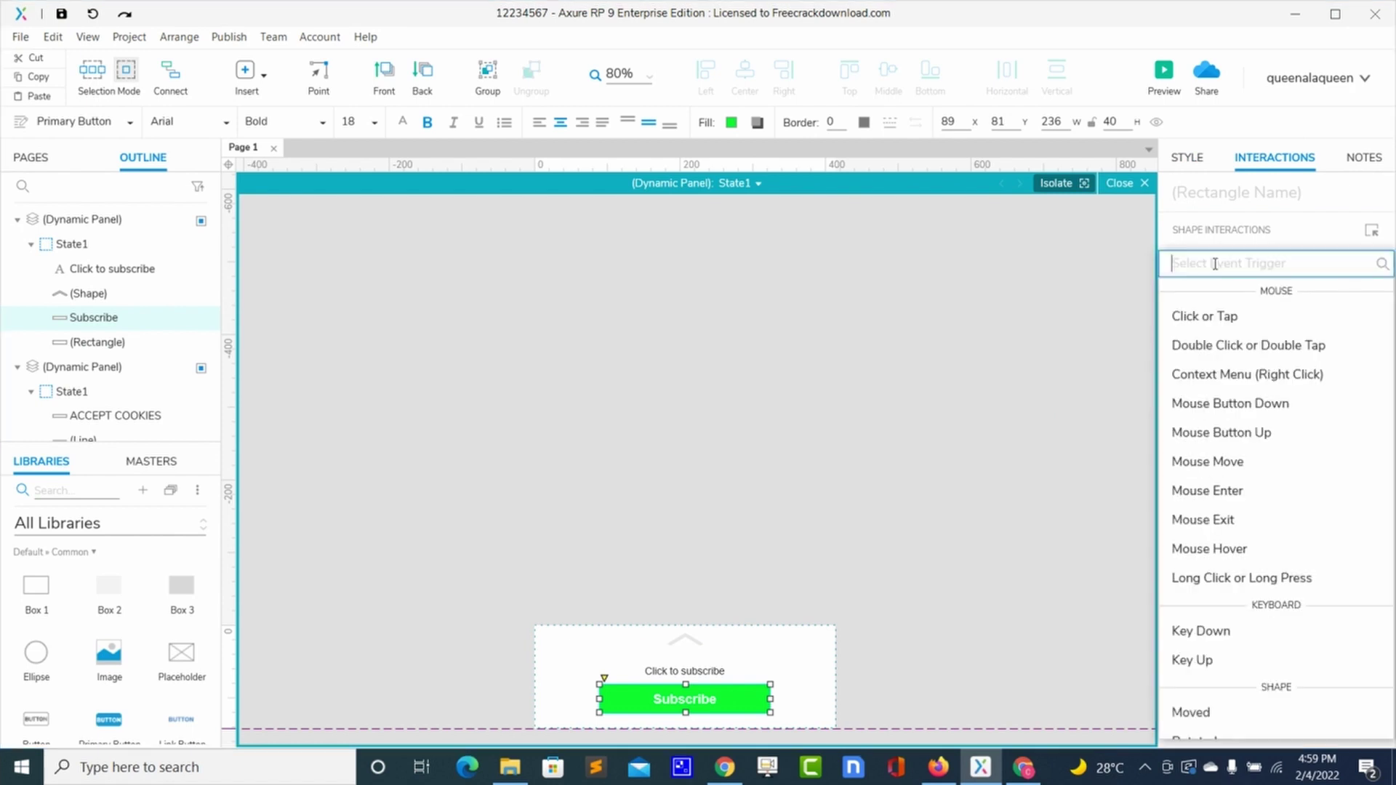
left_click(1215, 320)
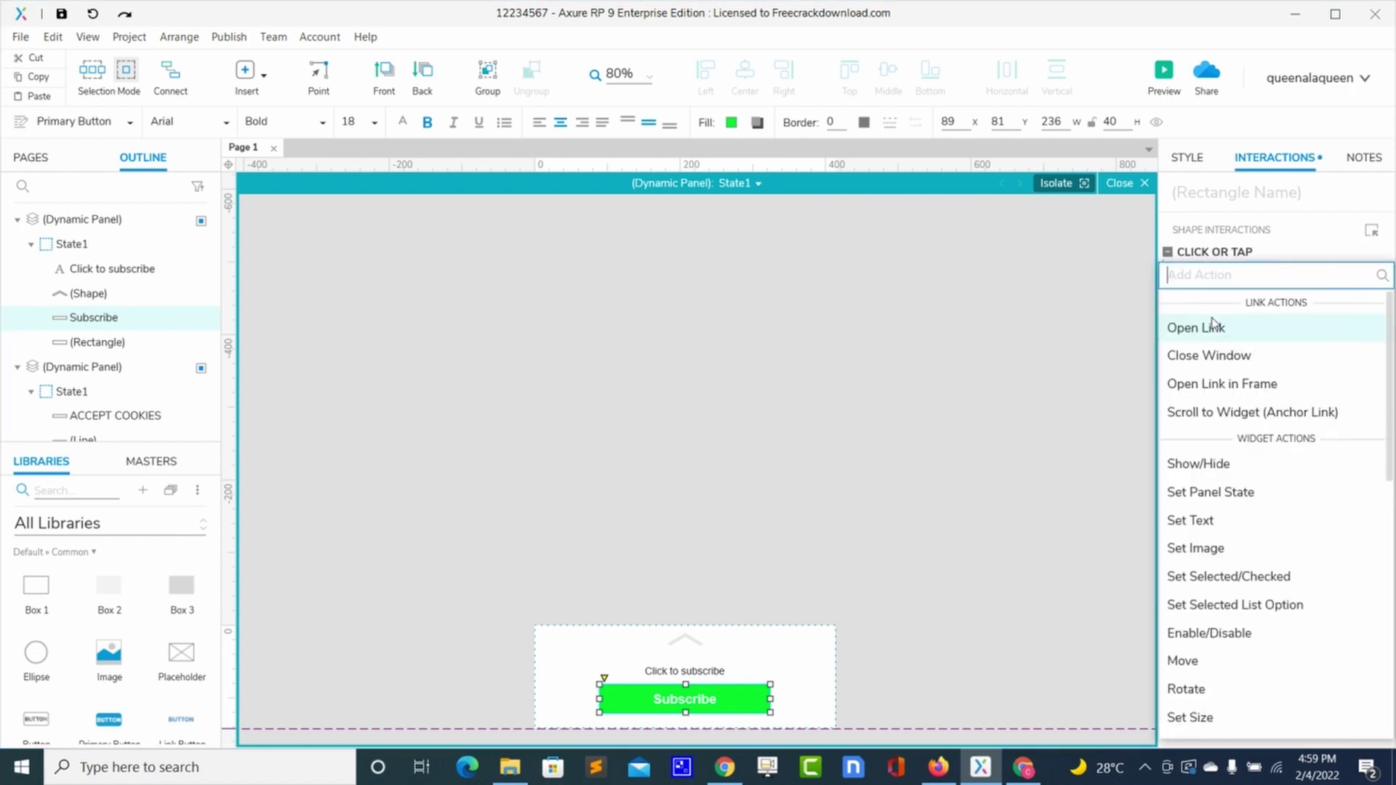
left_click(1195, 465)
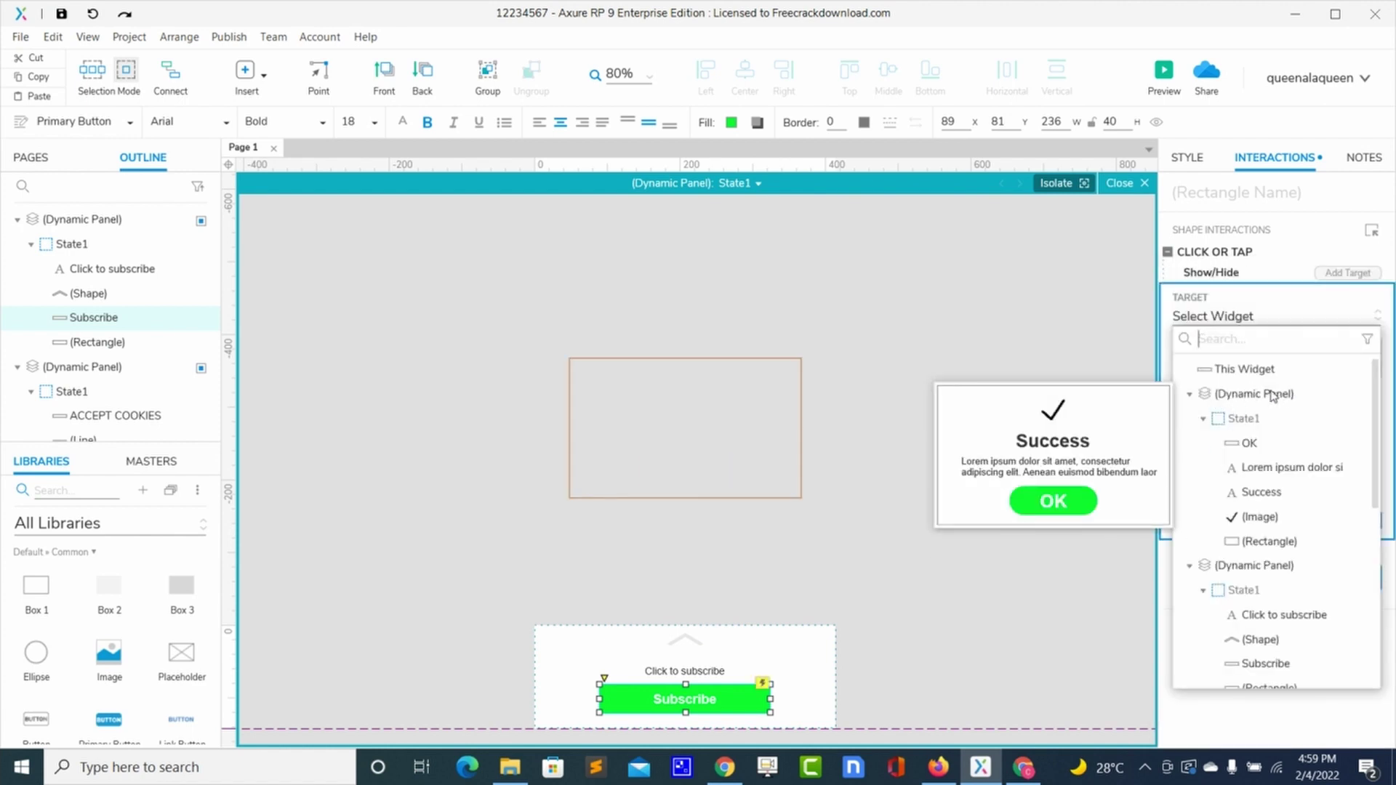
Set the action to show the Success popup with a 500 ms fade, brought to front.
left_click(1270, 395)
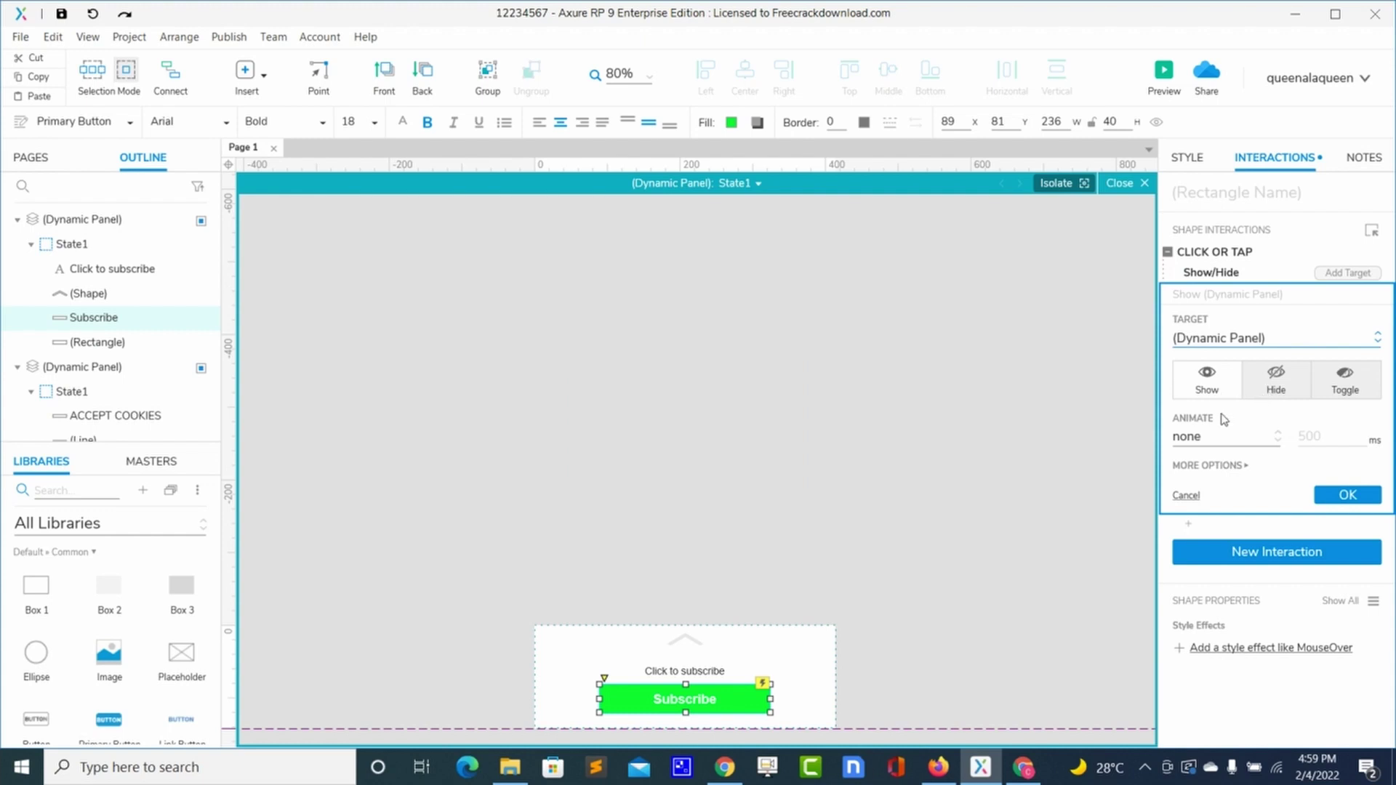
left_click(1208, 439)
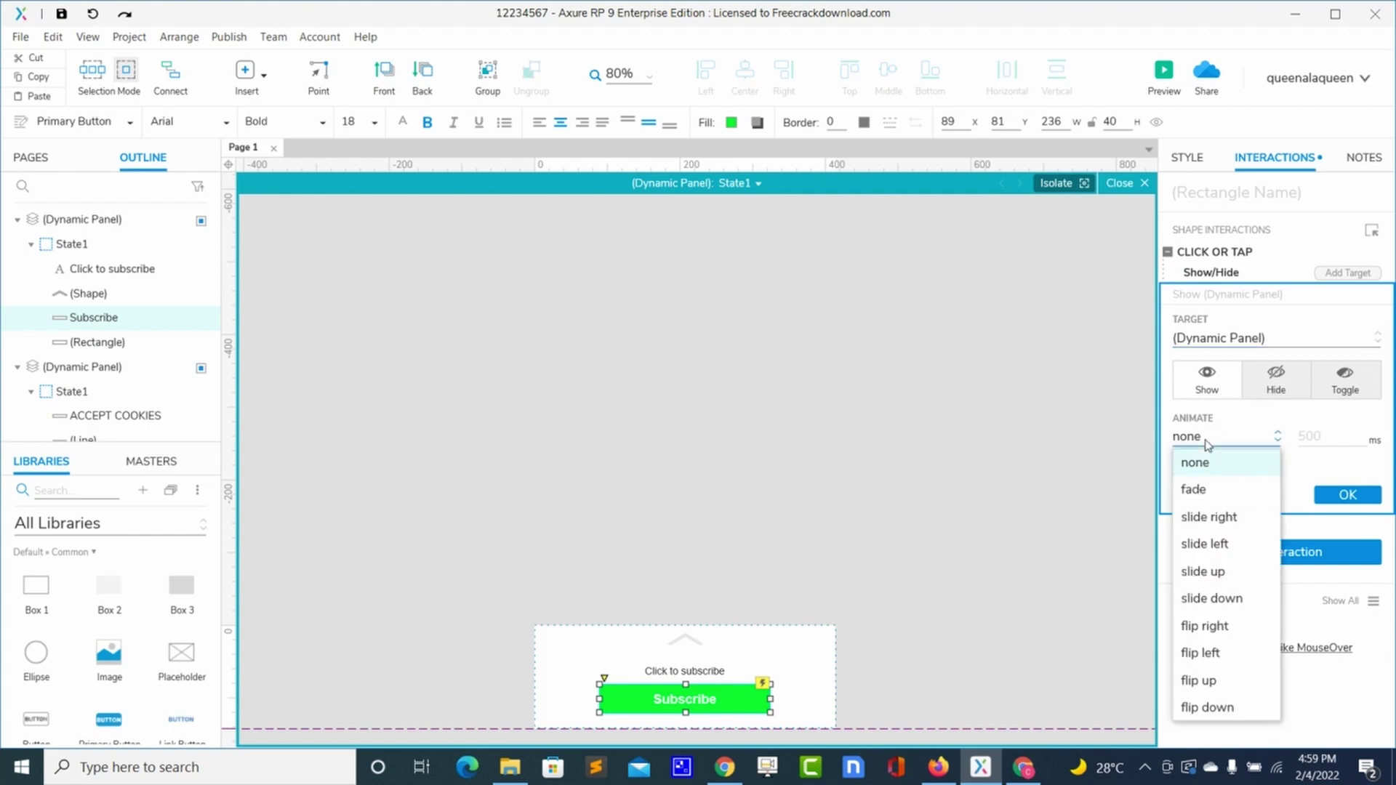
left_click(1189, 494)
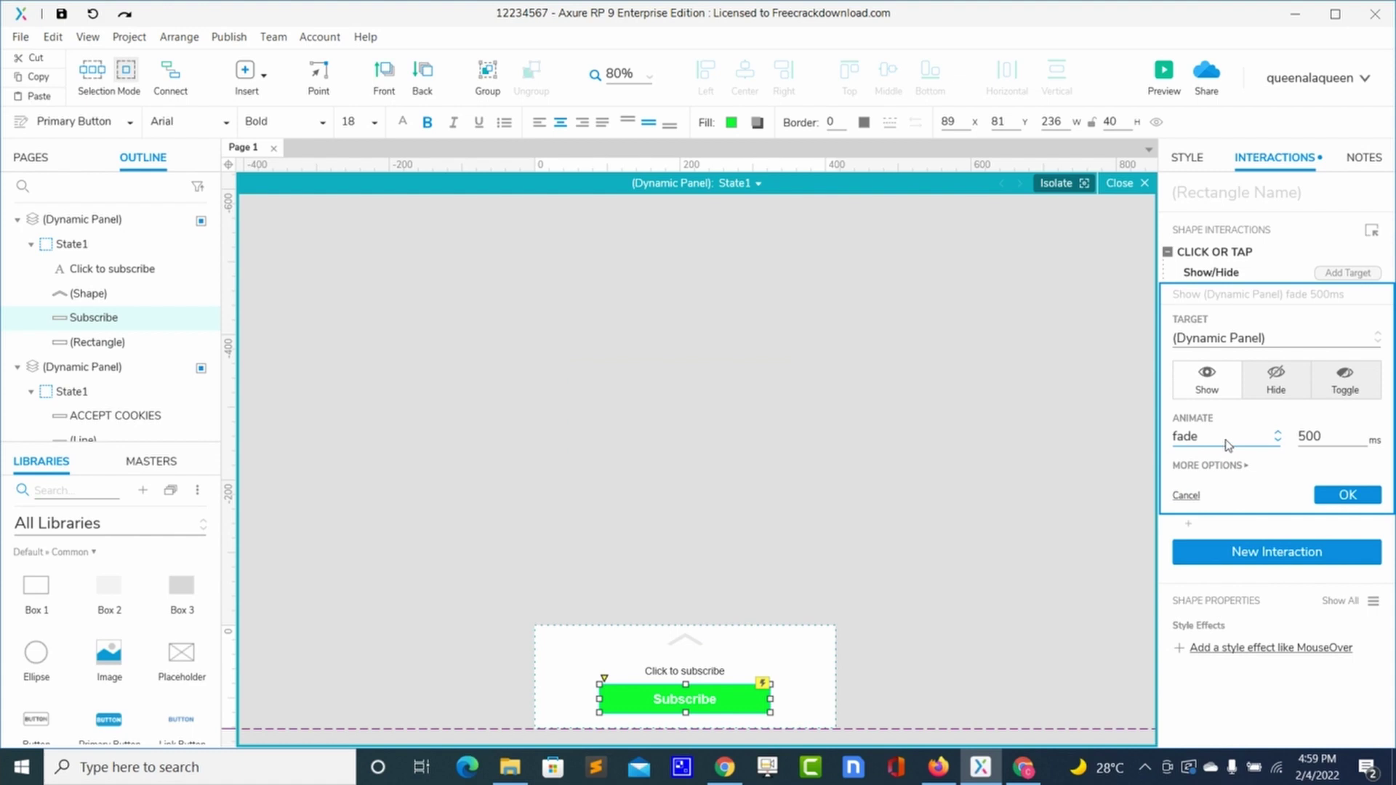
left_click(1237, 466)
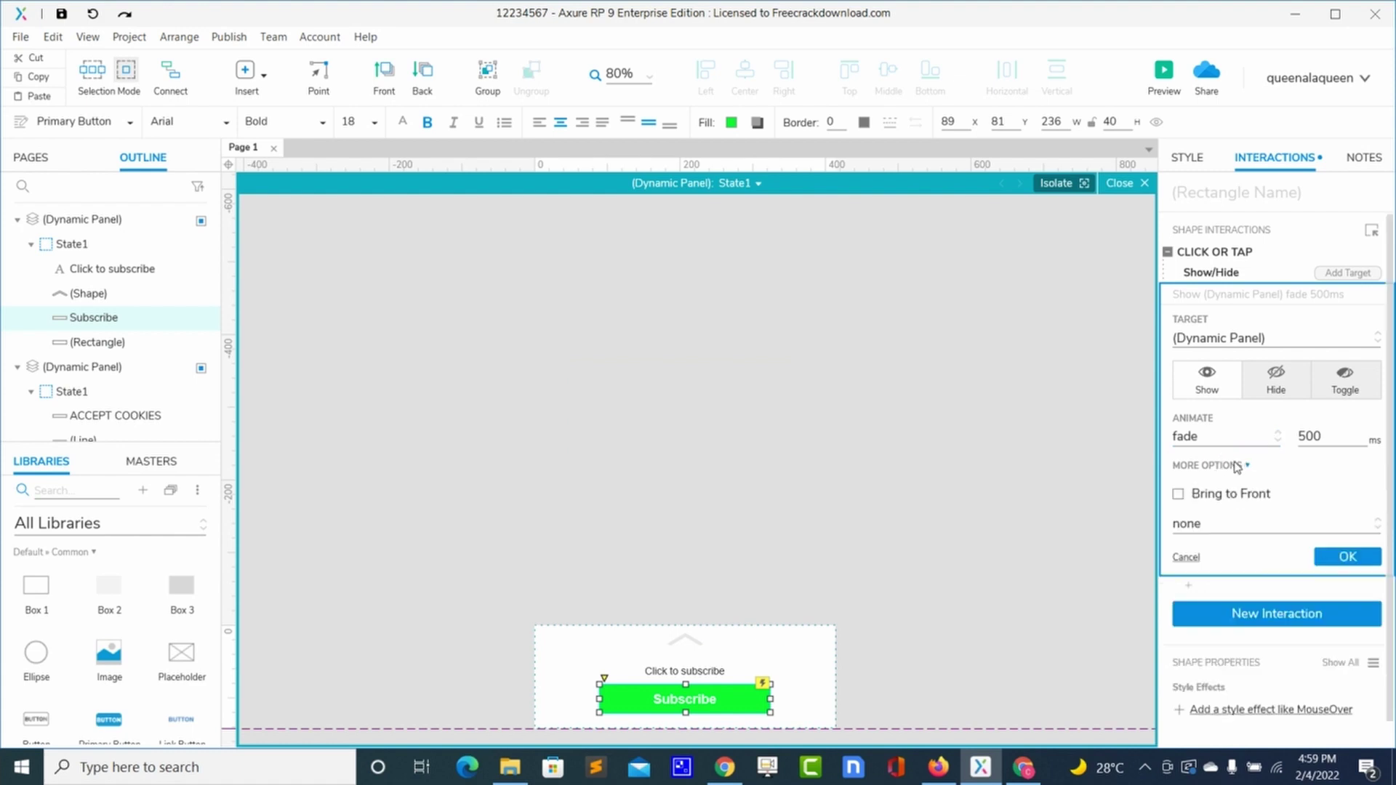
left_click(1178, 496)
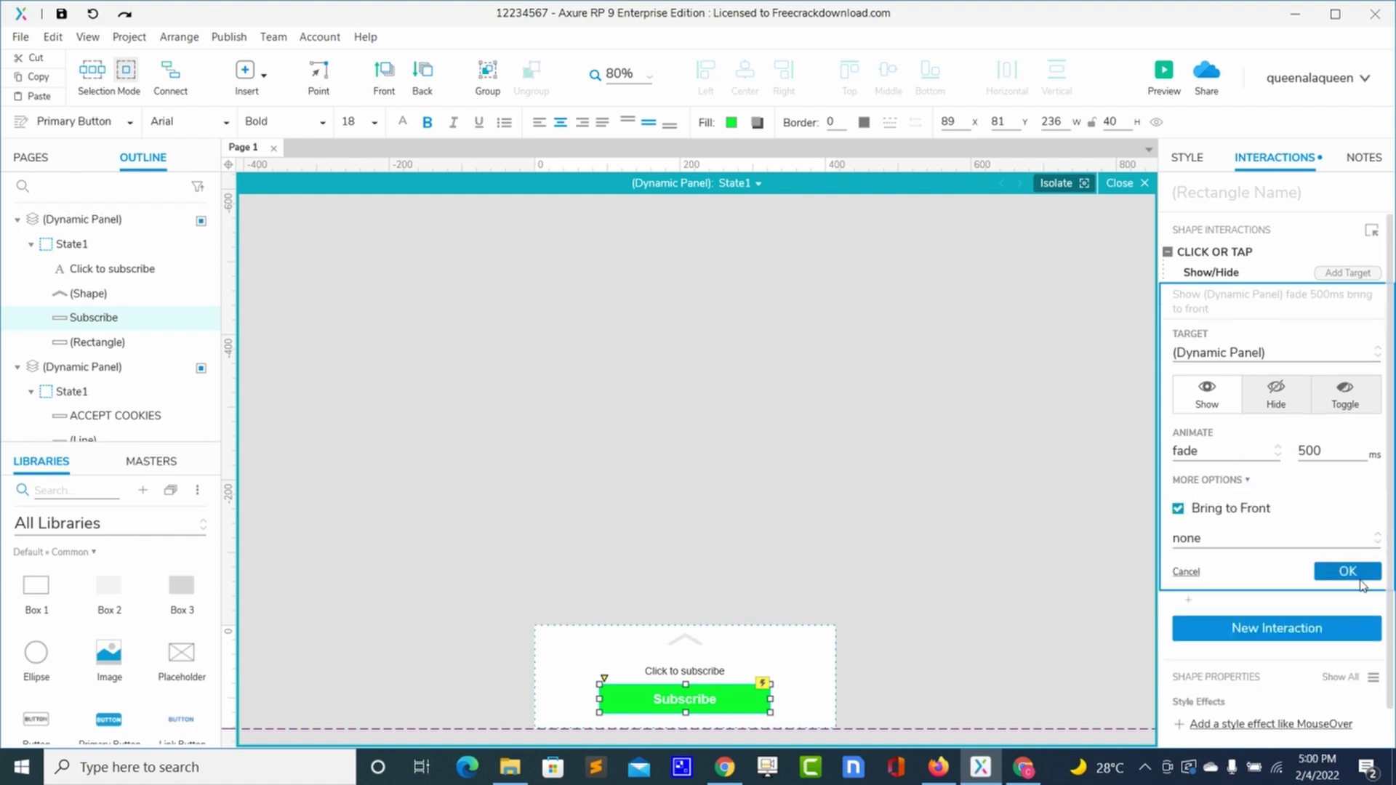
left_click(1347, 571)
left_click(1097, 433)
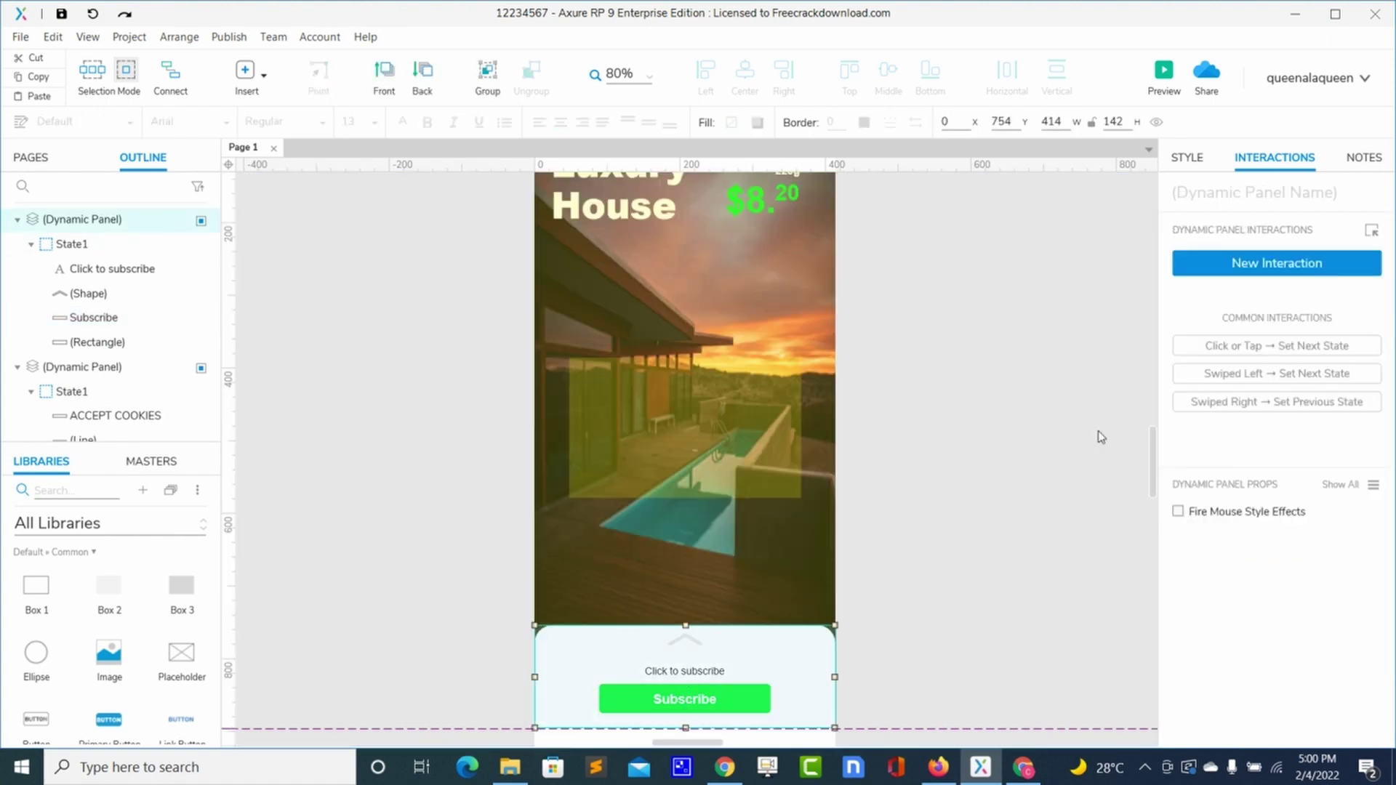
Preview in Firefox, reload, accept cookies and tap Subscribe to see the Success popup.
left_click(1164, 73)
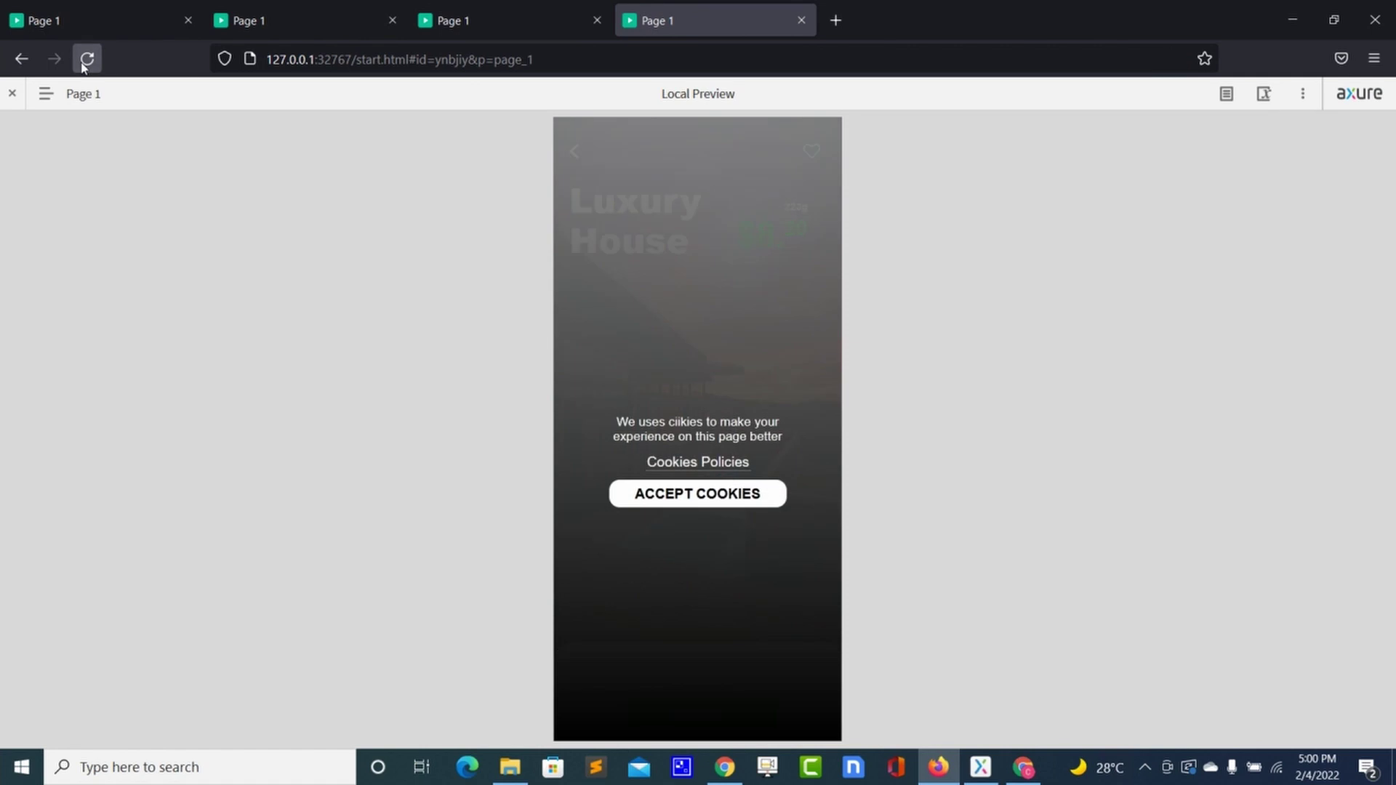
left_click(86, 60)
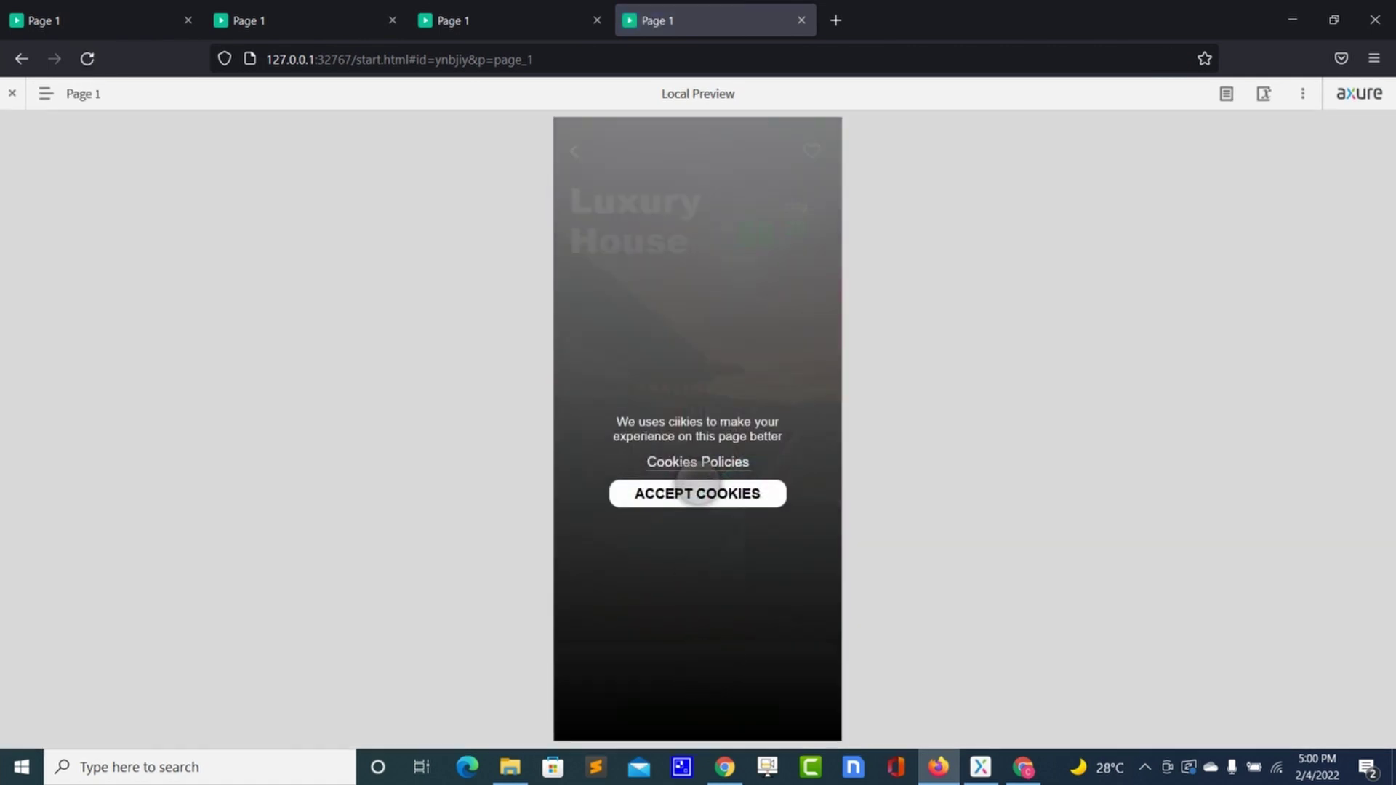
left_click(698, 494)
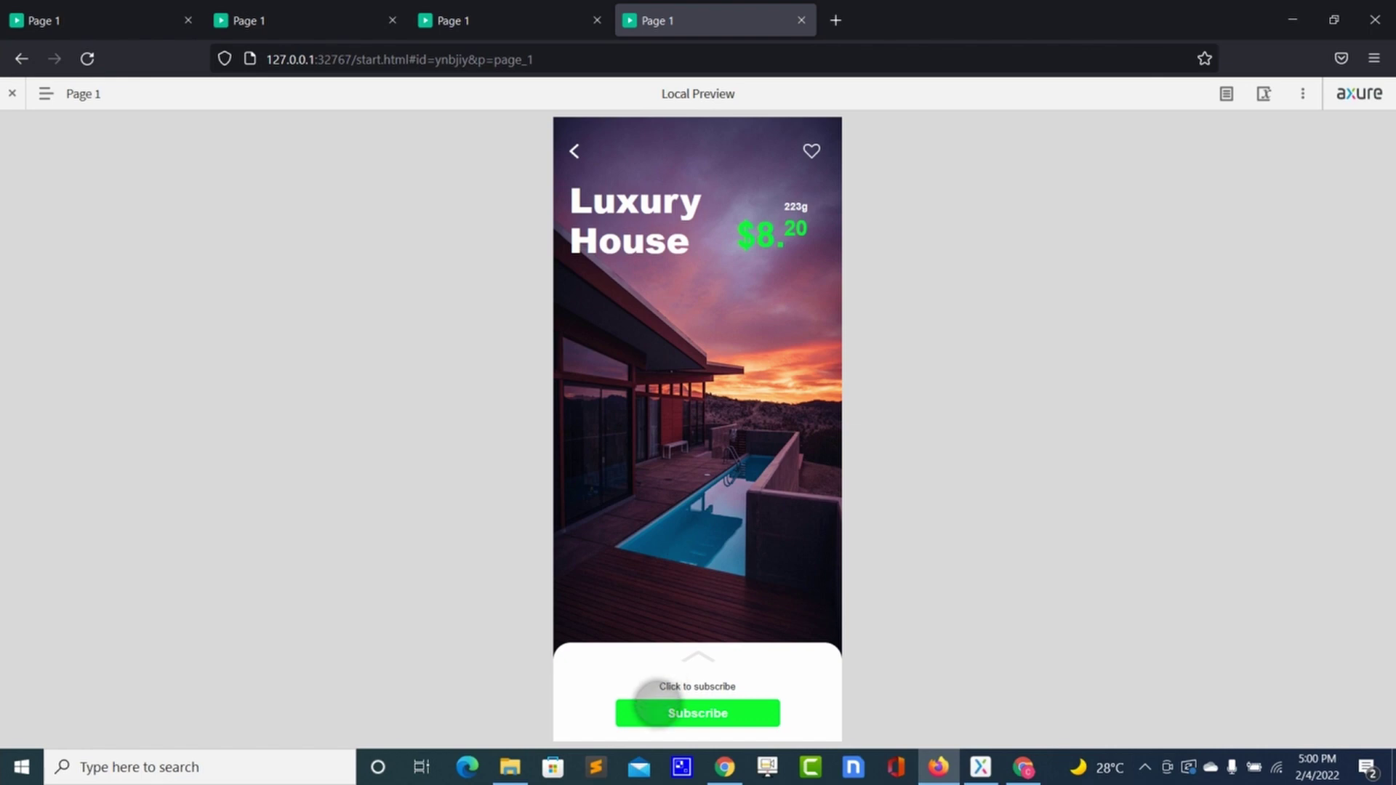
left_click(657, 703)
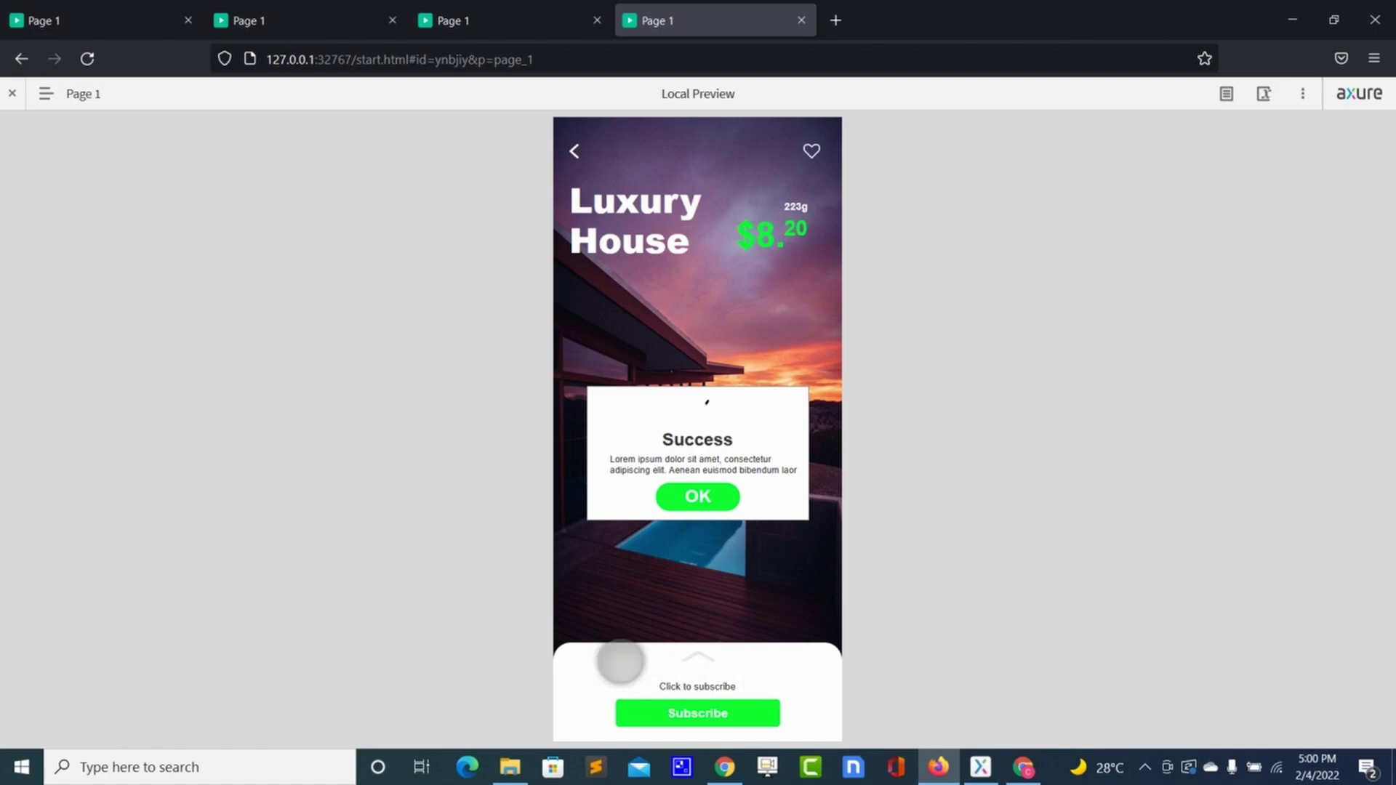
key("alt+Tab")
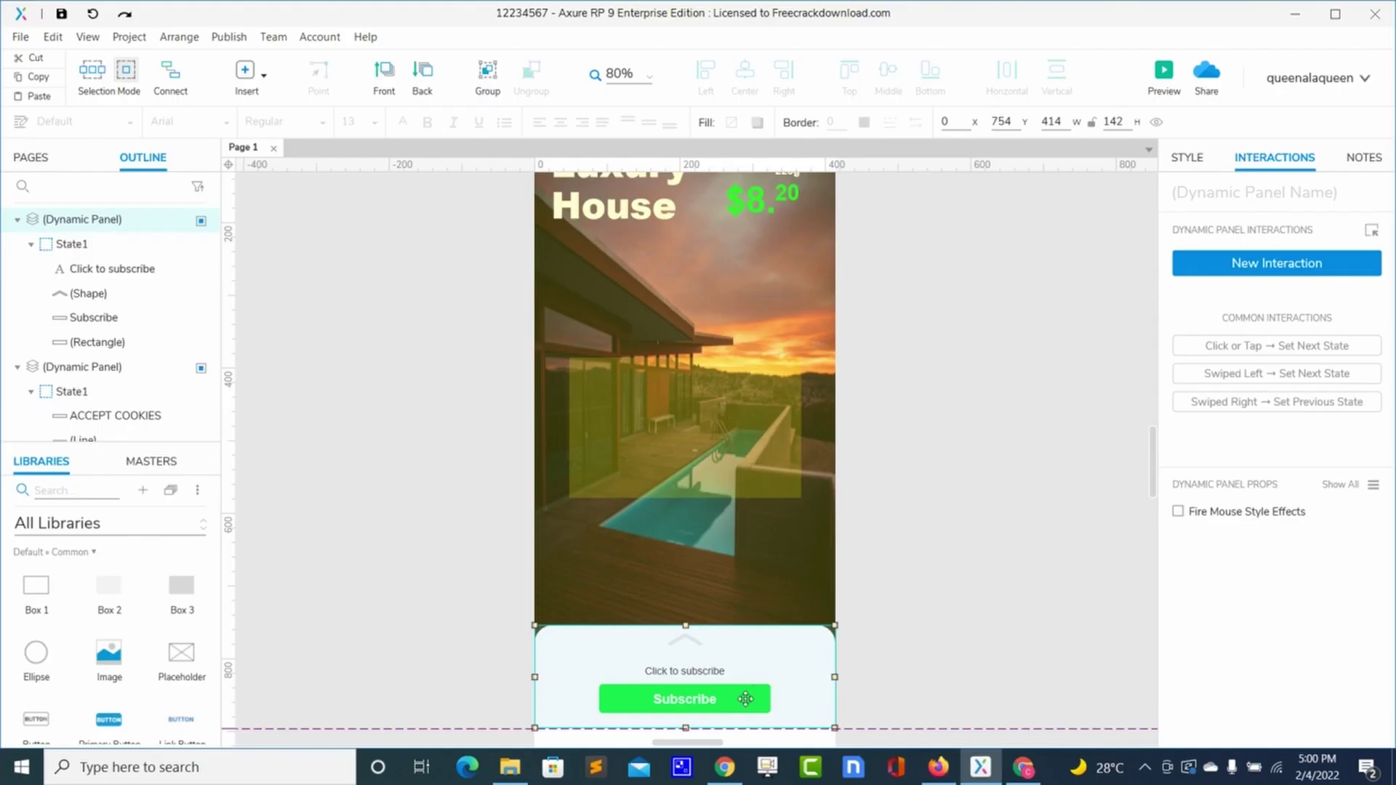
Add a second Show/Hide action to the Subscribe button's tap interaction.
double_click(745, 700)
left_click(745, 700)
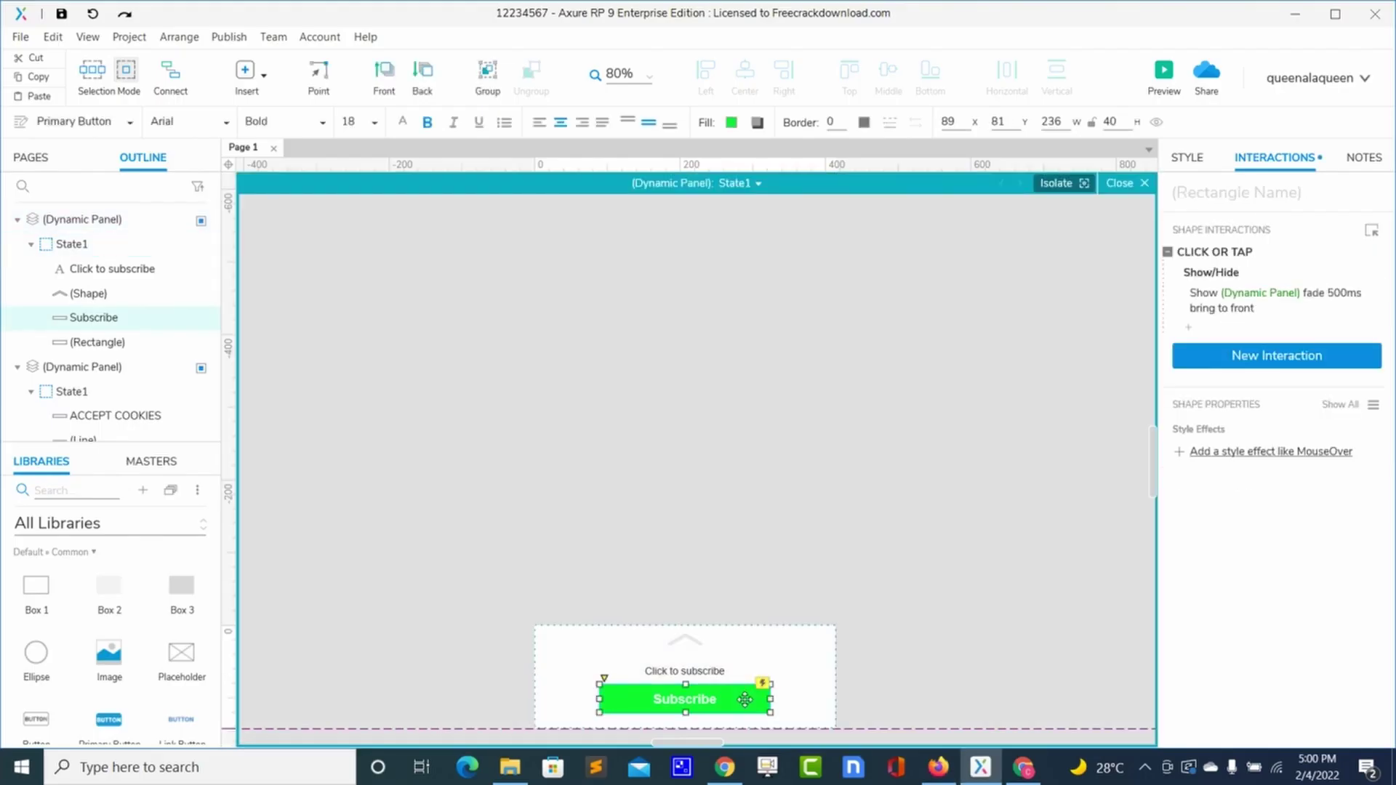
left_click(1225, 329)
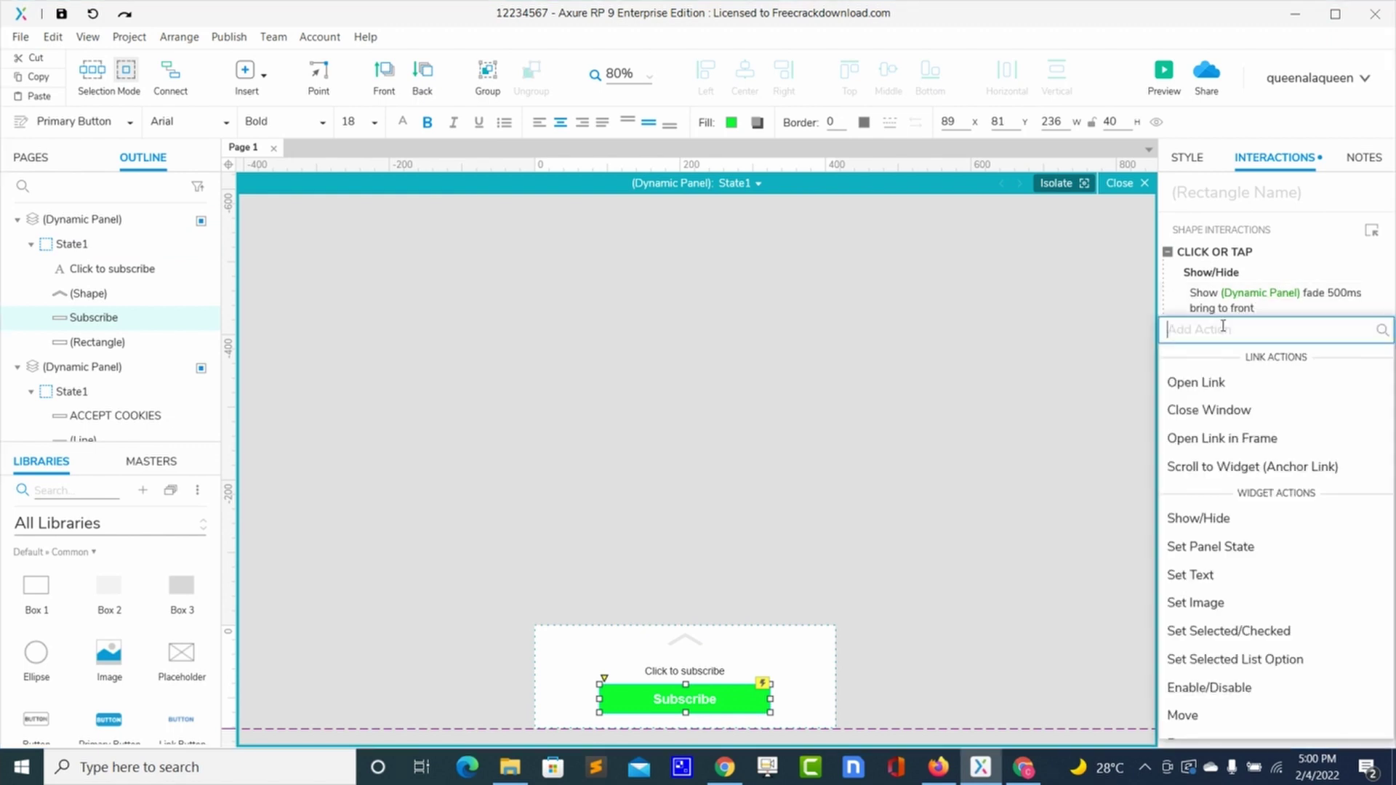
left_click(1186, 516)
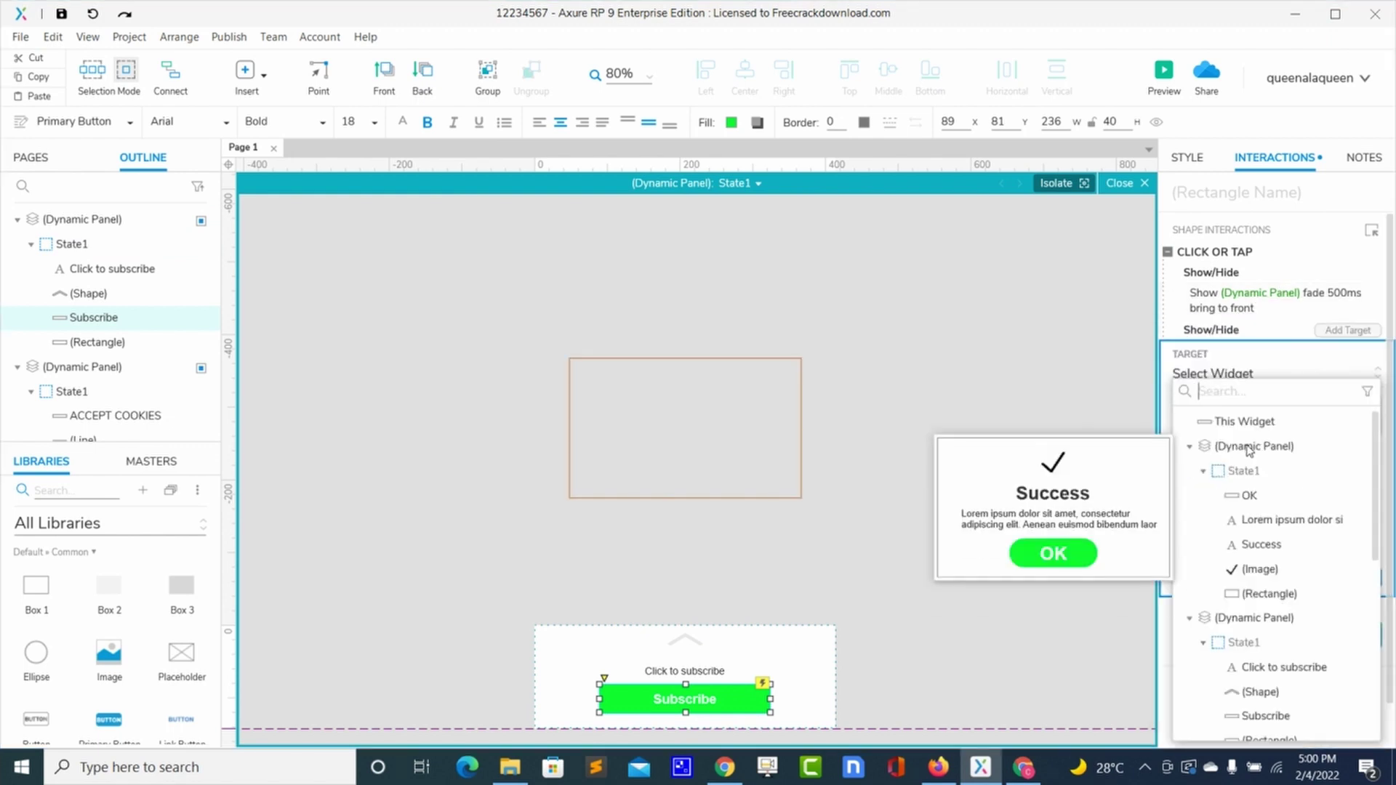
Set it to hide the subscribe panel with a 500 ms fade, then return to the page.
left_click(1242, 620)
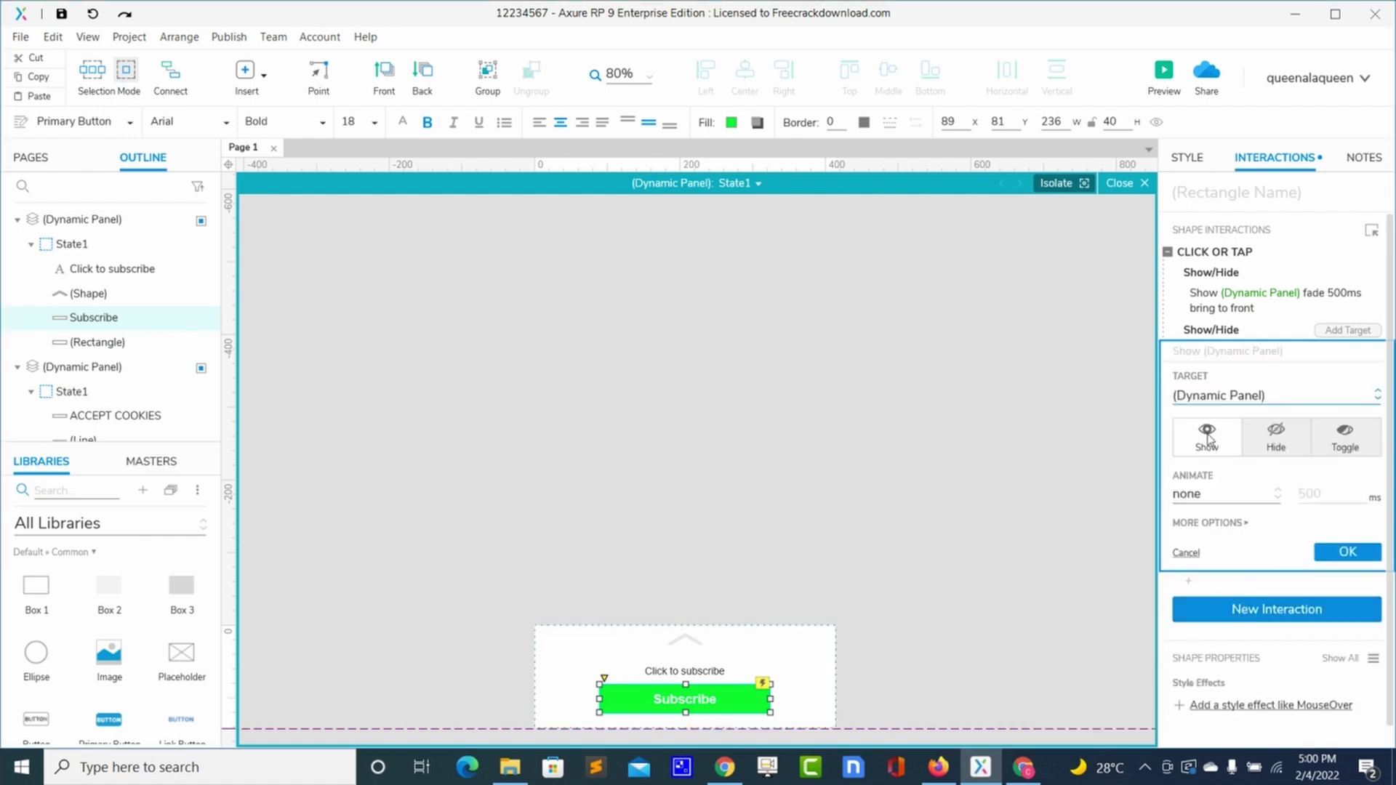
left_click(1269, 446)
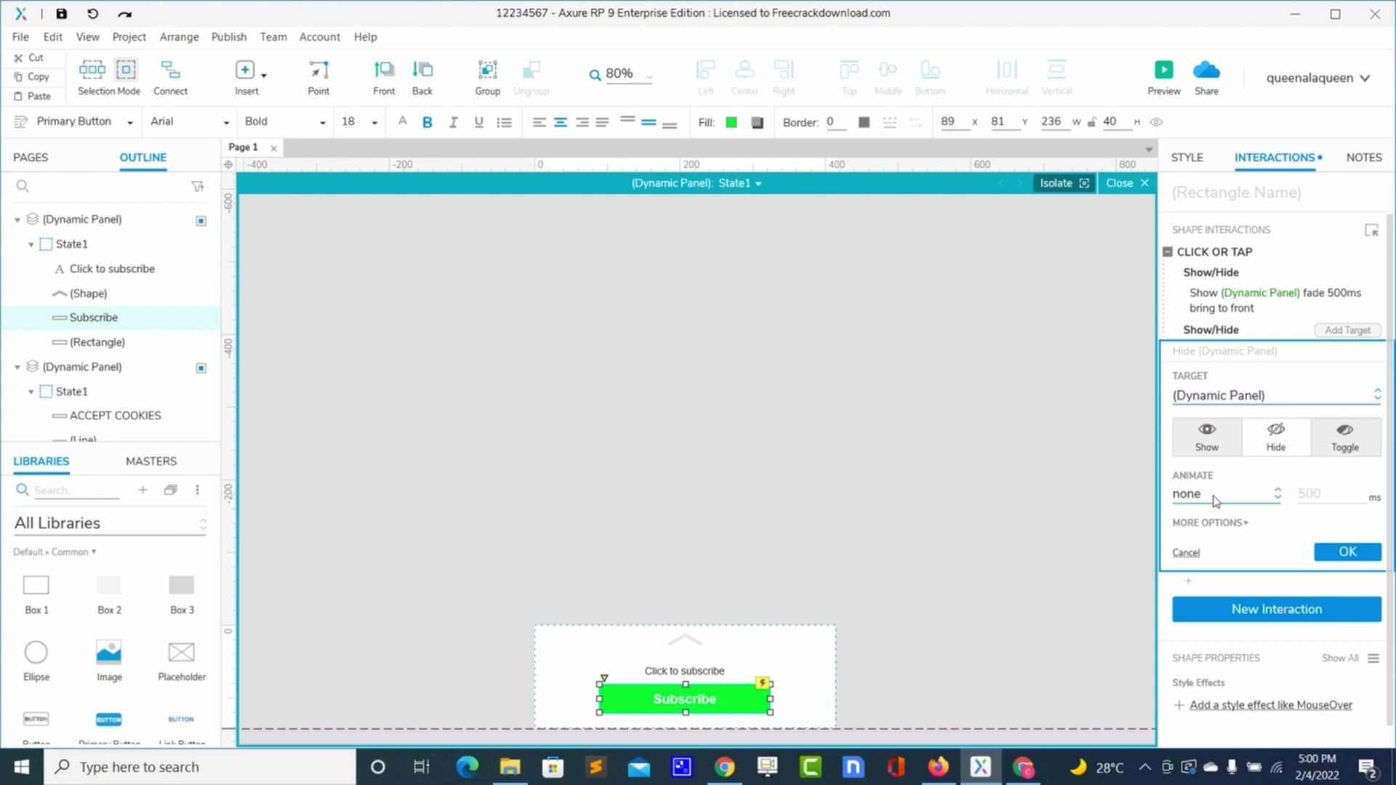
left_click(1216, 498)
left_click(1193, 547)
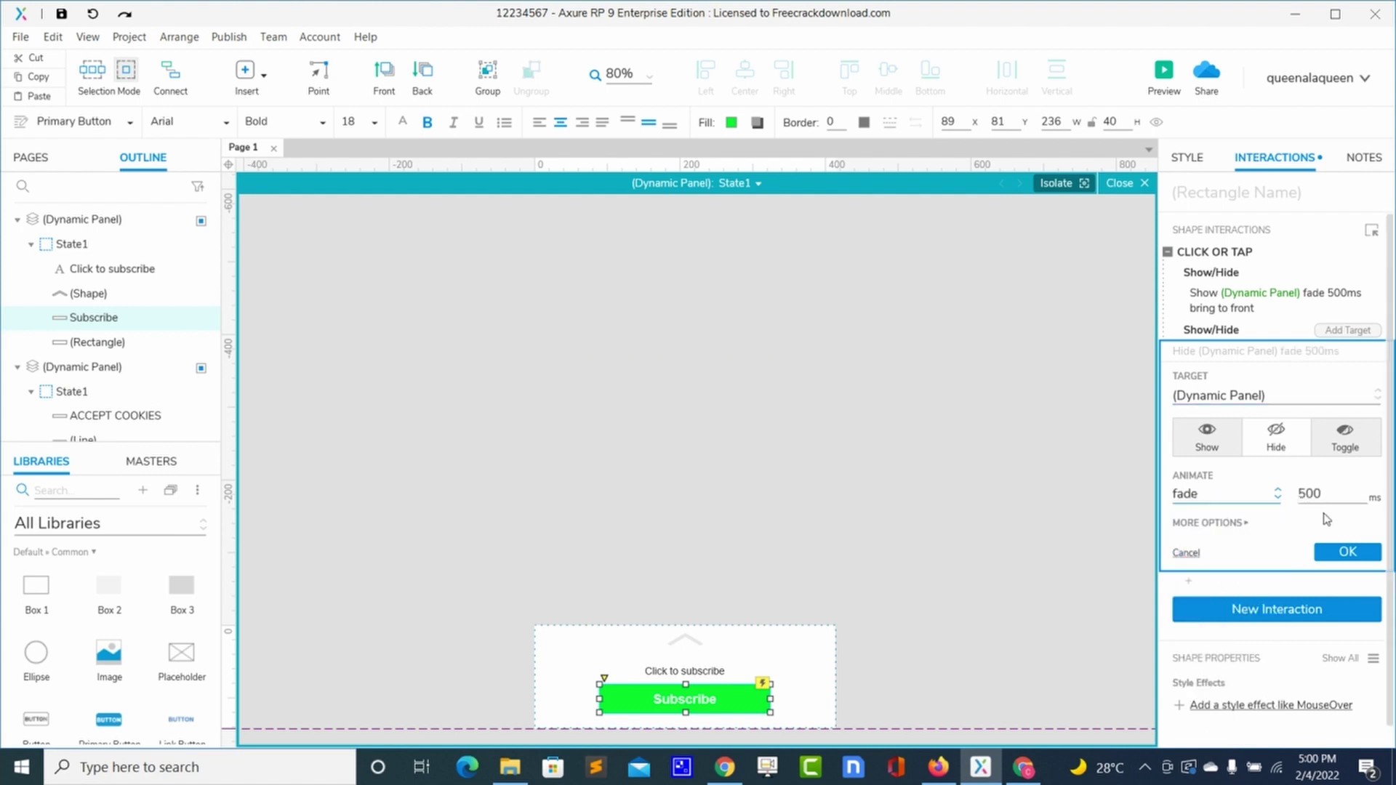
left_click(1348, 552)
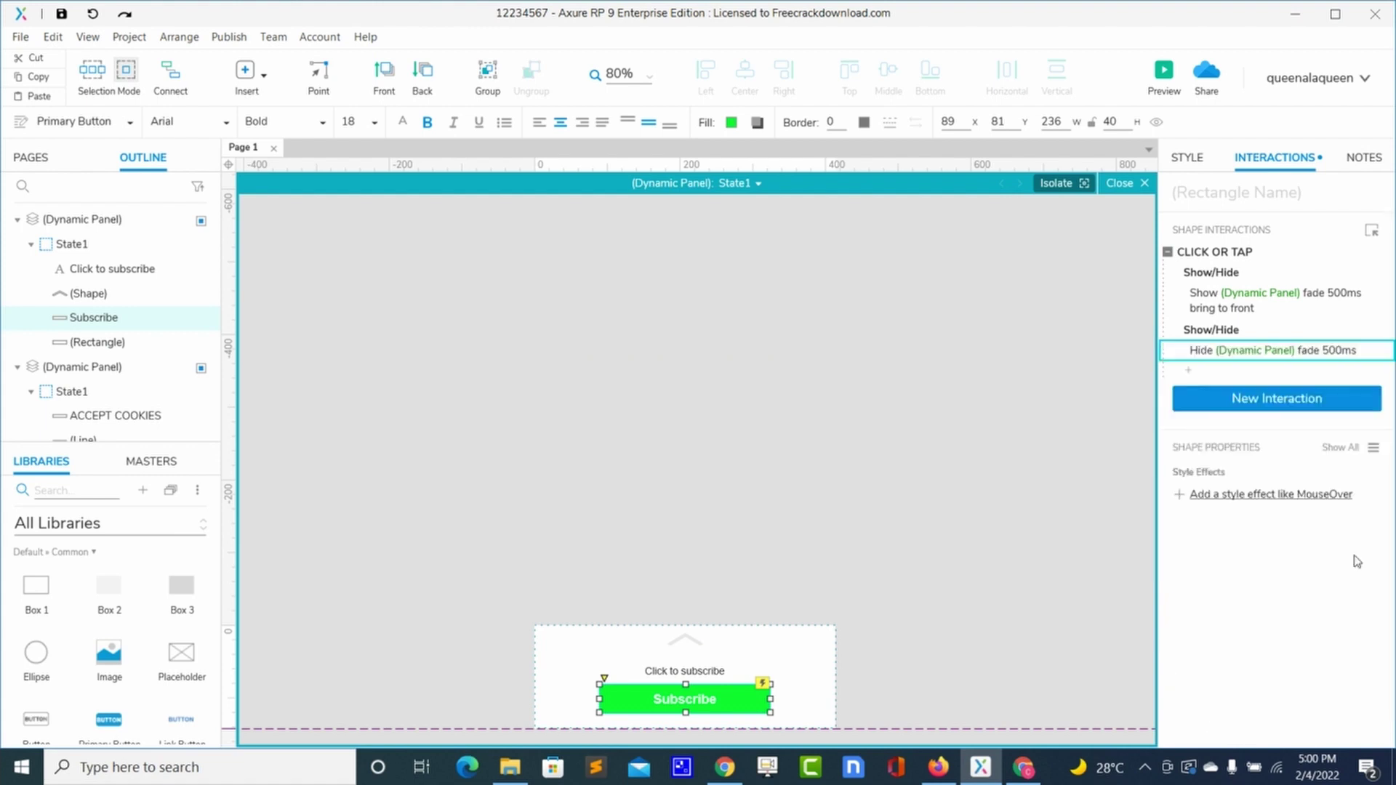
left_click(1004, 461)
left_click(1162, 76)
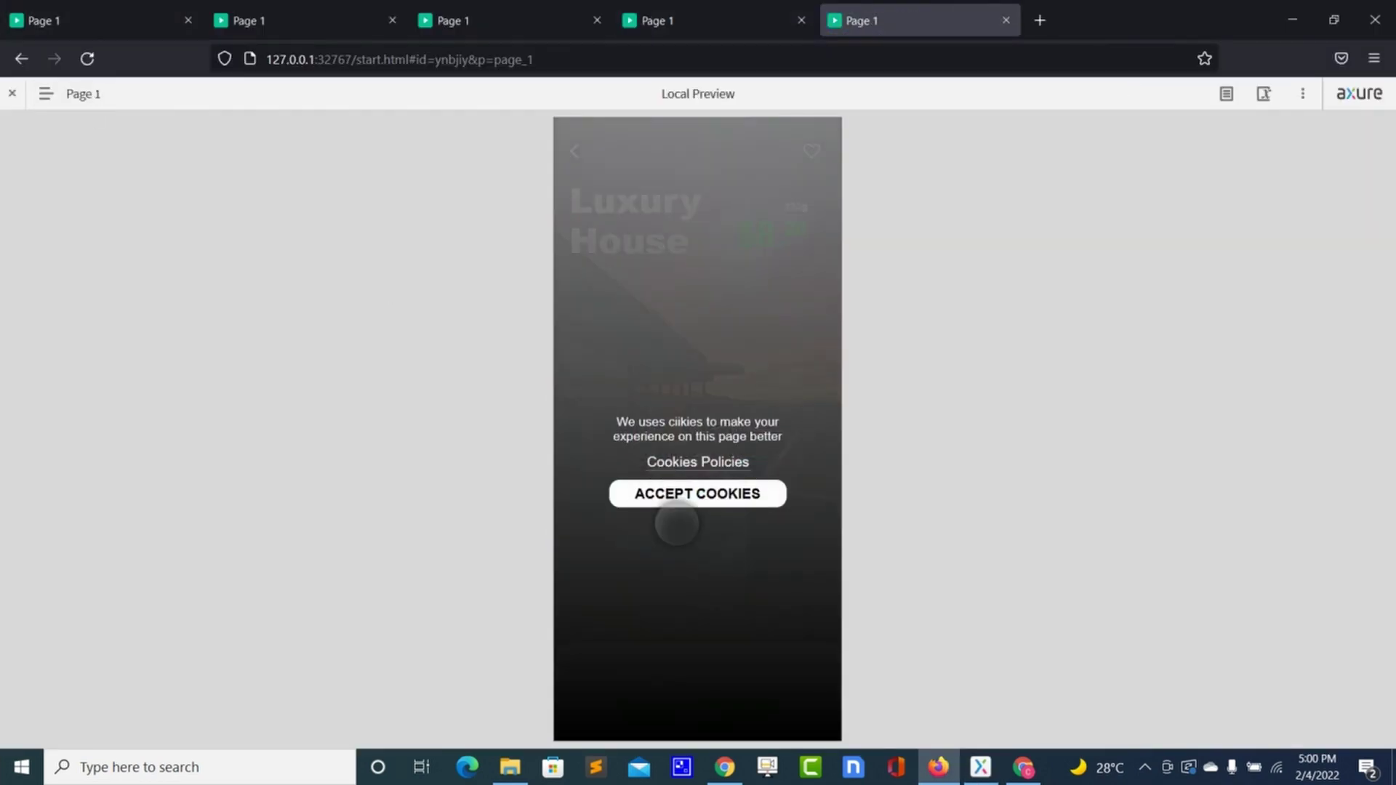
Accept cookies, tap Subscribe to see the Success popup, and try tapping OK.
left_click(674, 502)
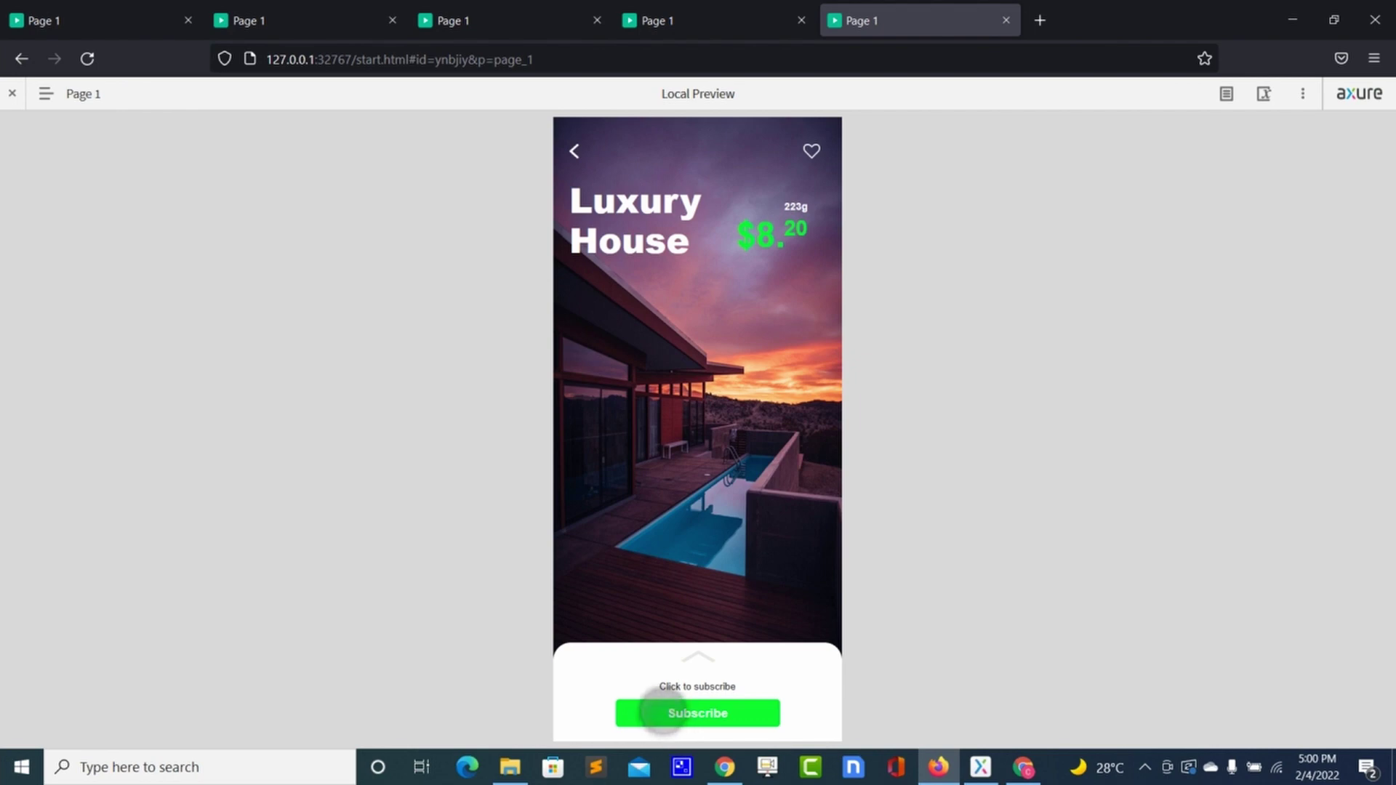
left_click(662, 713)
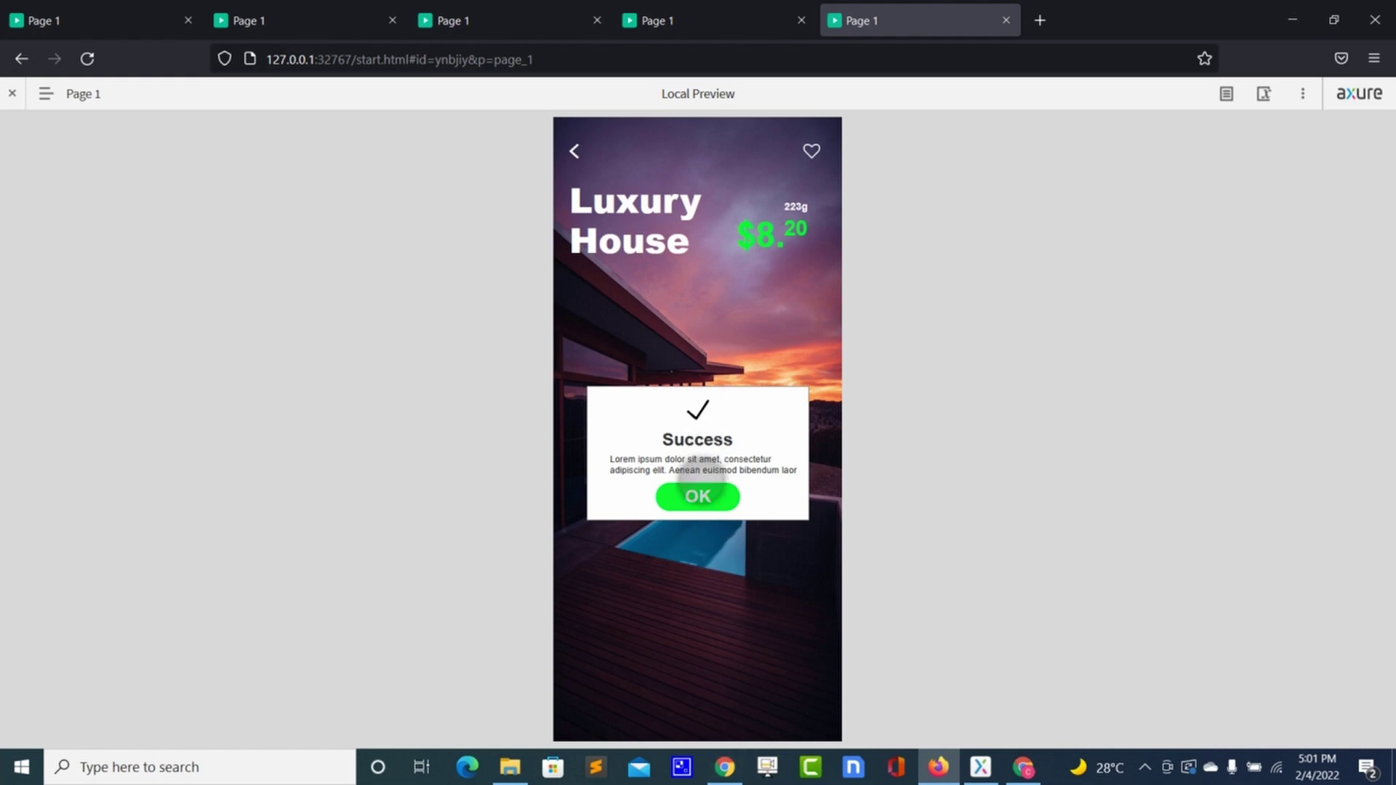
double_click(697, 498)
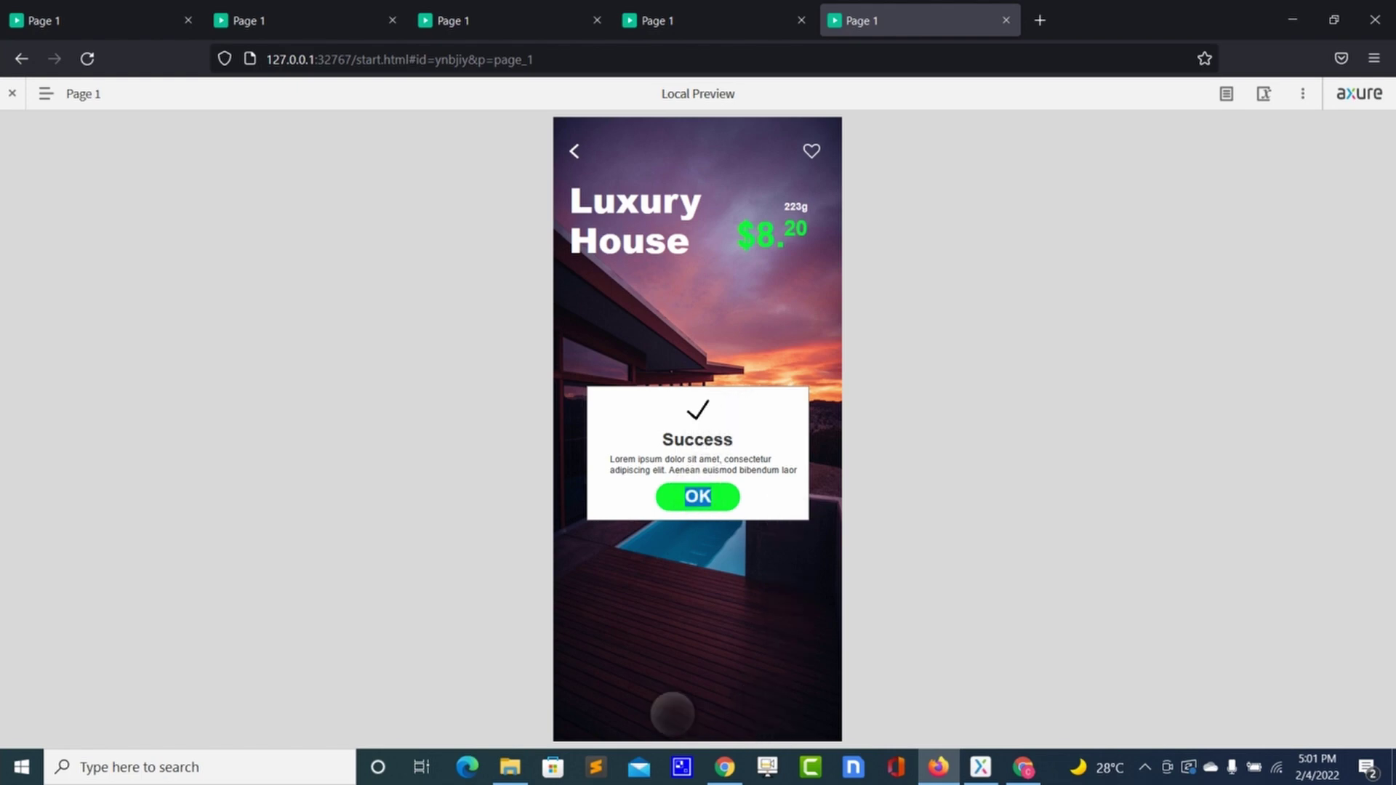
key("alt+Tab")
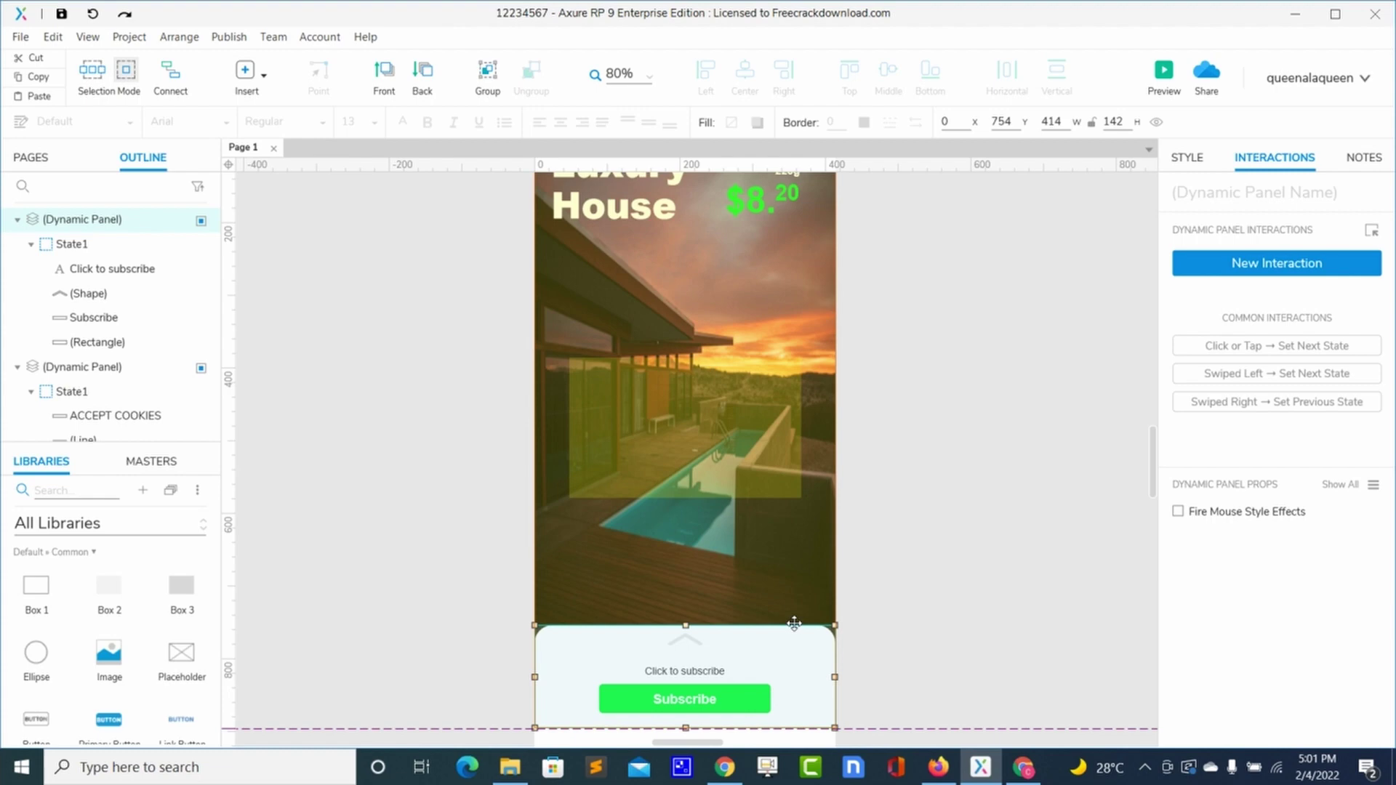
Start an OK button Show/Hide action, then discard it and remove the empty Click or Tap event.
double_click(699, 453)
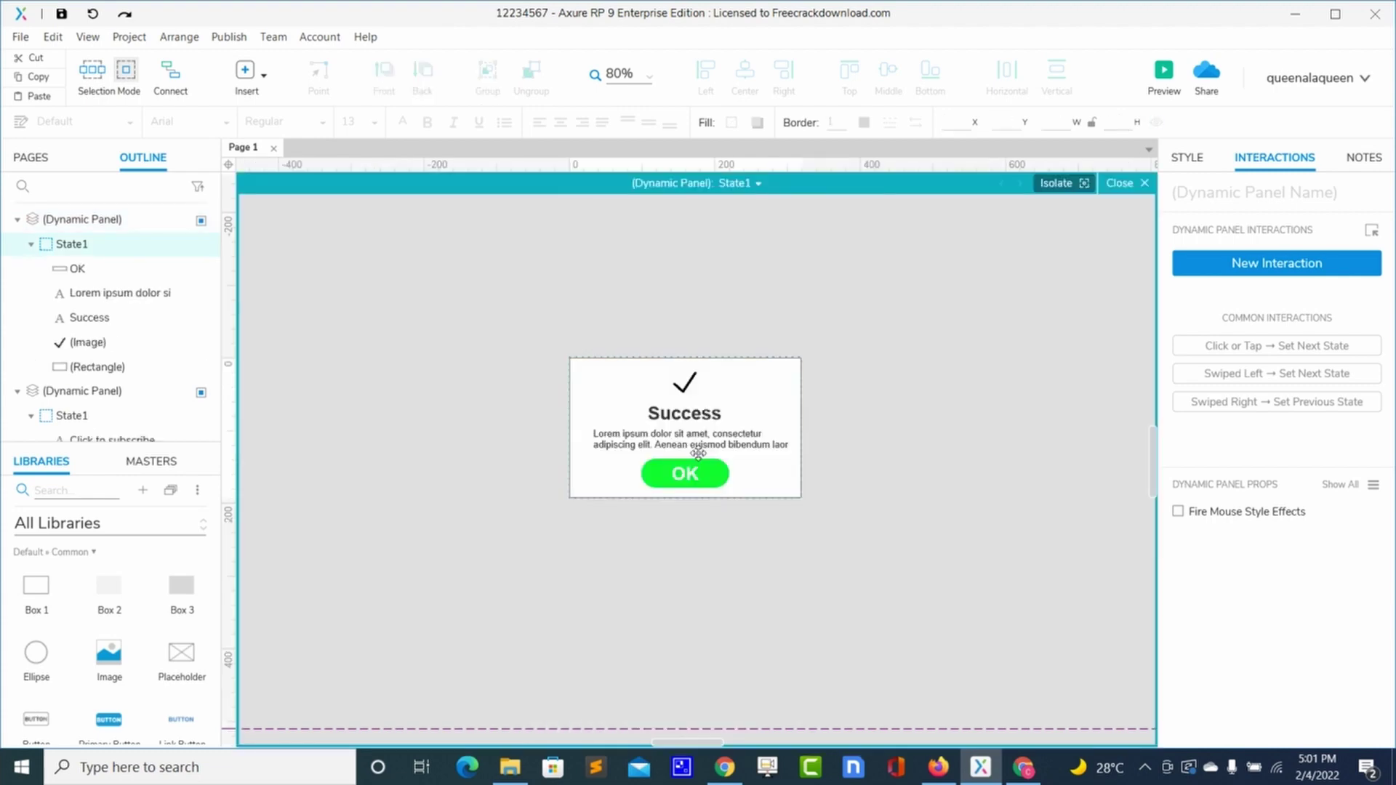
left_click(682, 474)
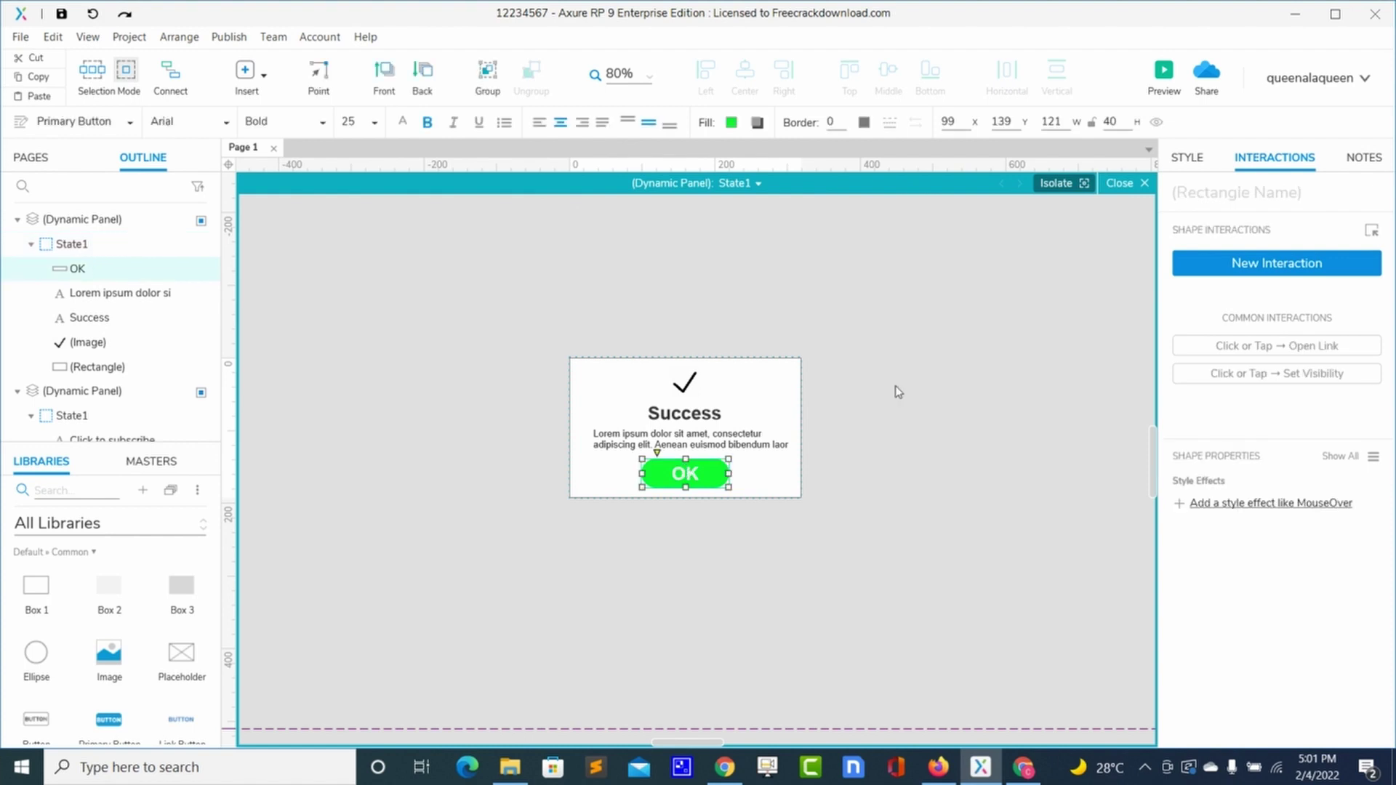
left_click(1206, 263)
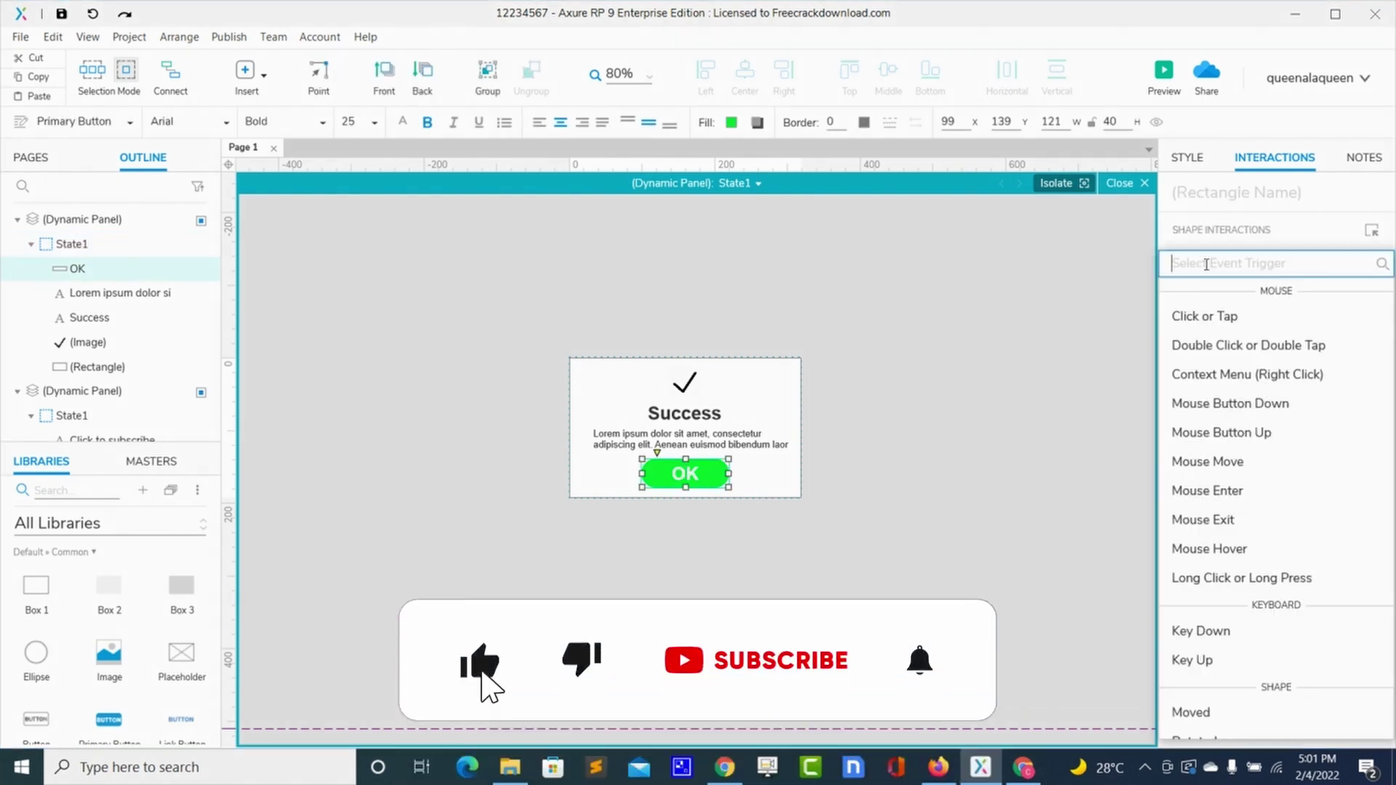
left_click(1205, 315)
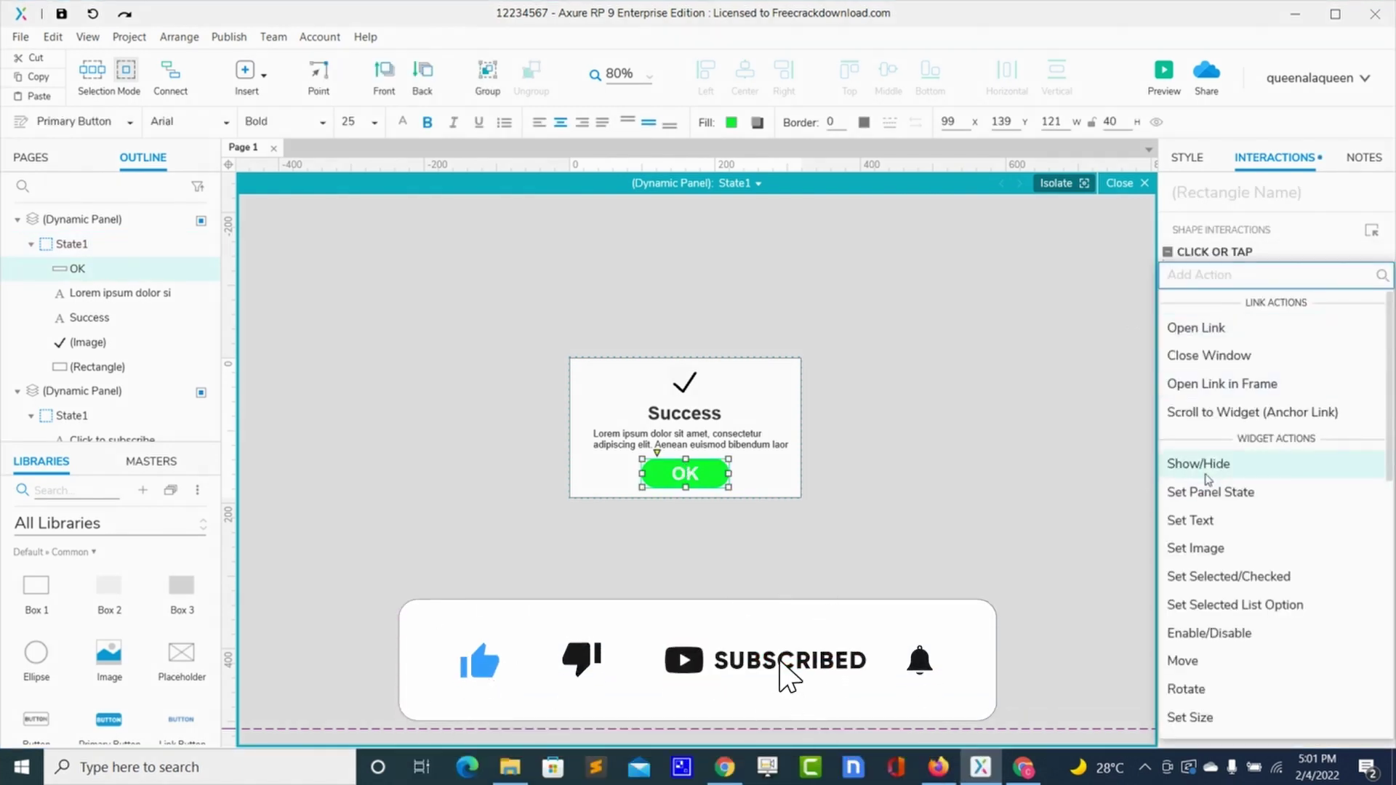
left_click(1207, 479)
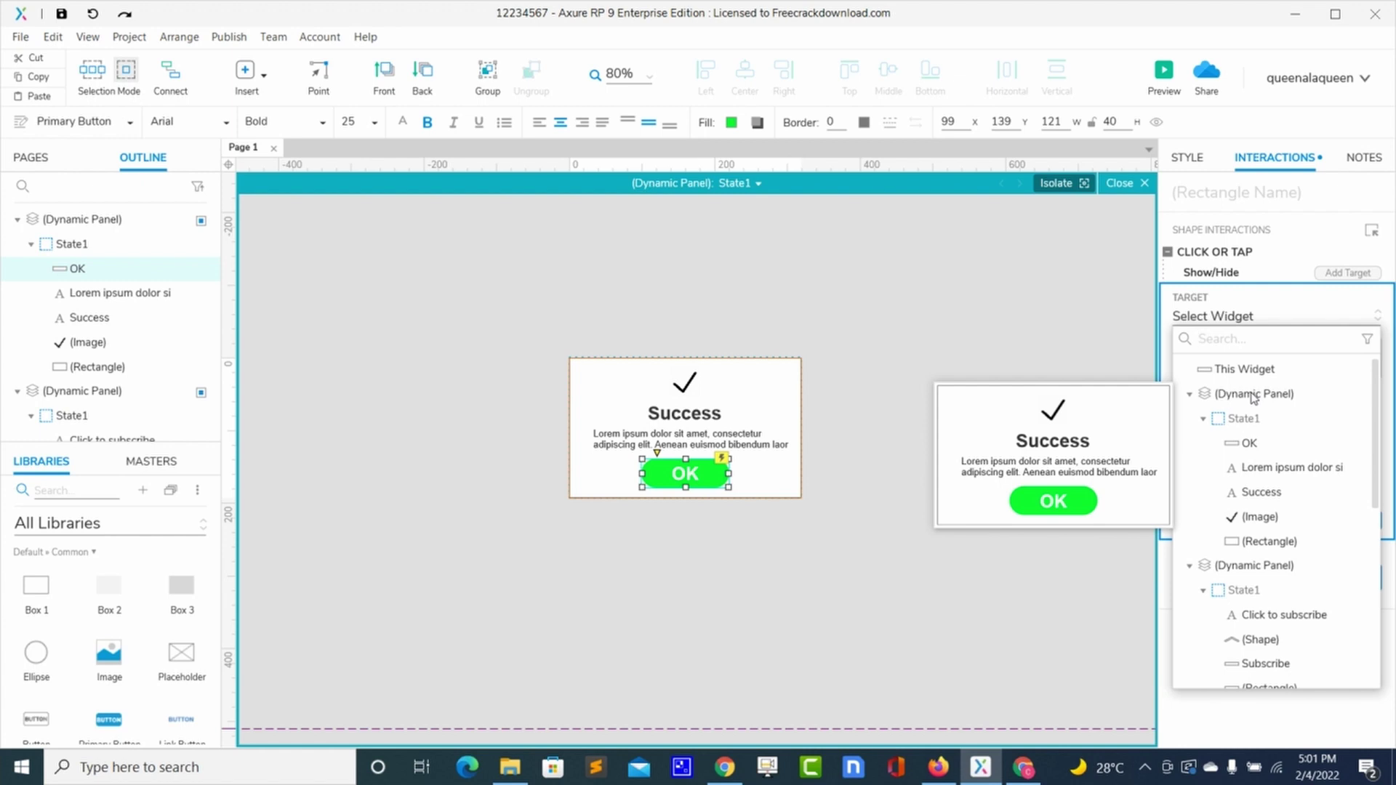
left_click(1254, 395)
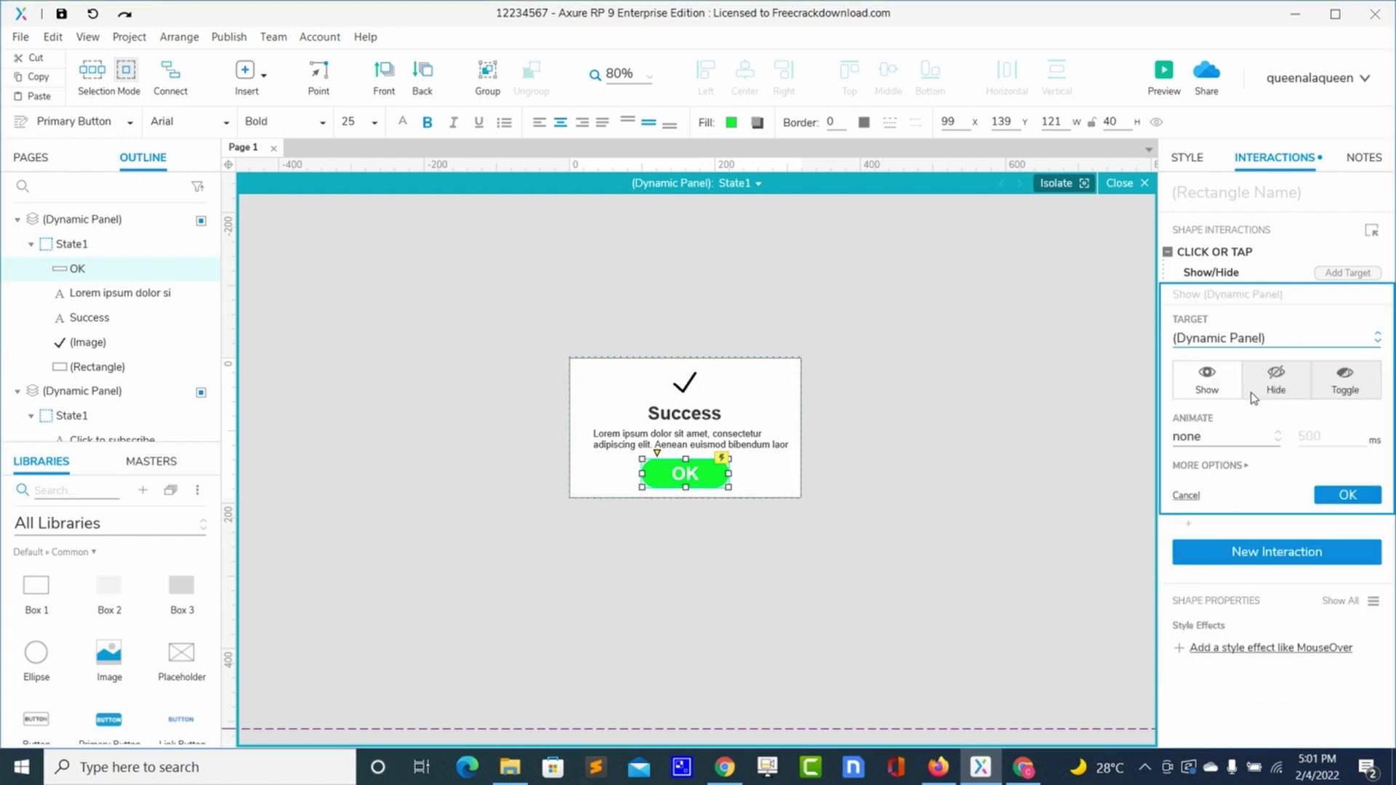
left_click(1276, 393)
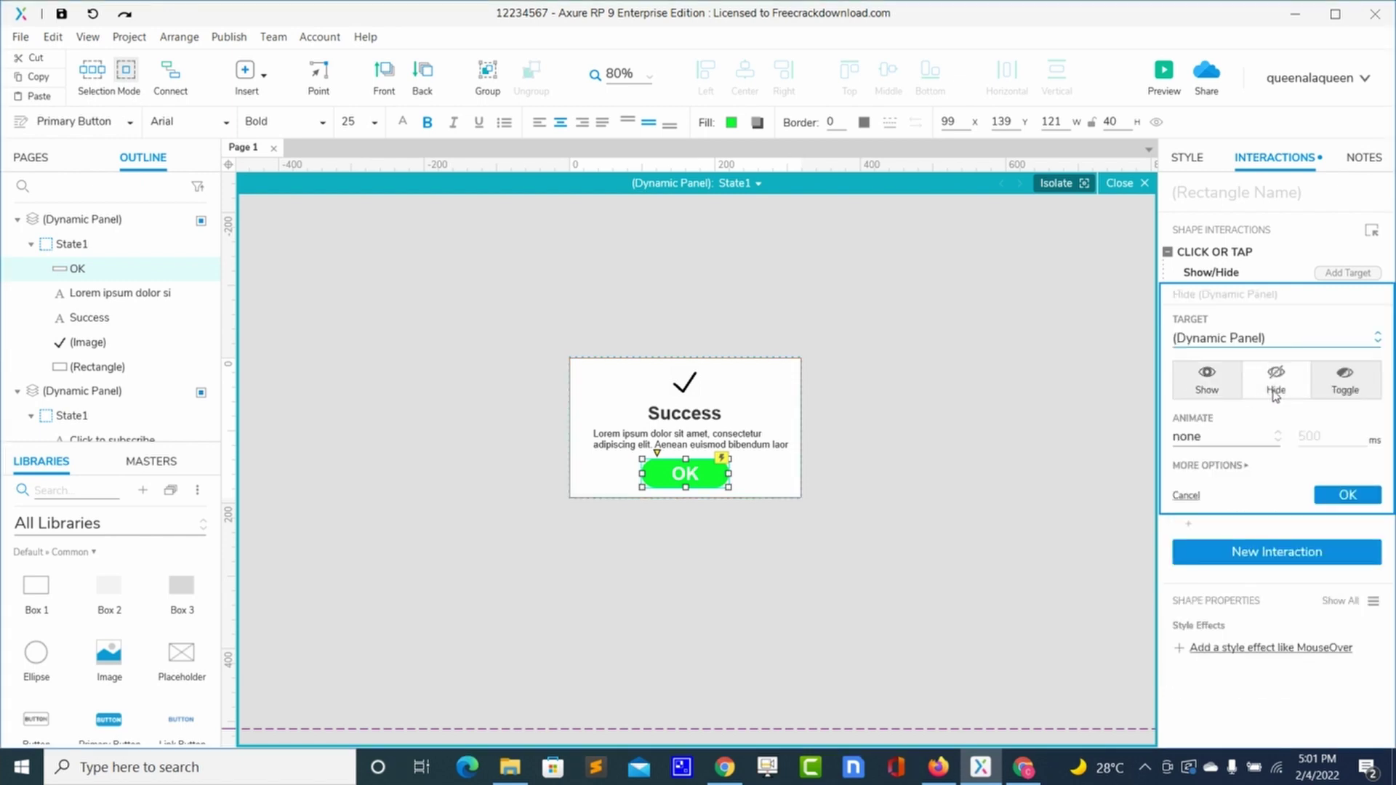
left_click(1187, 496)
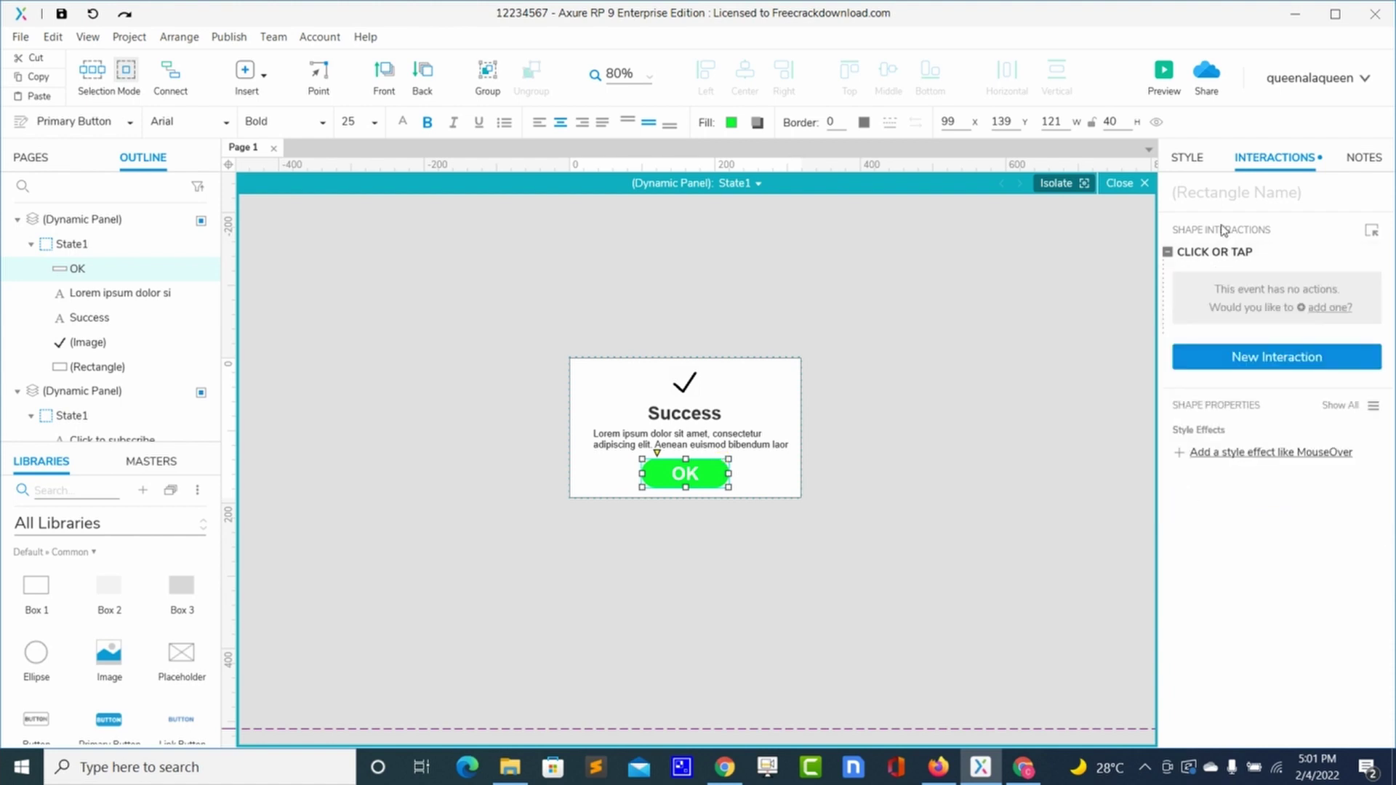
left_click(1221, 261)
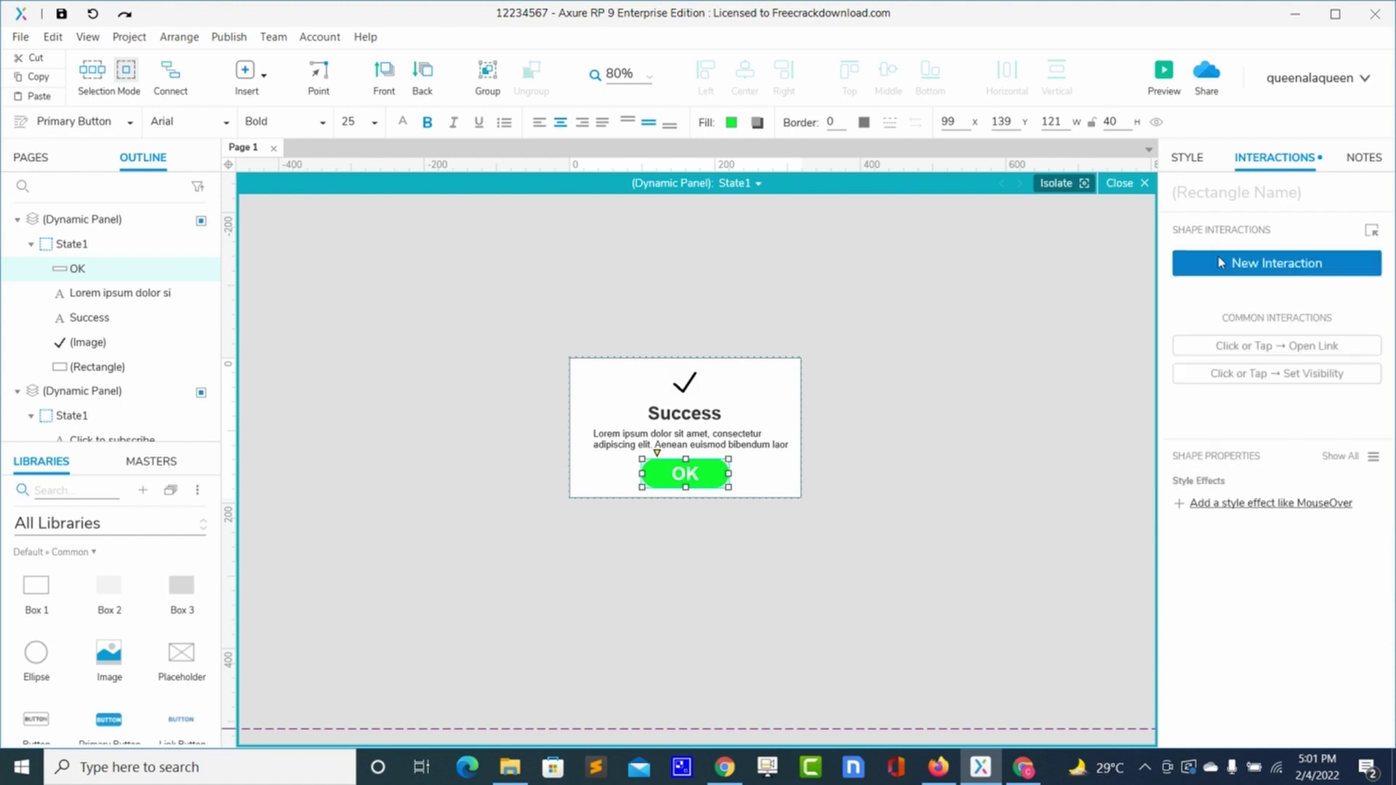
Make tapping OK show the subscribe panel with a 500 ms fade, brought to front.
left_click(1240, 264)
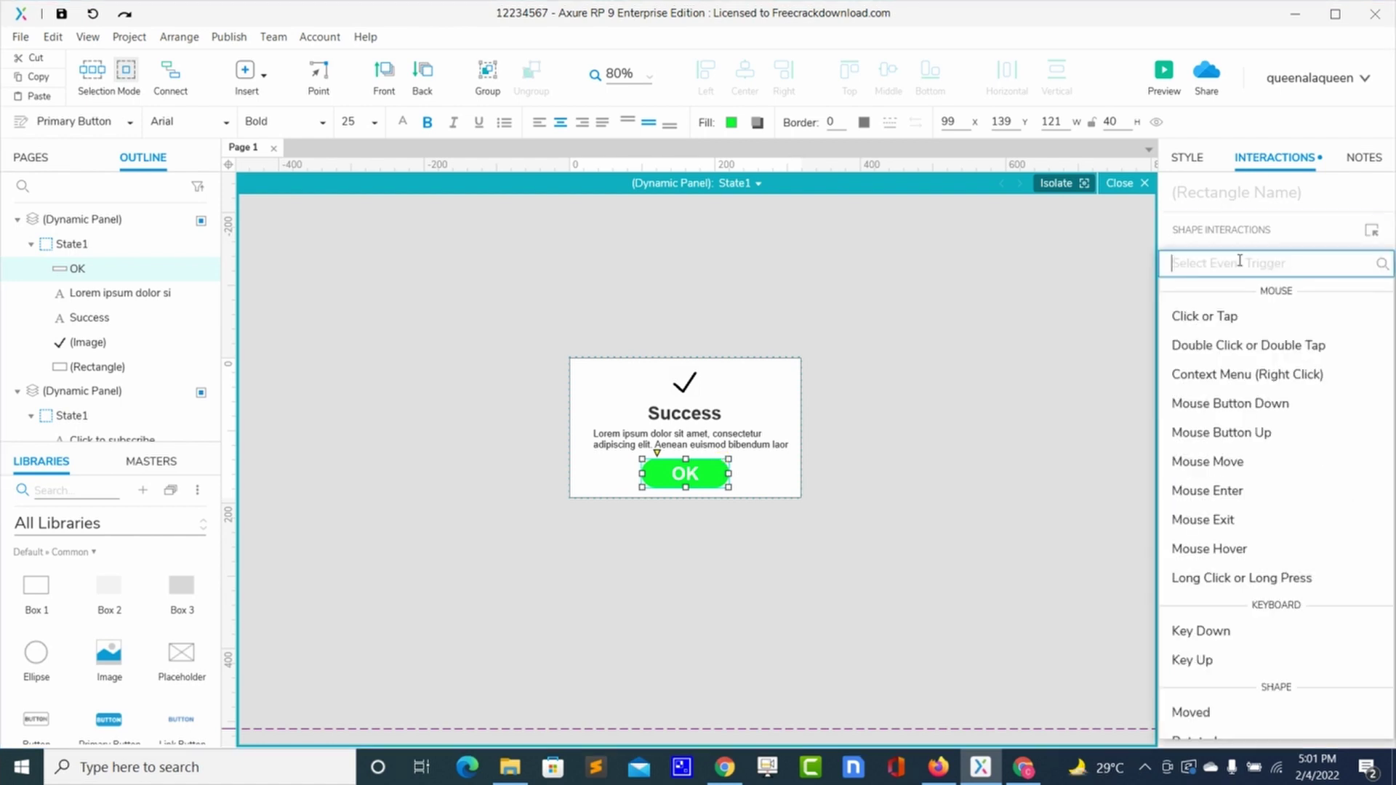
left_click(1212, 328)
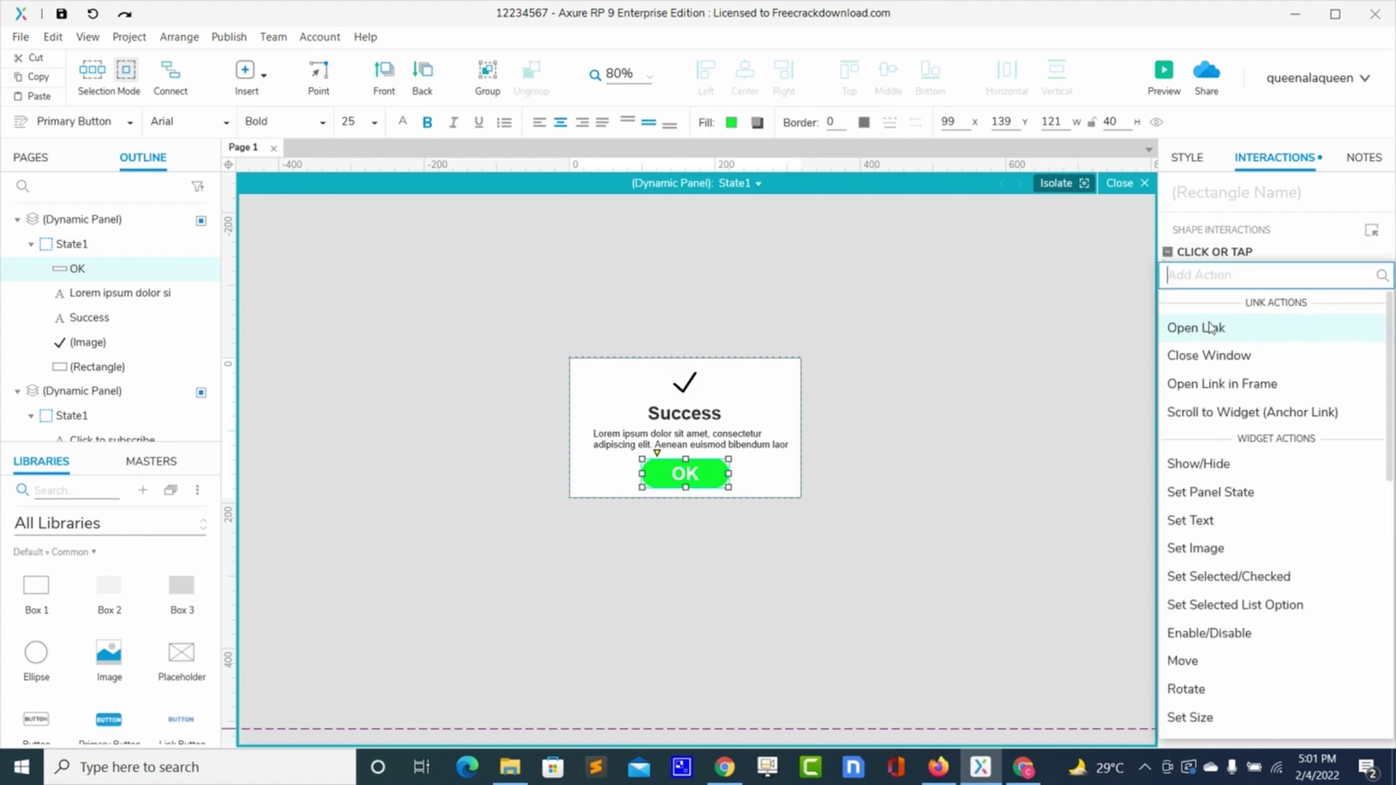
left_click(1199, 464)
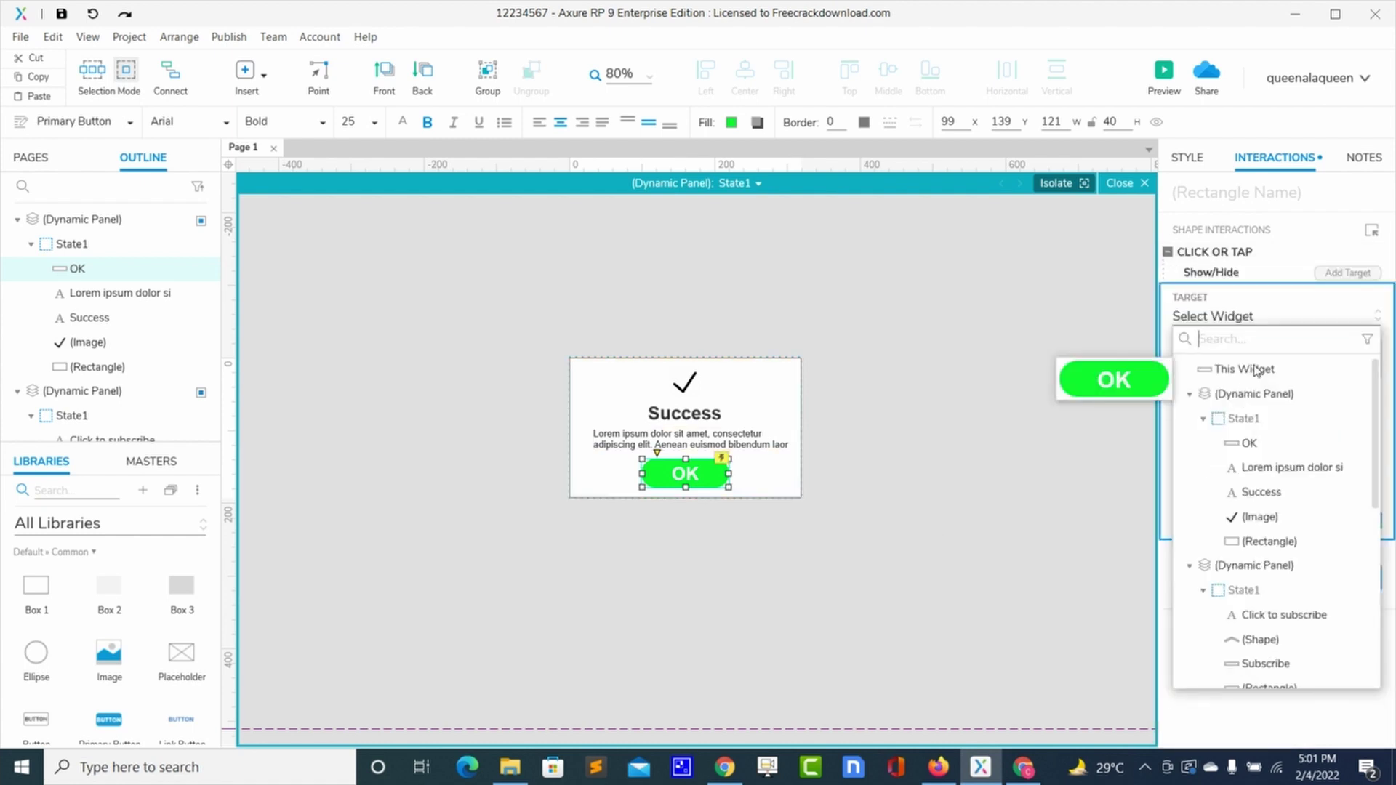
left_click(1246, 571)
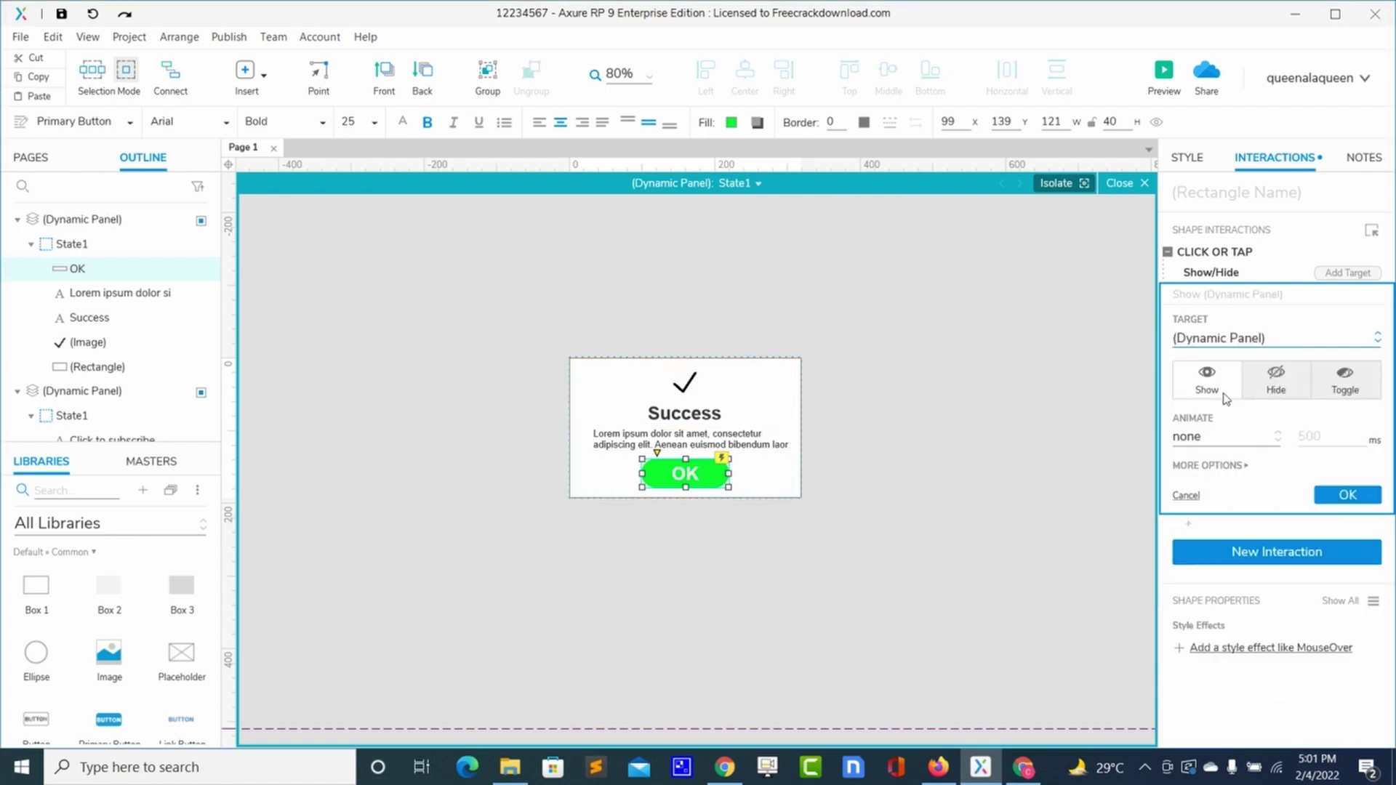
left_click(1211, 436)
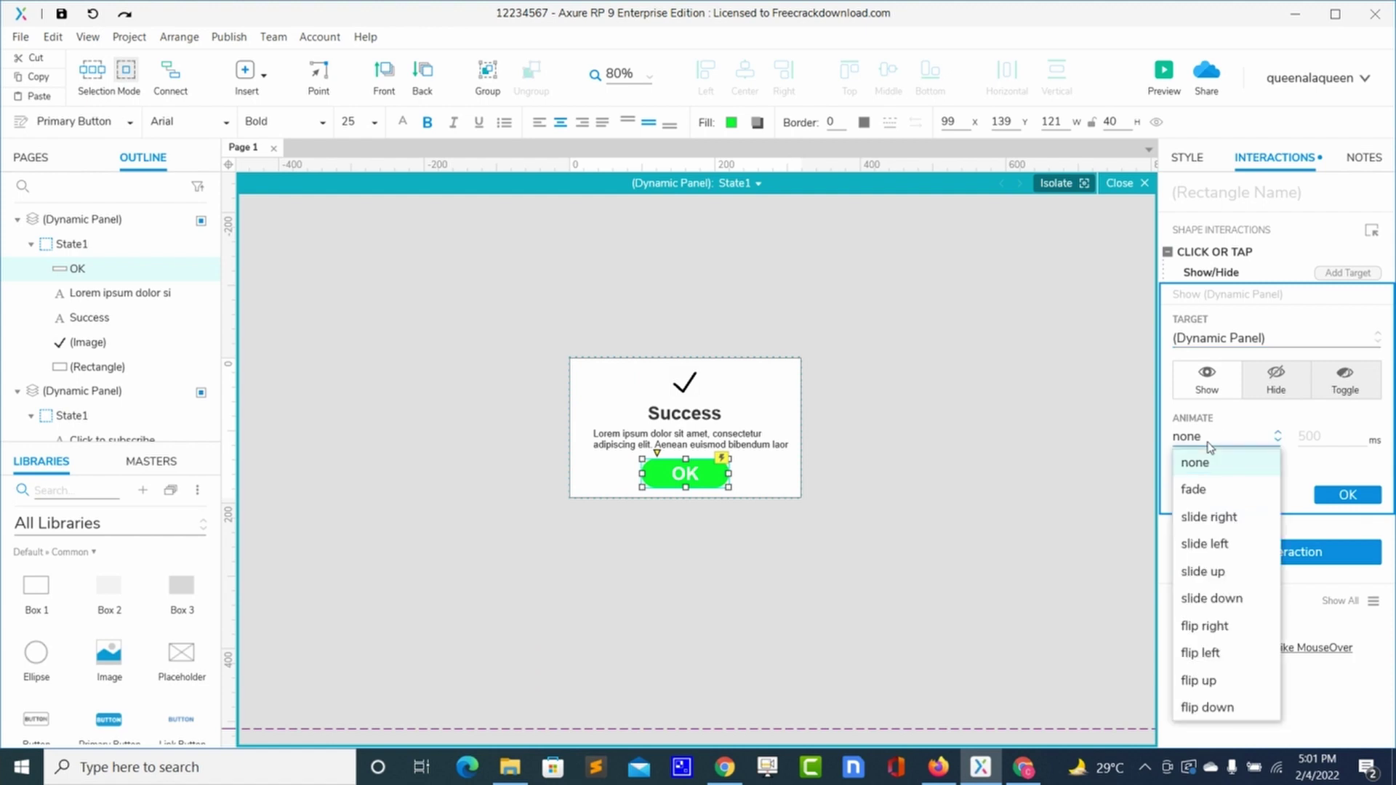
left_click(1200, 491)
left_click(1200, 466)
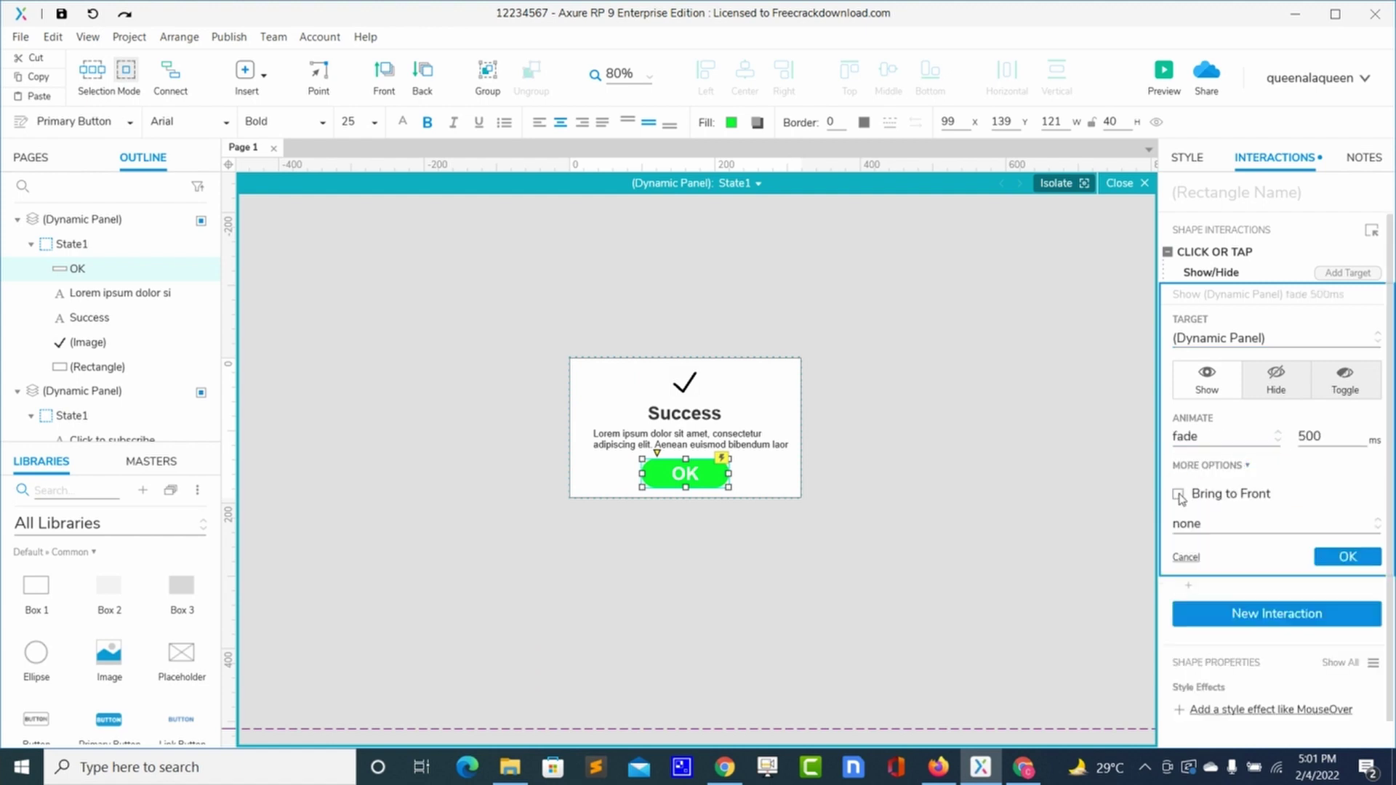
left_click(1179, 496)
left_click(1347, 559)
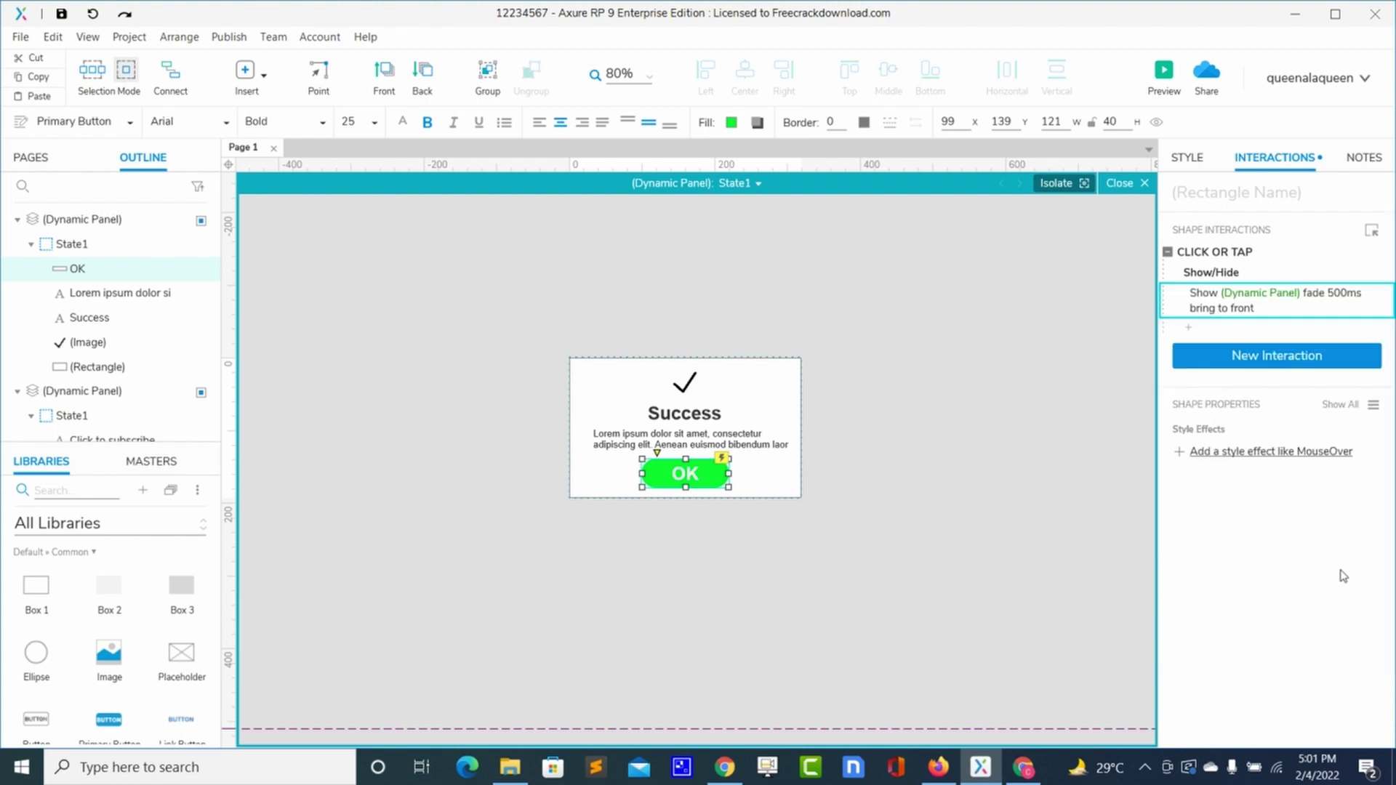
key("Escape")
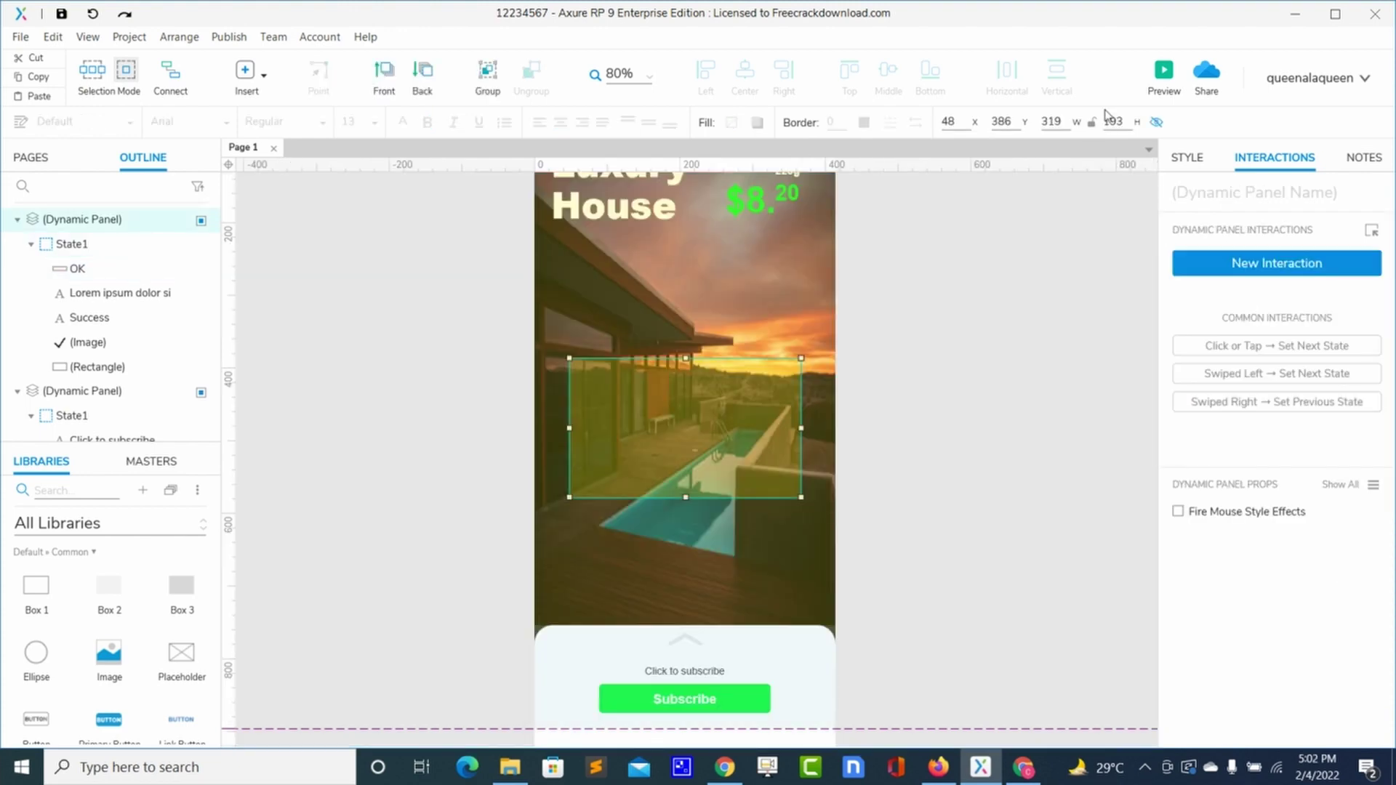
left_click(1165, 73)
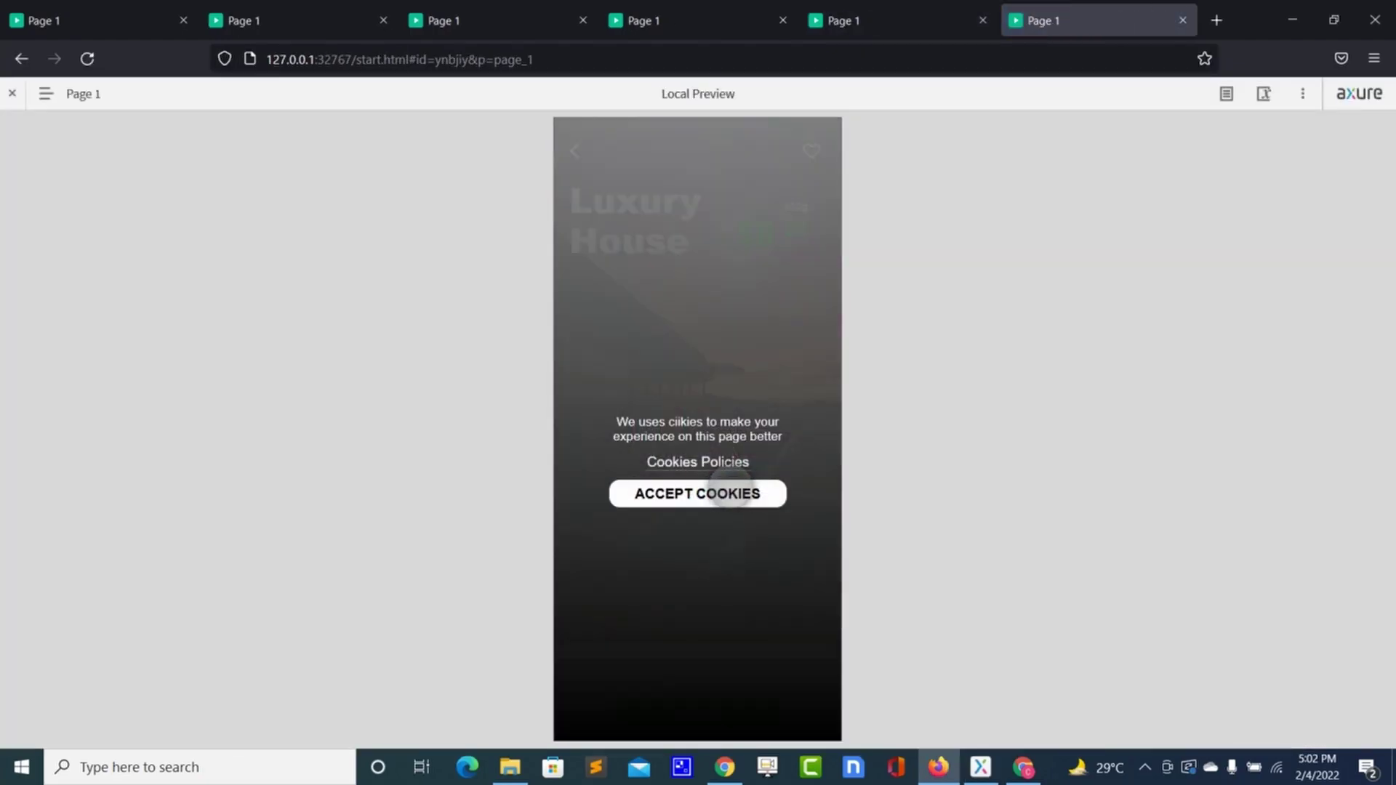
Accept cookies, tap Subscribe, then tap OK to confirm the subscribe panel returns.
left_click(729, 488)
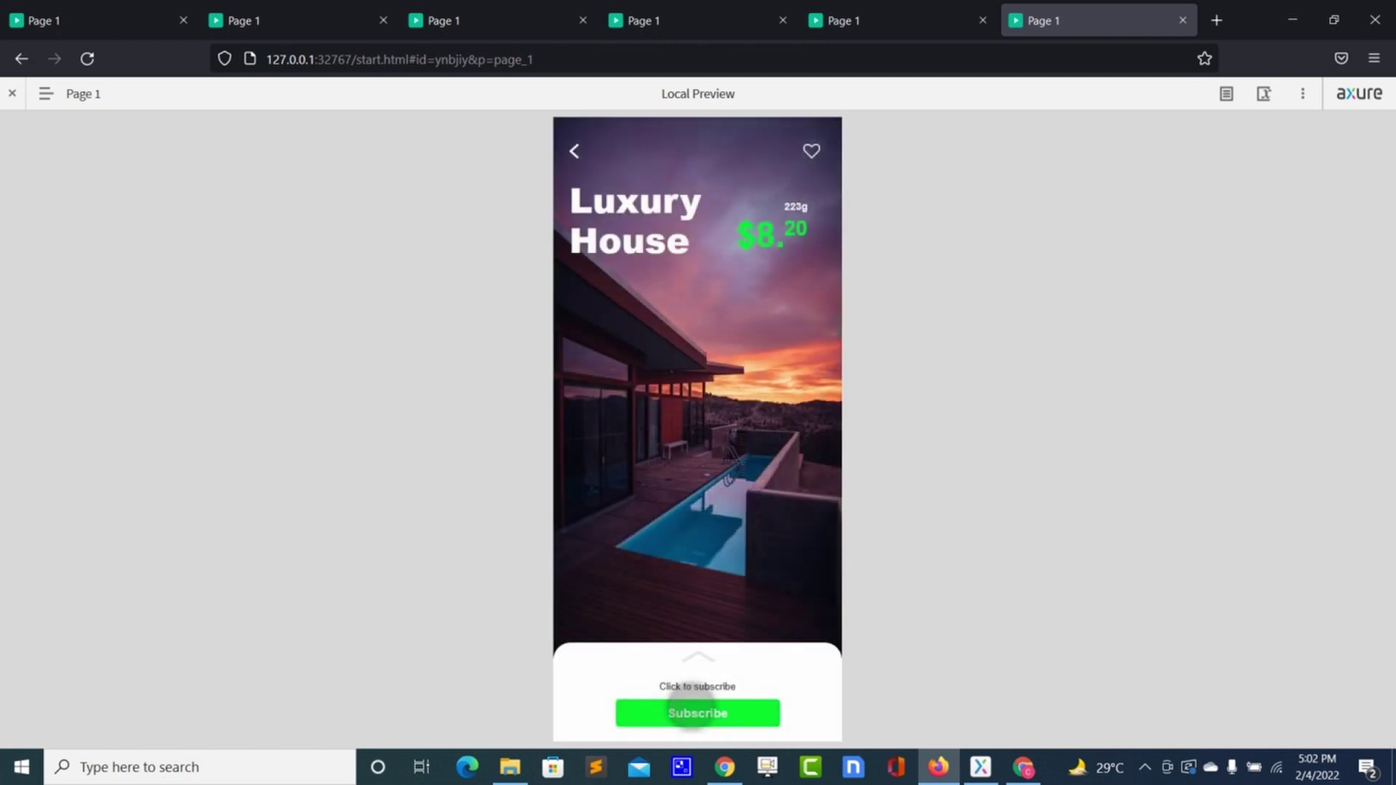
left_click(687, 714)
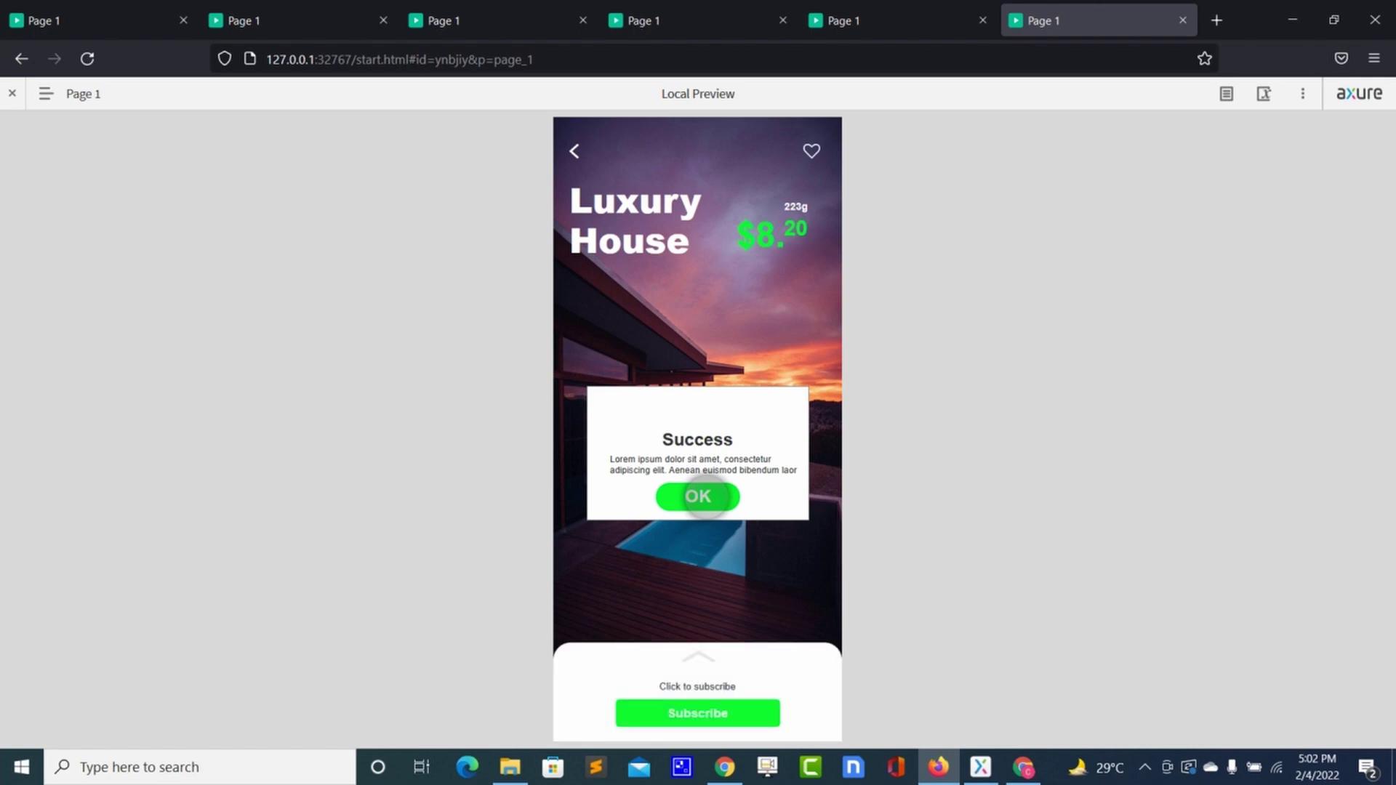
left_click(735, 494)
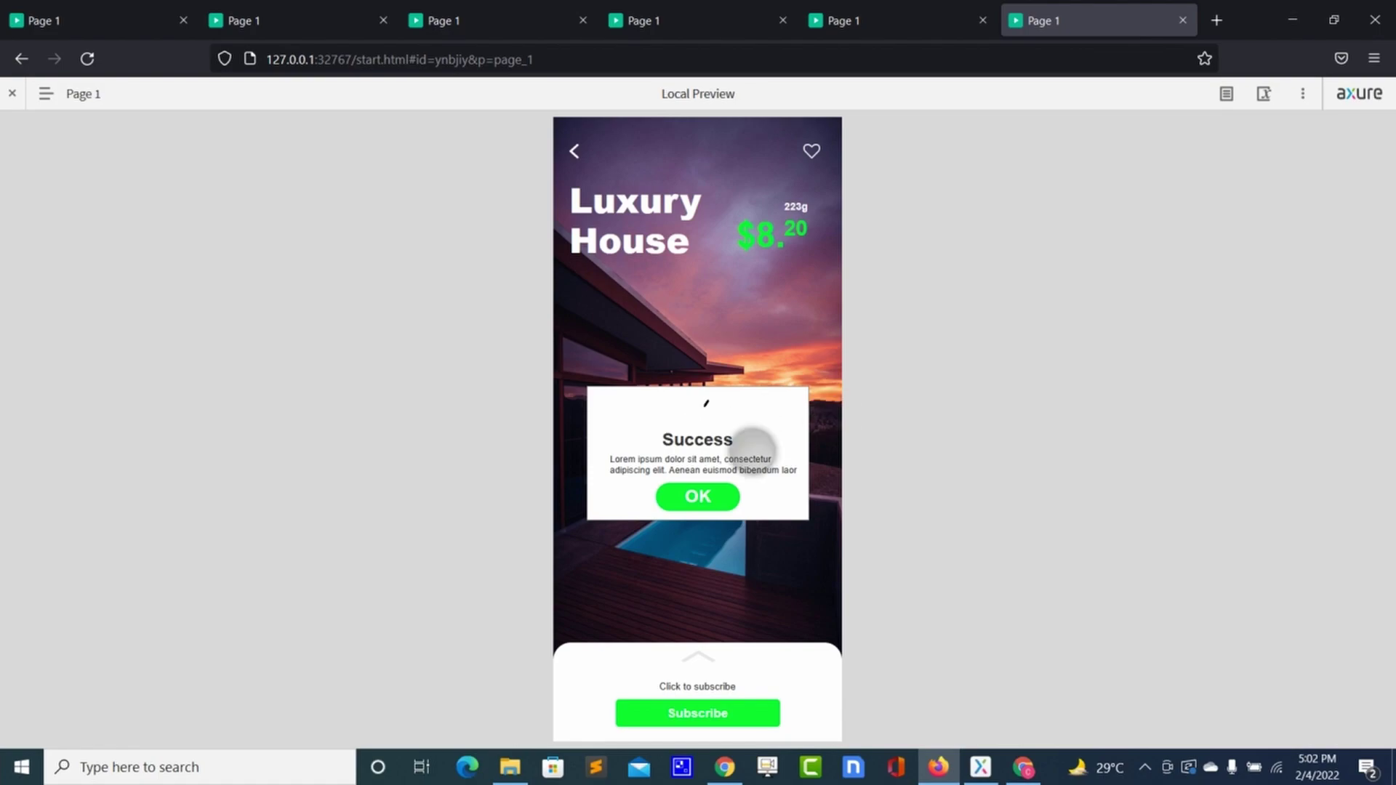
key("alt+Tab")
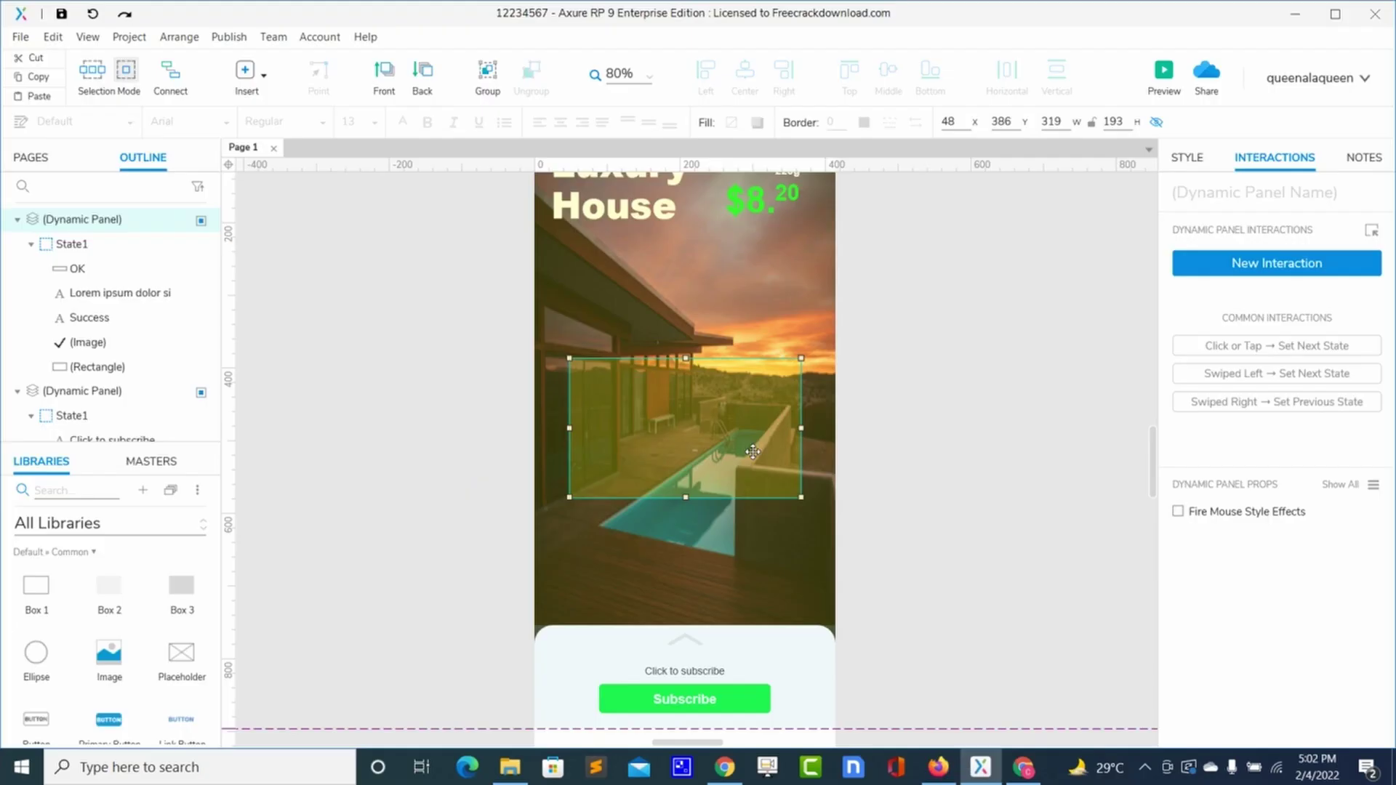
Add a Show/Hide action to OK that hides the Success panel with a 500 ms fade.
double_click(753, 453)
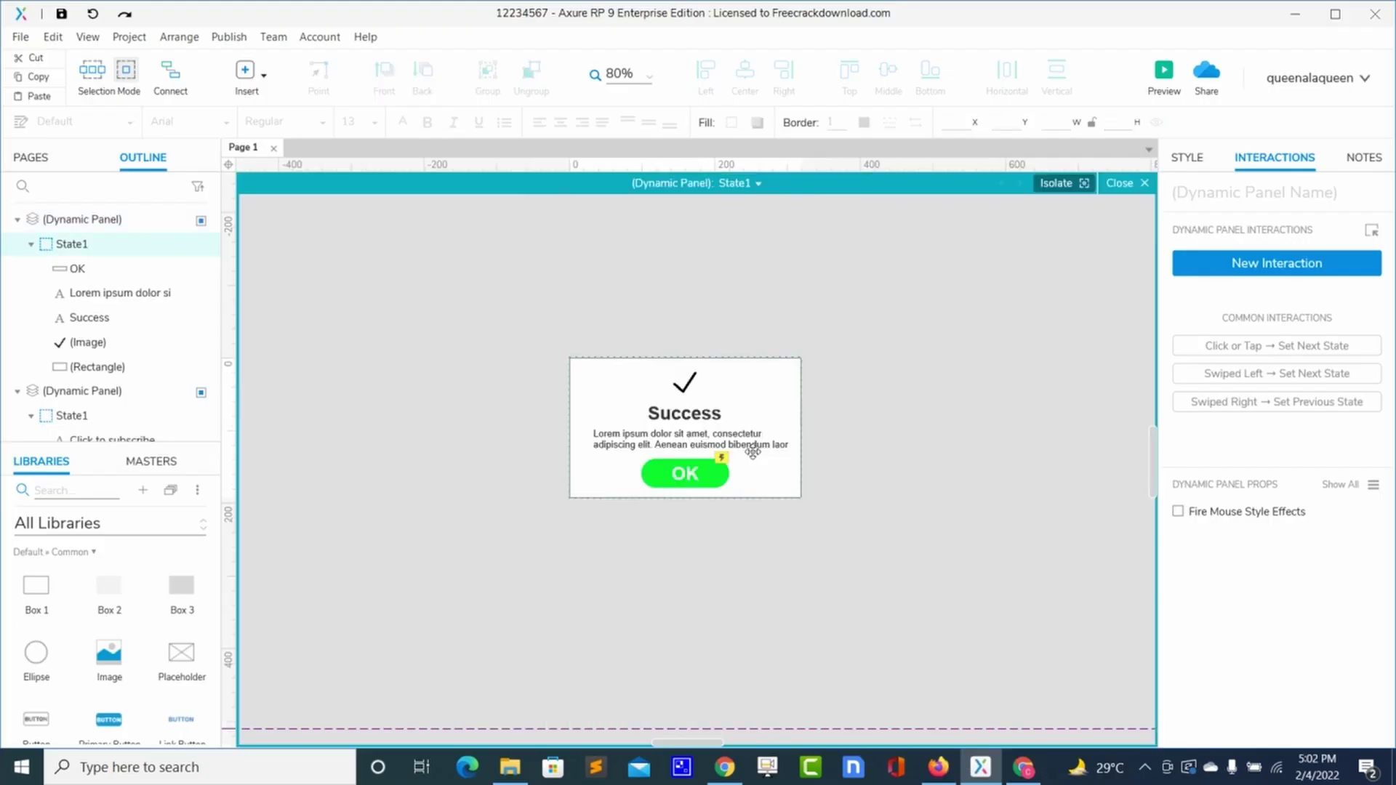
left_click(709, 472)
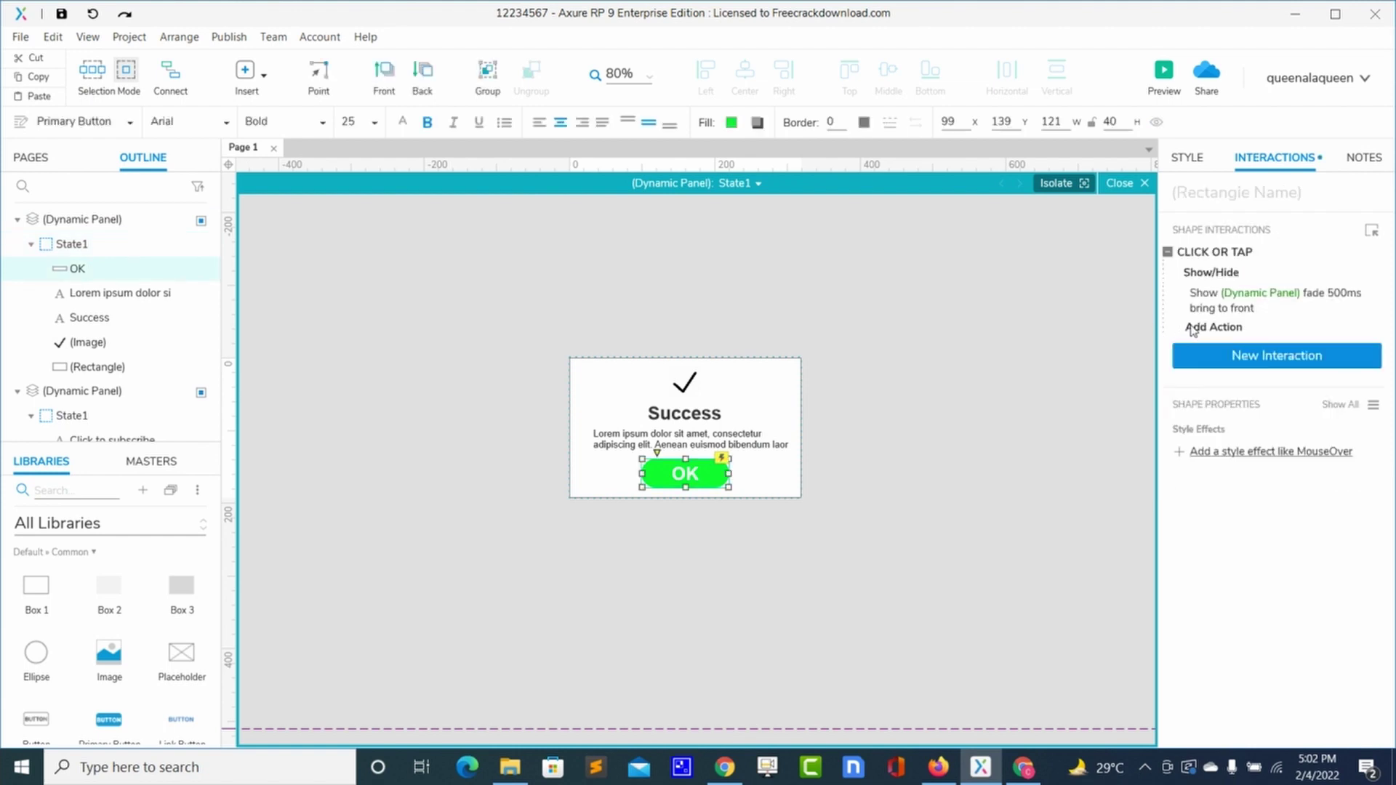
left_click(1198, 328)
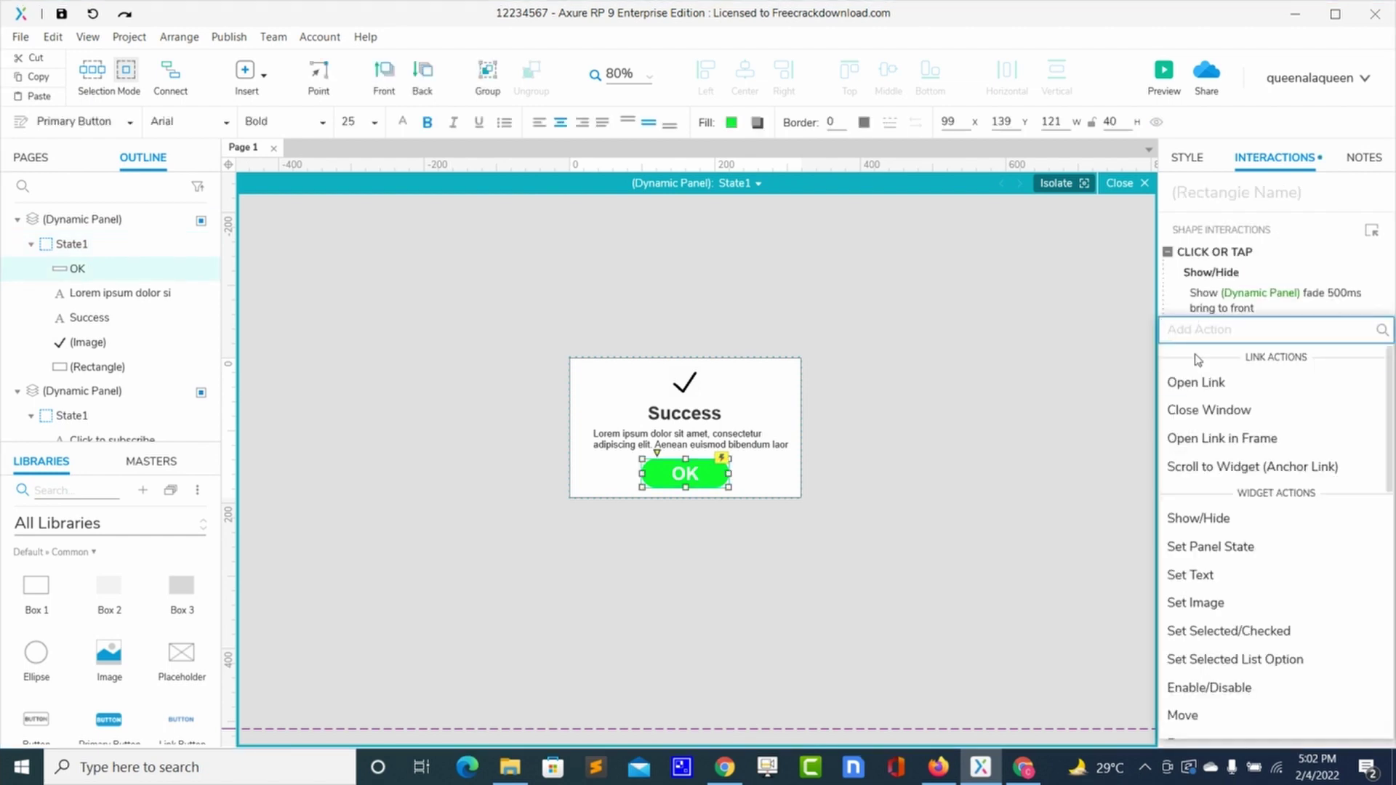
left_click(1199, 517)
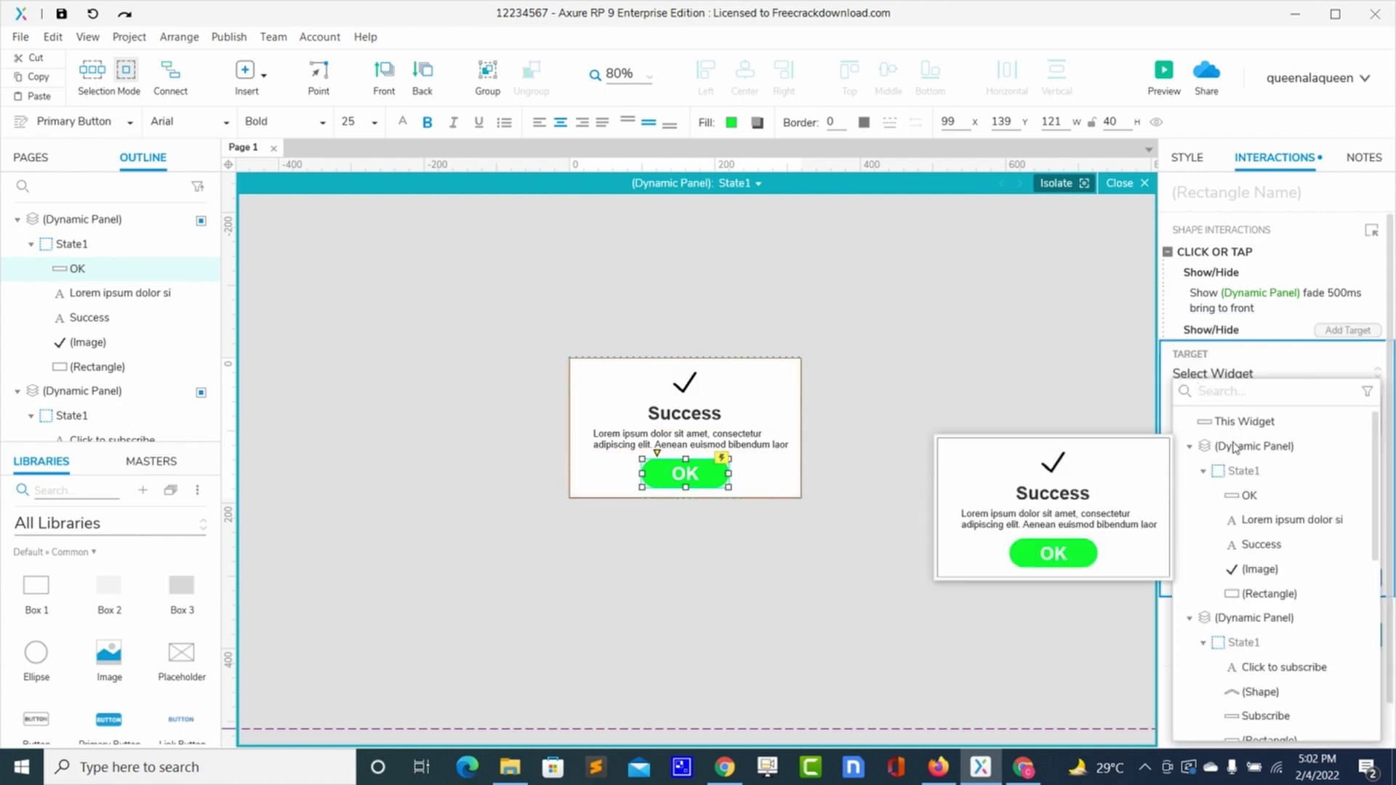
left_click(1207, 446)
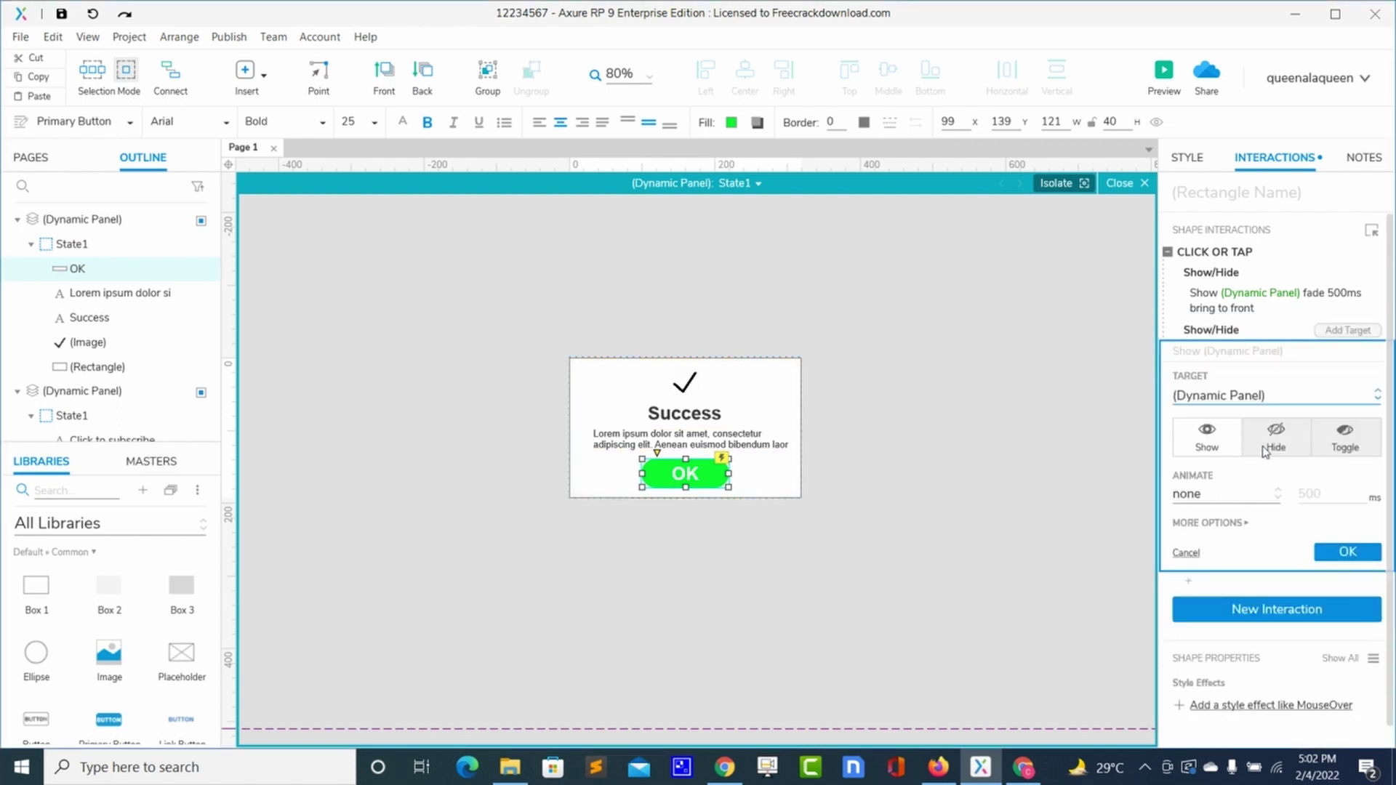
left_click(1265, 451)
left_click(1208, 498)
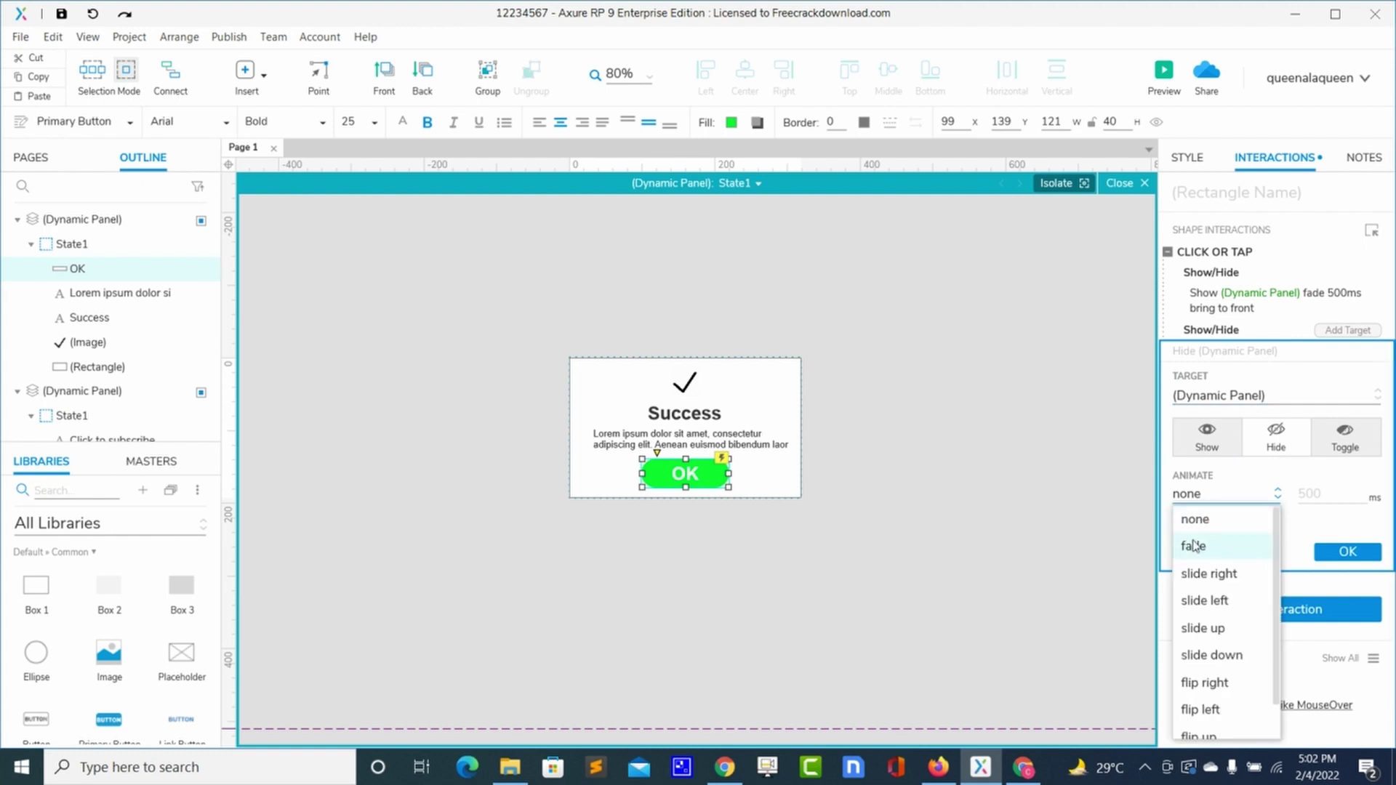
left_click(1193, 547)
left_click(1334, 557)
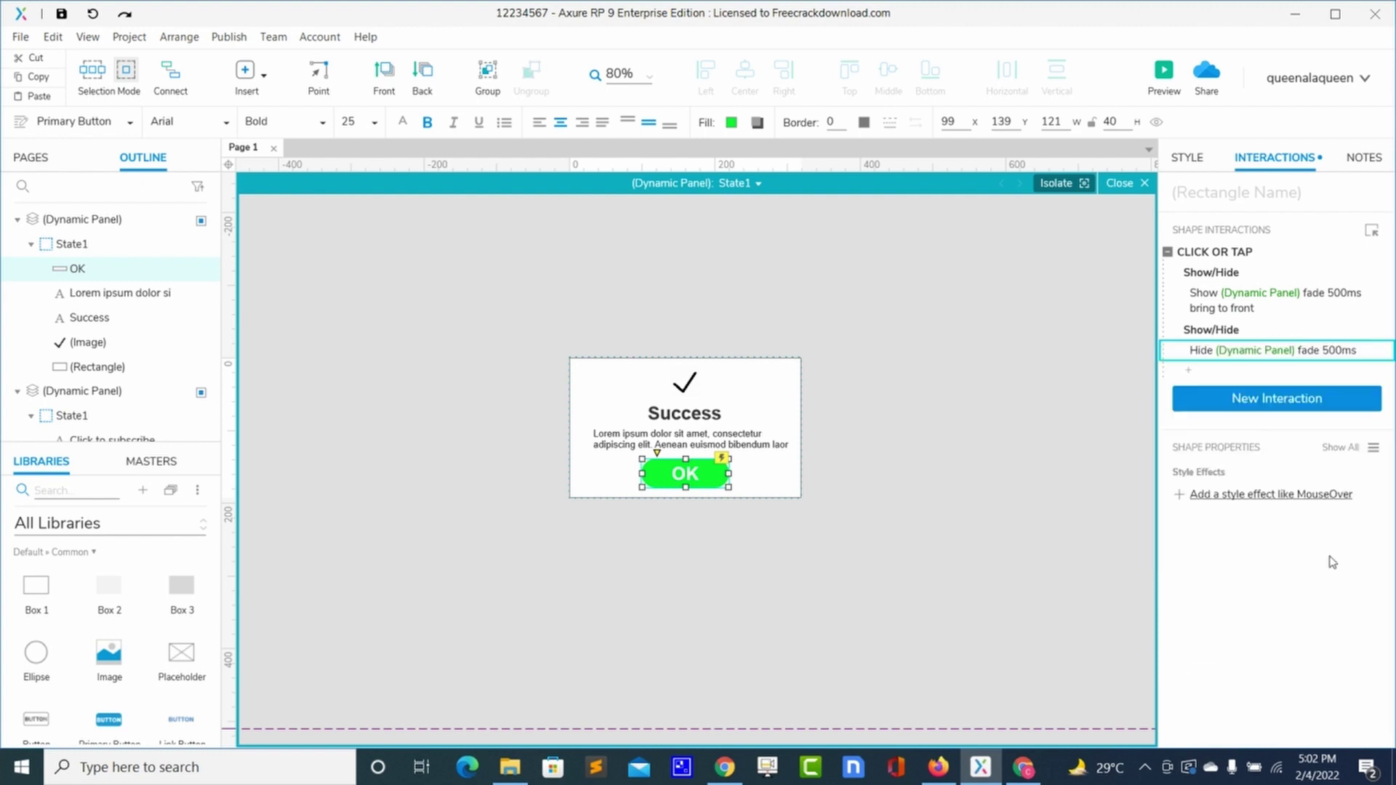
left_click(1124, 183)
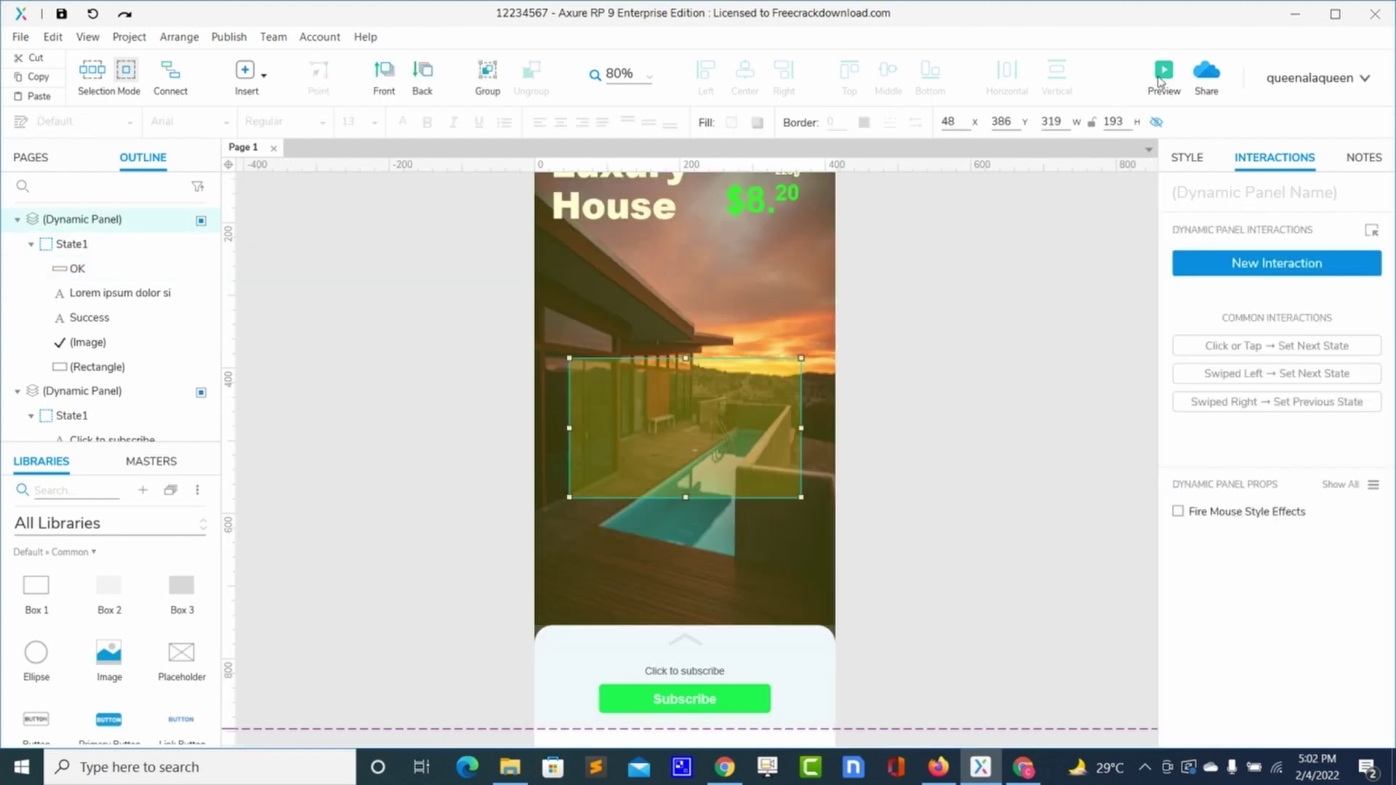
left_click(1162, 79)
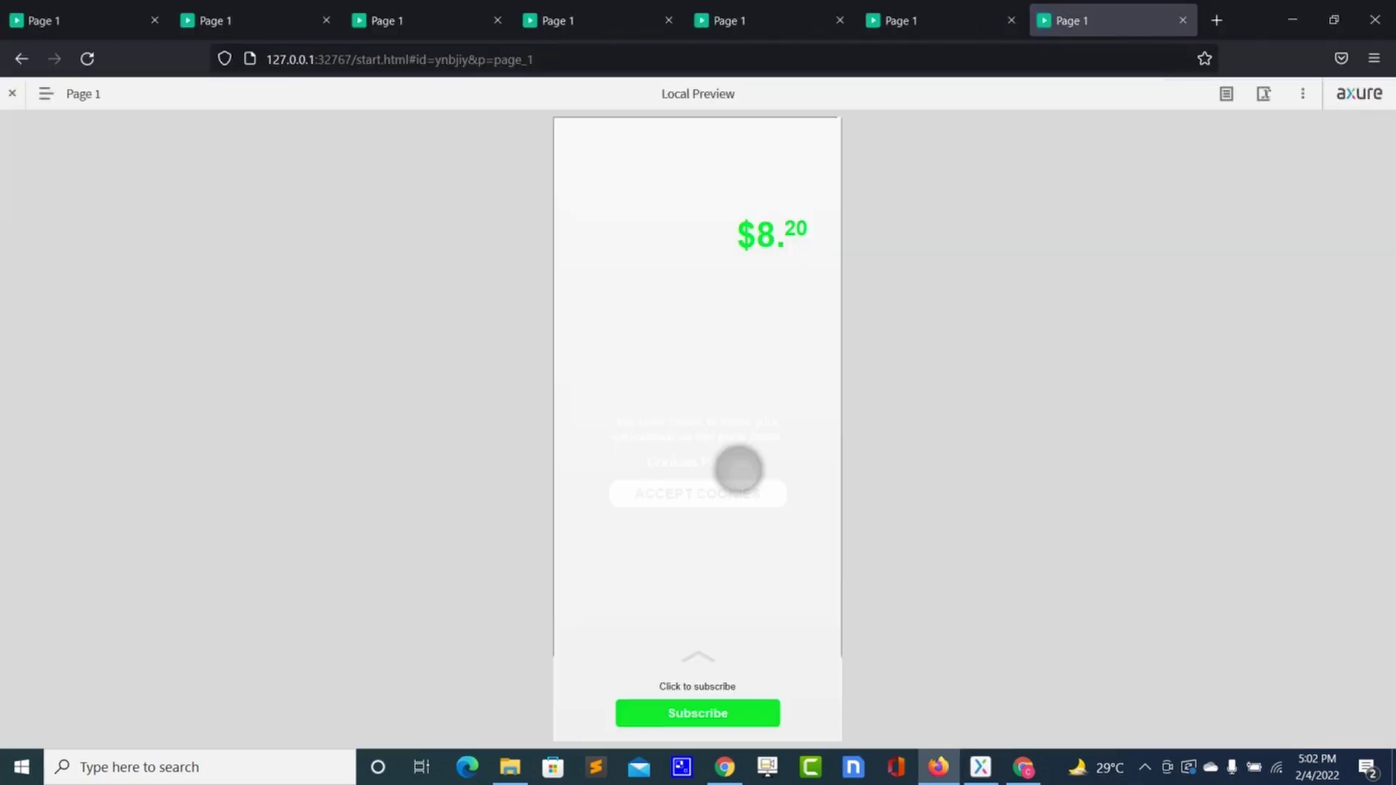
left_click(730, 492)
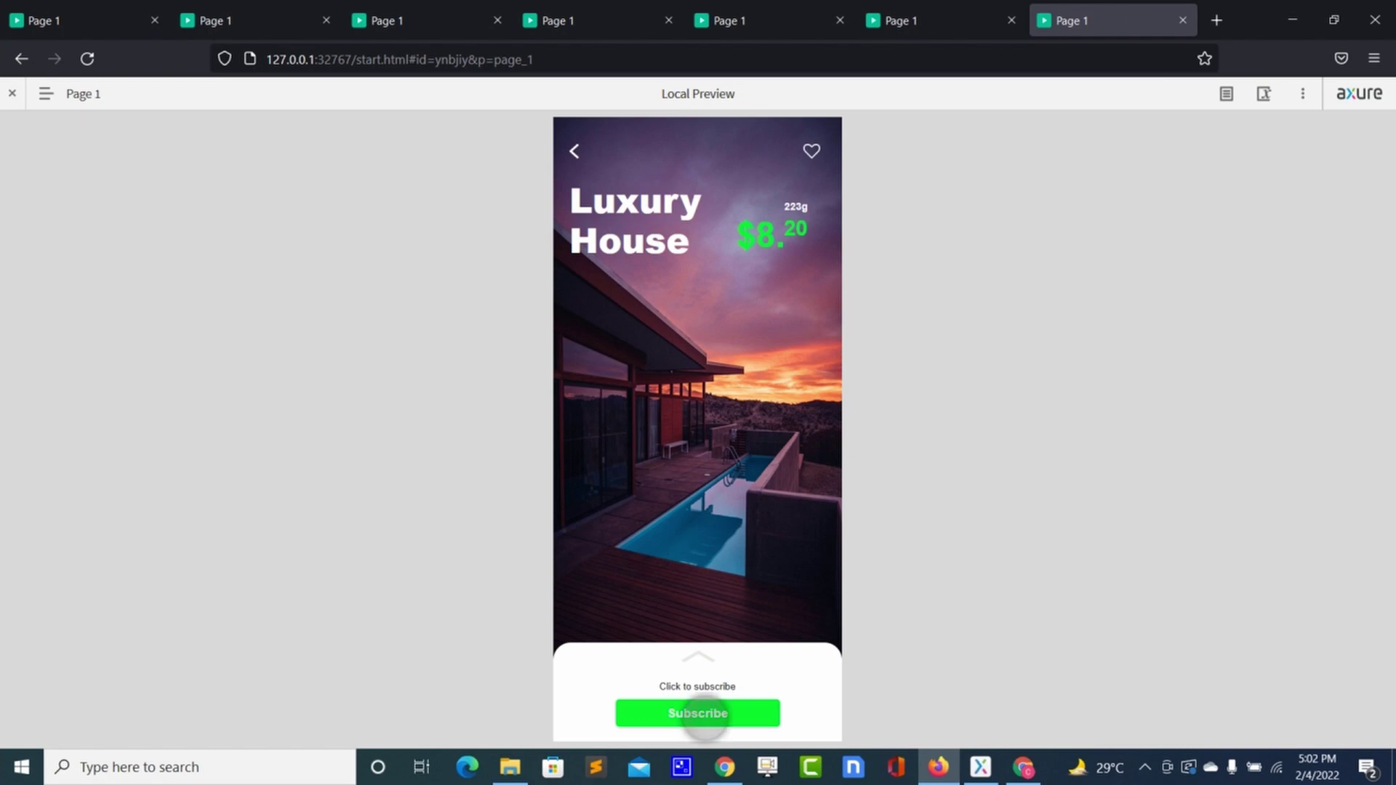
left_click(705, 714)
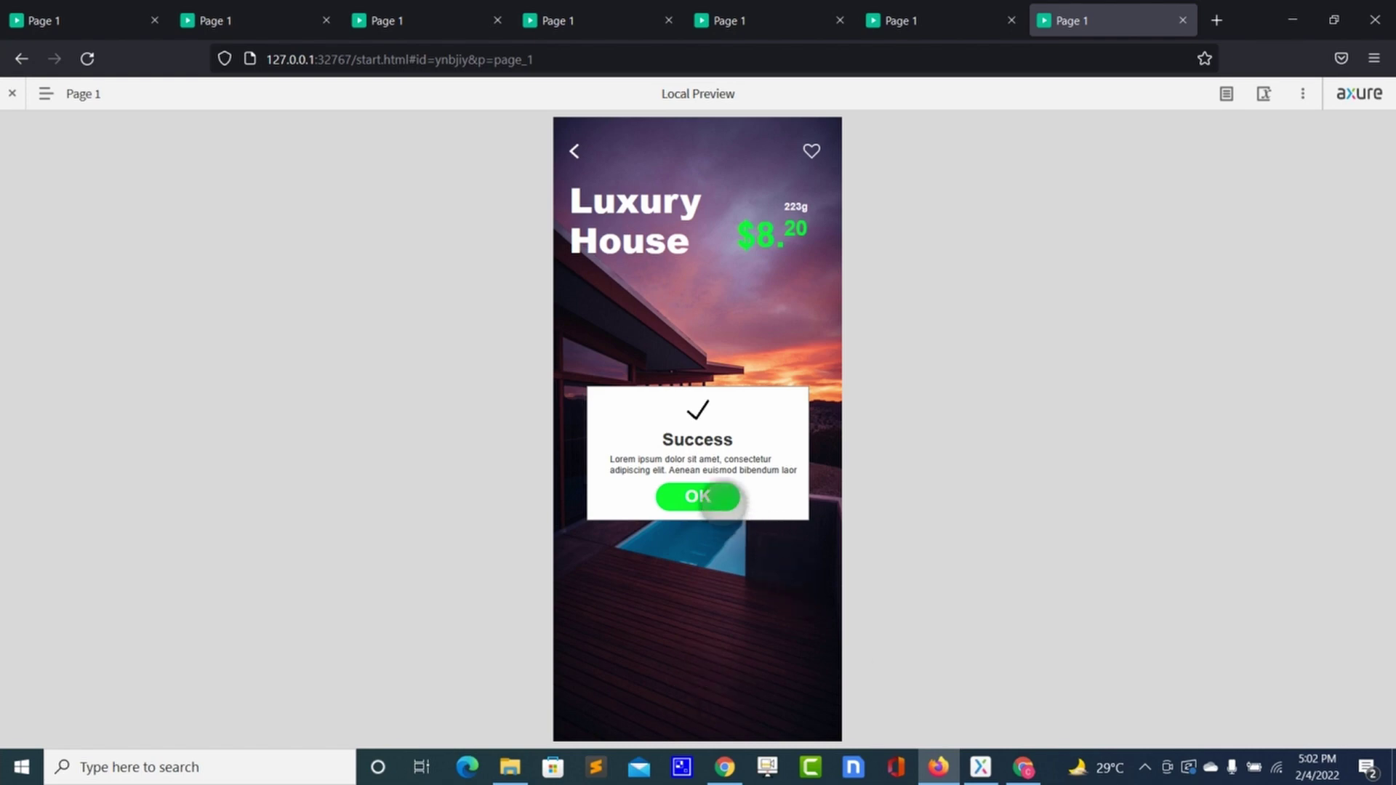
left_click(720, 499)
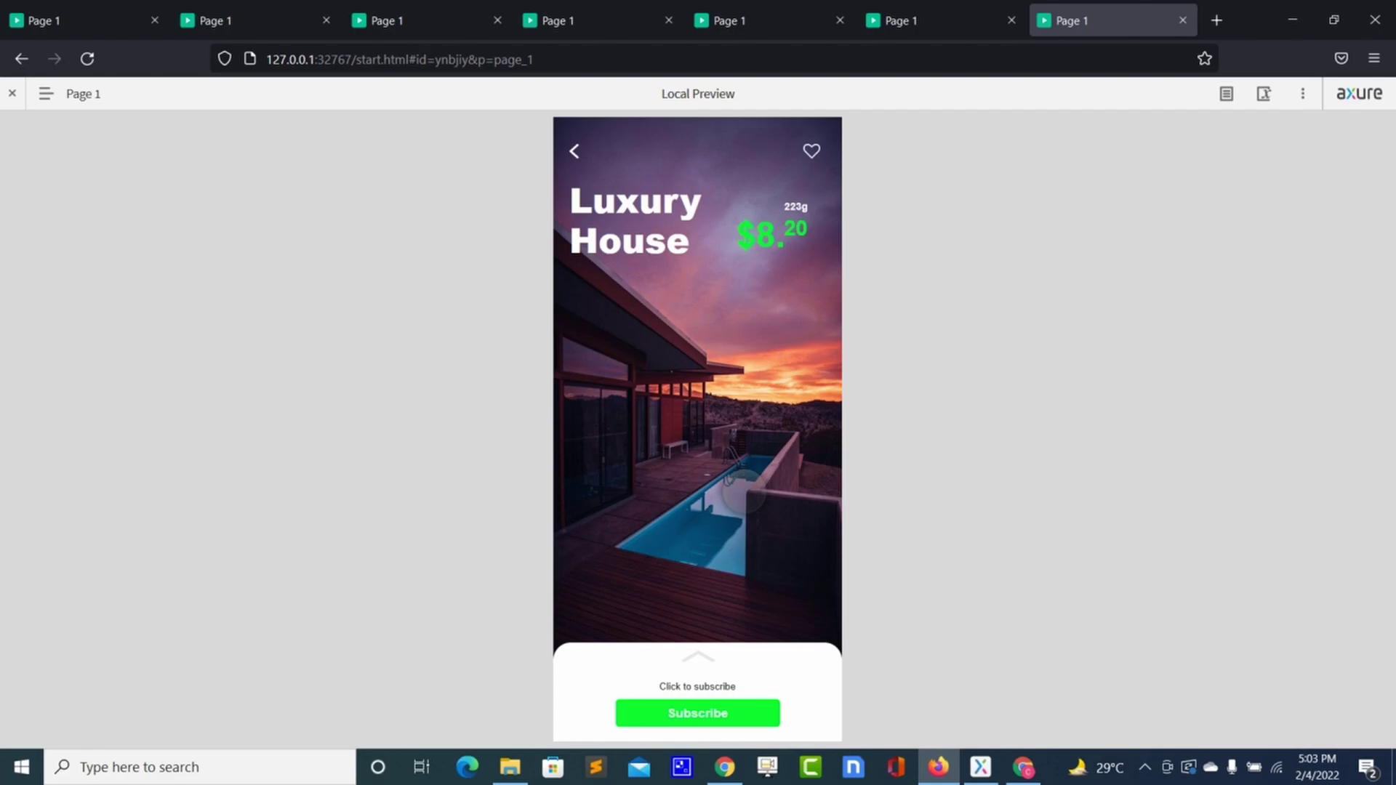
key("alt+Tab")
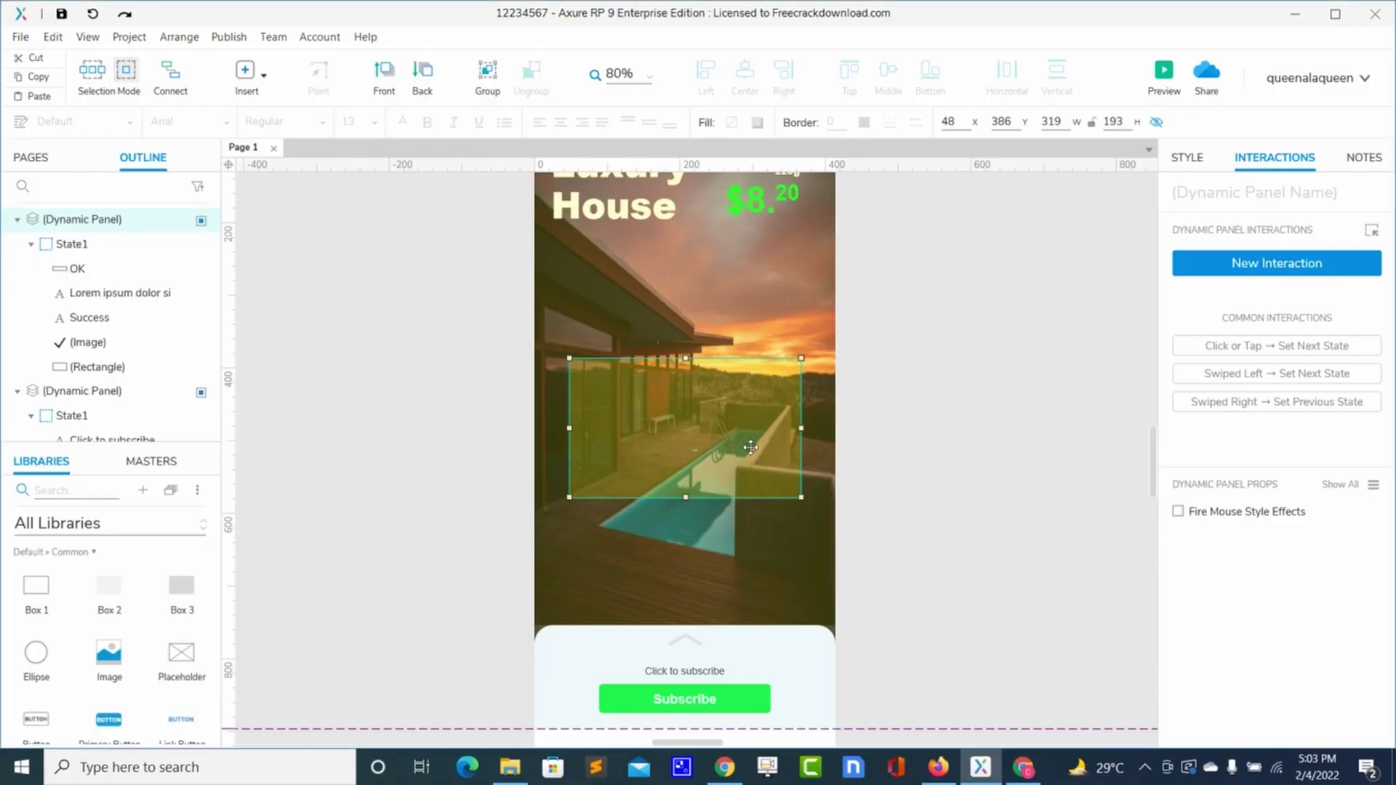
key("alt+Tab")
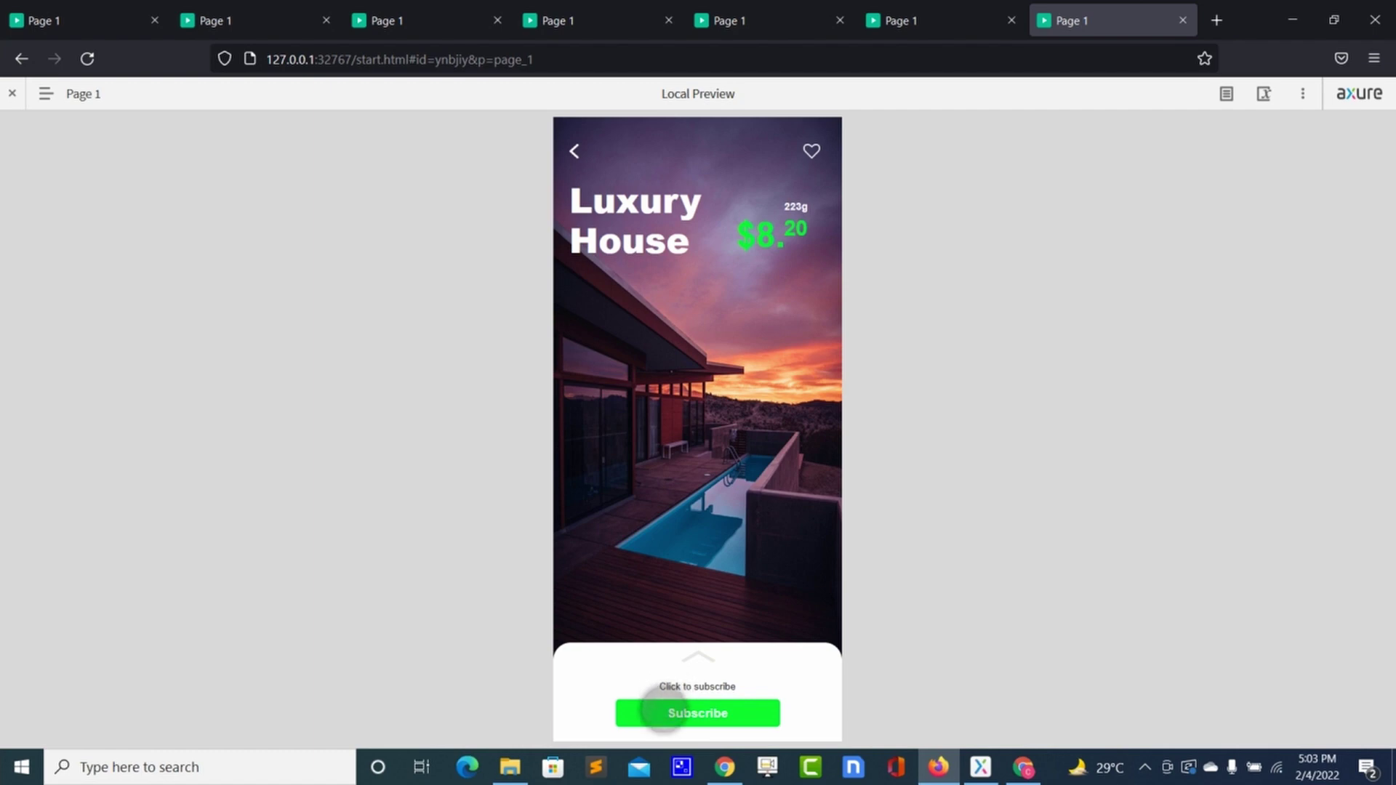
left_click(663, 709)
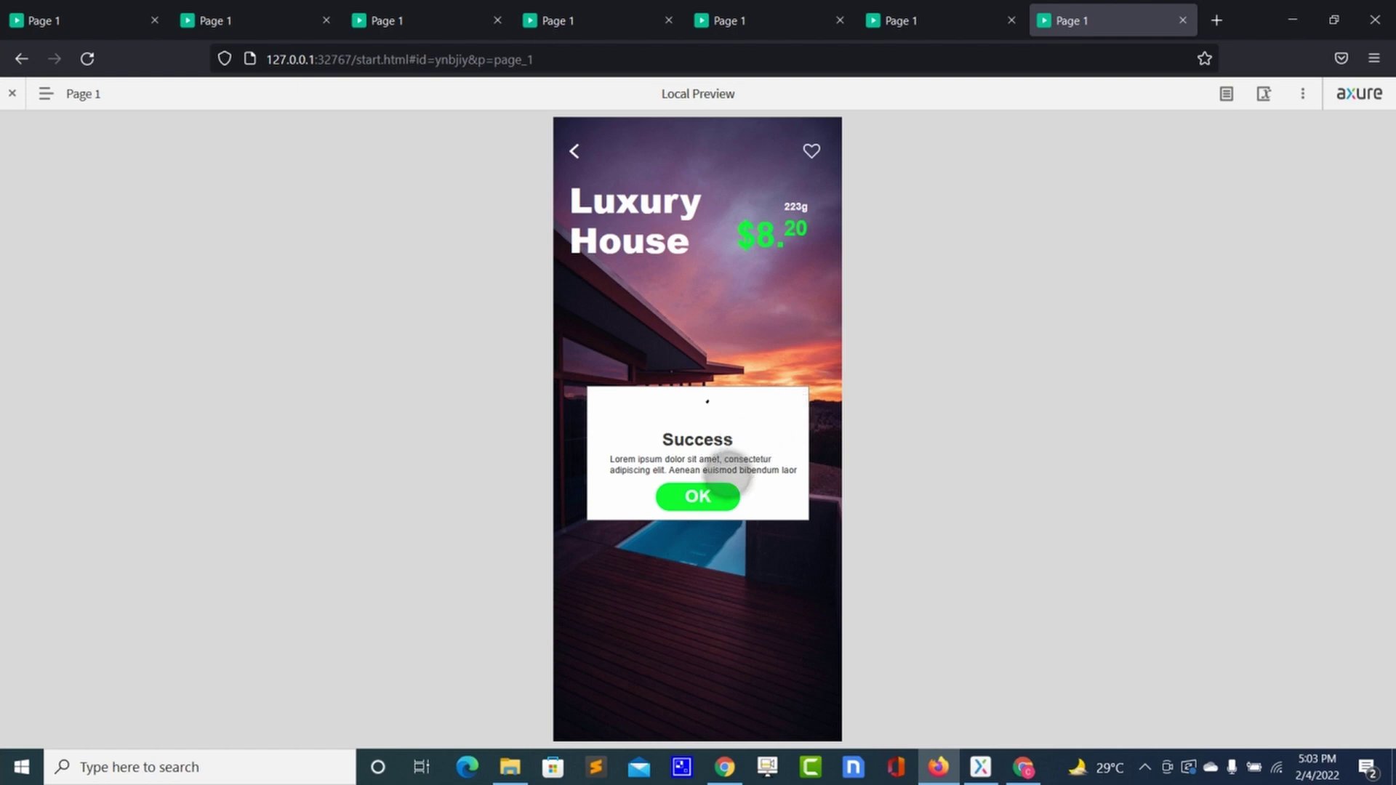
left_click(716, 491)
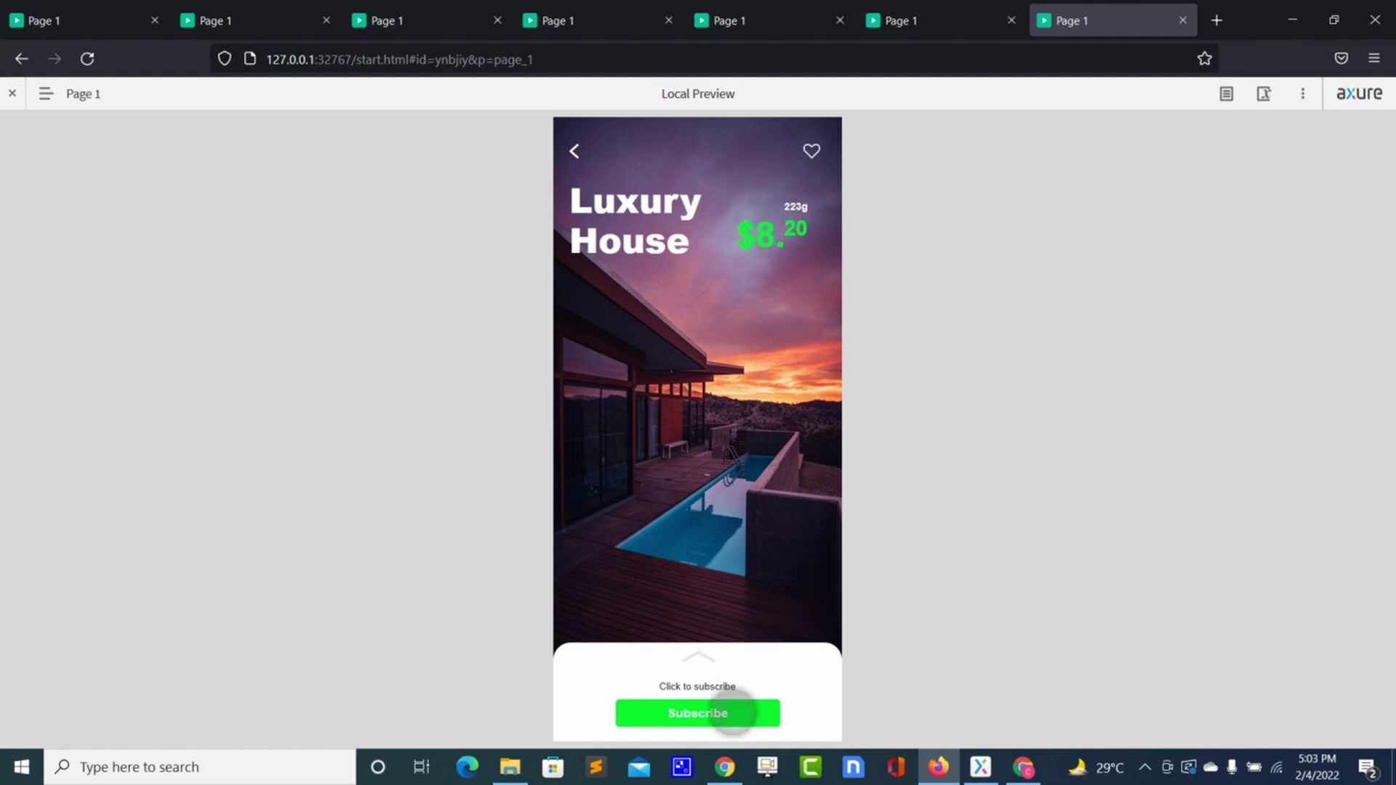
left_click(733, 711)
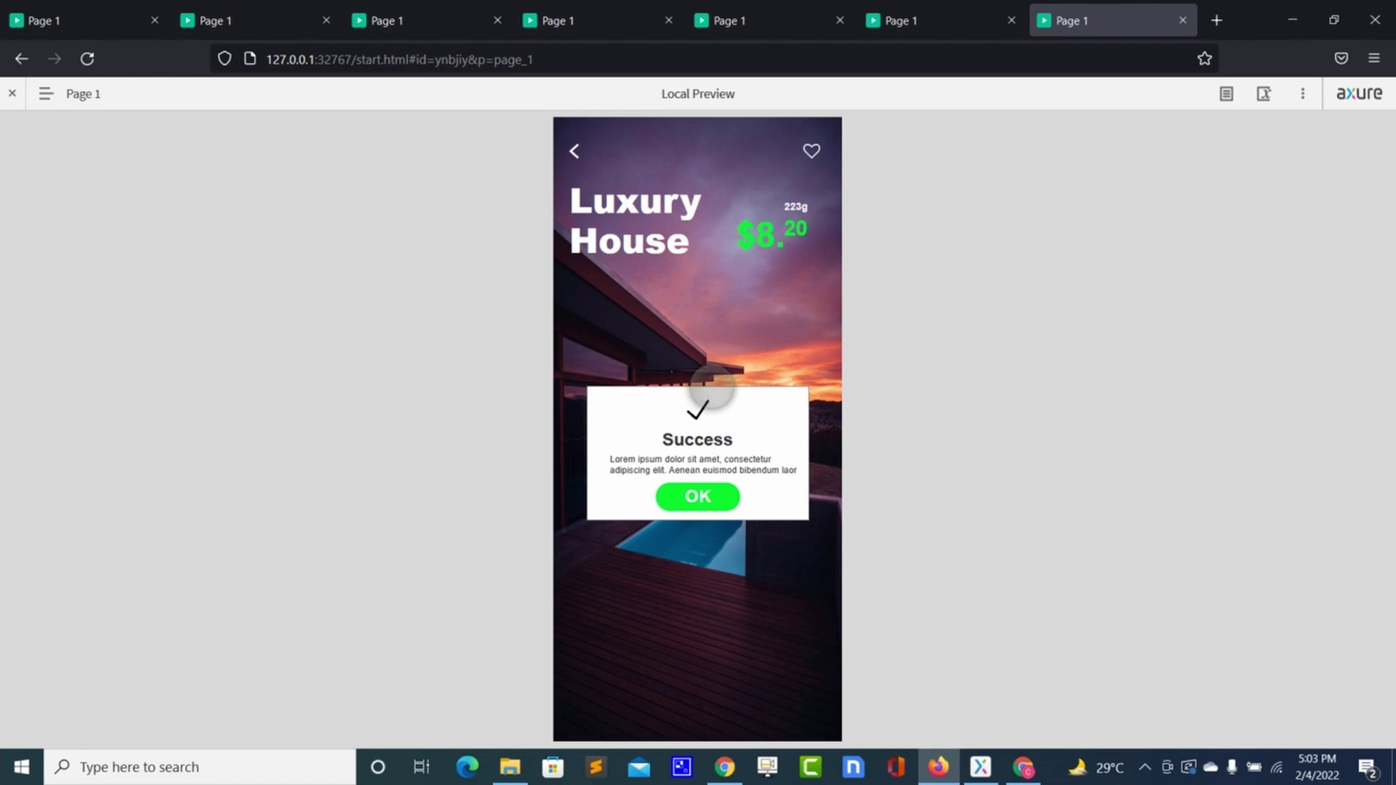
key("alt+Tab")
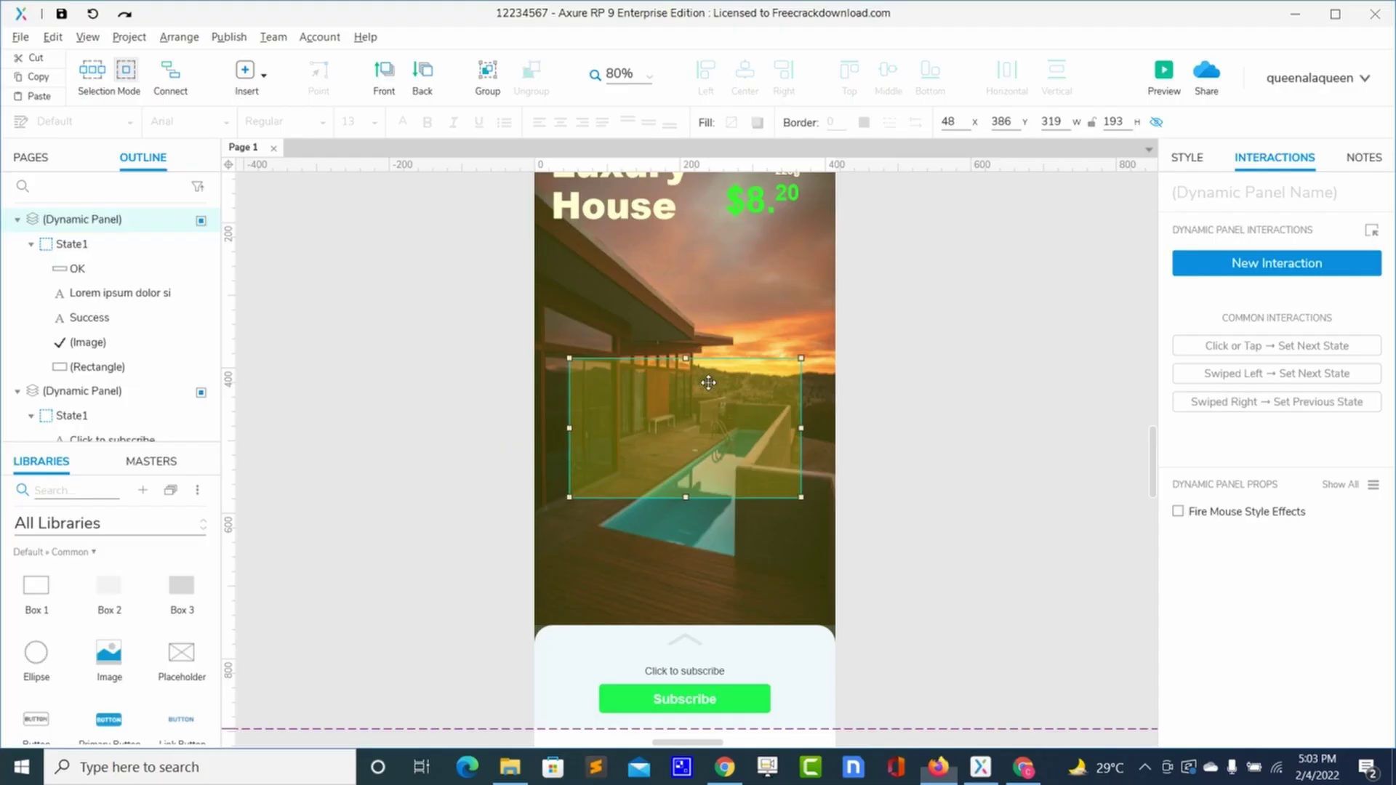
Add a 4000 ms Wait action to the Subscribe button's tap interaction.
double_click(724, 697)
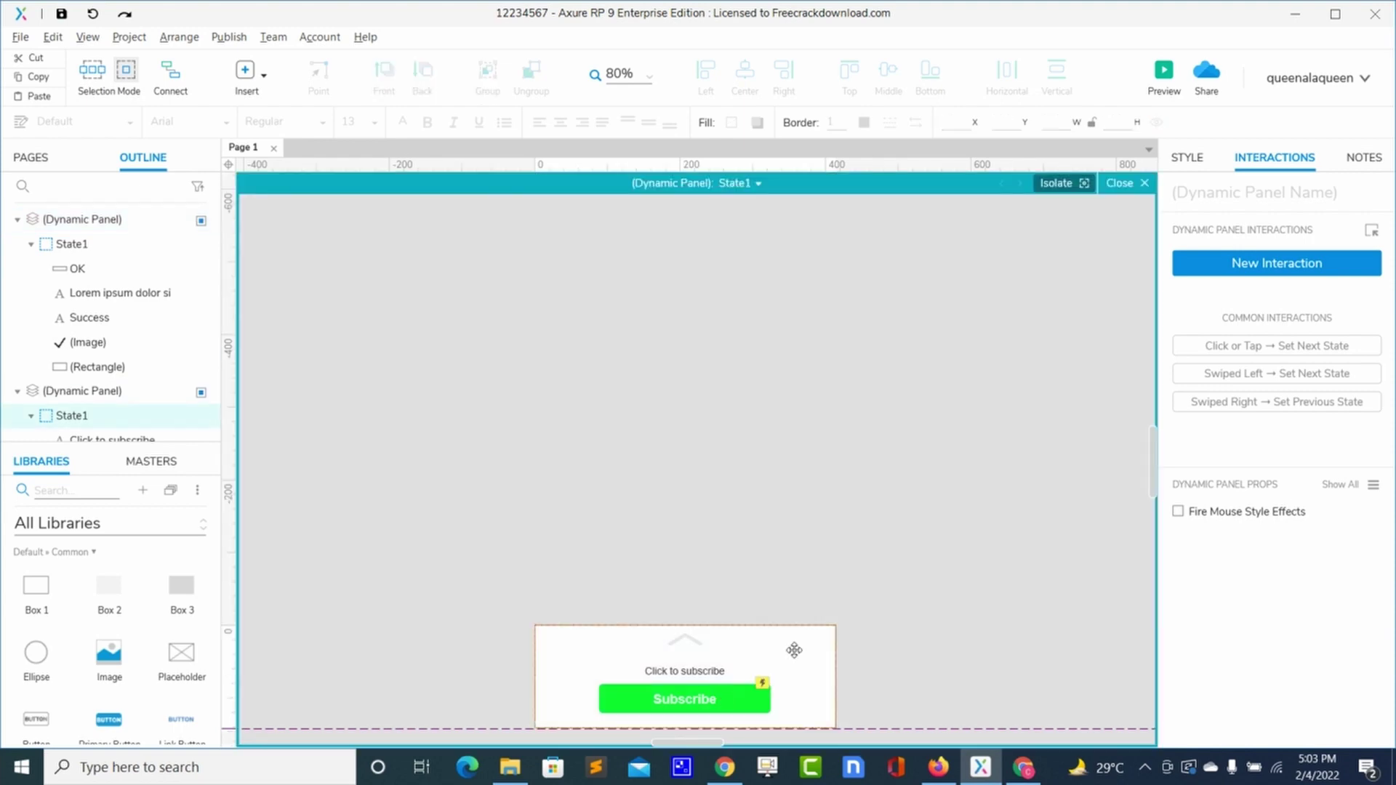
left_click(726, 698)
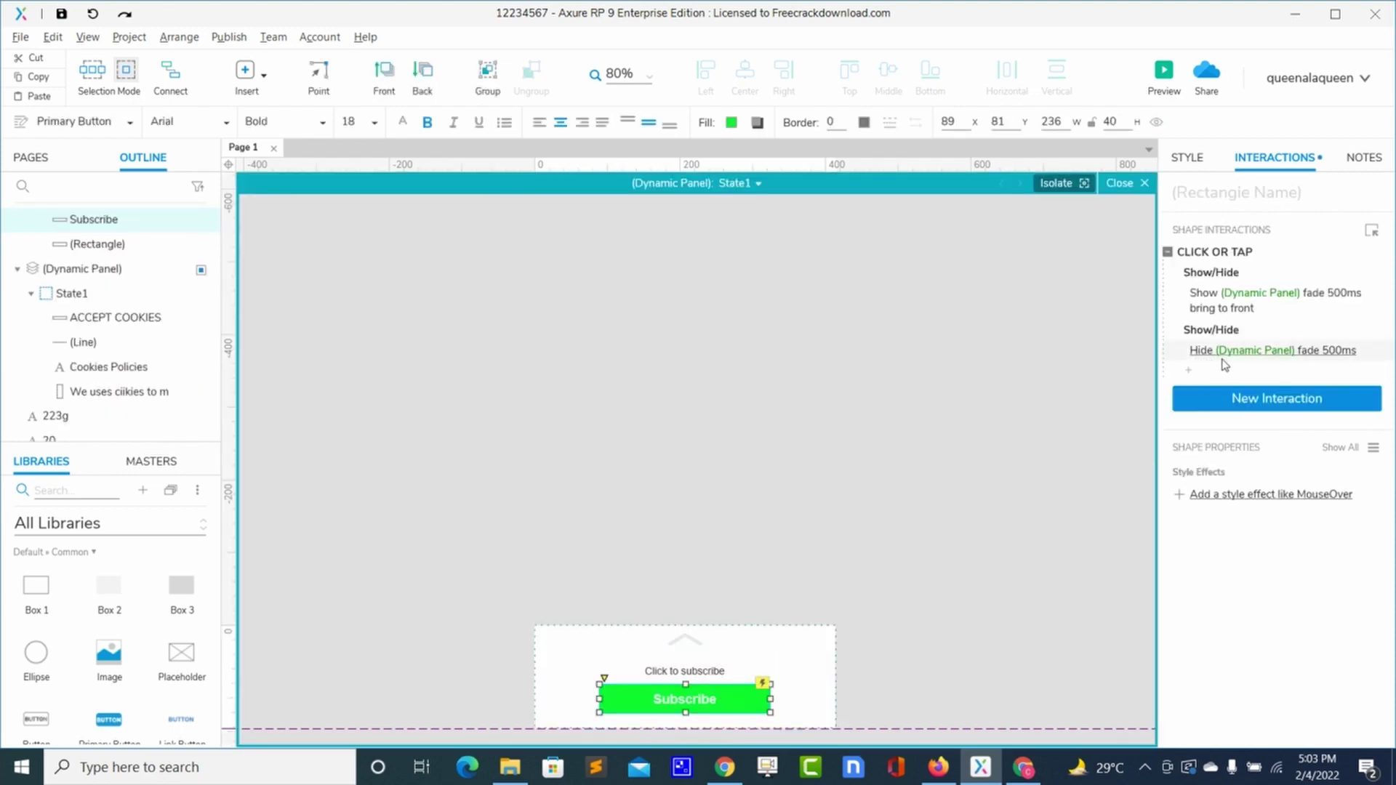
left_click(1221, 371)
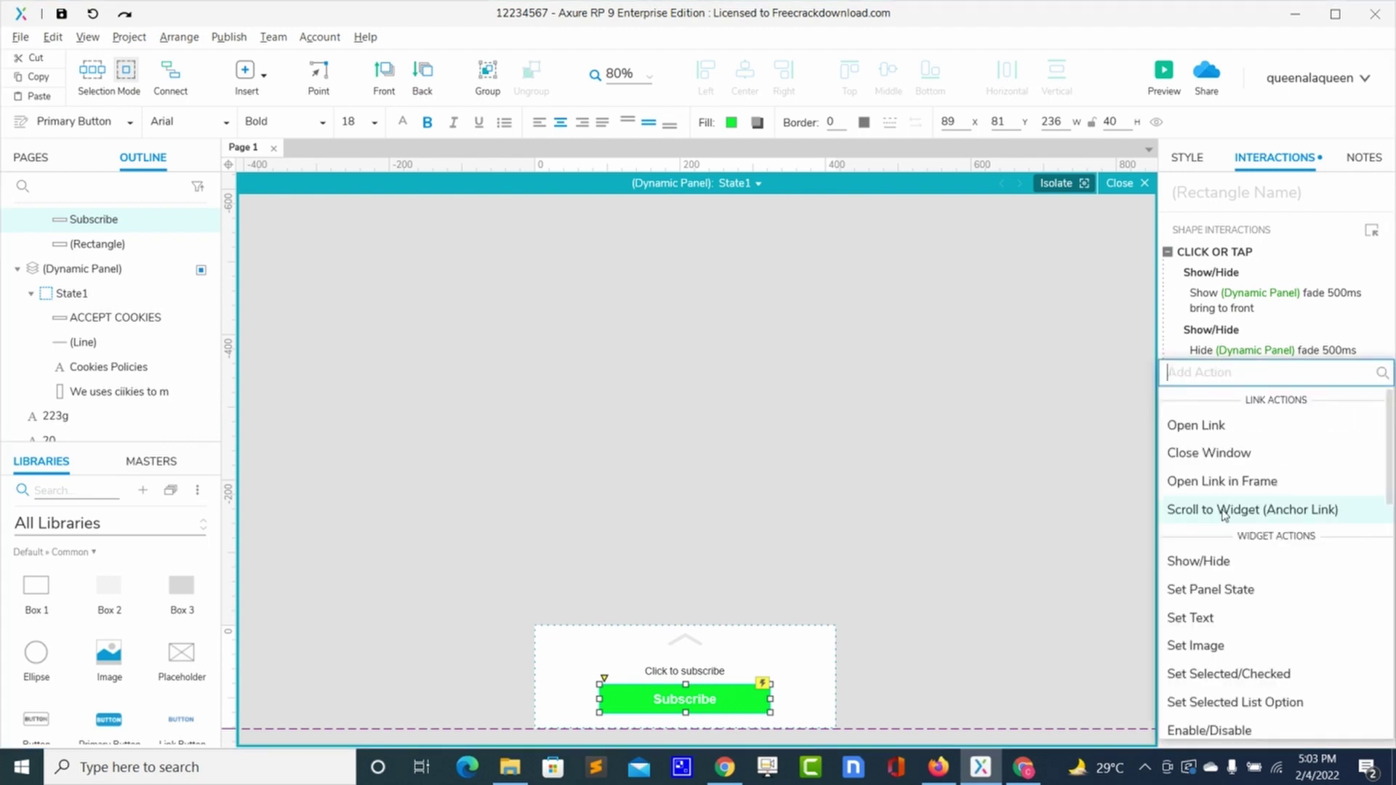
scroll(1193, 640, "down", 10)
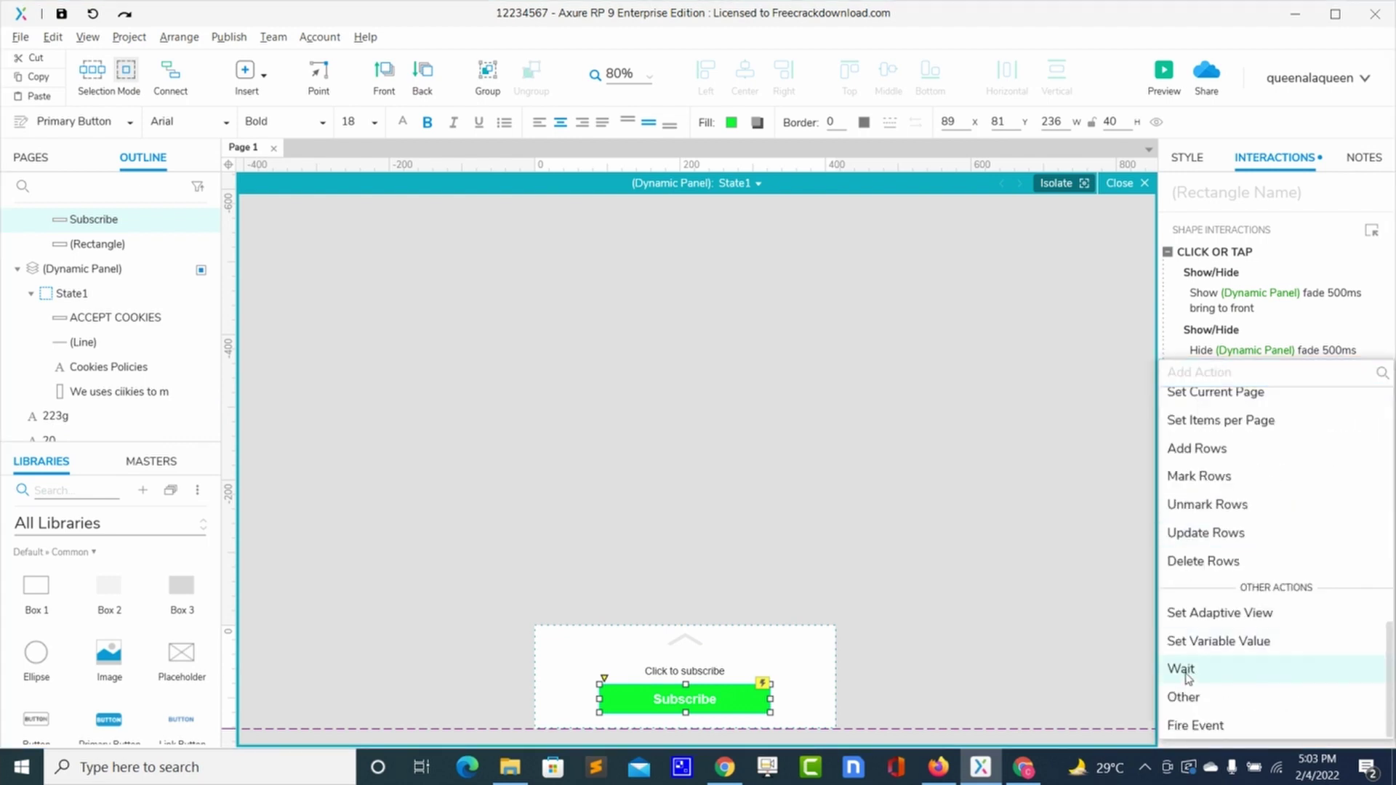
left_click(1186, 670)
double_click(1179, 436)
left_click(1179, 436)
key("BackSpace")
type("4000")
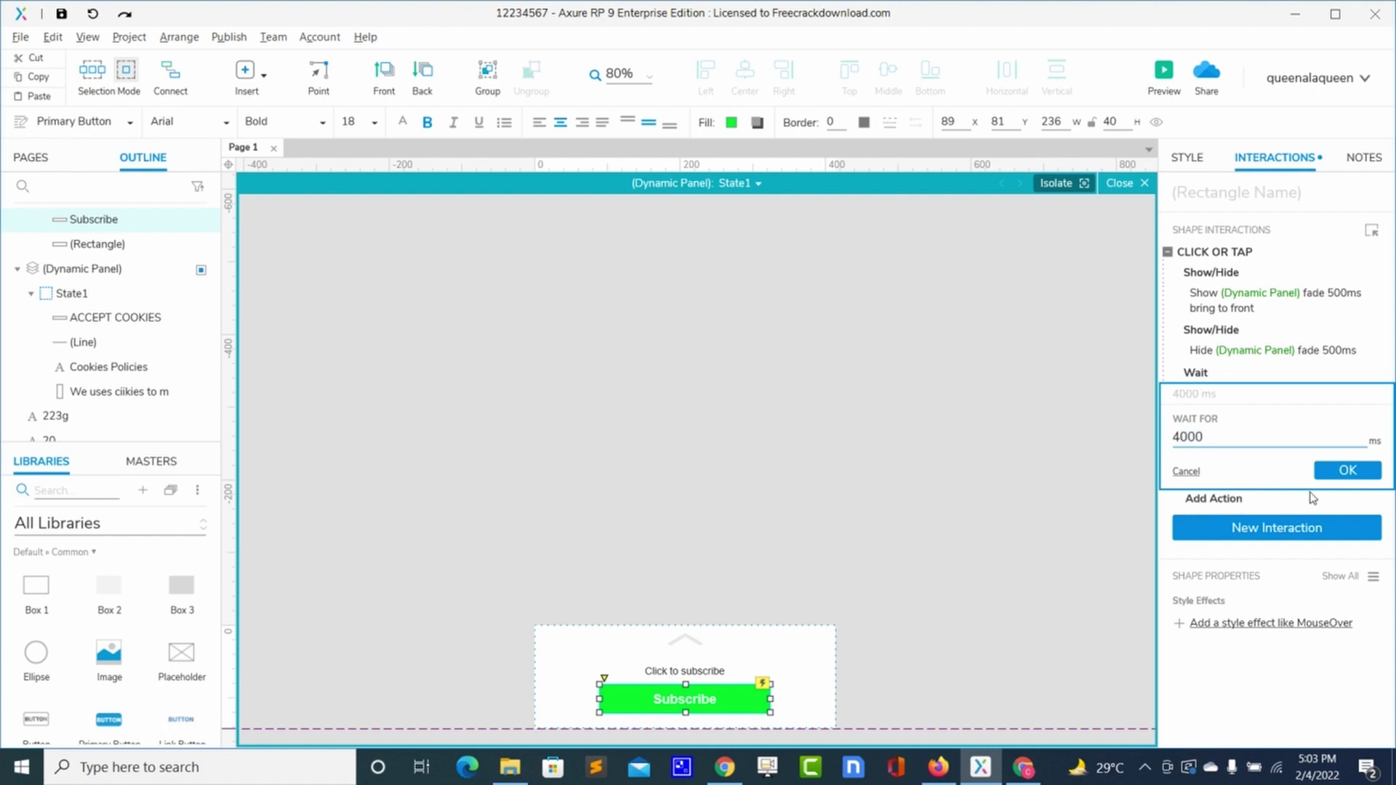
left_click(1342, 472)
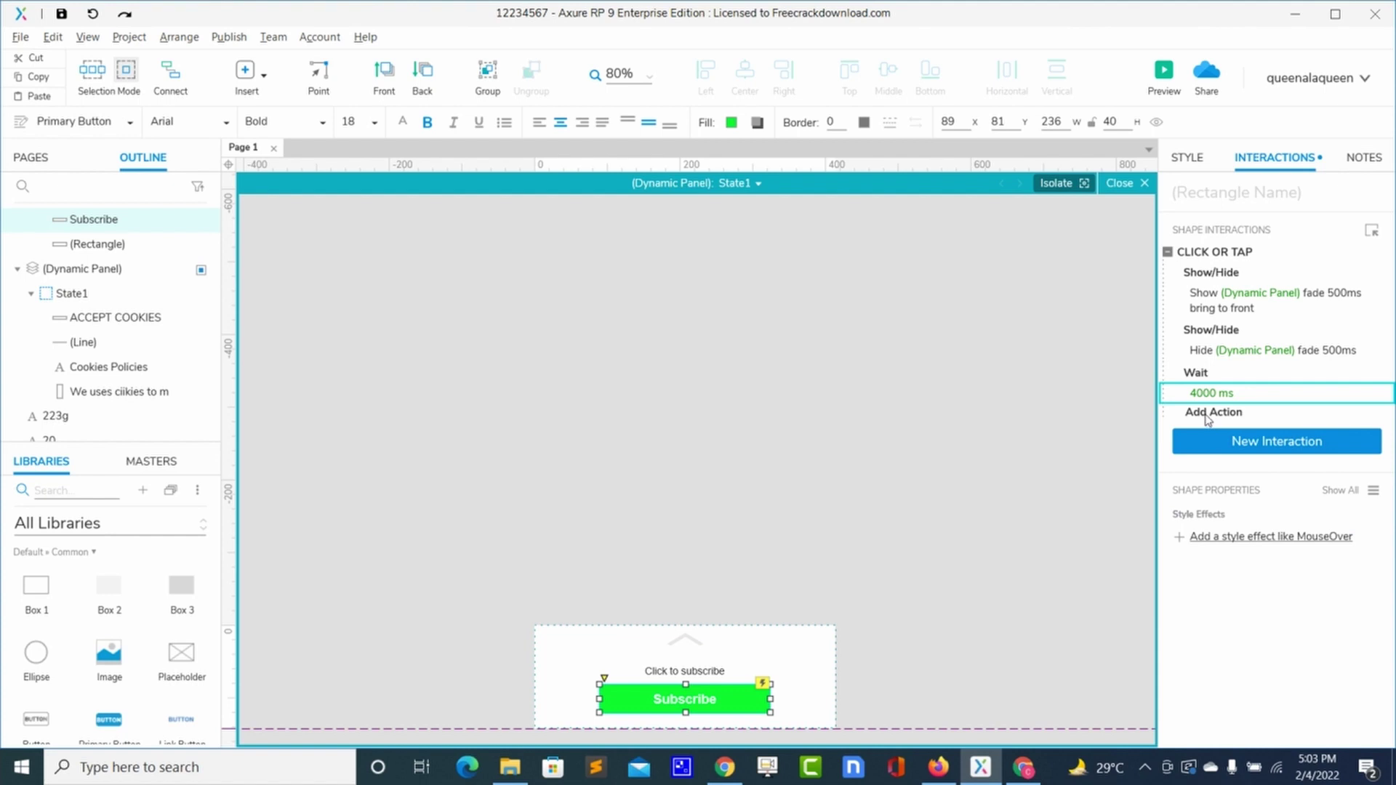
After the wait, show the Success panel with a 500 ms fade, brought to front.
left_click(1208, 416)
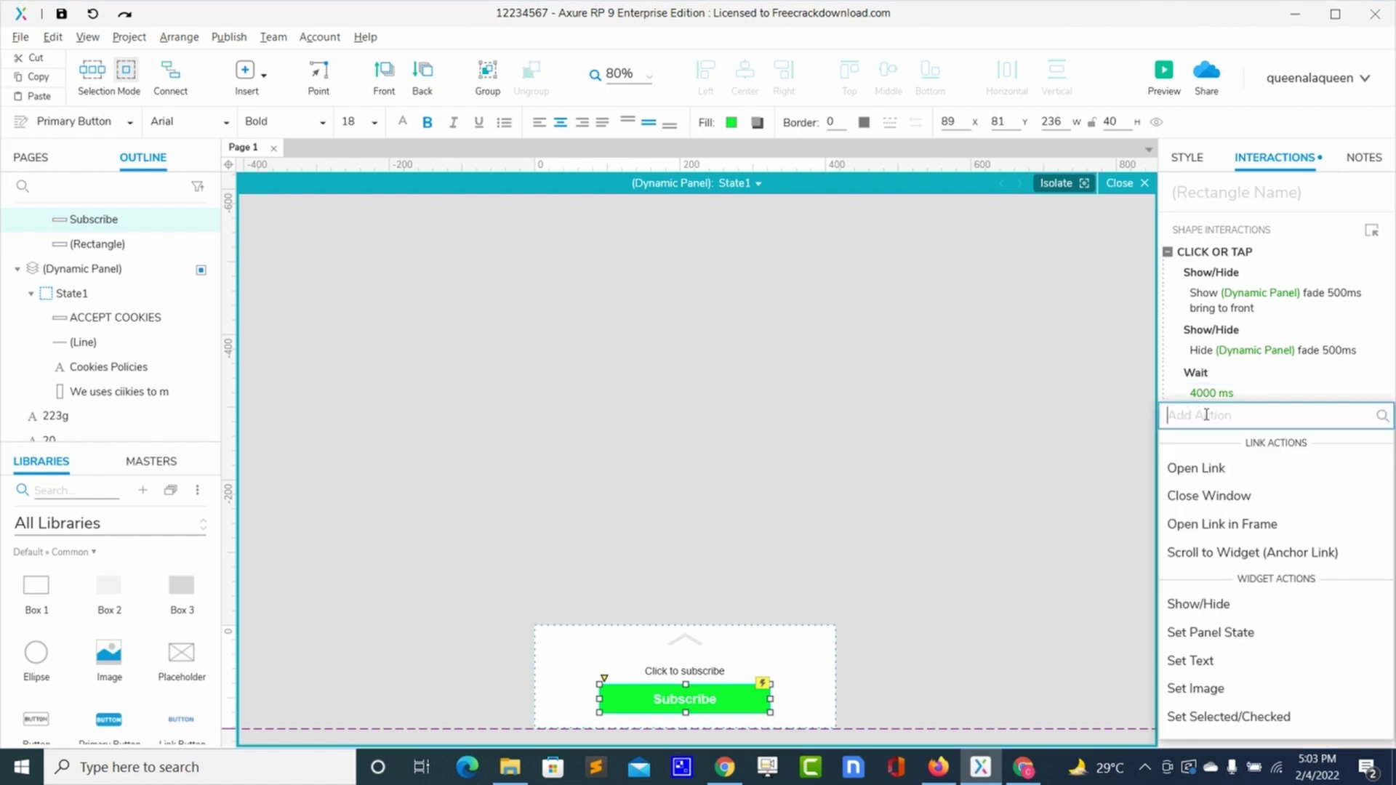
left_click(1184, 607)
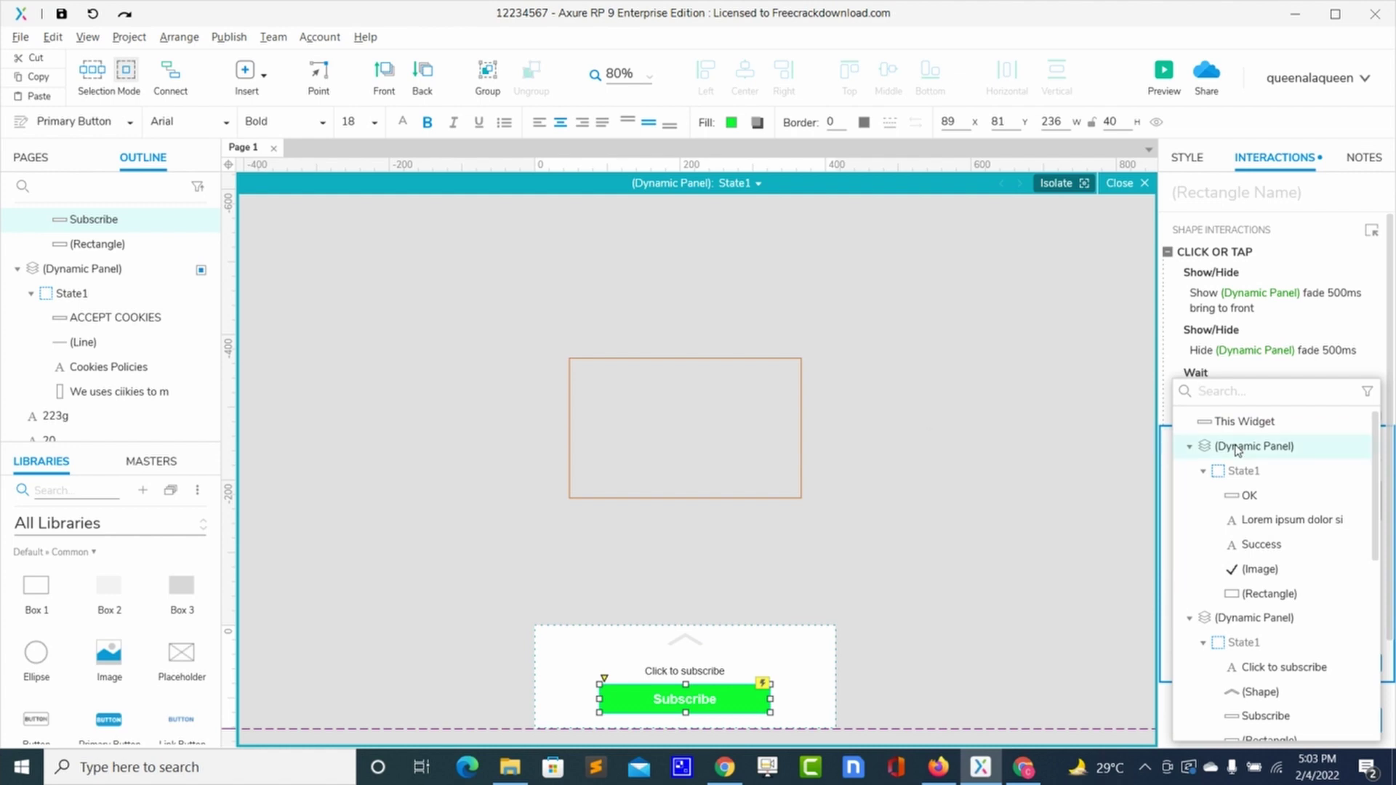
left_click(1239, 449)
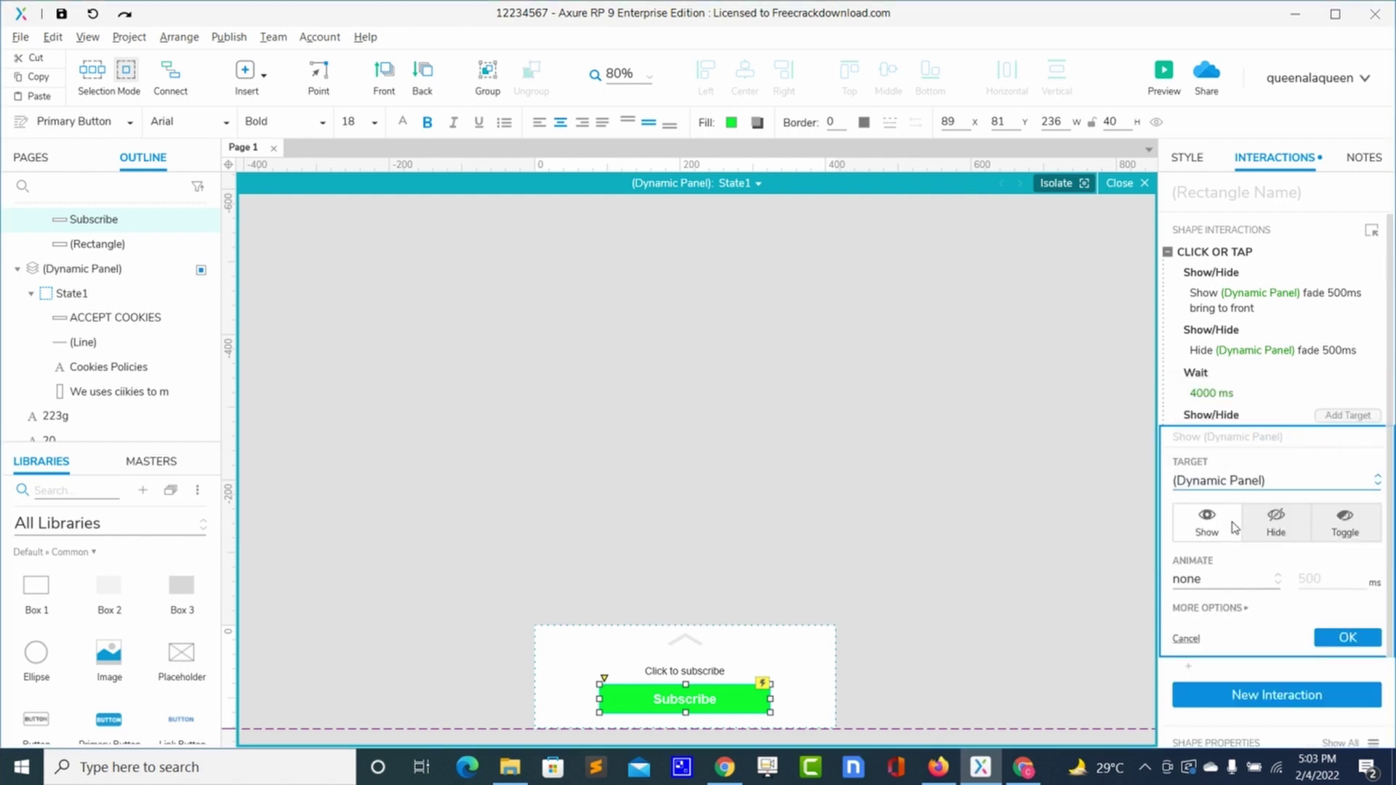
left_click(1209, 581)
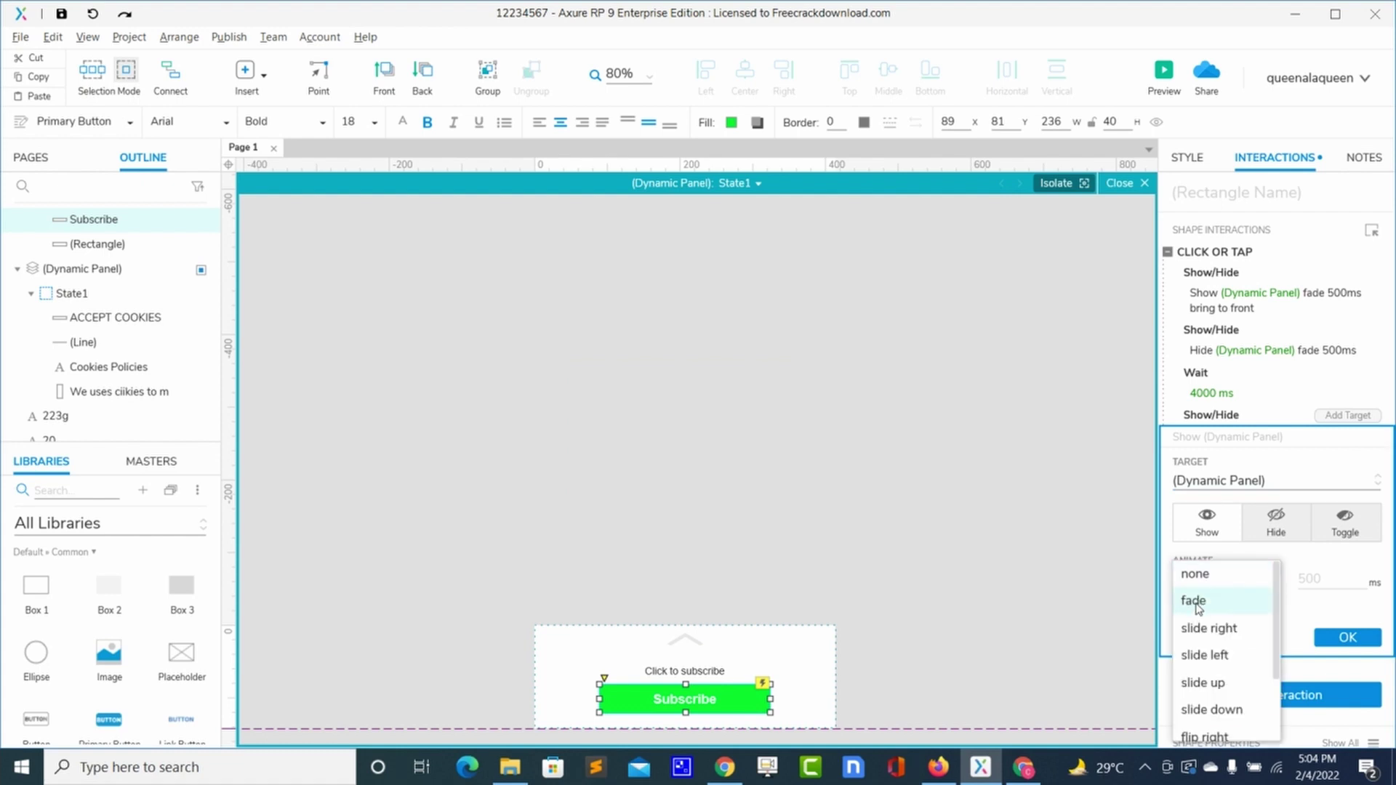
left_click(1197, 603)
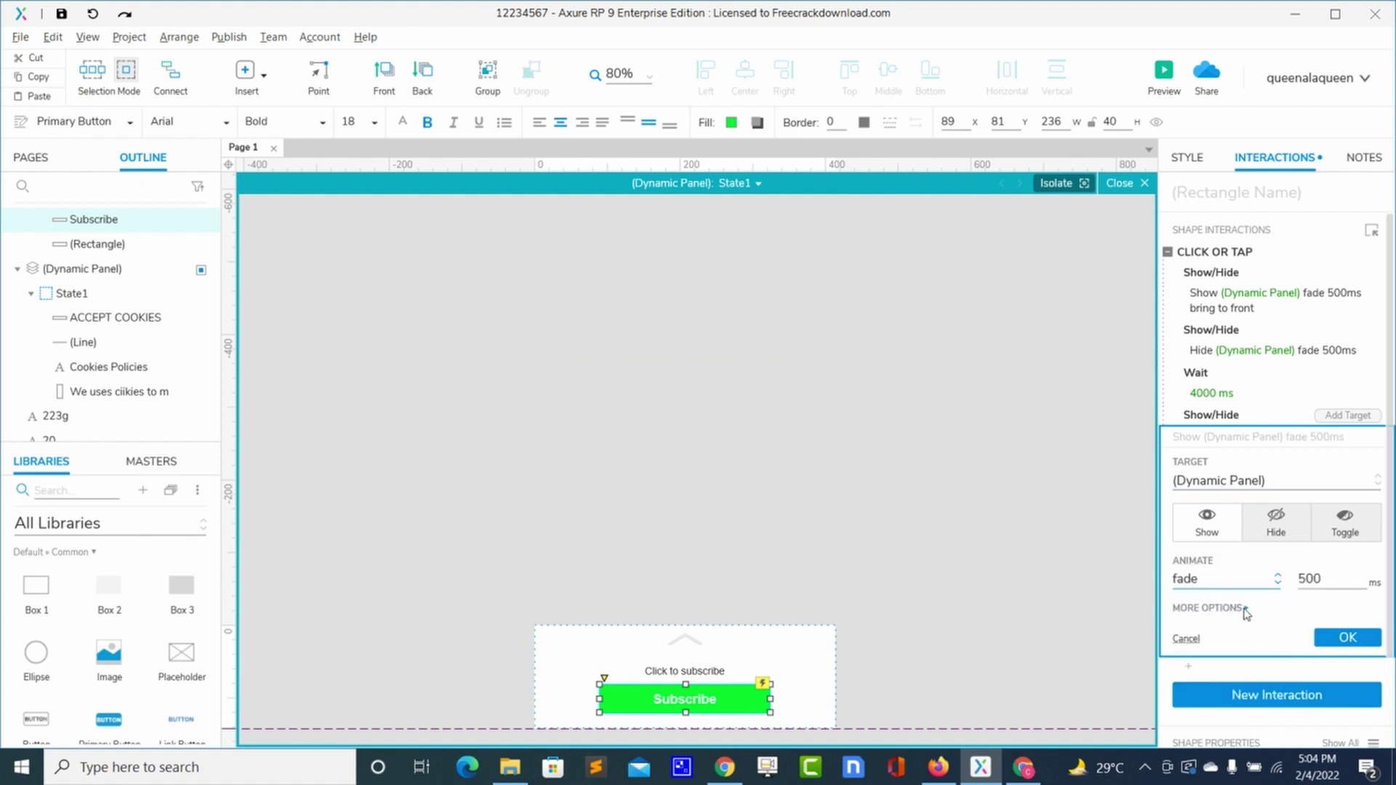
left_click(1247, 610)
left_click(1179, 637)
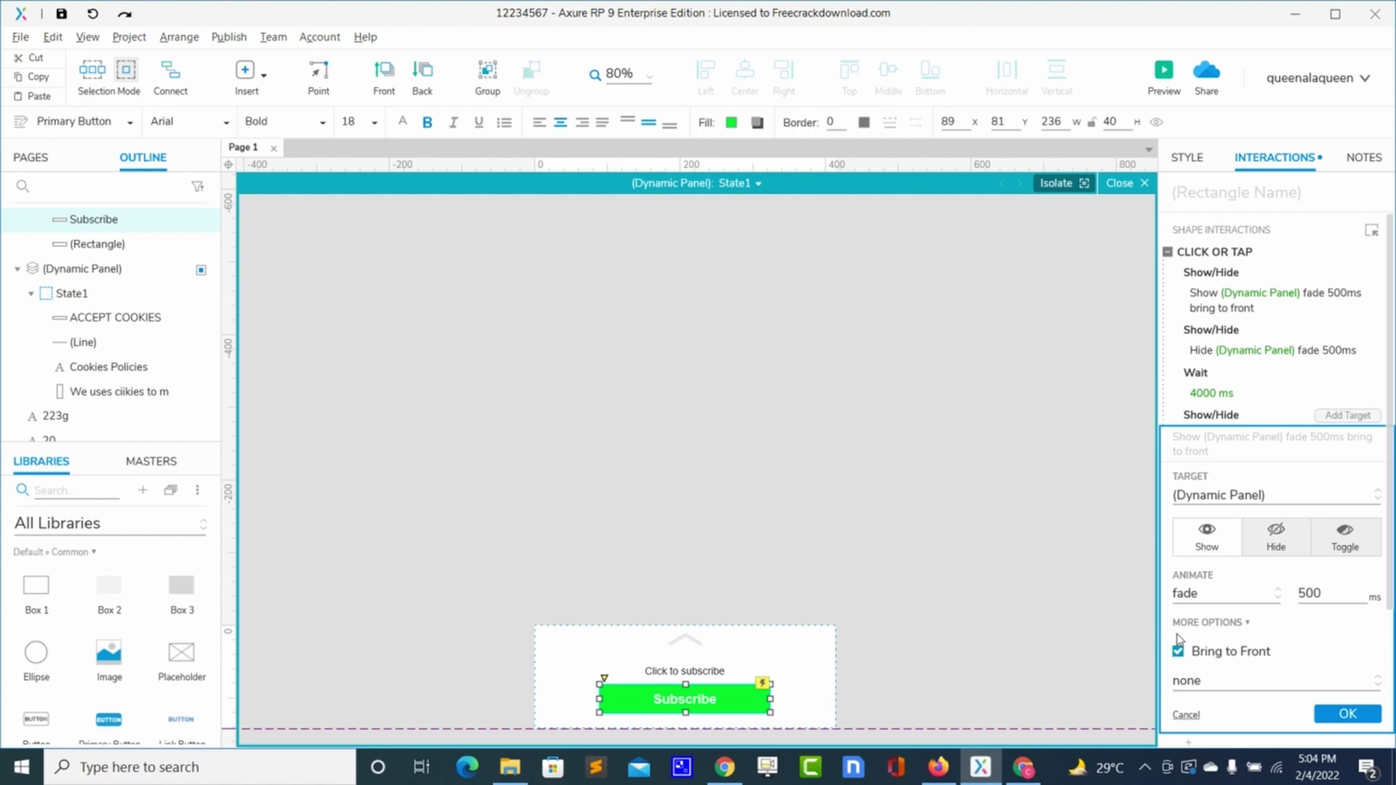
double_click(1032, 520)
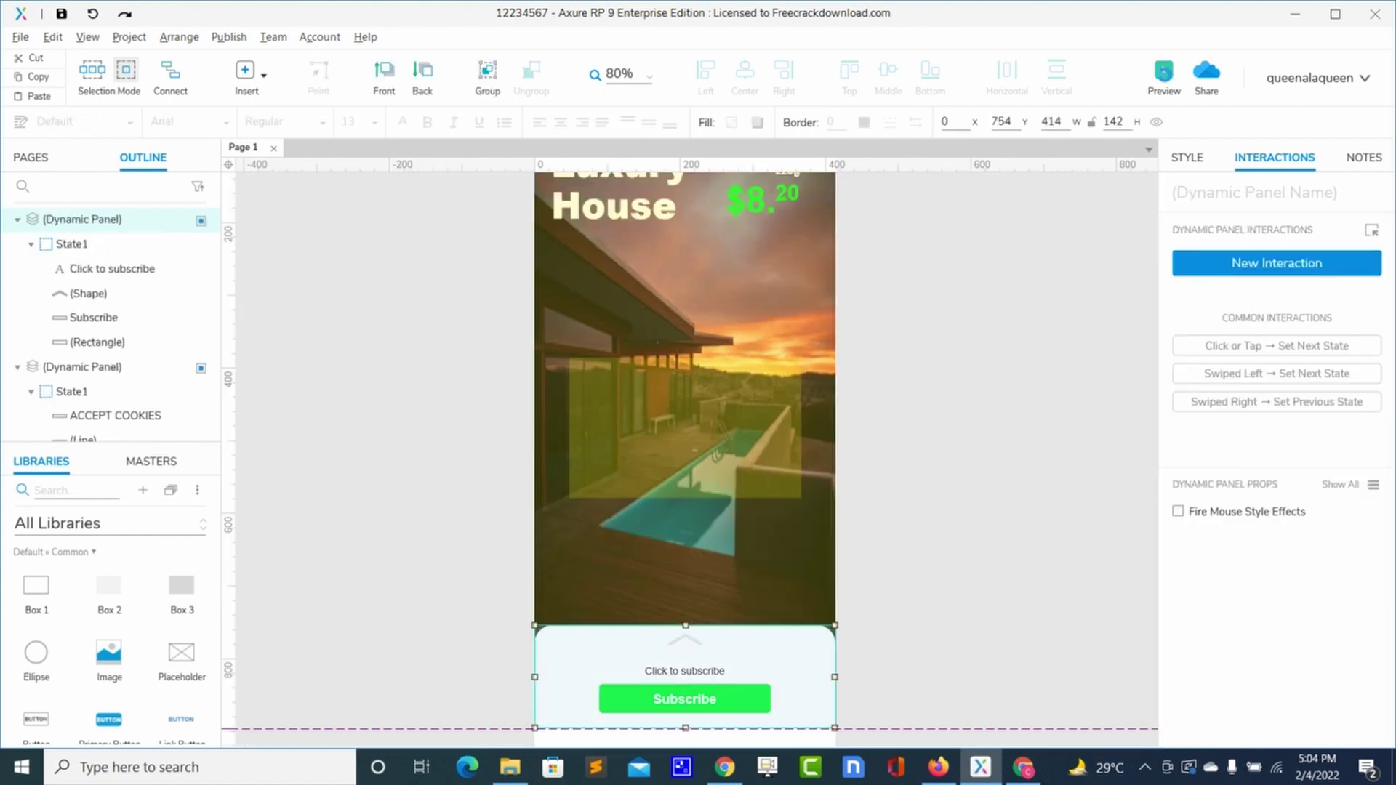
Preview the prototype with F5, accept cookies, and tap Subscribe to show the Success popup.
key("F5")
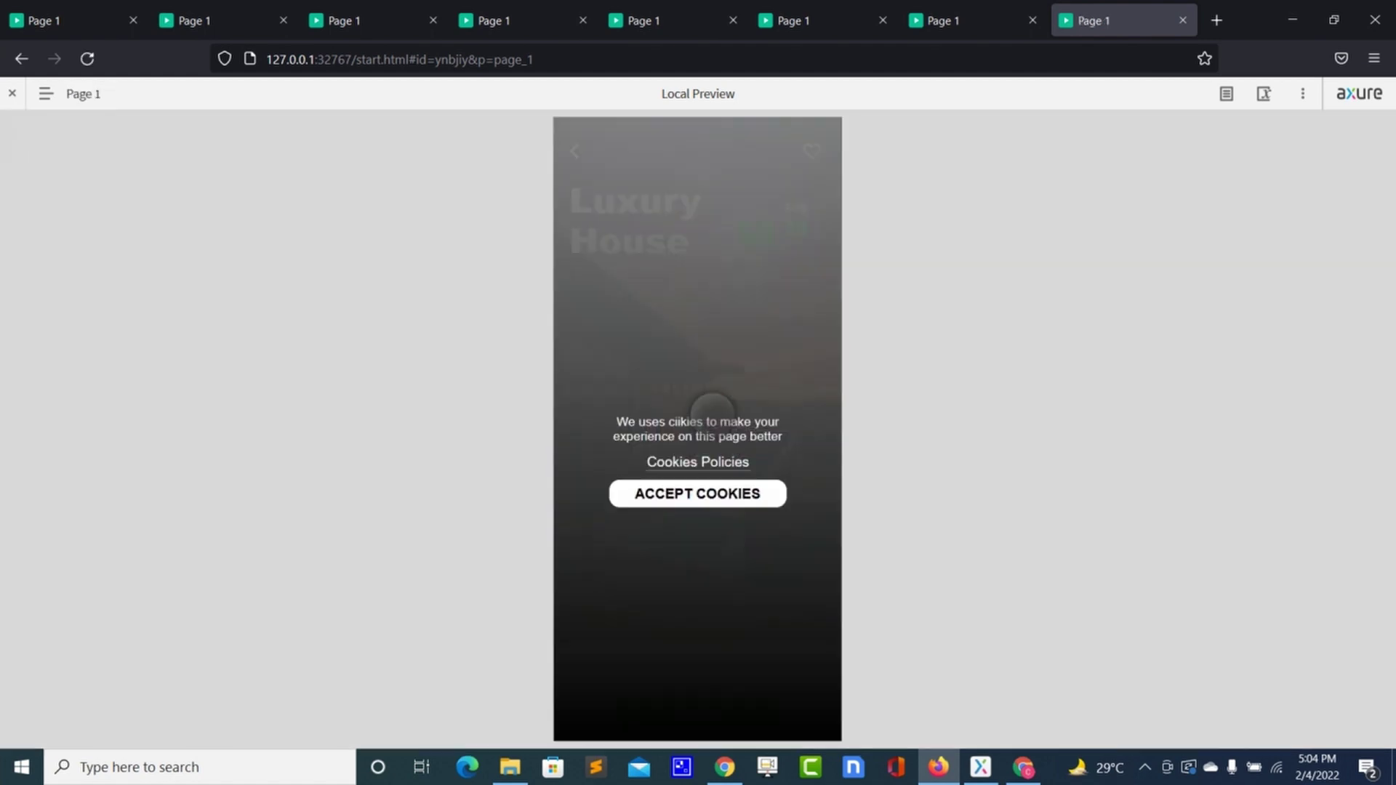
left_click(664, 493)
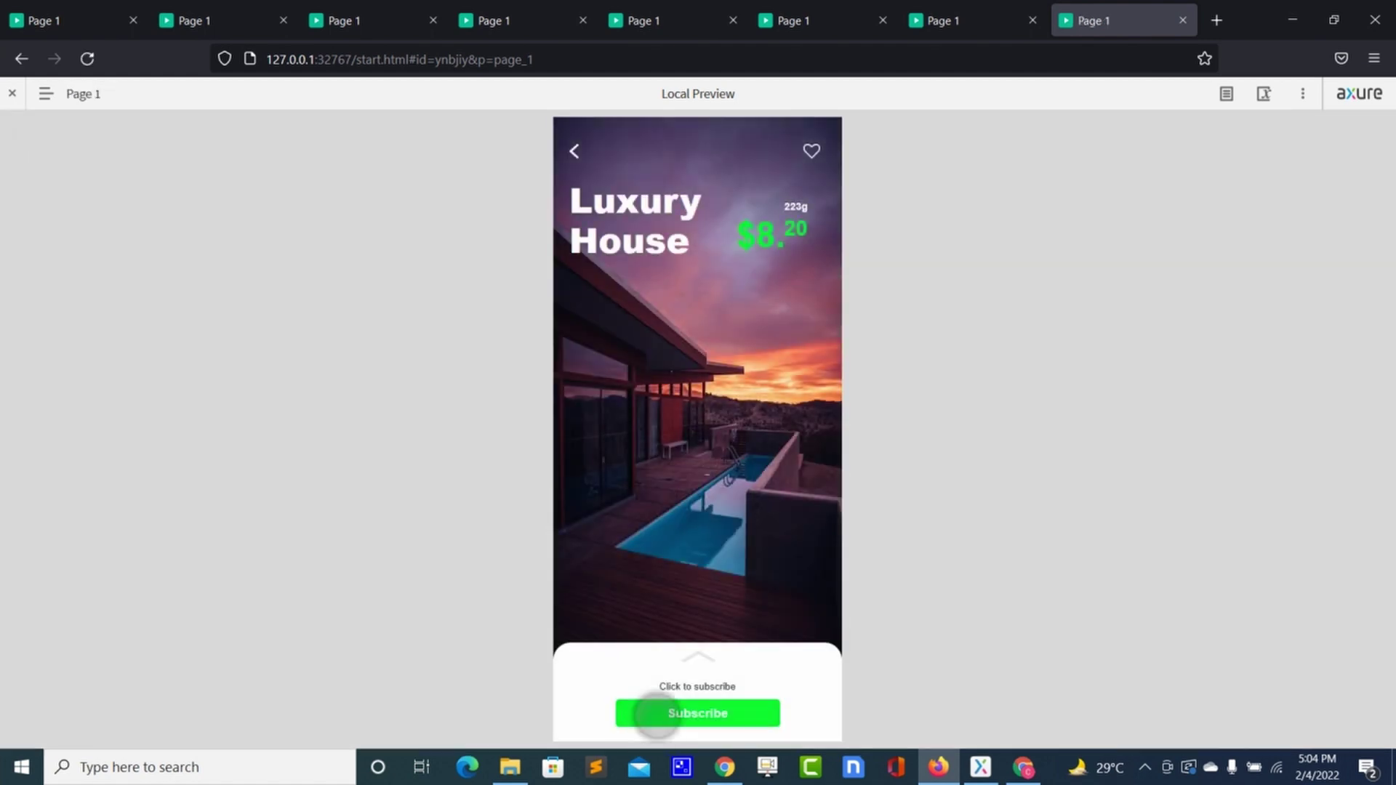
left_click(658, 712)
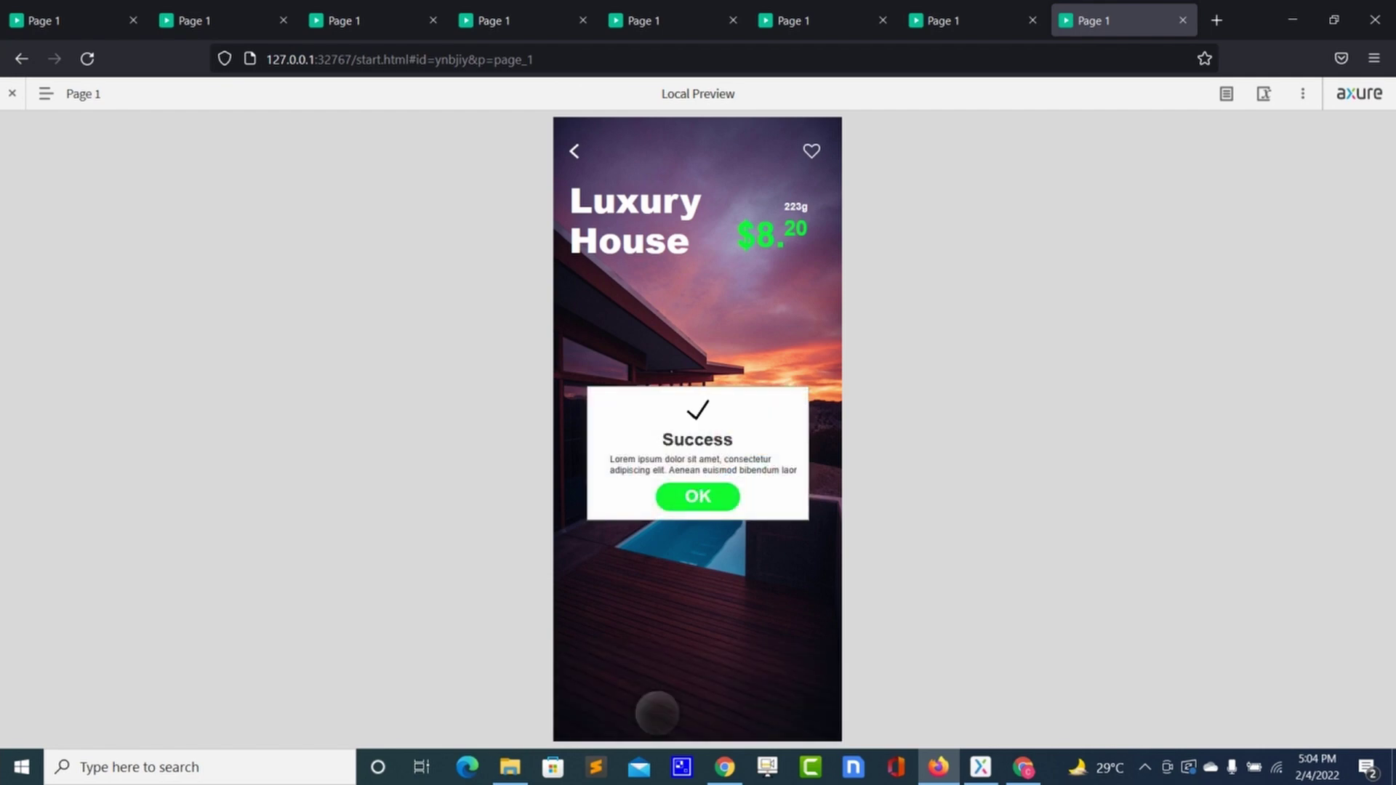
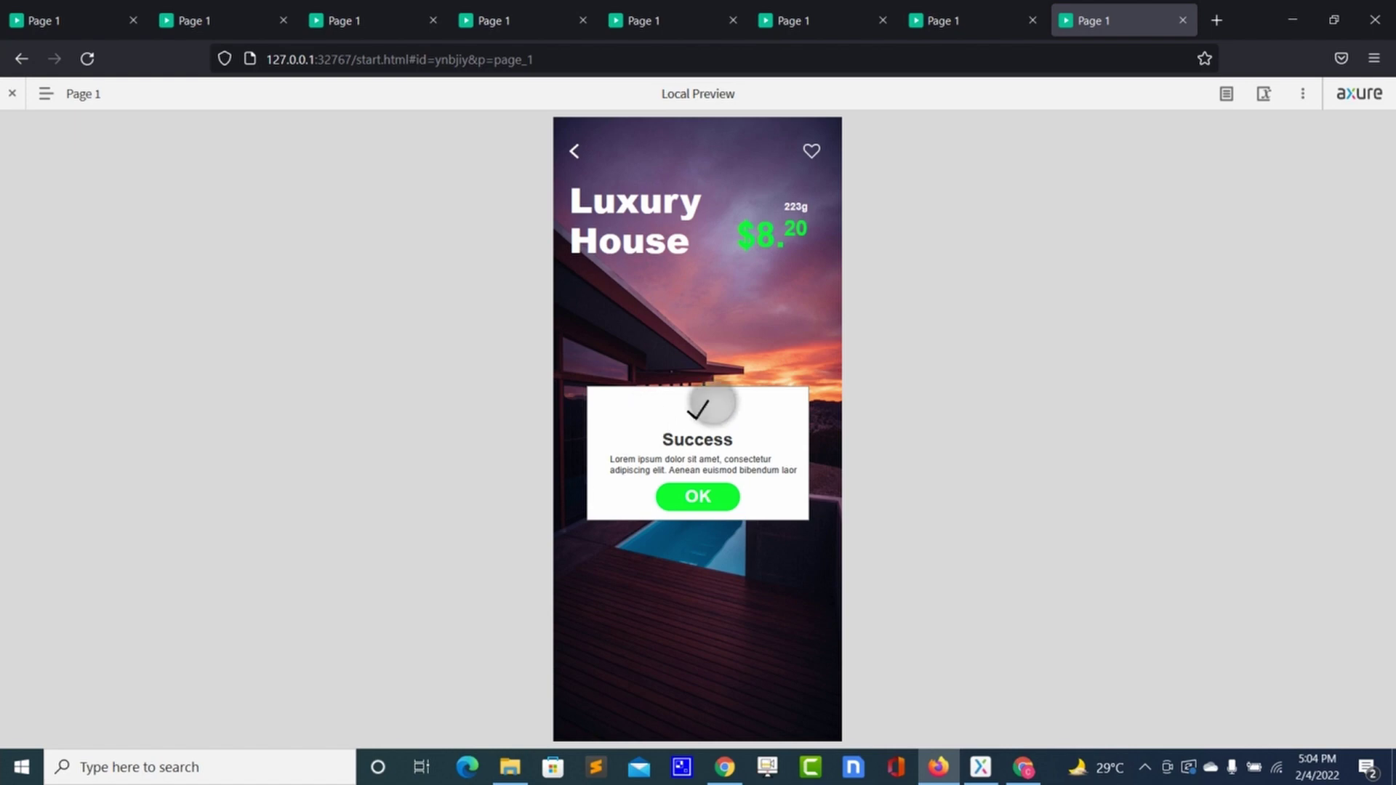
Back in the editor, open the subscribe panel's State1 and review the Subscribe button's tap actions.
key("alt+Tab")
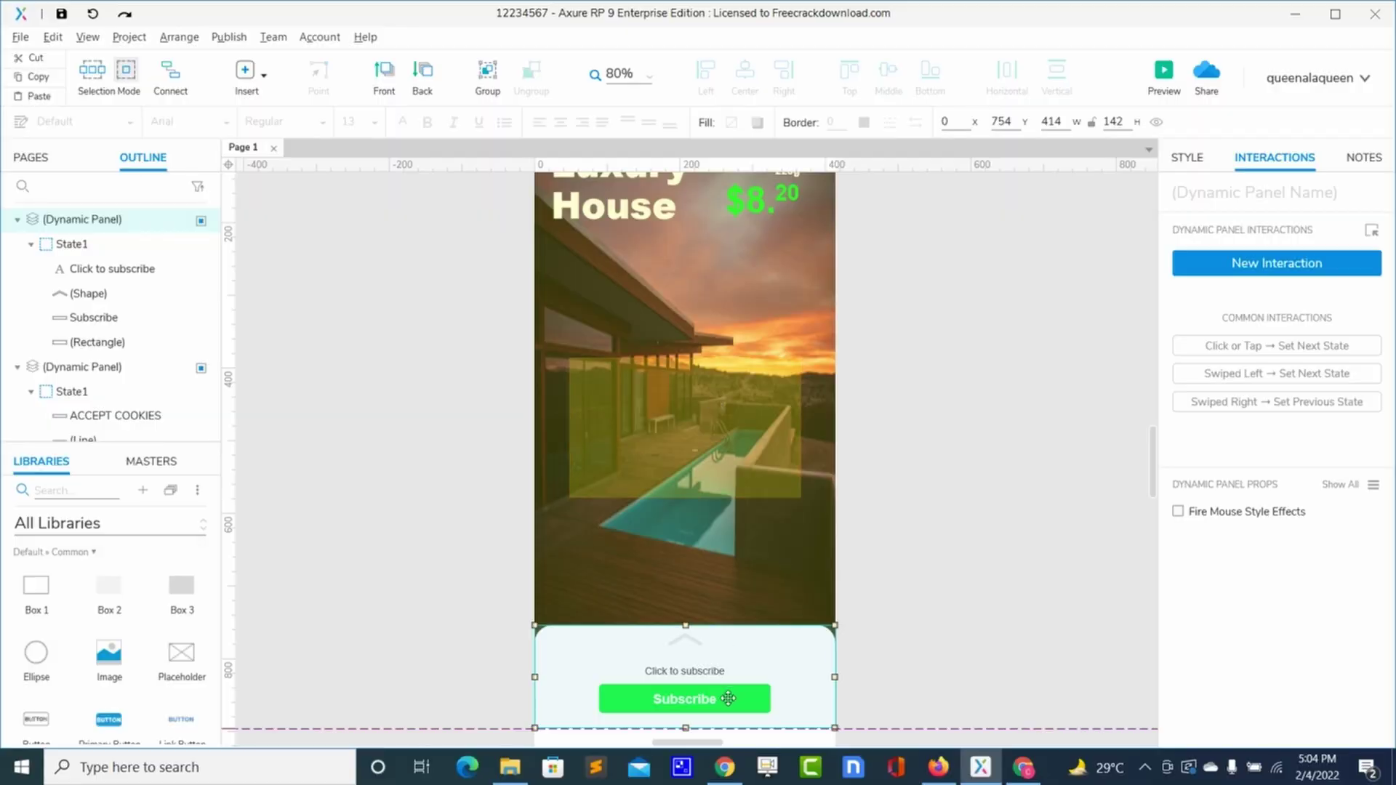
double_click(728, 699)
left_click(728, 699)
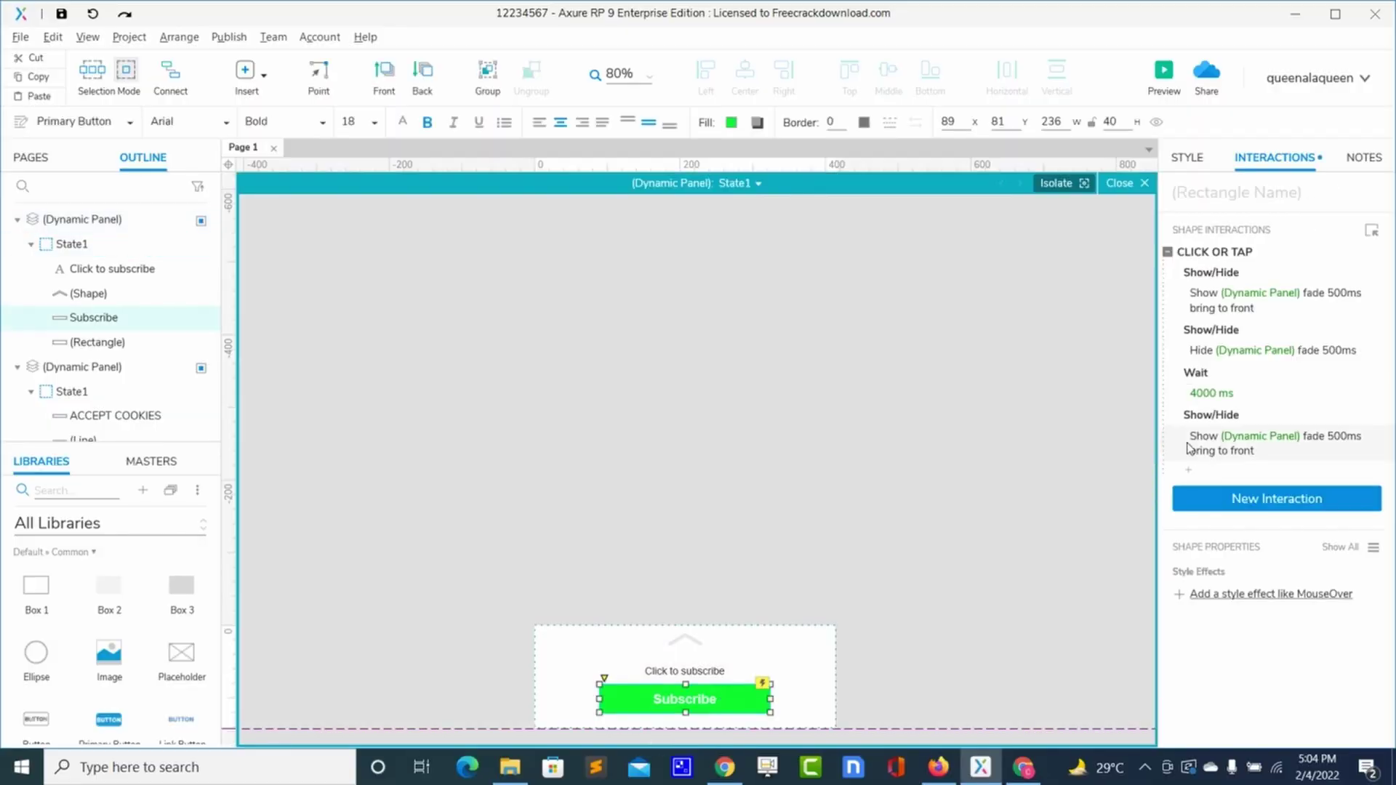
left_click(1213, 452)
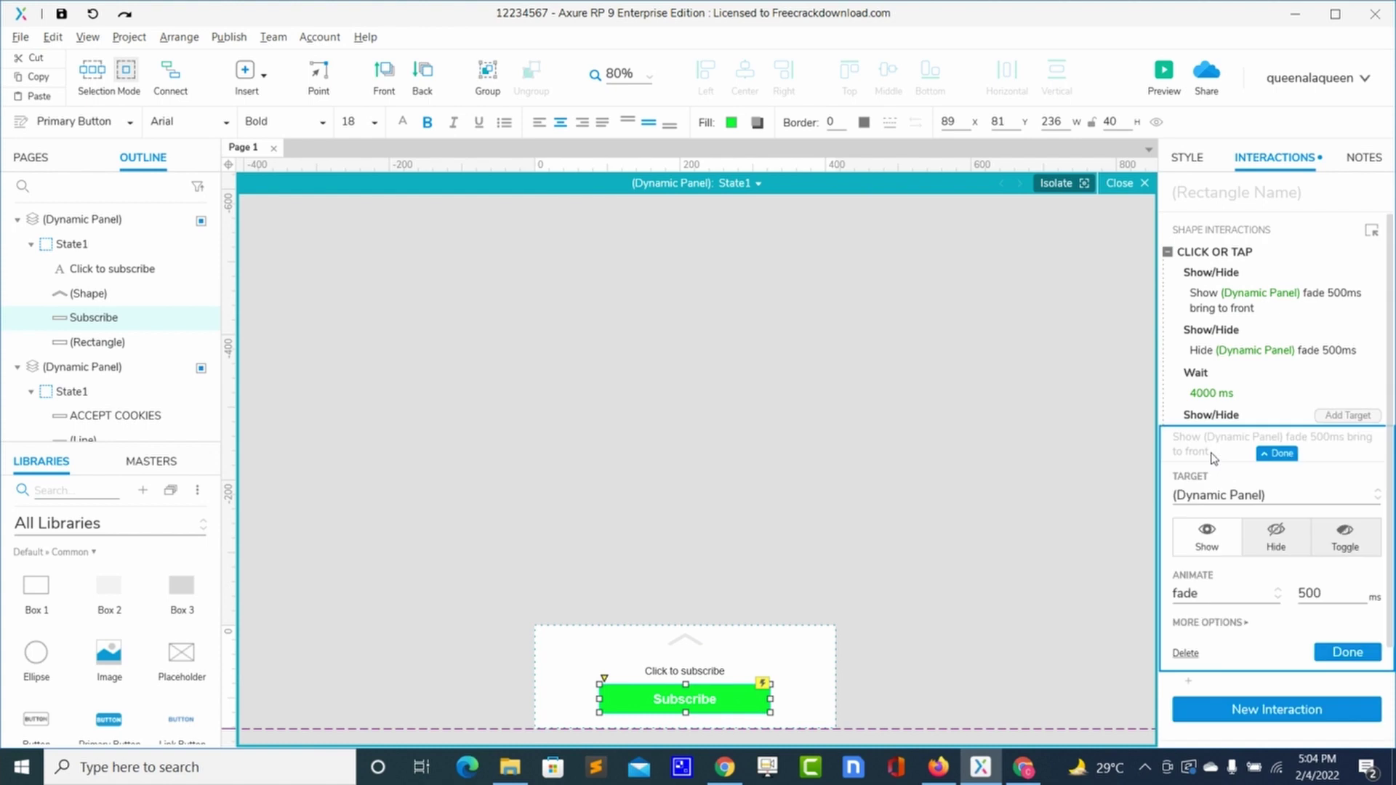
left_click(1074, 517)
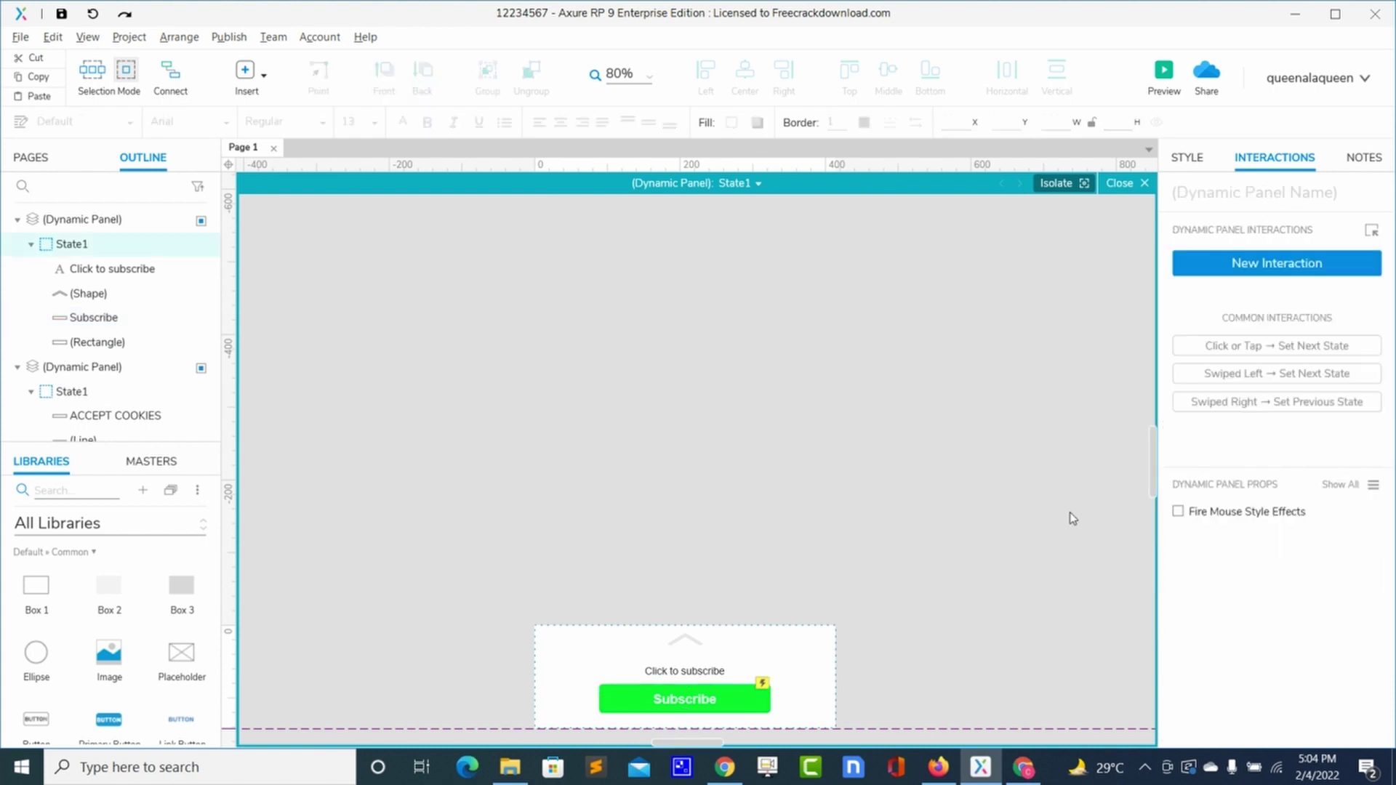
left_click(707, 699)
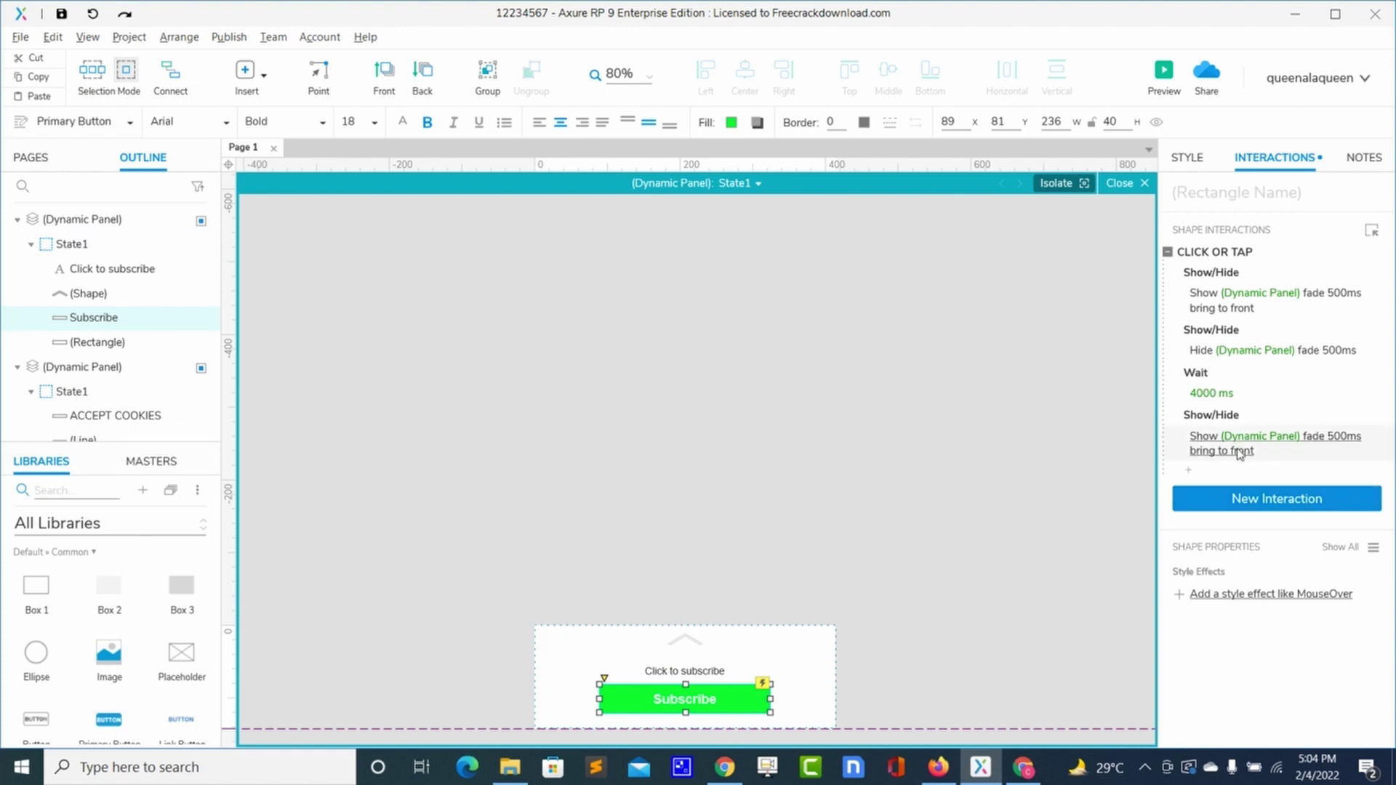
Append a Hide of the Success panel with a 500 ms fade to the Subscribe tap, then exit the state.
left_click(1216, 471)
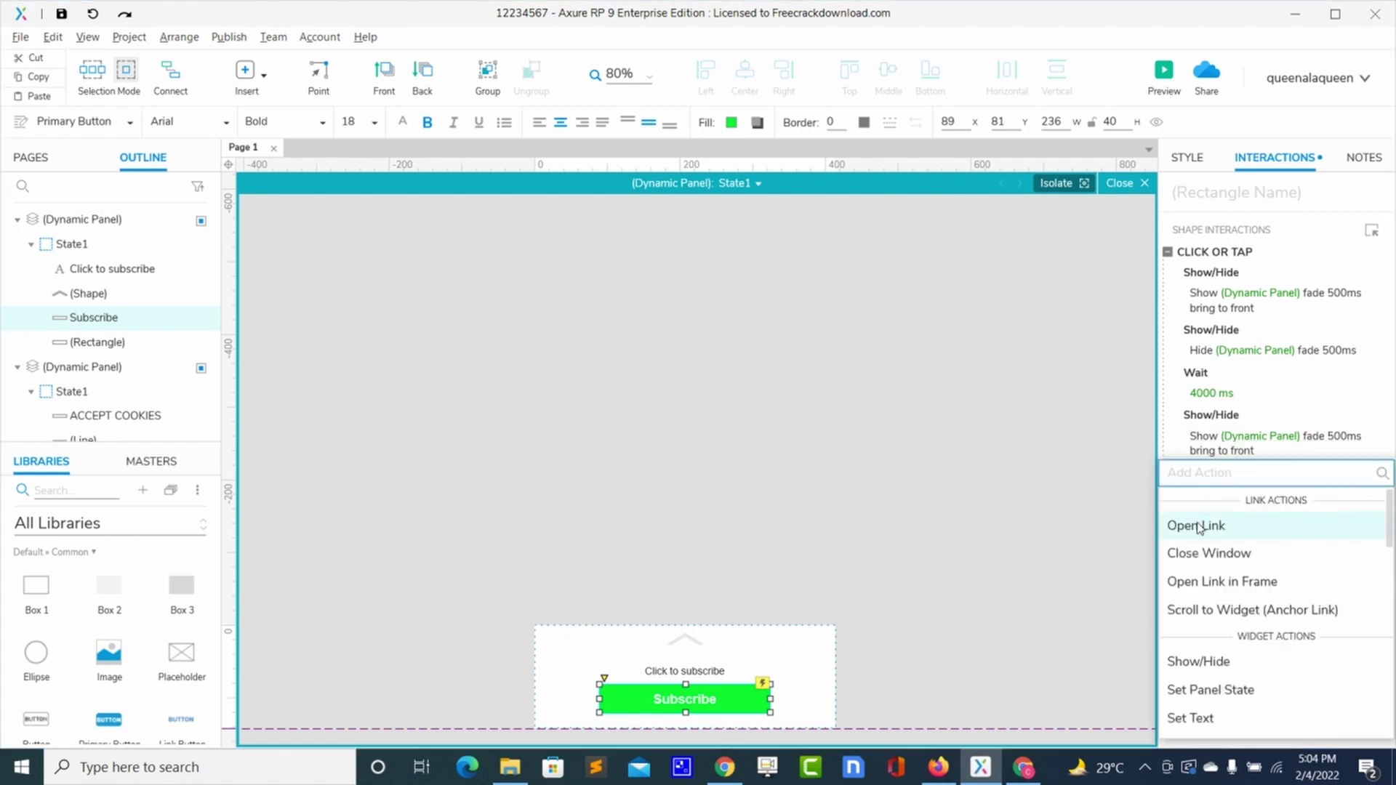
left_click(1187, 661)
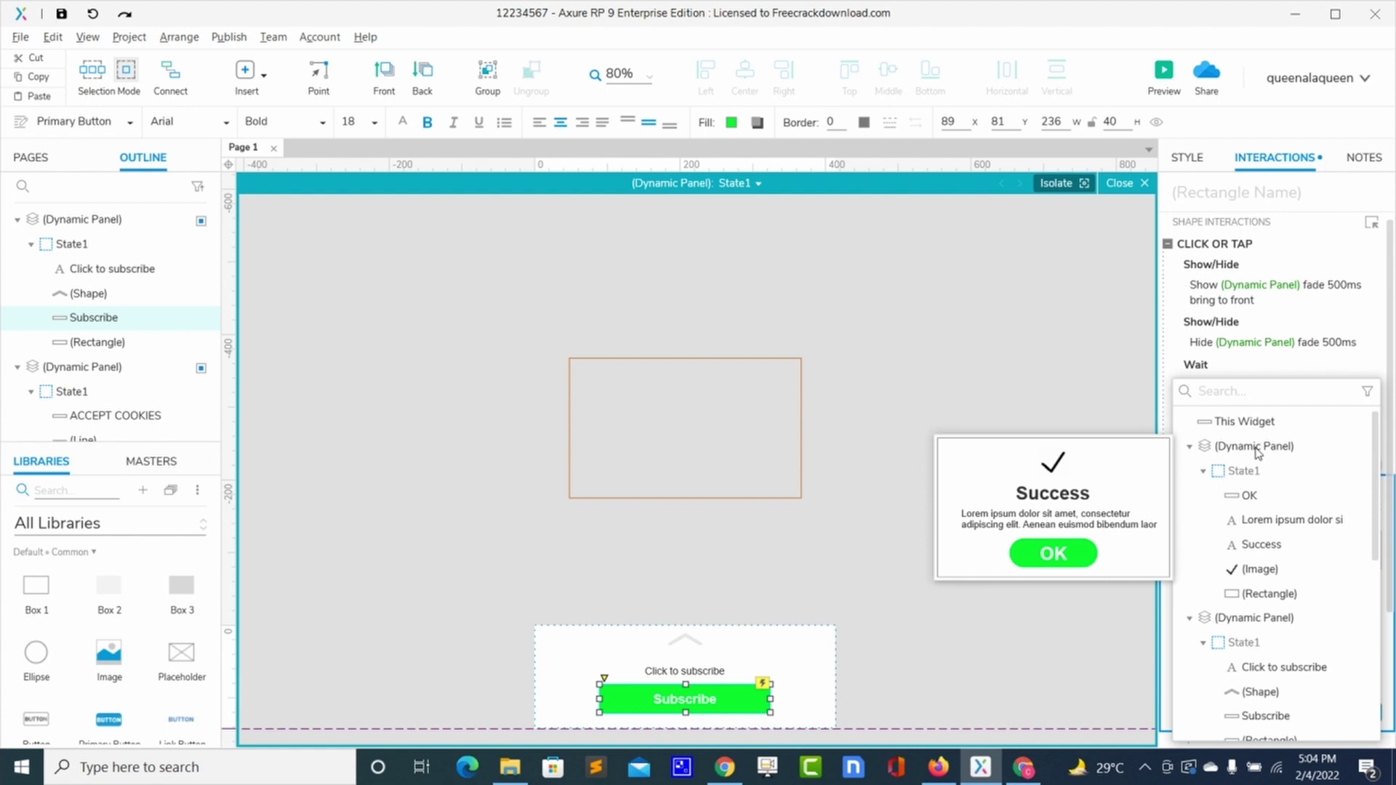
left_click(1255, 447)
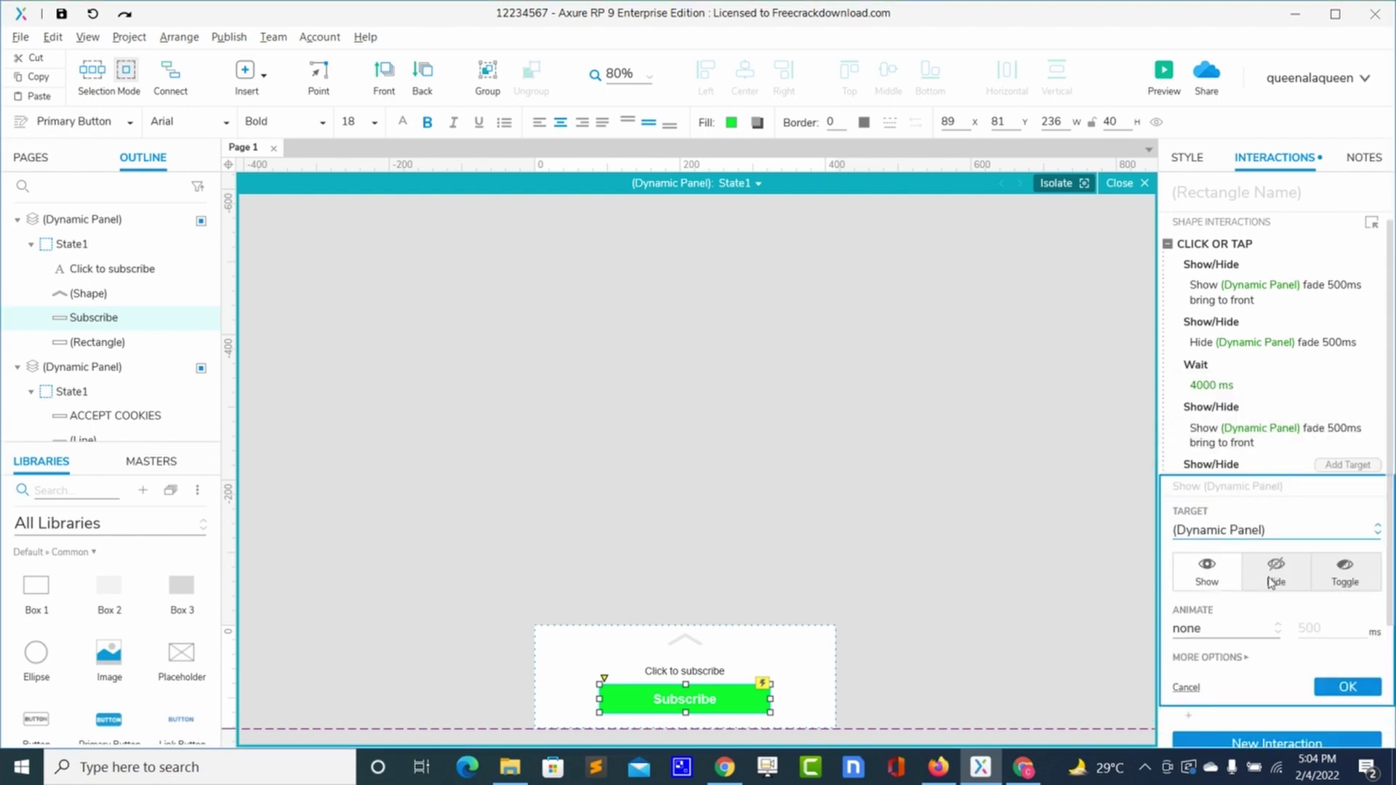
left_click(1272, 579)
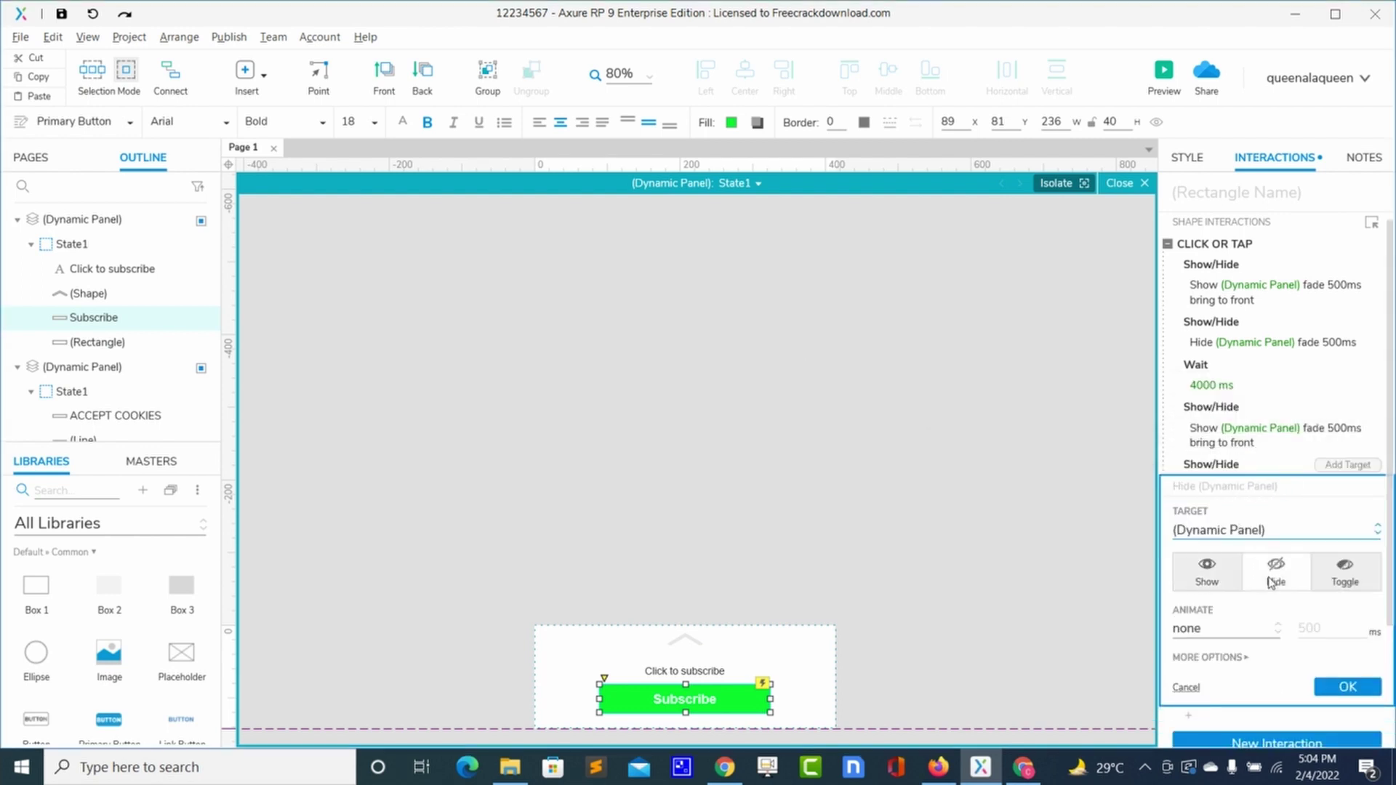
left_click(1235, 629)
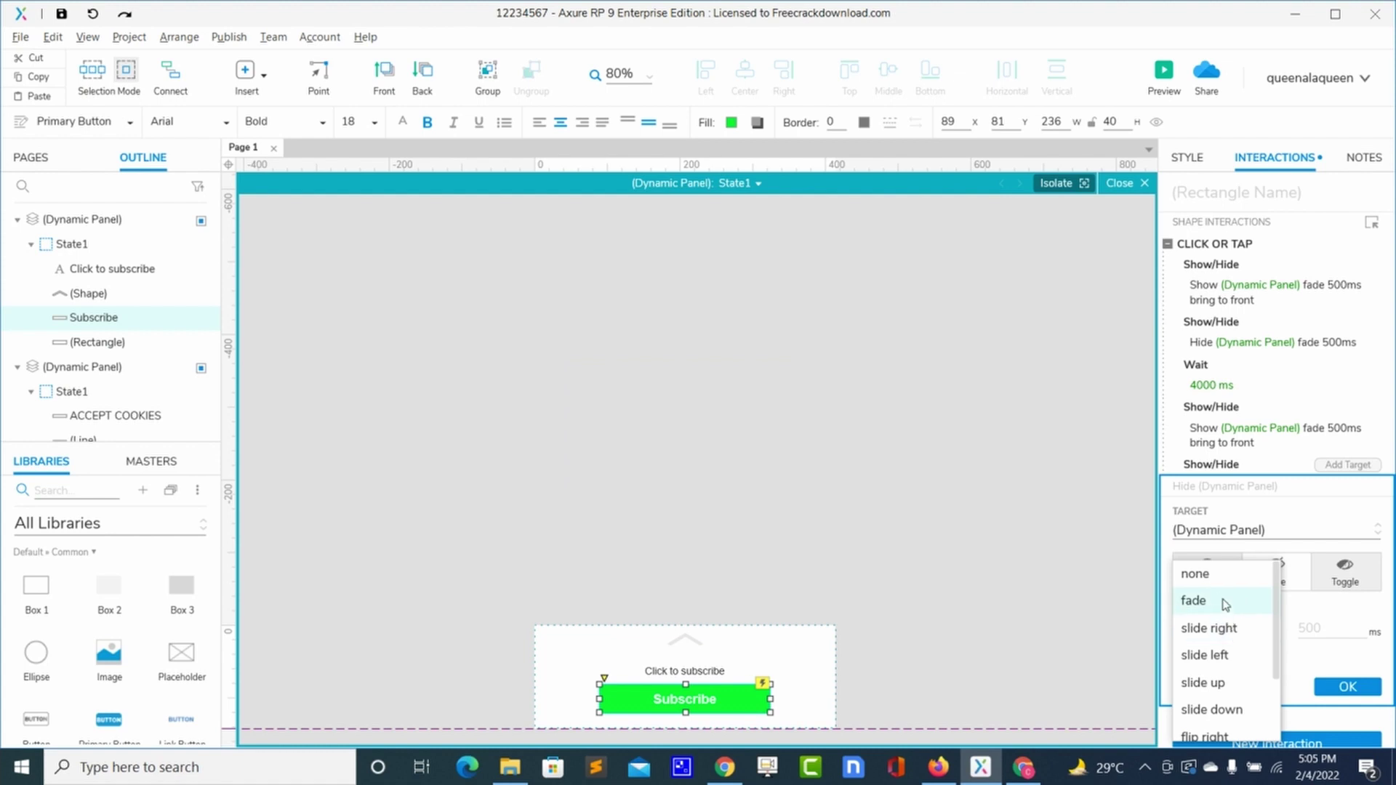
left_click(1223, 601)
left_click(1343, 688)
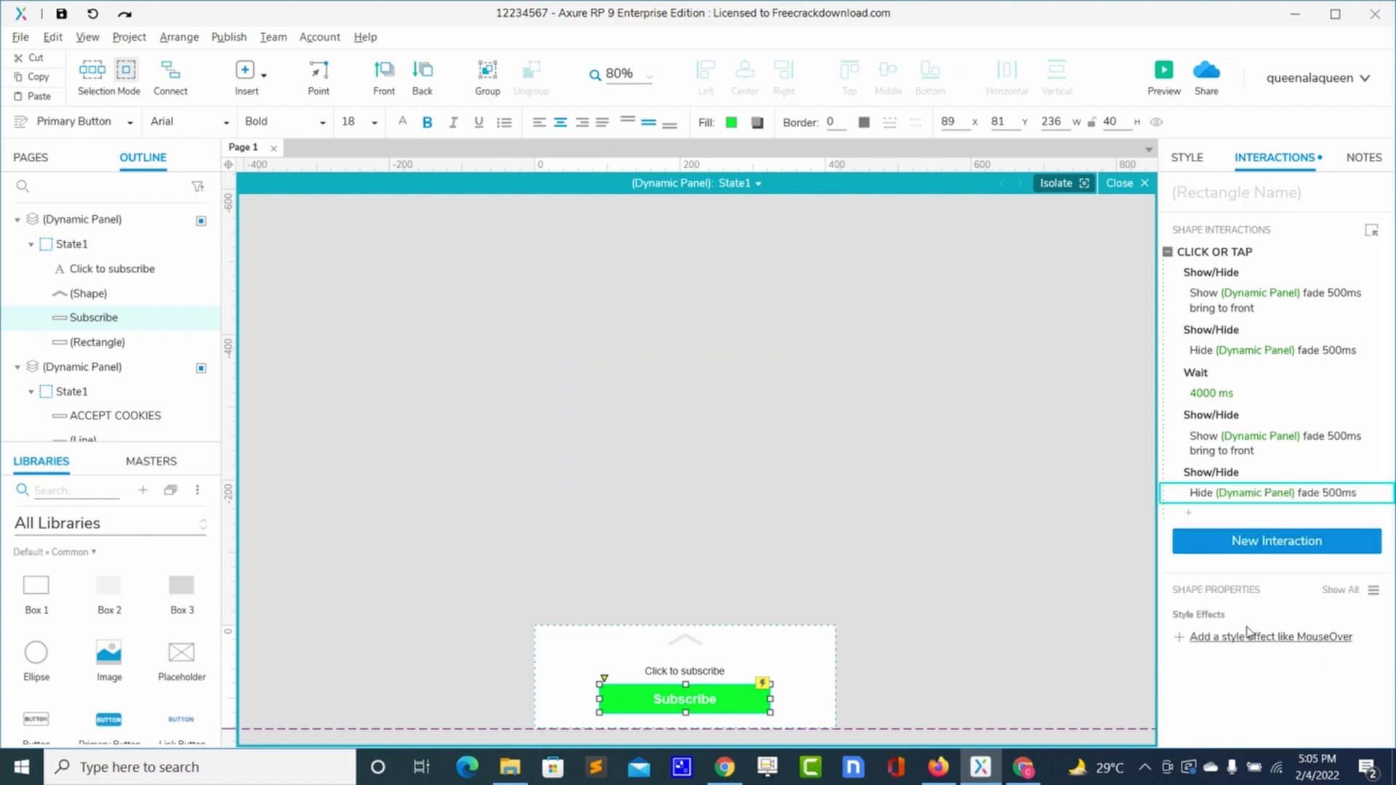
left_click(1062, 495)
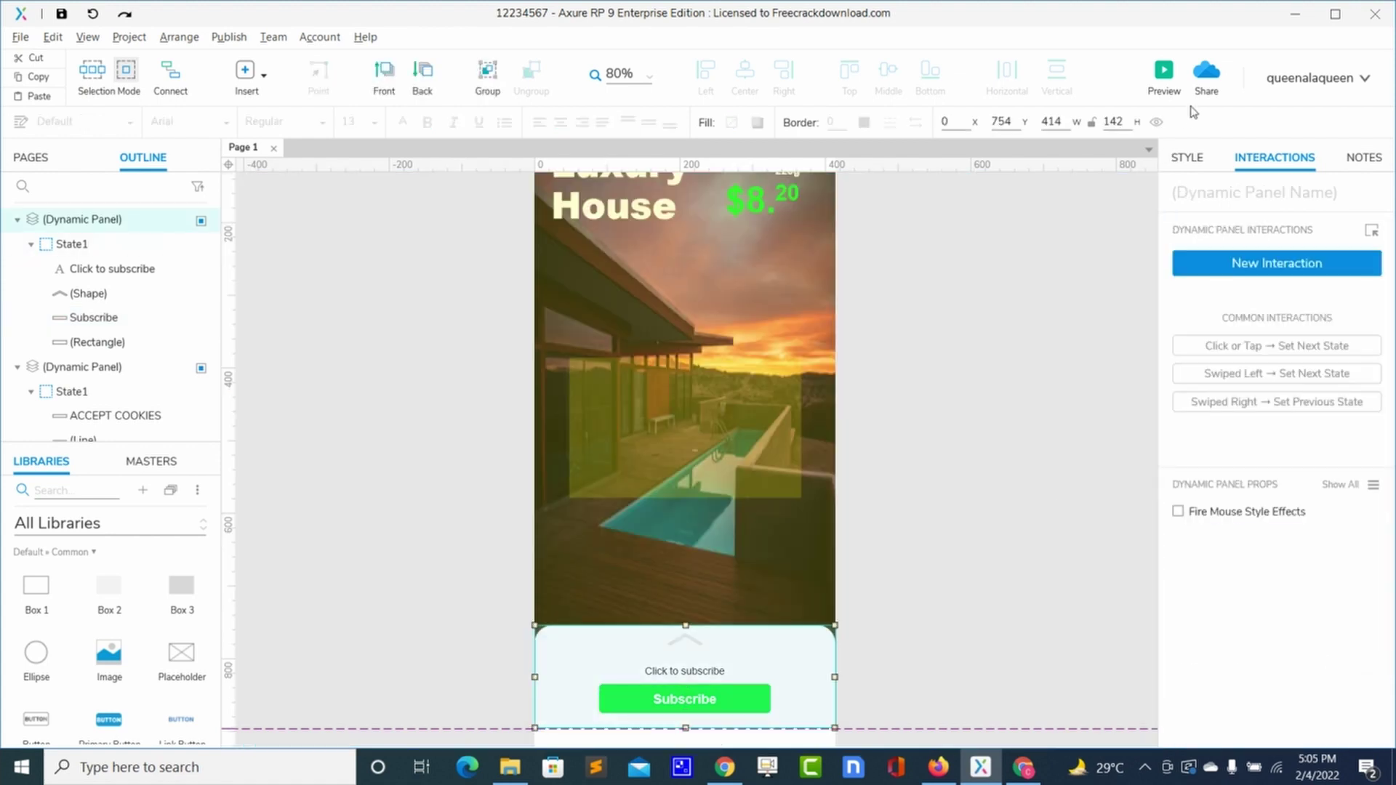
left_click(1163, 73)
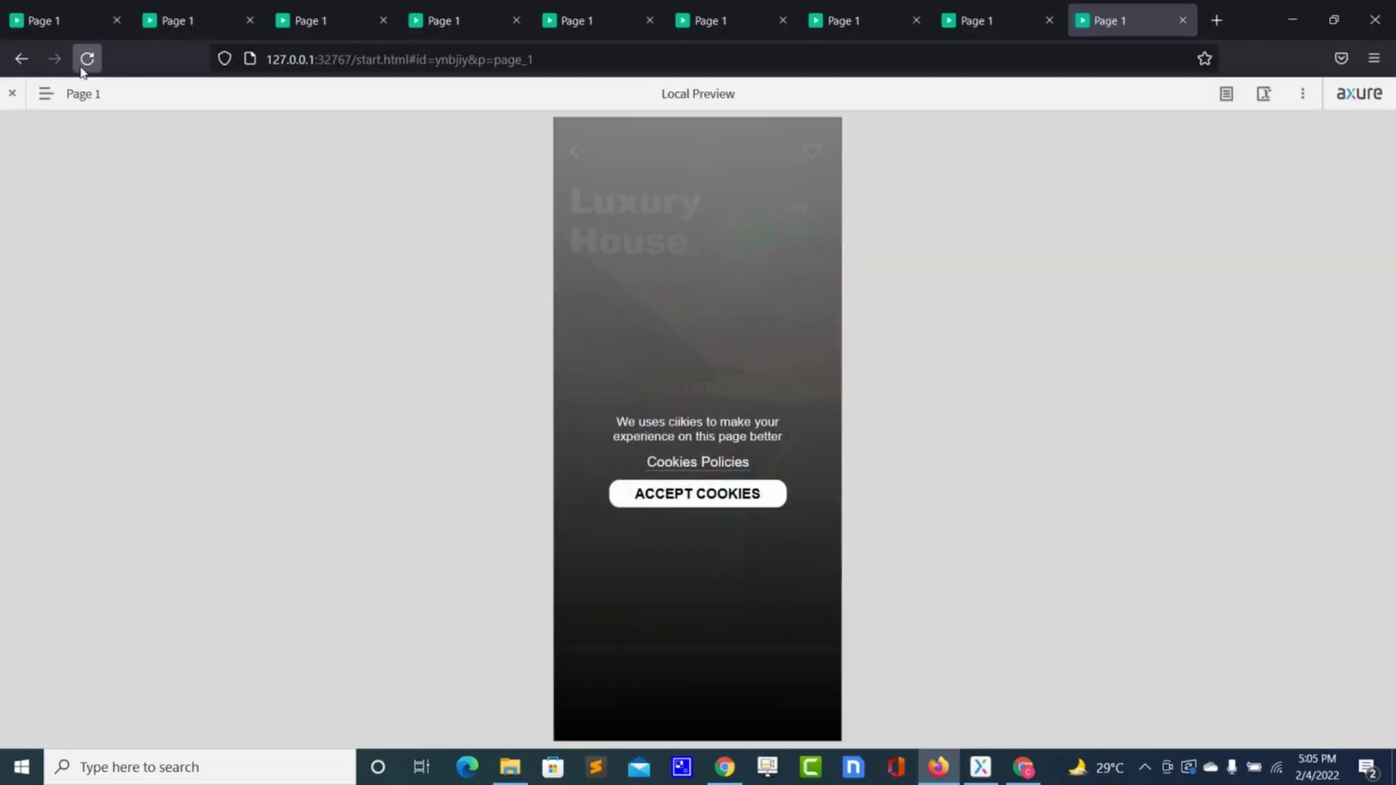
left_click(85, 62)
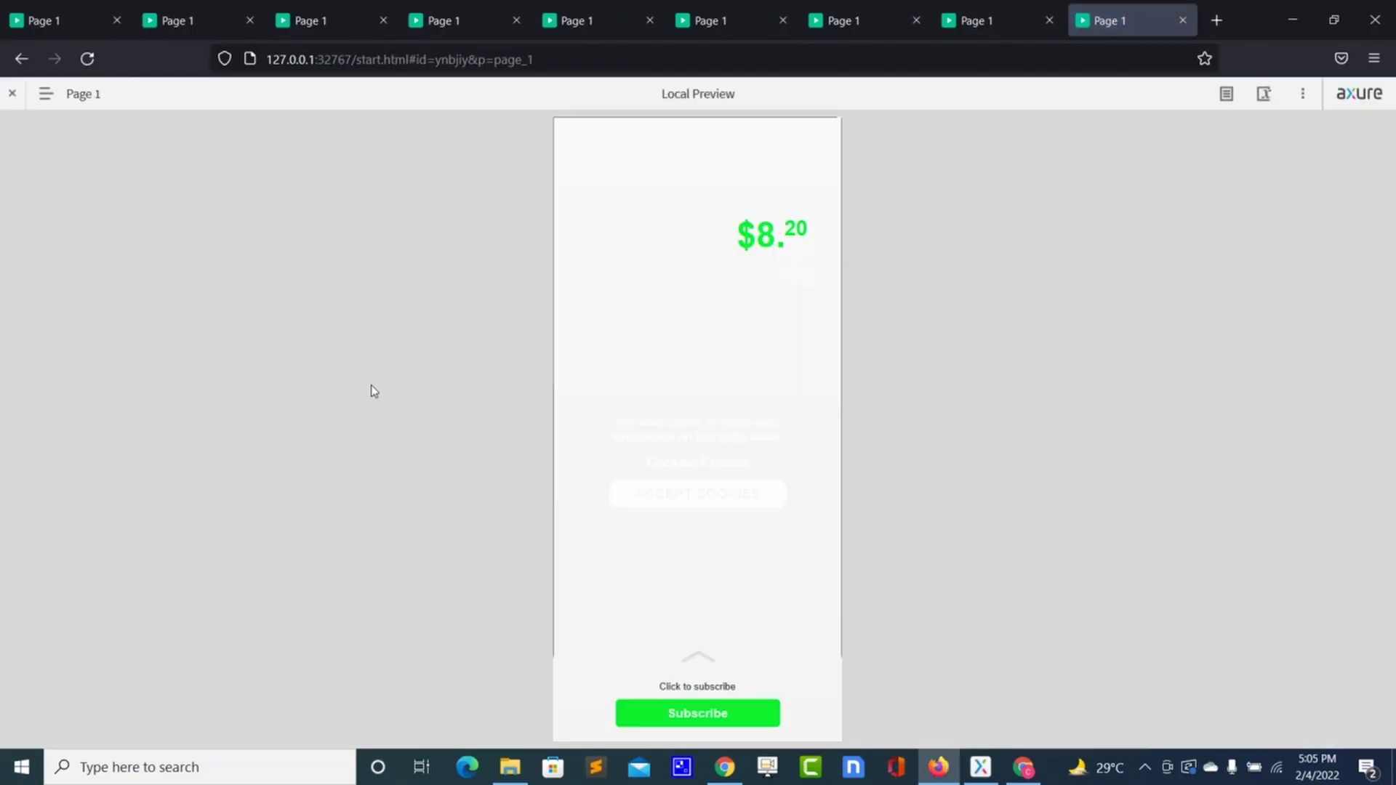
left_click(661, 493)
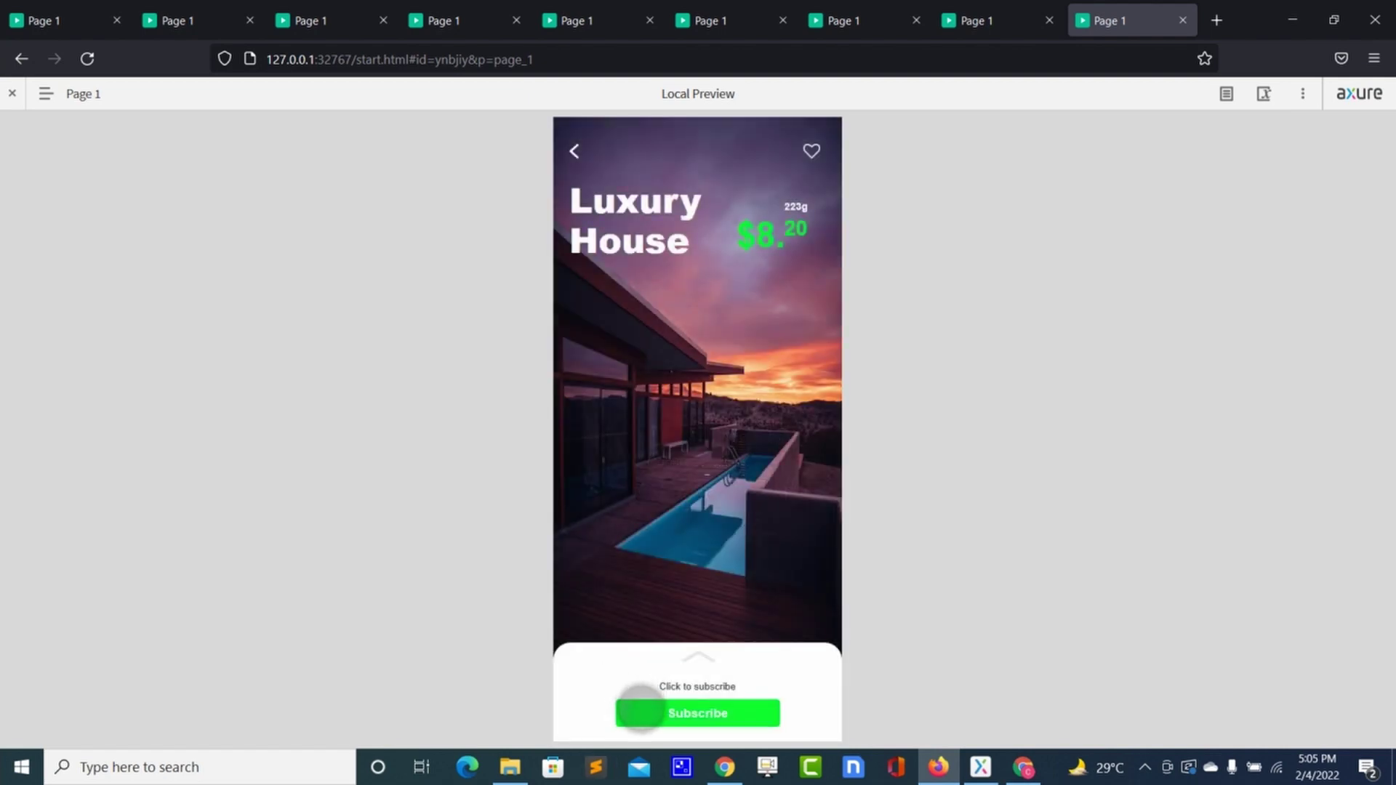
left_click(640, 707)
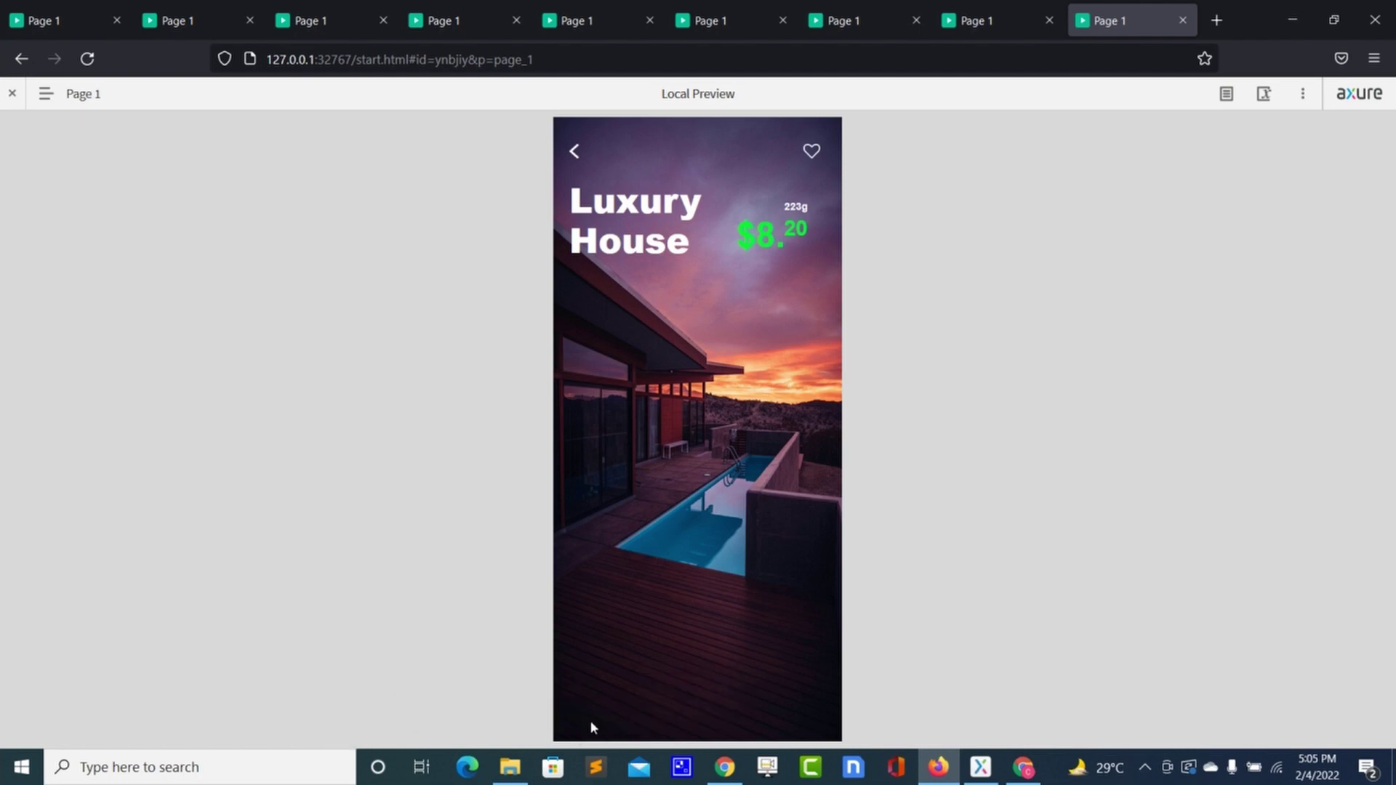
key("alt+Tab")
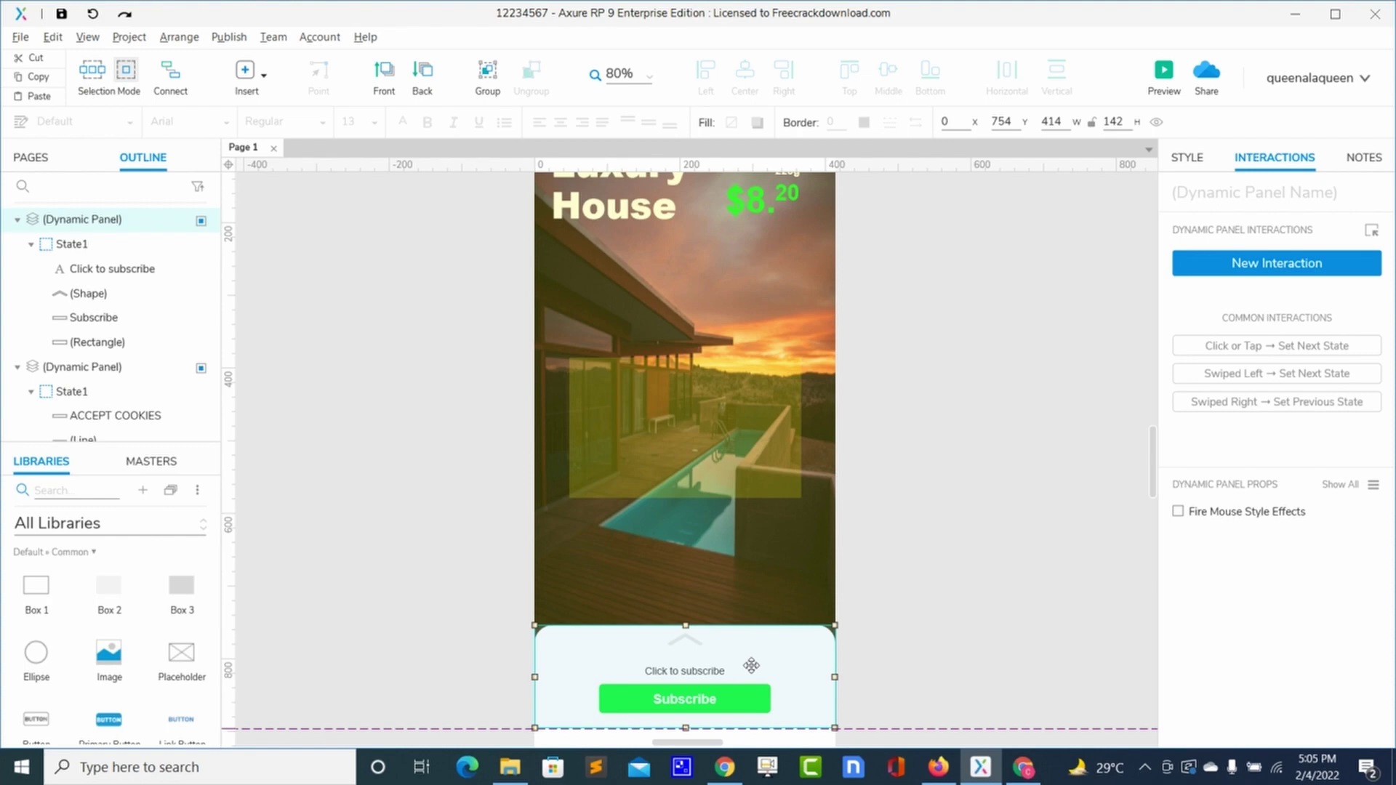
In the subscribe panel's State1, add a Show/Hide action to the Subscribe button's tap.
double_click(697, 700)
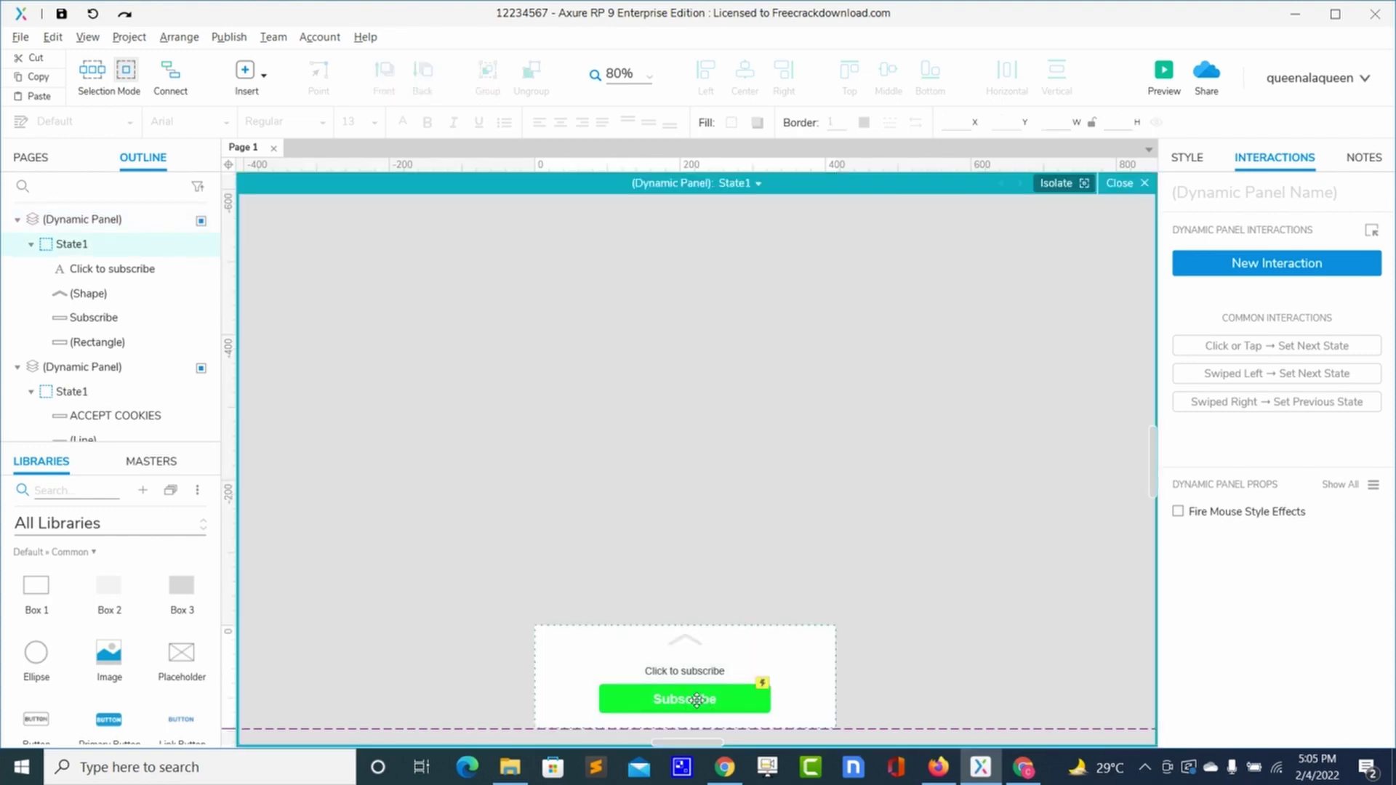
left_click(697, 701)
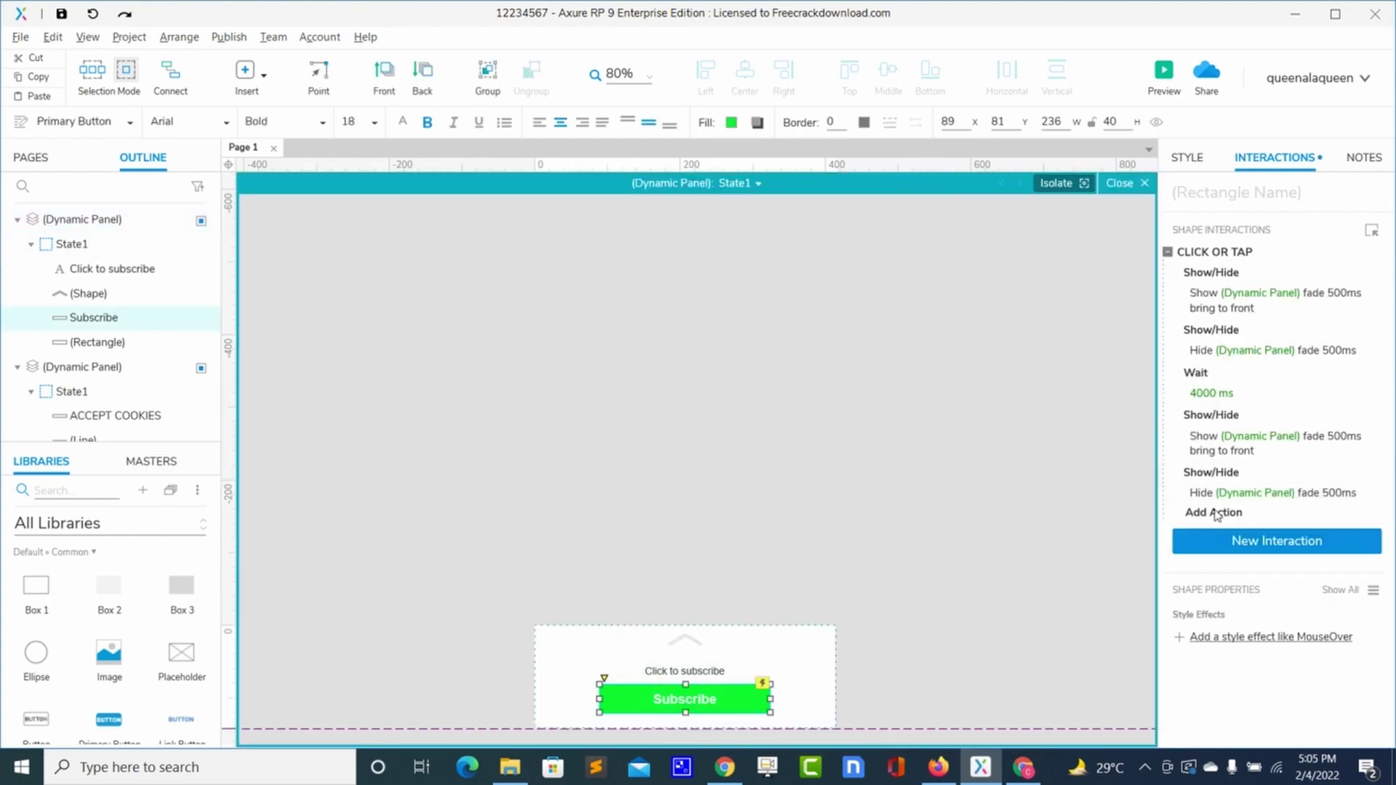
left_click(1216, 513)
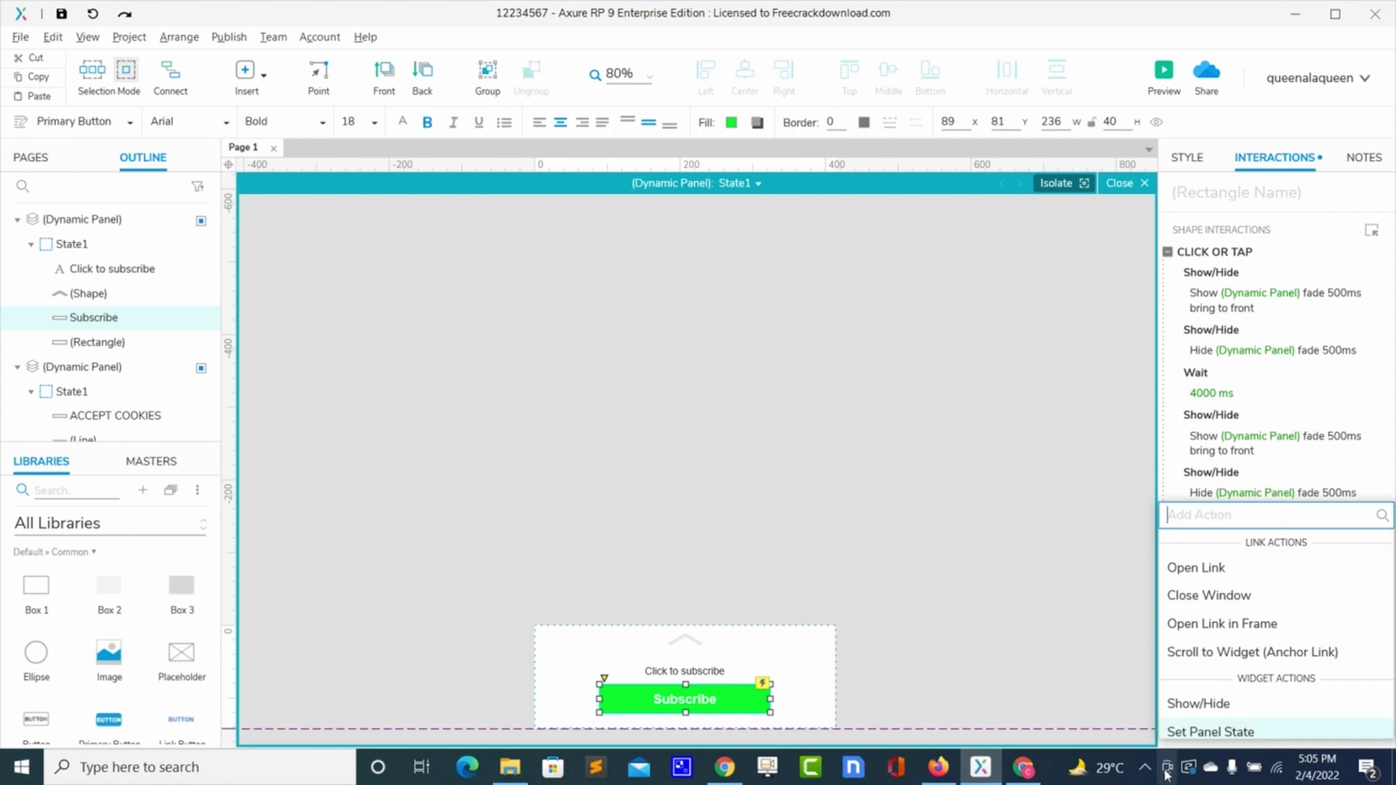
left_click(1197, 703)
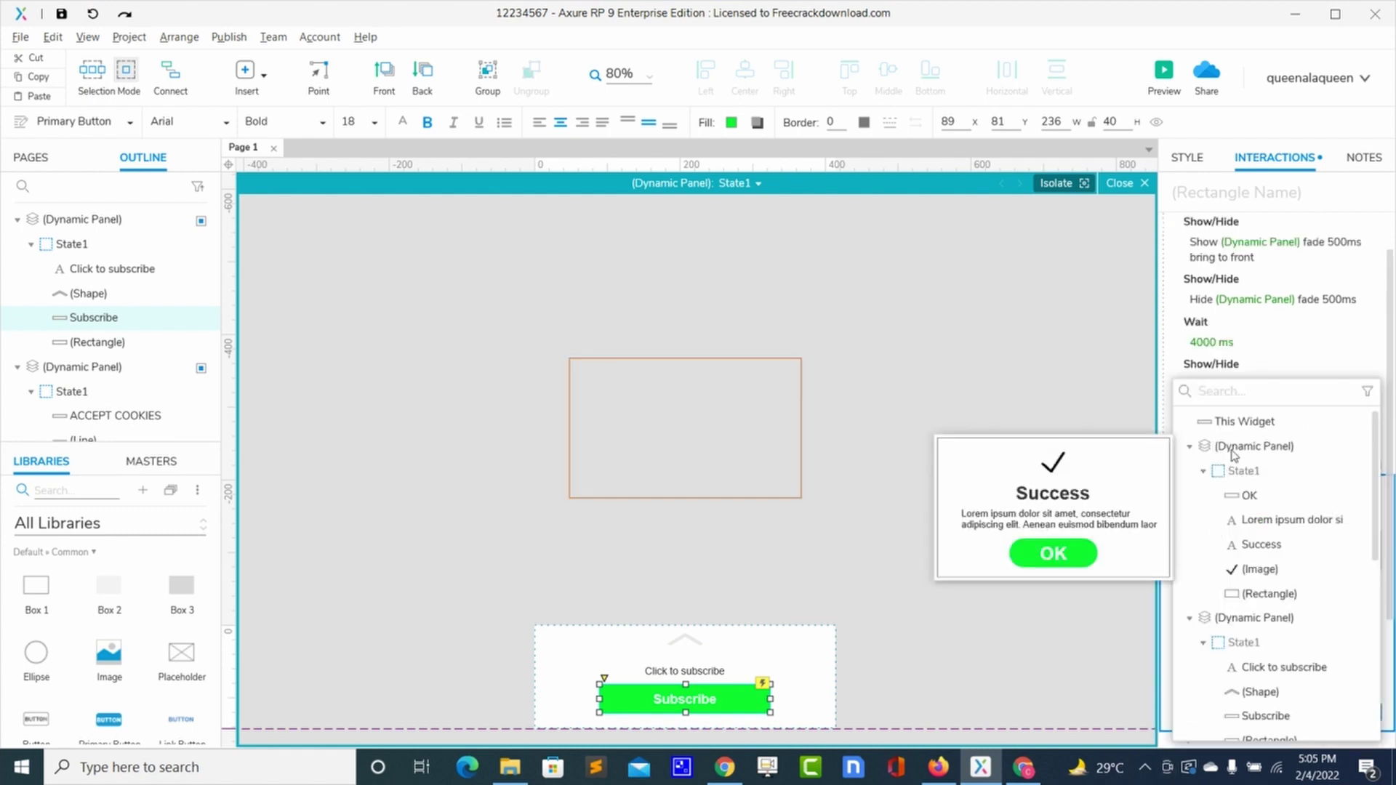
Set it to show the subscribe panel with a 500 ms fade and Bring to Front, then exit the state.
left_click(1234, 620)
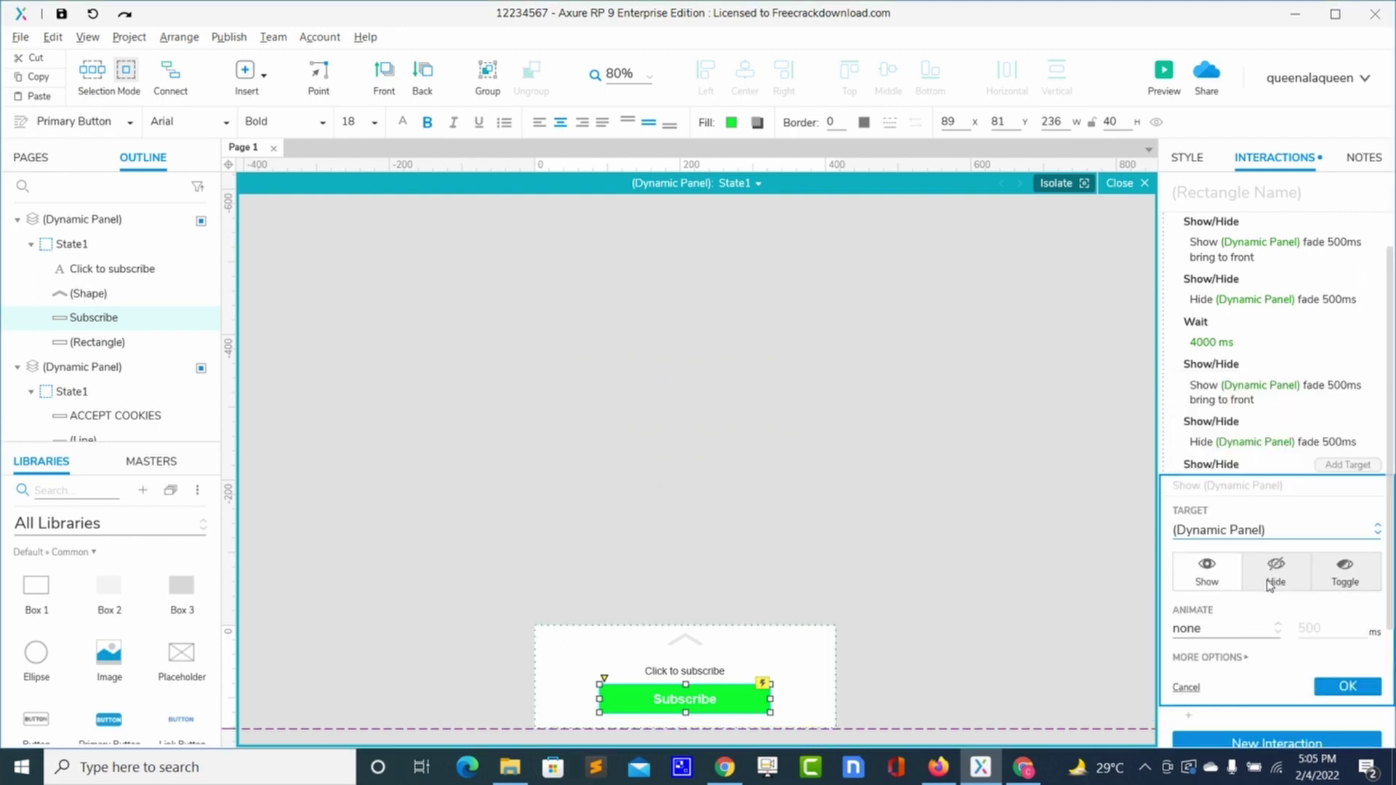
left_click(1225, 629)
left_click(1220, 602)
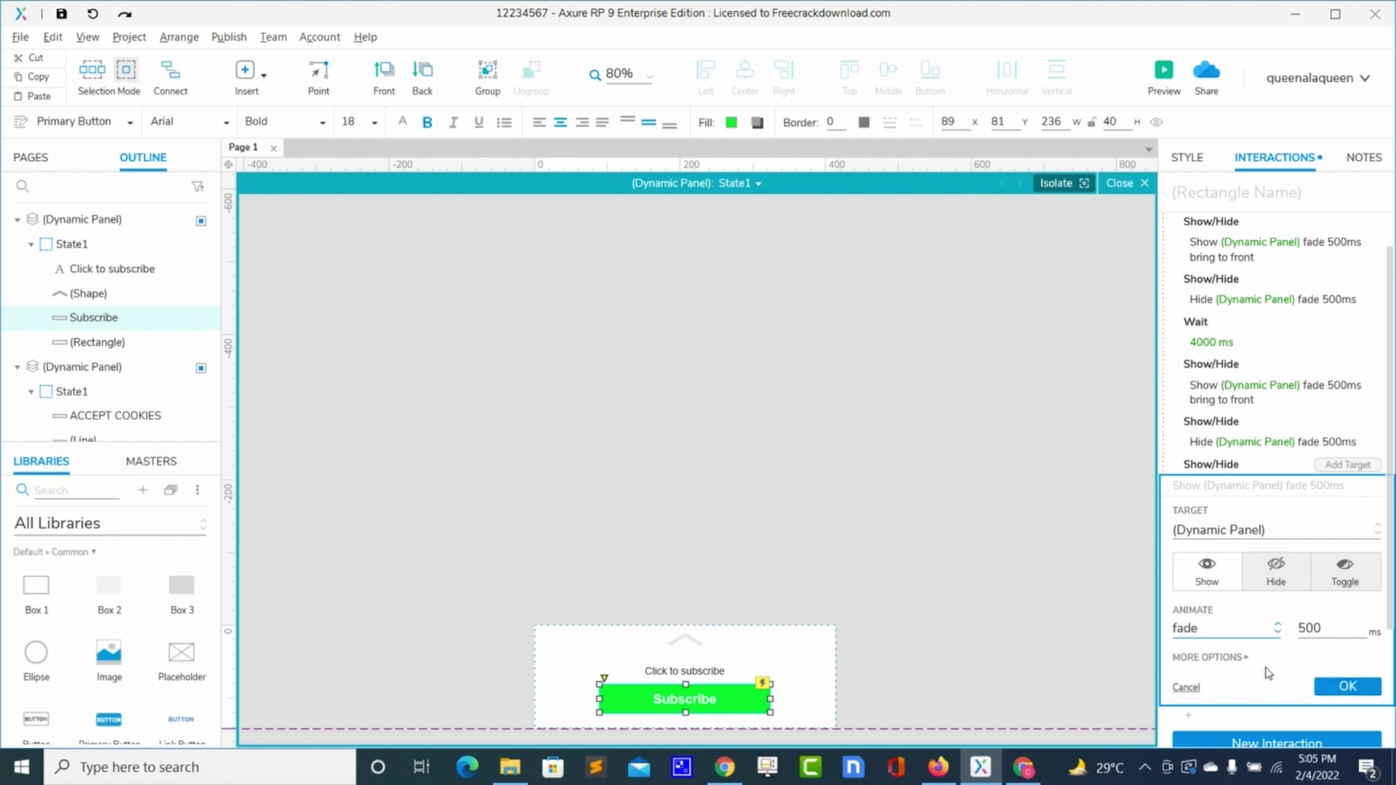
left_click(1245, 659)
left_click(1178, 687)
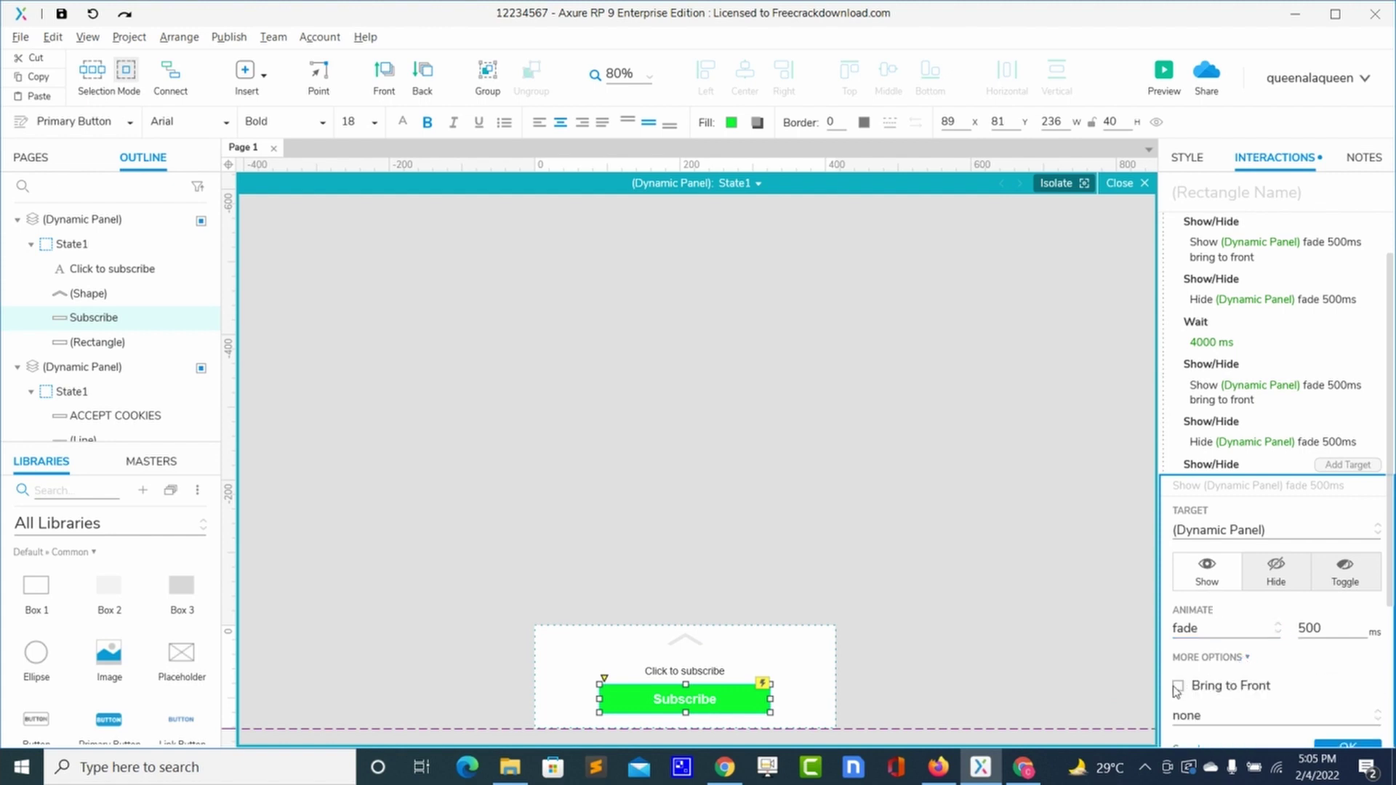
scroll(1311, 731, "down", 3)
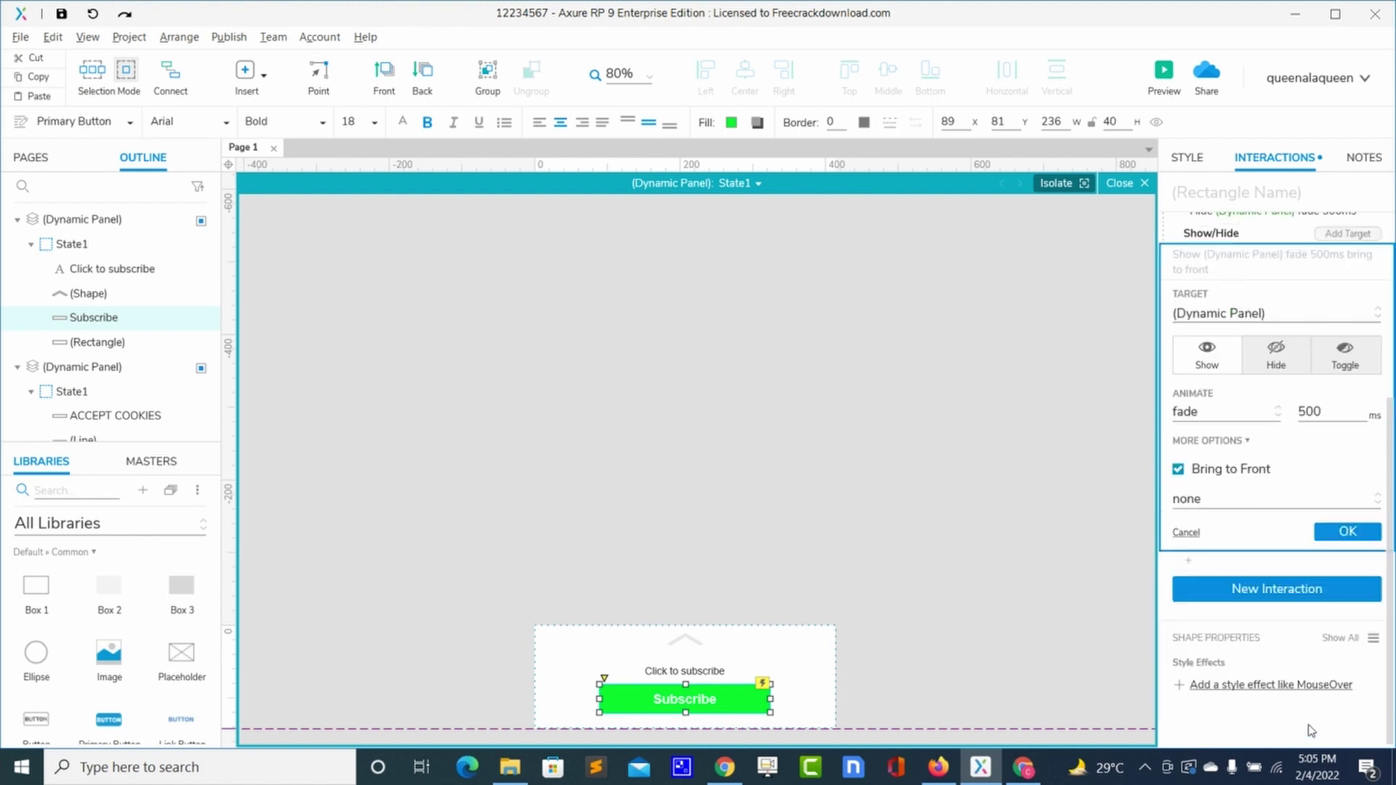
left_click(1347, 531)
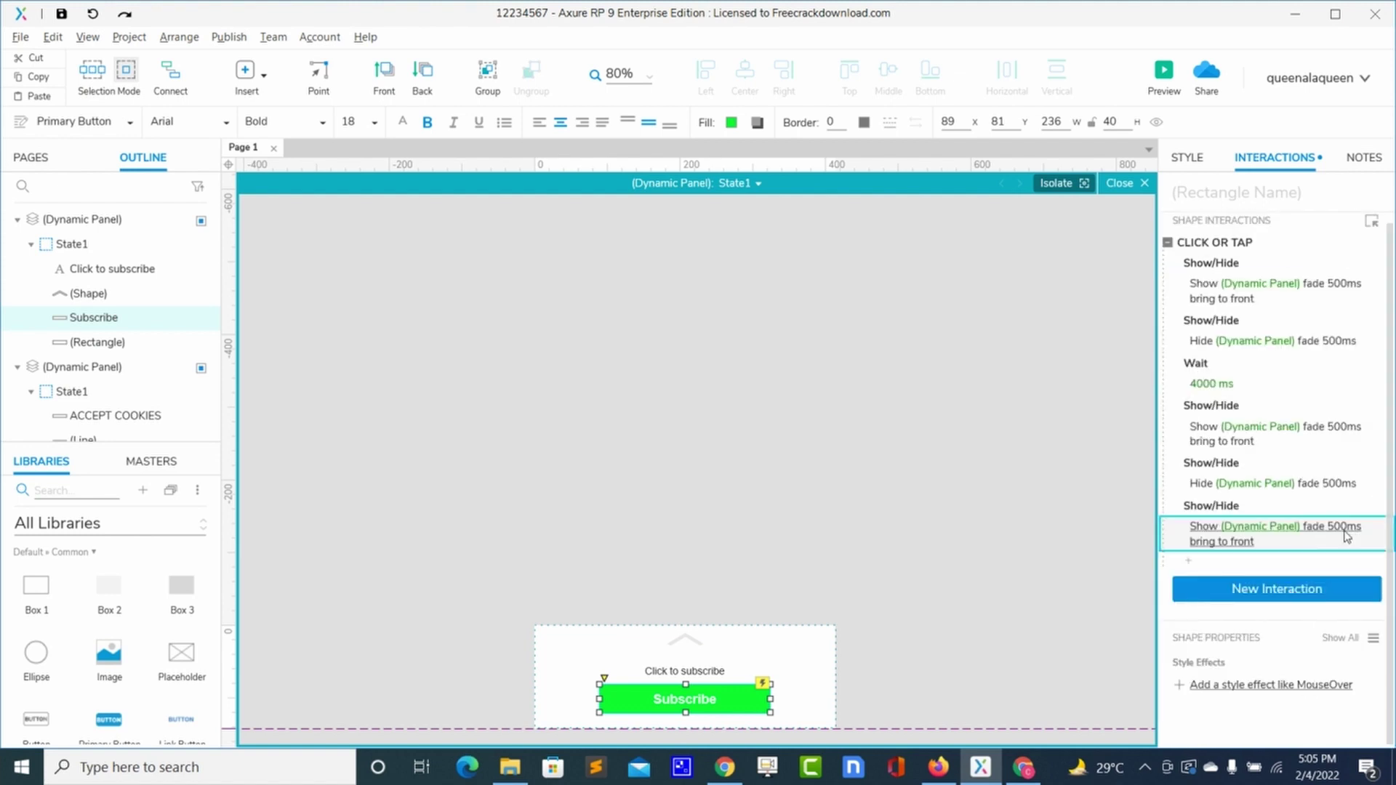
left_click(1059, 381)
left_click(1124, 183)
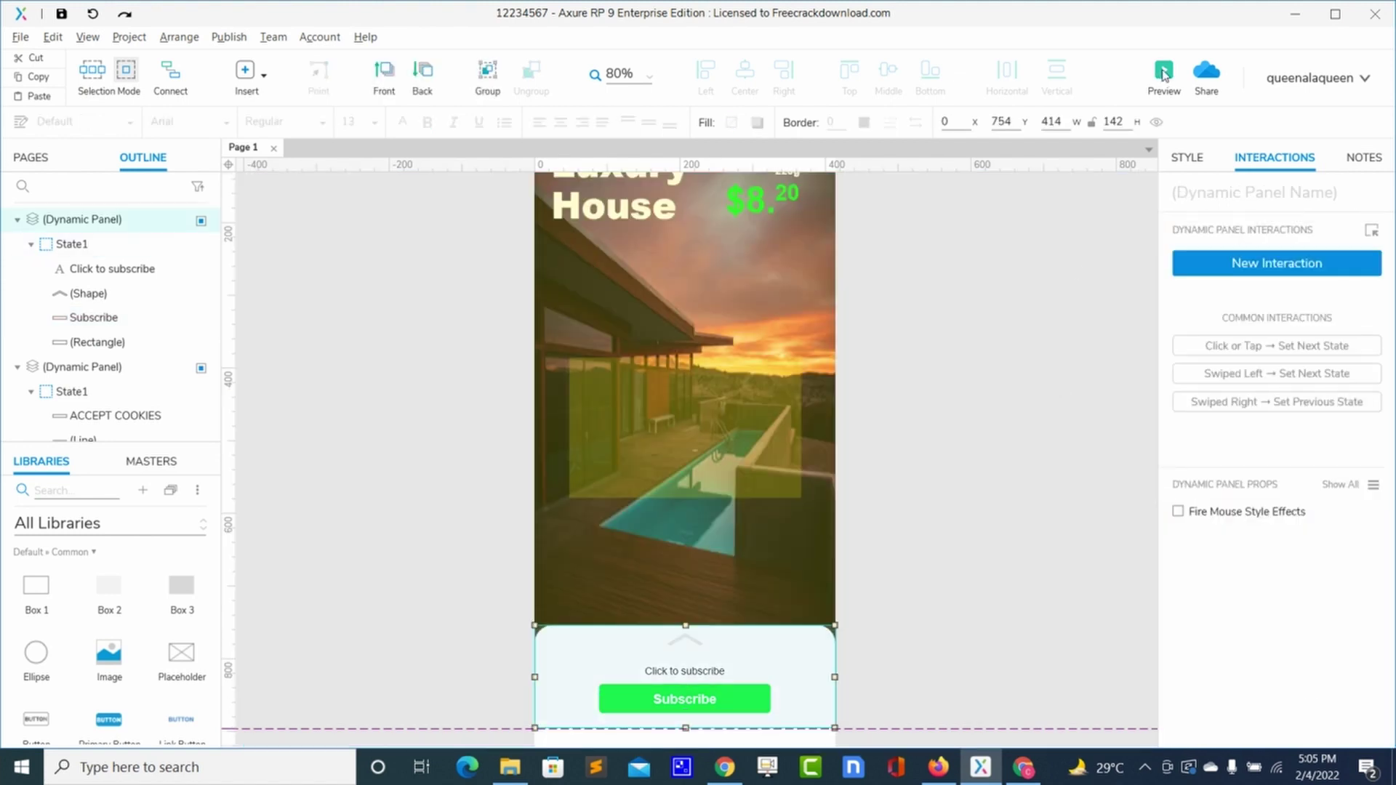
left_click(1164, 72)
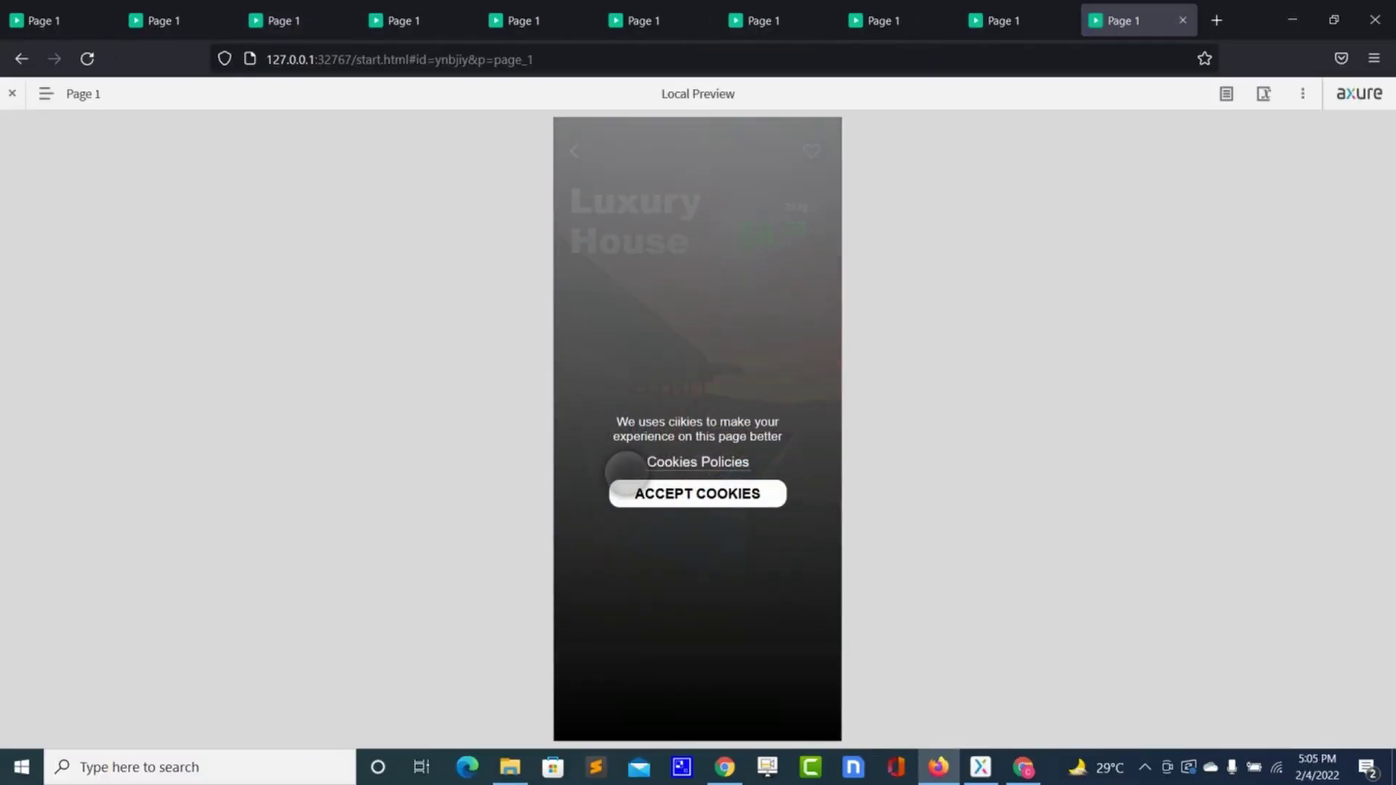
left_click(625, 477)
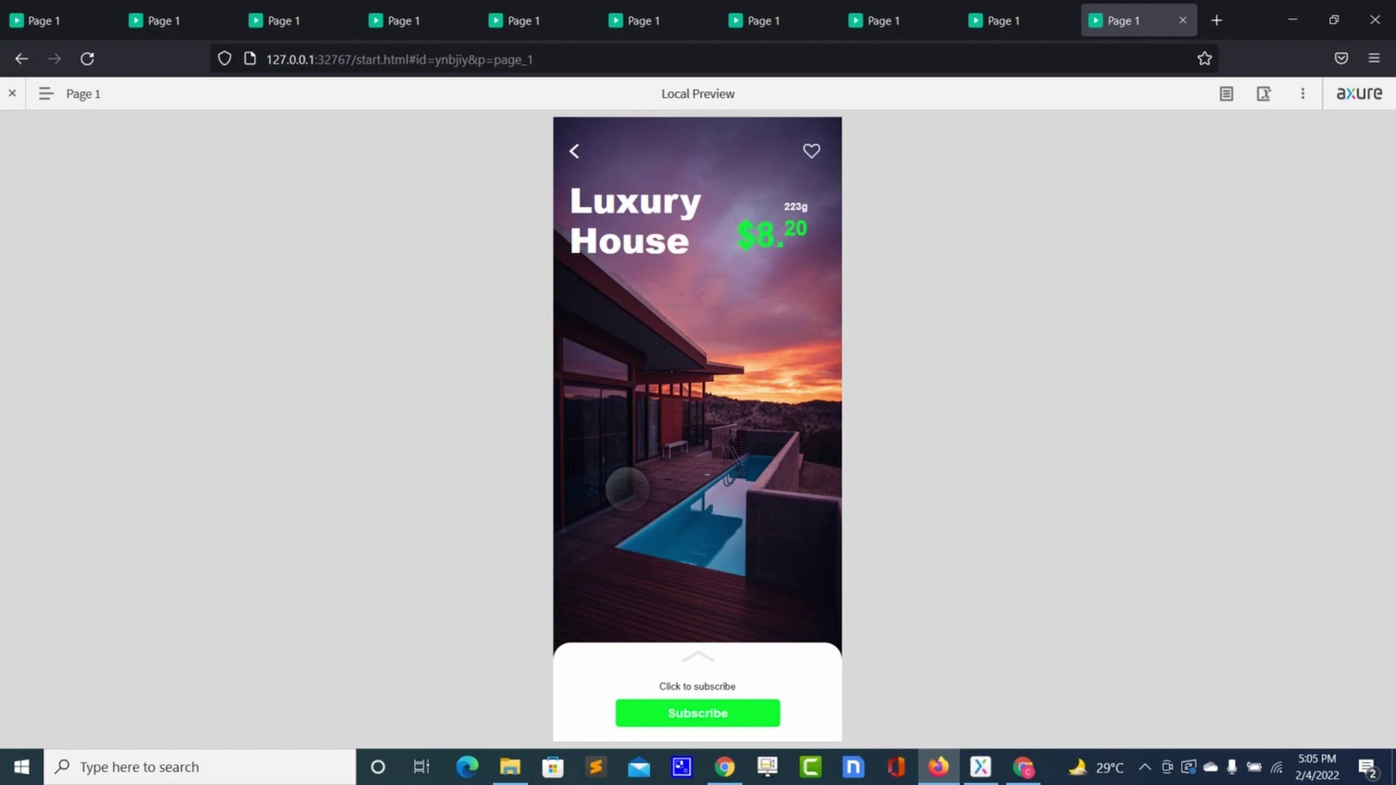
left_click(629, 711)
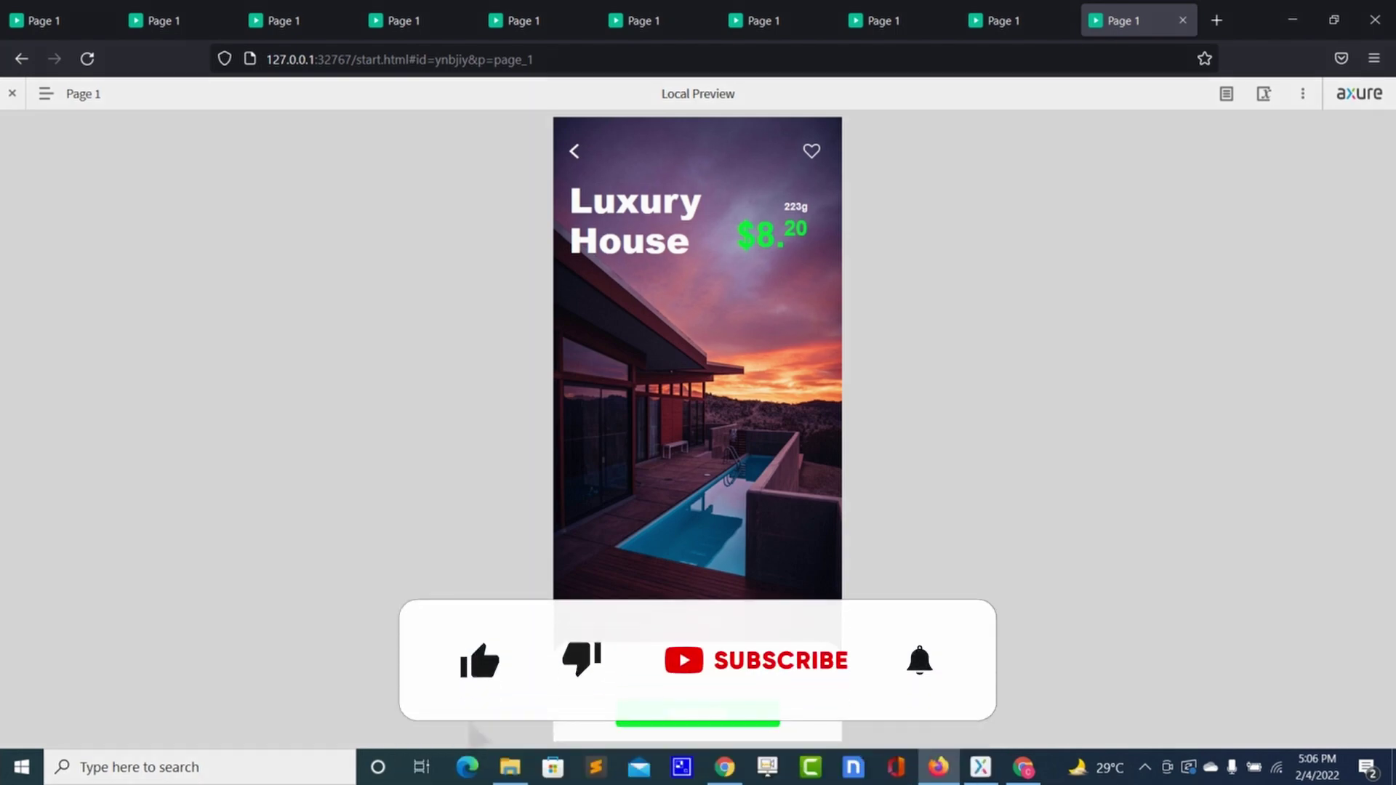
key("alt+Tab")
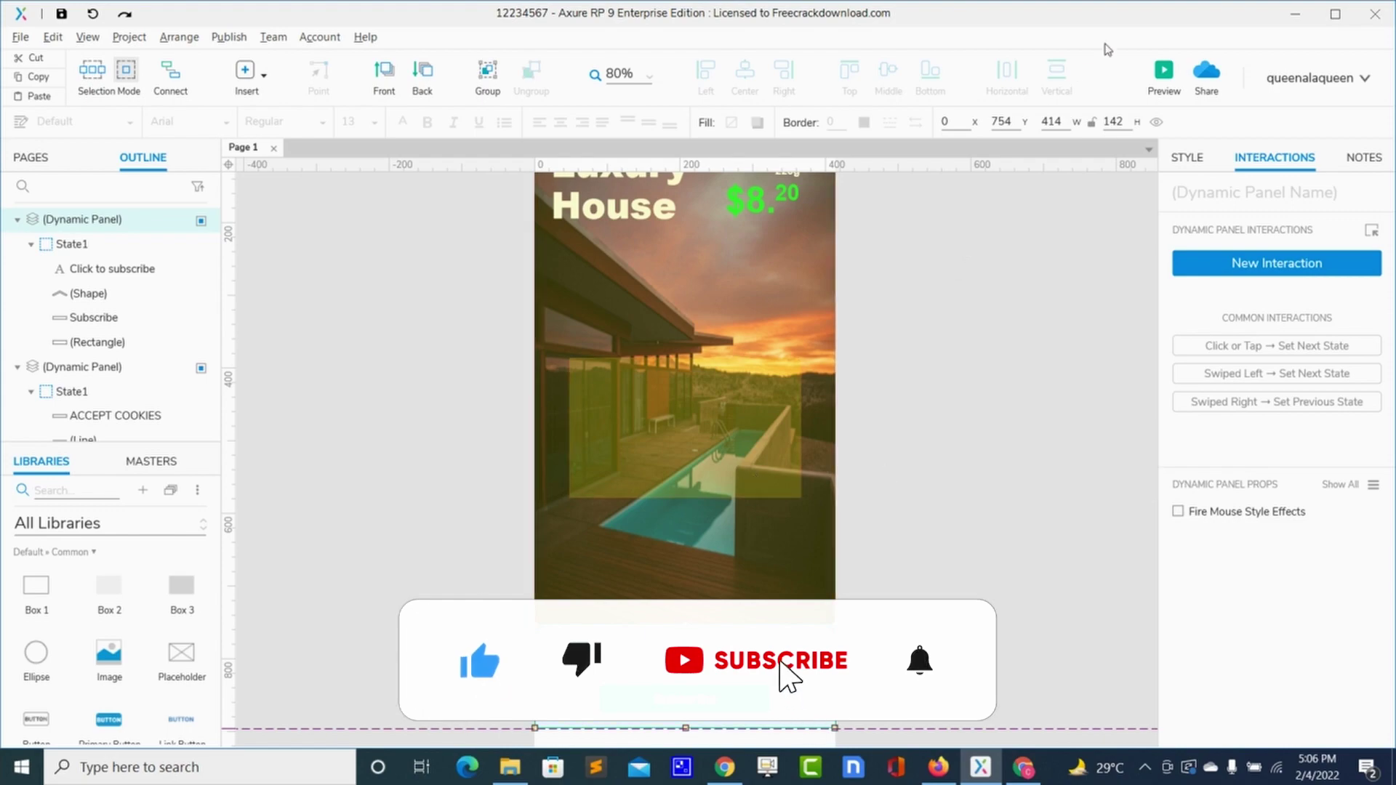